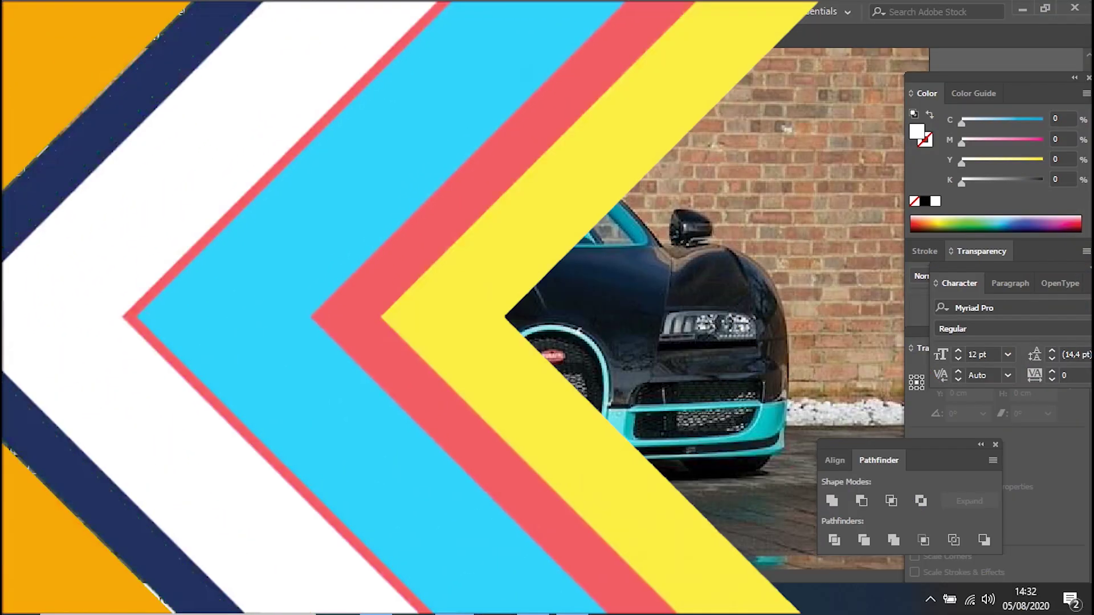
Zoom in, set fill to None, and start the outline from the rear wheel over the fender
key("ctrl+plus")
key("ctrl+plus")
key("ctrl+plus")
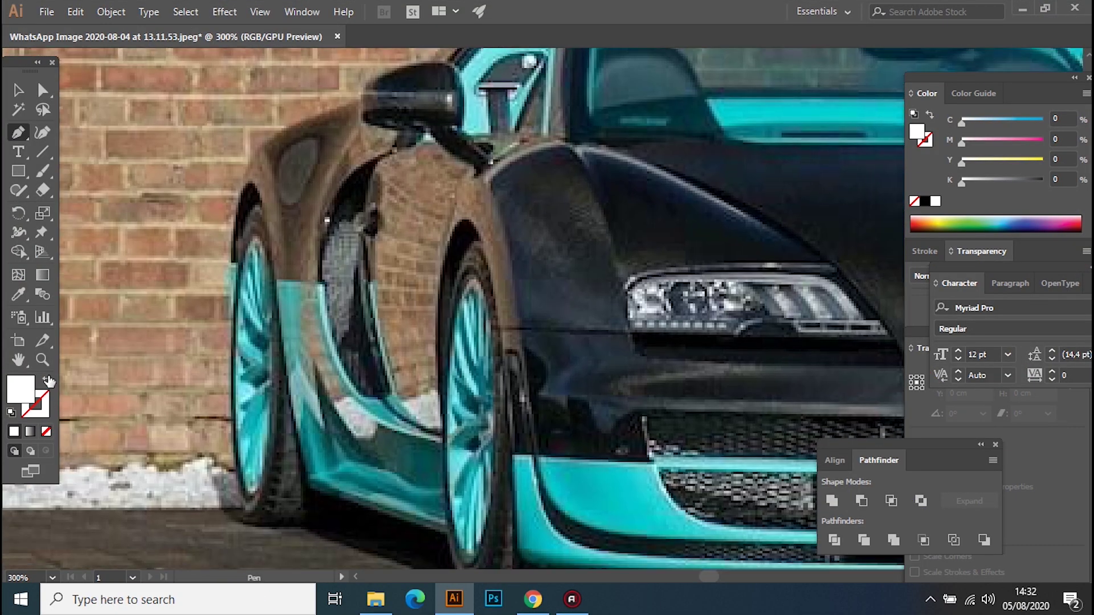
left_click(48, 381)
left_click_drag(383, 515, 378, 523)
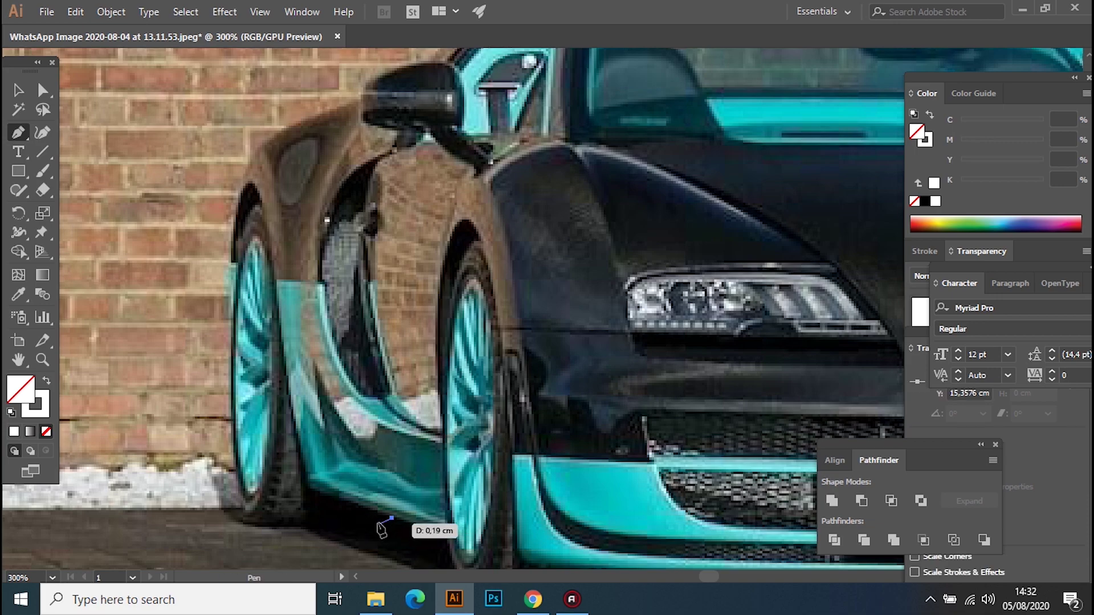
left_click_drag(259, 523, 241, 488)
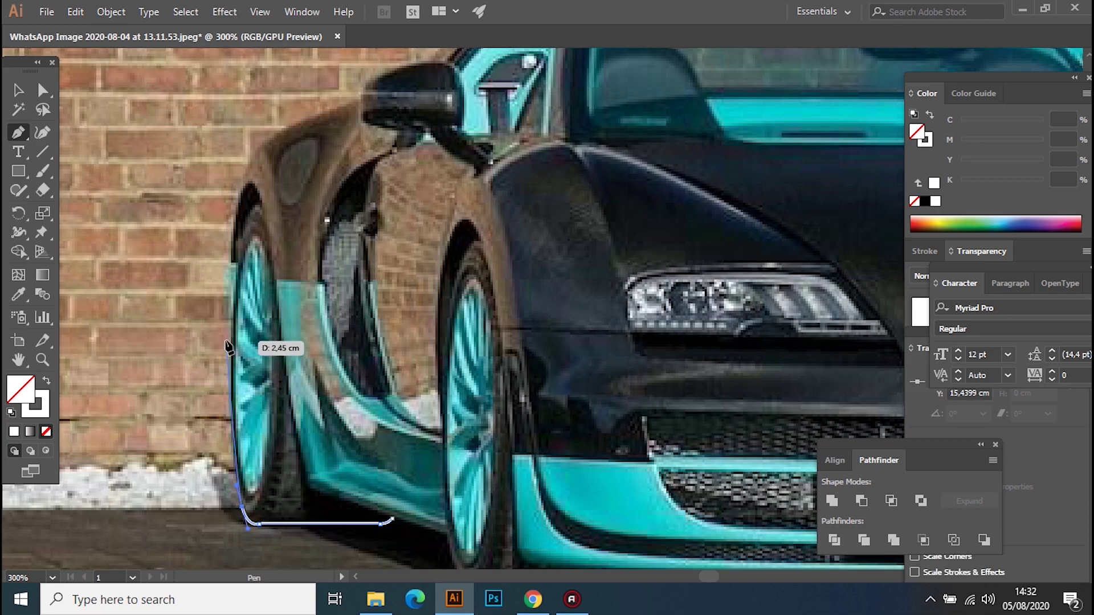
left_click_drag(226, 266, 259, 135)
left_click_drag(290, 121, 360, 102)
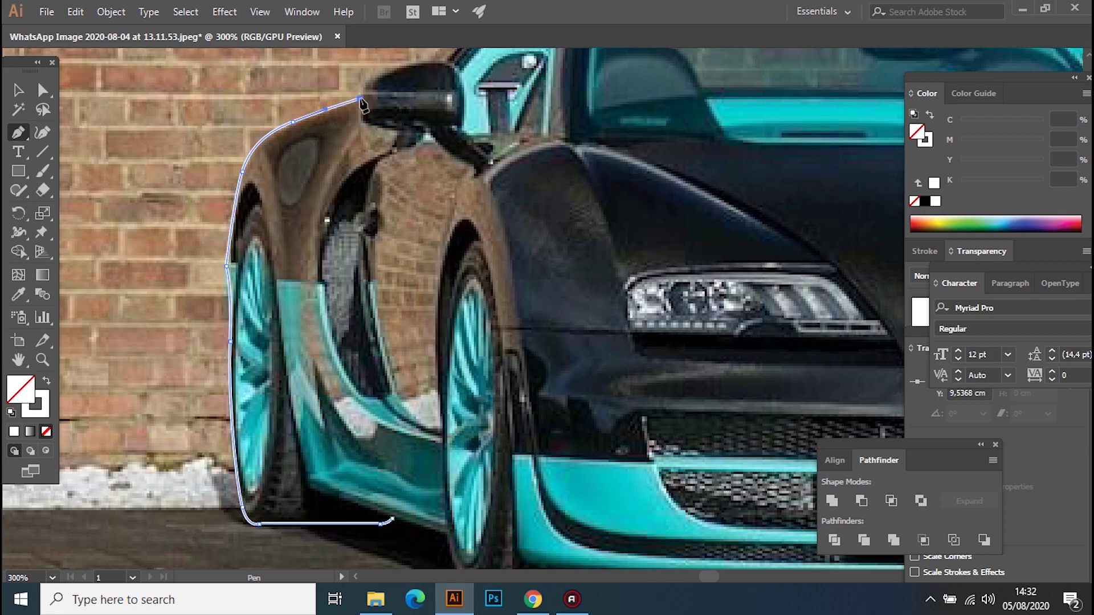
Extend the outline up past the mirror edge to the spoiler's top corner and along its top
scroll(362, 104, "up", 5)
left_click_drag(339, 282, 367, 243)
left_click(368, 231)
left_click(360, 195)
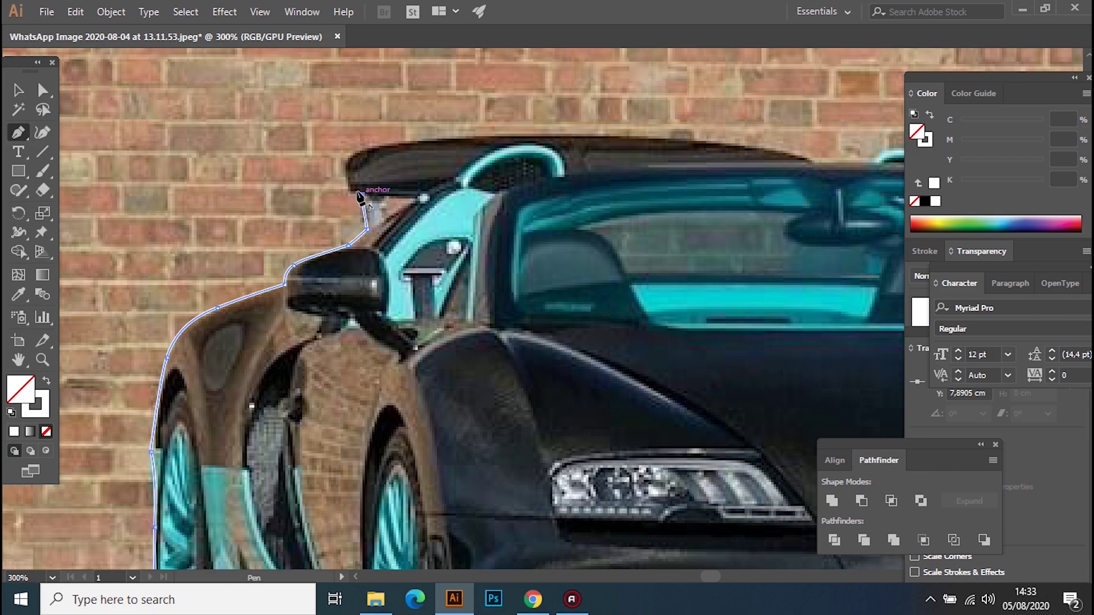
left_click(351, 155)
left_click_drag(467, 137, 544, 136)
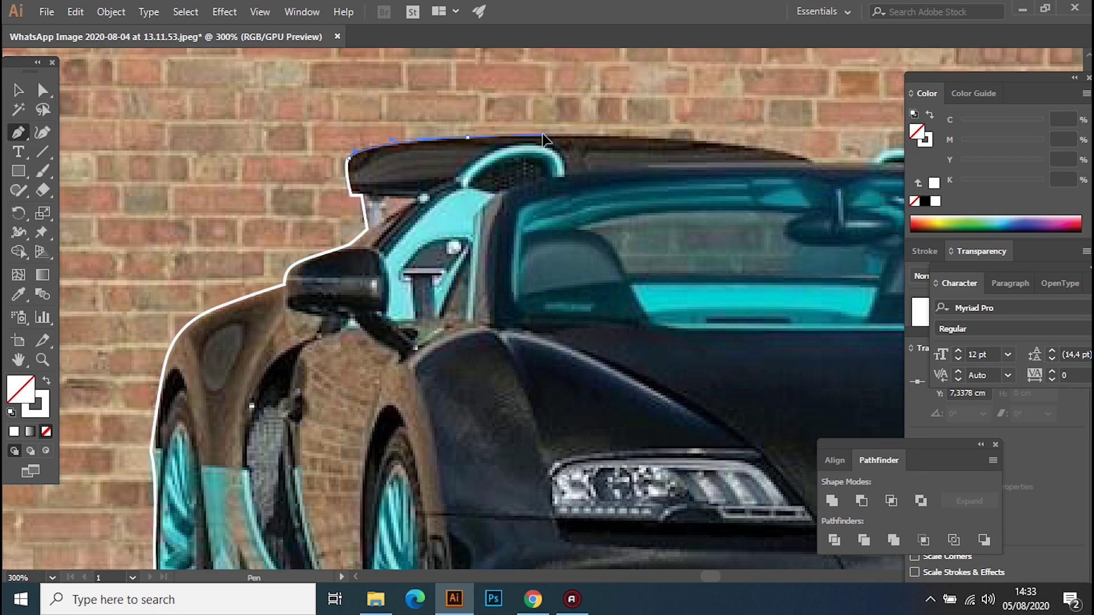
left_click_drag(710, 153, 433, 180)
Trace the outline down the spoiler edge, over the small fin and along the roof
left_click(470, 172)
left_click_drag(536, 188, 561, 196)
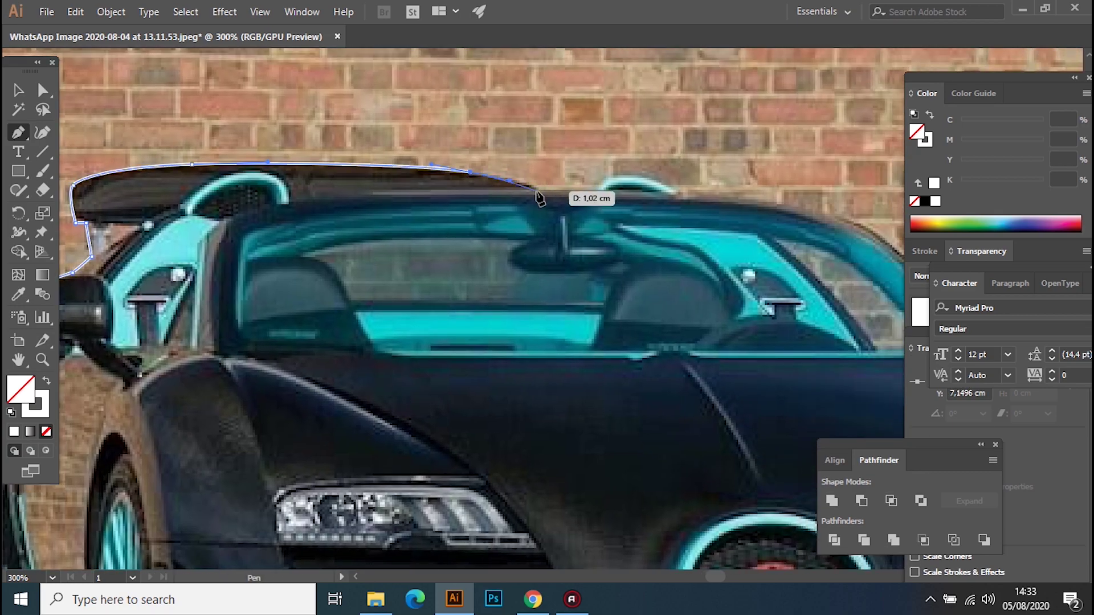
left_click(594, 190)
left_click_drag(627, 174, 650, 172)
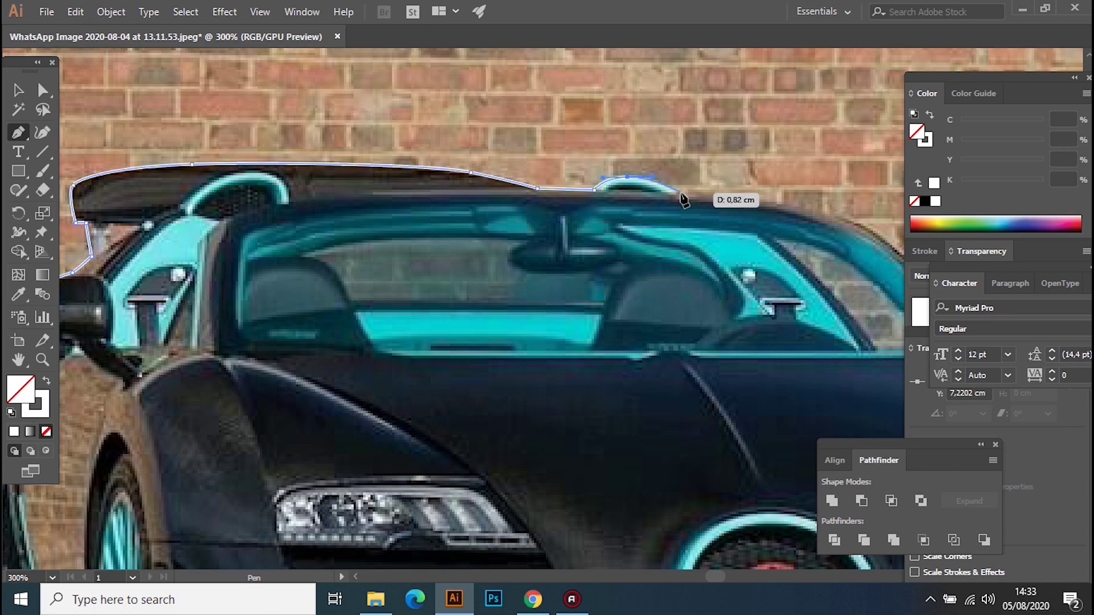
left_click(679, 189)
left_click_drag(701, 199, 511, 199)
left_click(616, 201)
Continue the outline down the roof to the windshield base and around the front mirror
left_click_drag(704, 247, 729, 265)
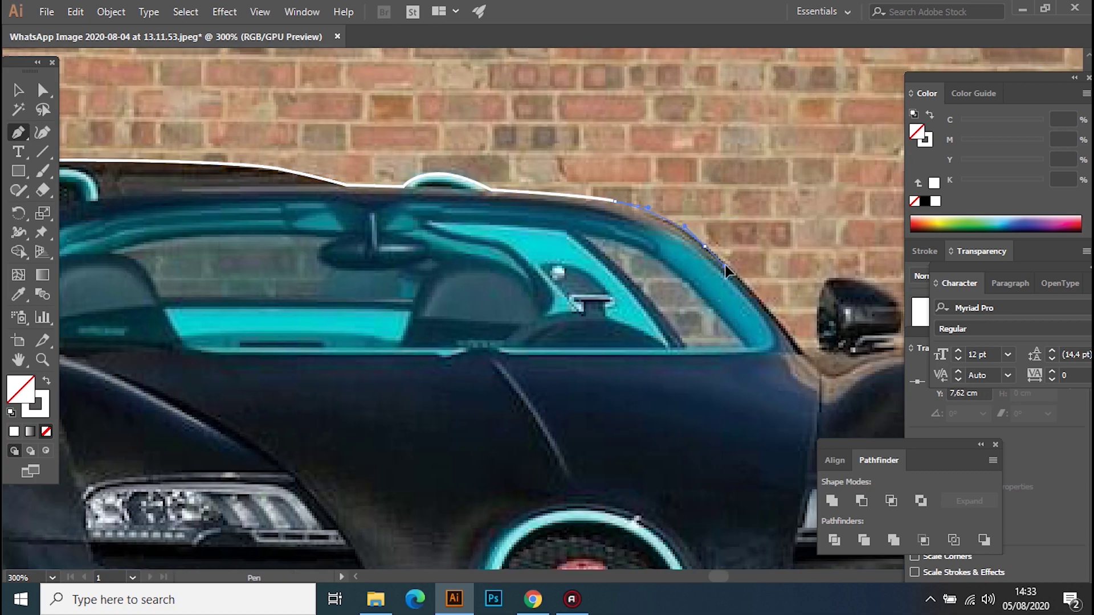
left_click(804, 349)
left_click_drag(820, 342, 554, 341)
left_click(552, 346)
mouse_move(552, 287)
left_mouse_down()
mouse_move(563, 268)
mouse_move(604, 279)
mouse_move(640, 309)
left_mouse_up()
left_click(634, 330)
left_click_drag(639, 348, 446, 249)
left_click(478, 252)
Trace the outline down the front fender and along the bumper's lower edge
left_click_drag(566, 322, 593, 371)
left_click_drag(596, 443, 516, 233)
left_click(512, 394)
left_click(512, 437)
left_click_drag(445, 483, 452, 482)
left_click(418, 486)
mouse_move(341, 483)
left_mouse_down()
mouse_move(325, 484)
mouse_move(801, 411)
left_mouse_up()
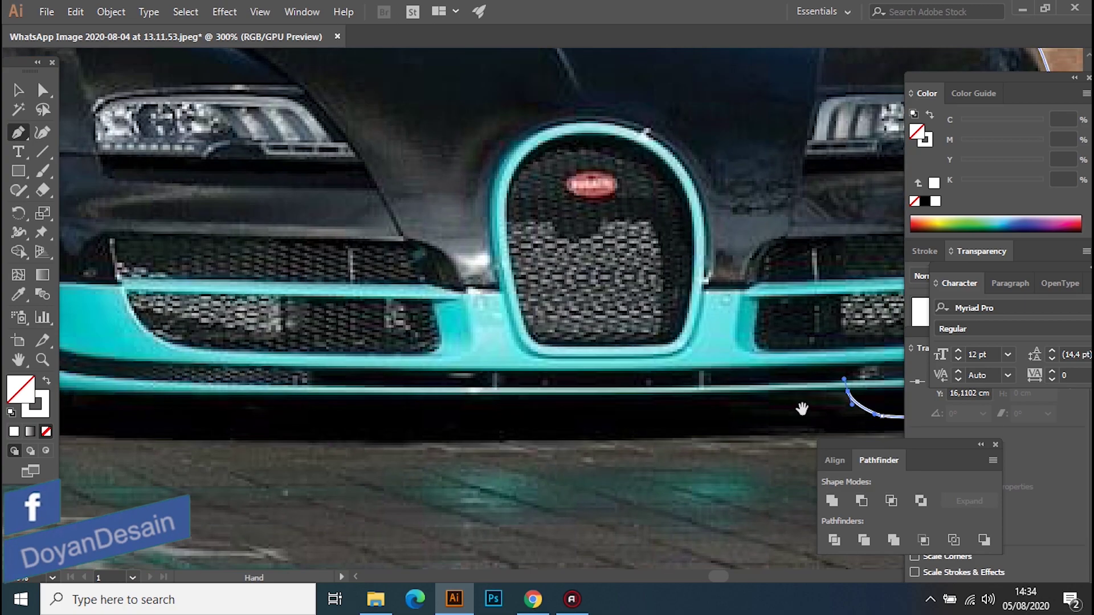
left_click(664, 393)
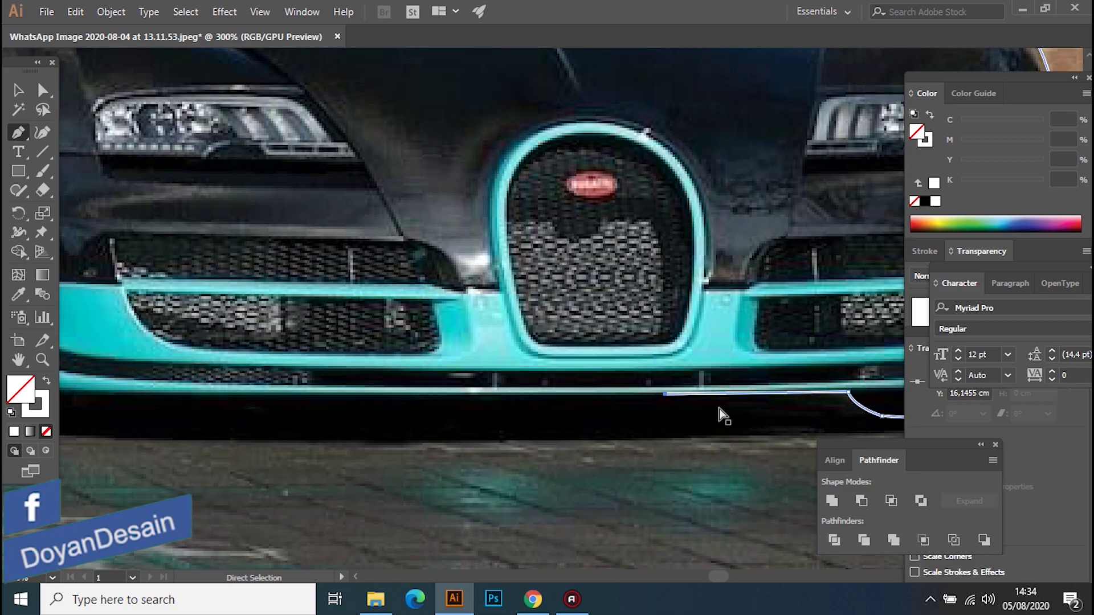
Curve the outline around the front wheel bottom and close it at the start point
scroll(310, 391, "left", 5)
mouse_move(410, 364)
left_mouse_down()
mouse_move(400, 395)
mouse_move(374, 406)
left_mouse_up()
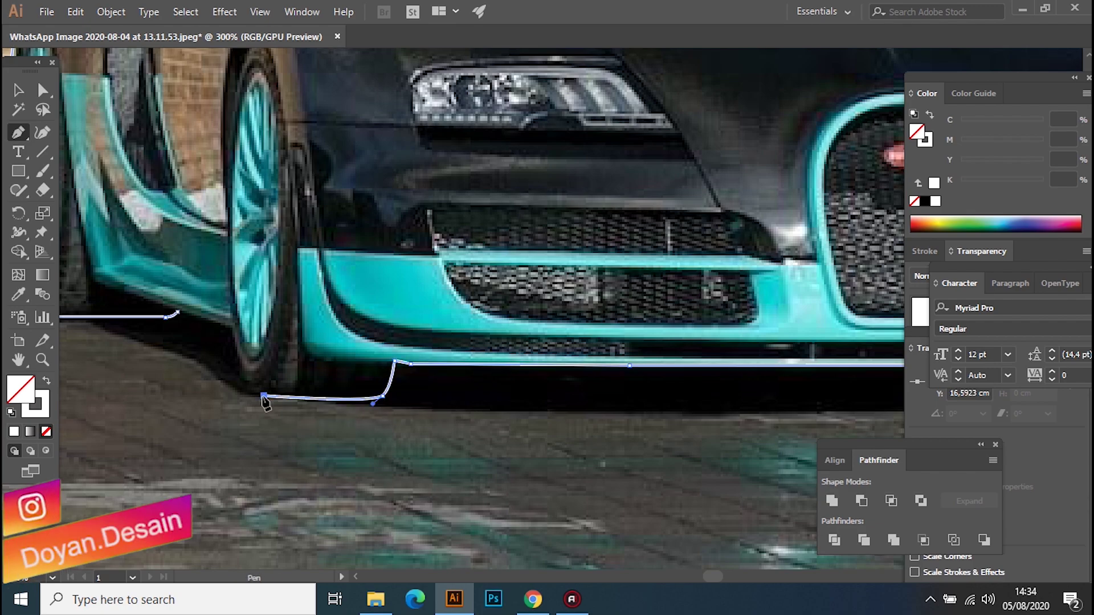
left_click_drag(233, 327, 244, 329)
left_click(176, 313)
left_click(46, 411)
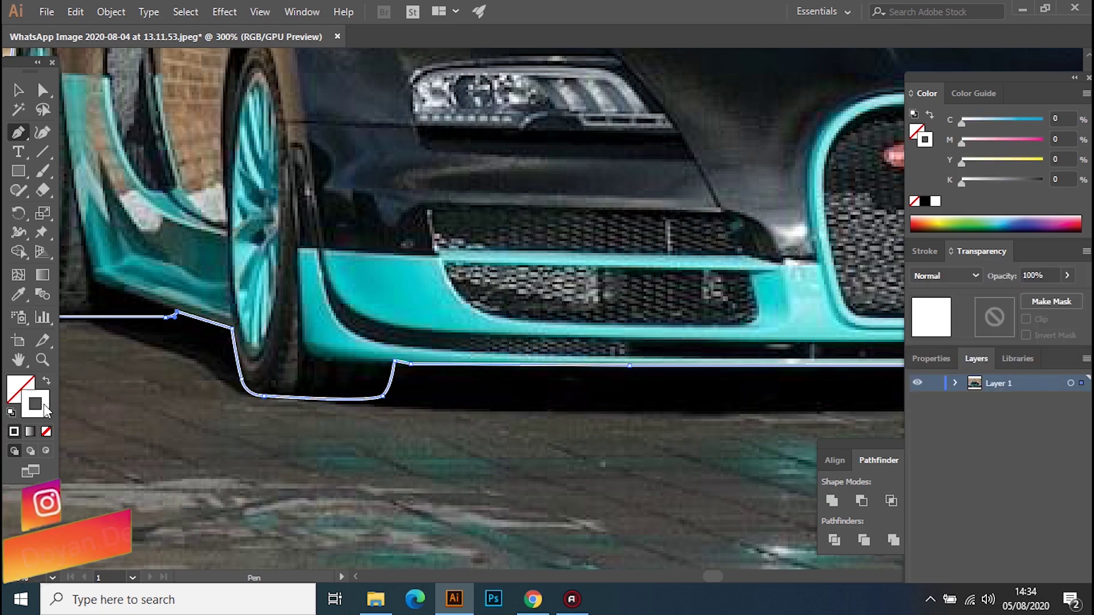
Set the outline's stroke colour to near-black 0A0A0A
double_click(44, 407)
type("0A0A0A")
left_click(665, 266)
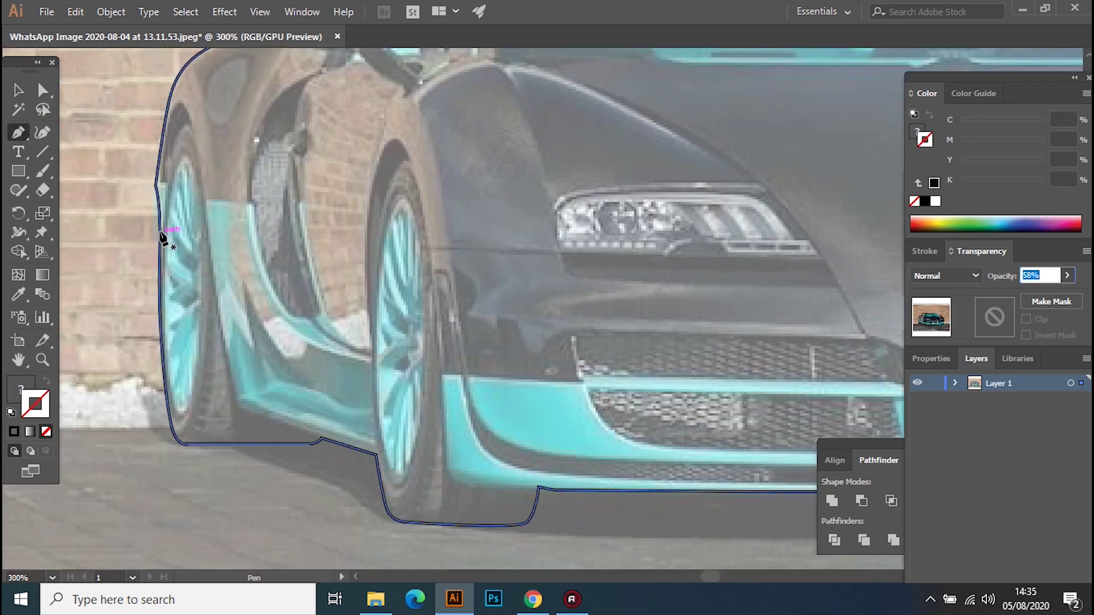
Draw a line along the rear wheel arch and eyedropper the black stroke onto it
left_click(163, 210)
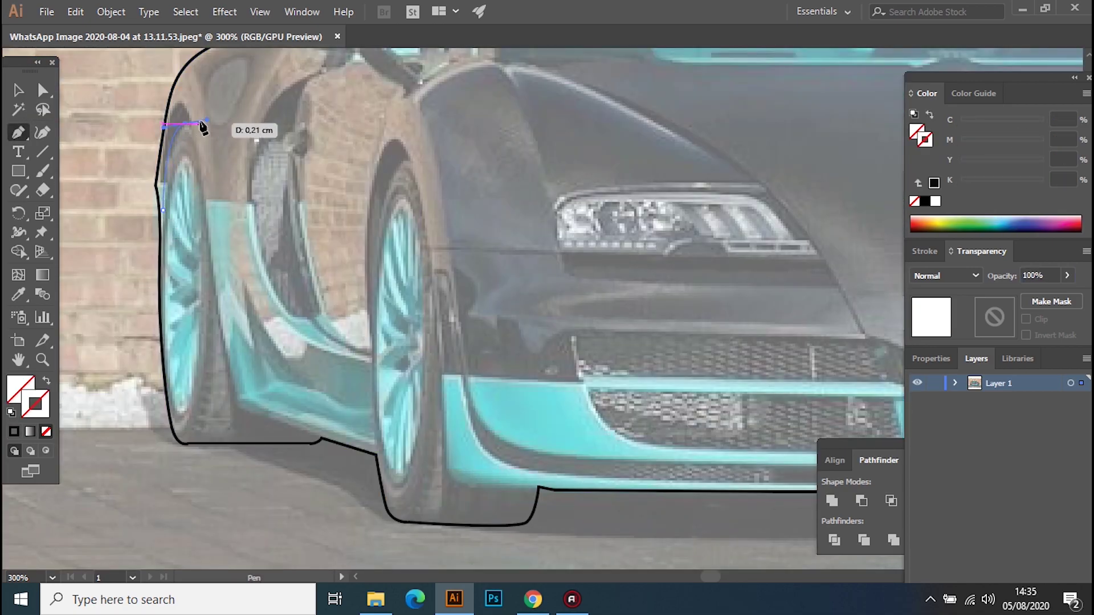
left_click_drag(162, 231, 163, 234)
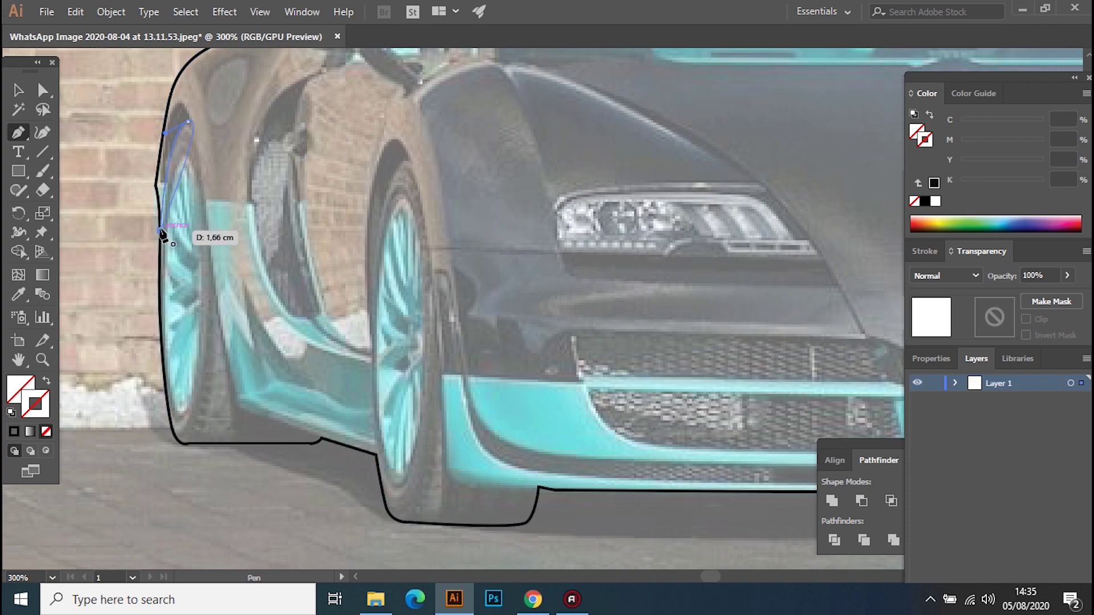
left_click(161, 272, "ctrl")
key("i")
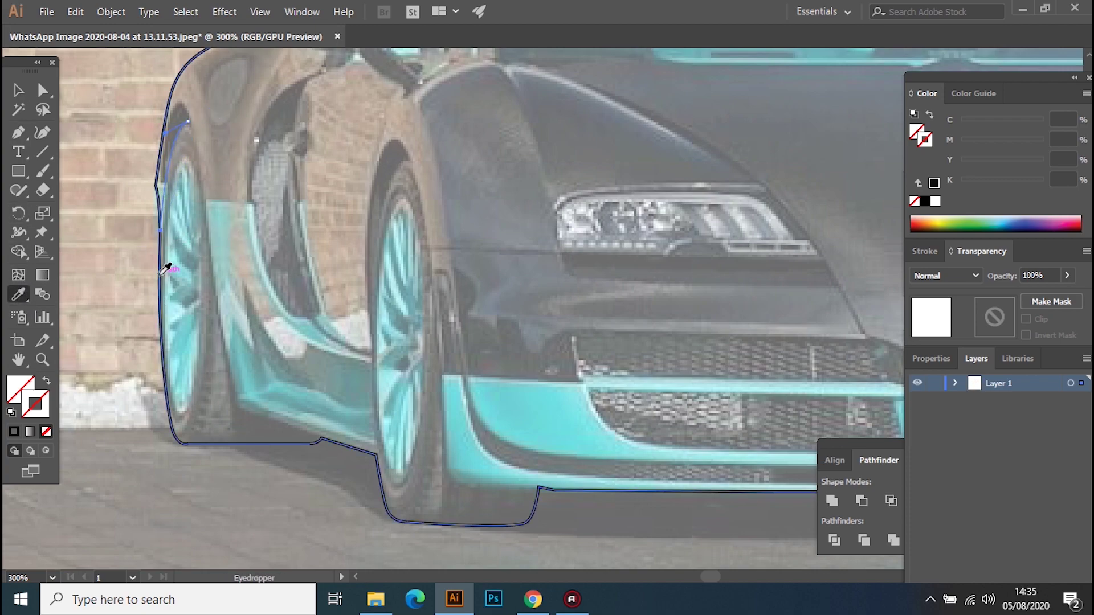
left_click(162, 275)
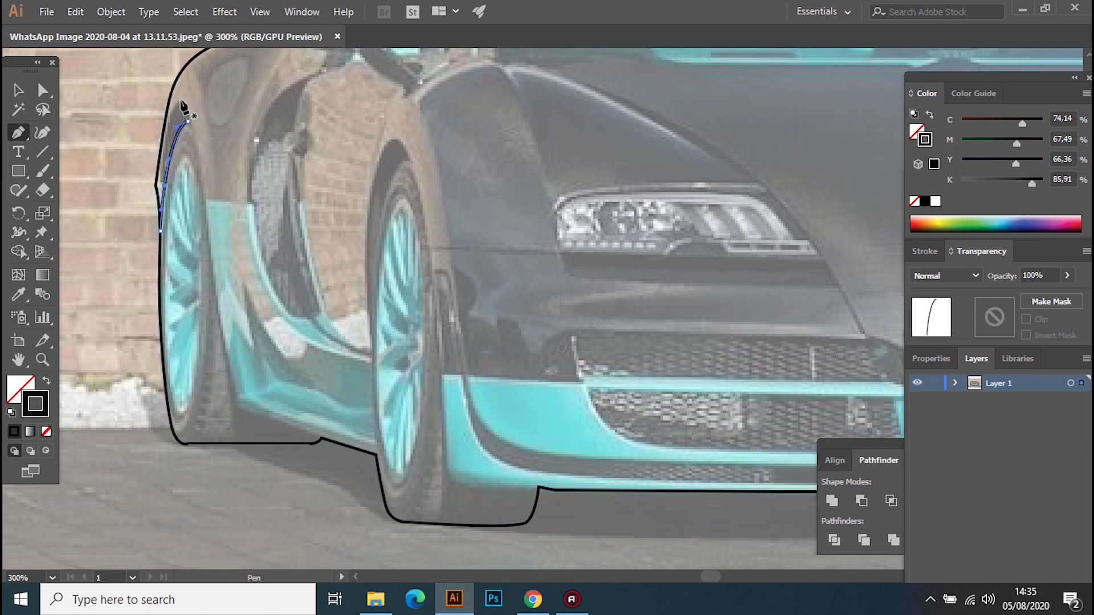
Draw a line along the side sill running up the door edge
left_click(317, 437)
left_click_drag(241, 409, 240, 395)
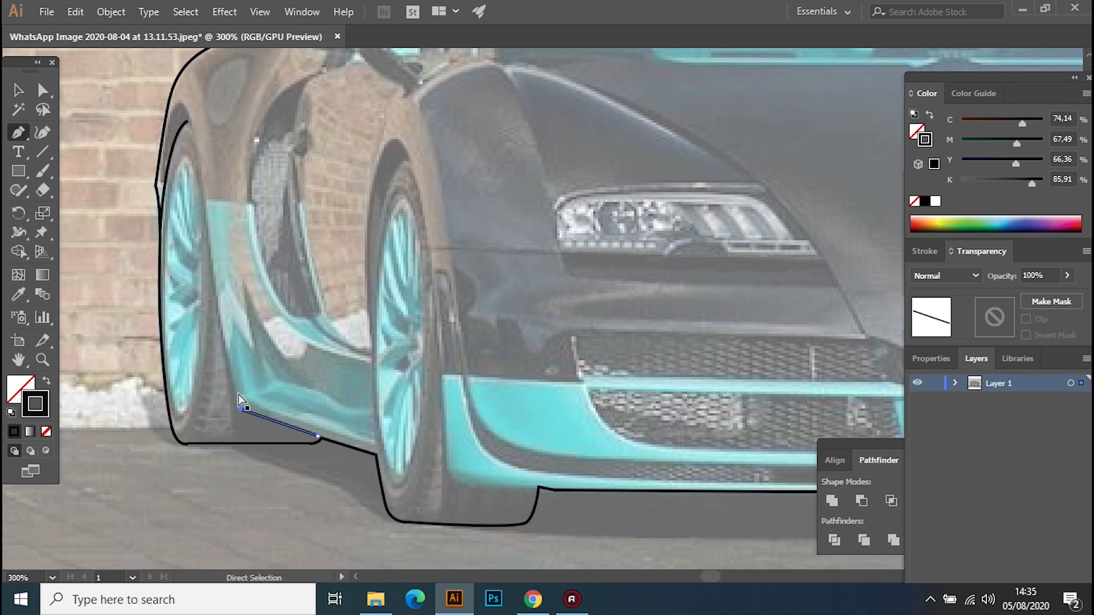
left_click(210, 243)
left_click(180, 103)
left_click_drag(164, 167, 164, 183)
key("ctrl+plus")
key("ctrl+plus")
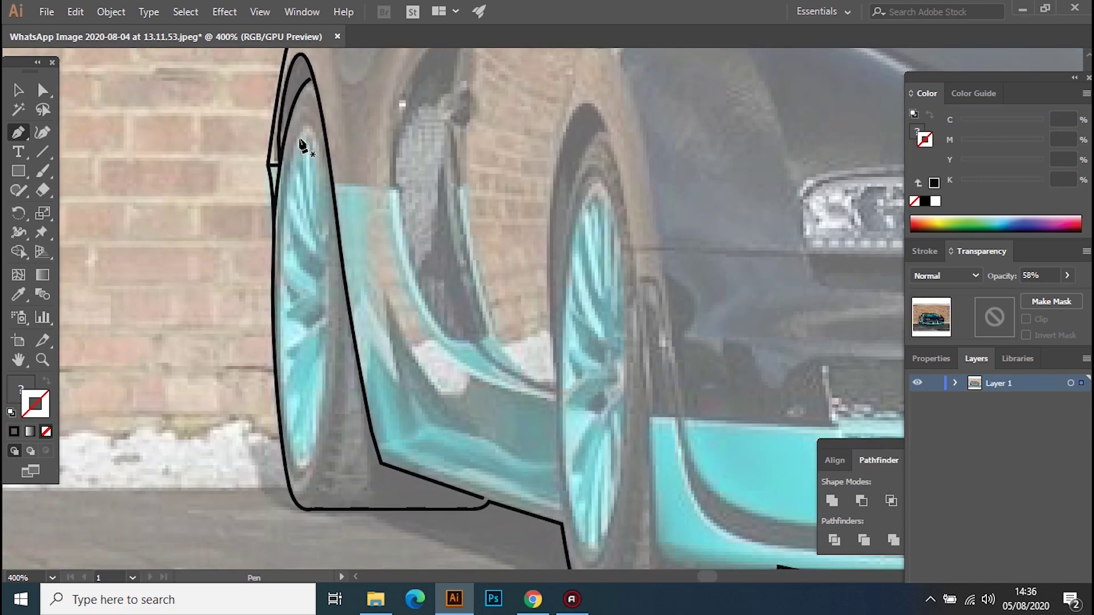
Draw a closed ellipse around the rear rim and give it the black stroke
left_click_drag(300, 134, 310, 132)
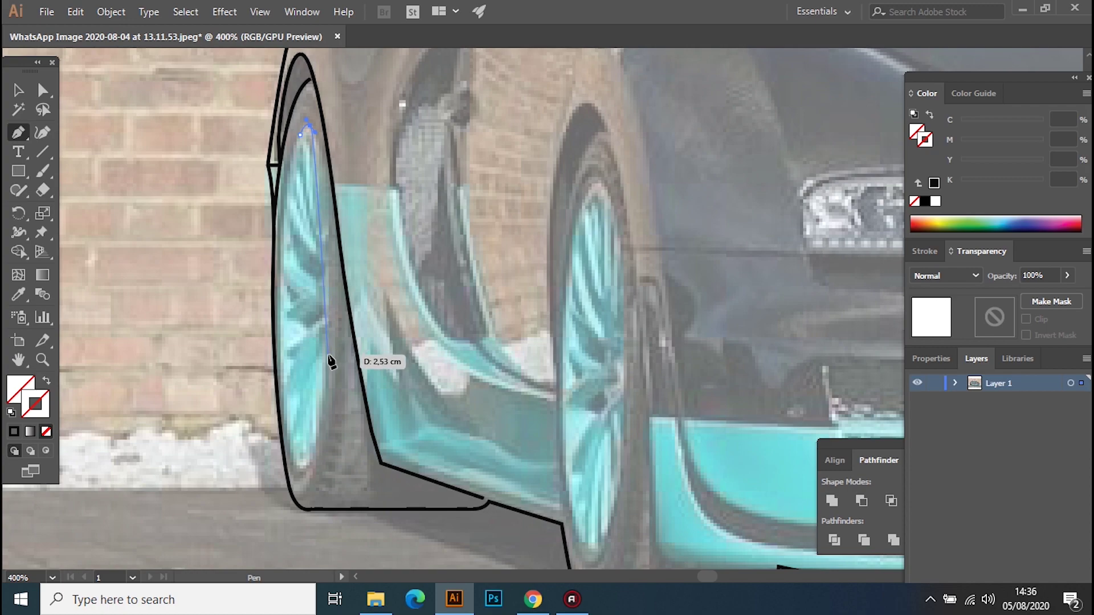
left_click_drag(304, 470, 301, 470)
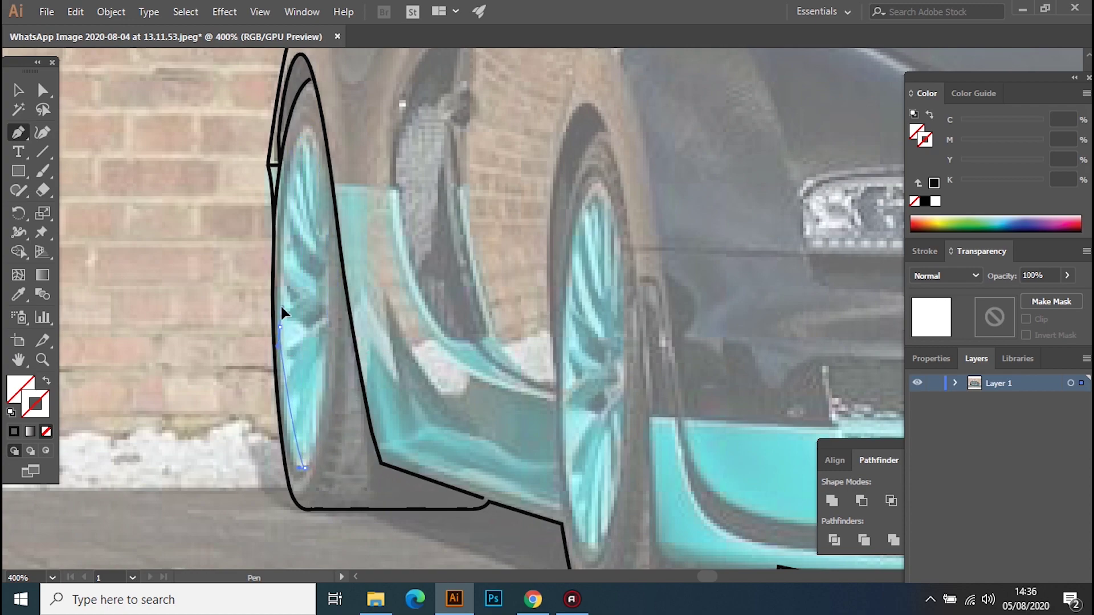
left_click_drag(299, 134, 300, 141)
left_click(19, 296)
left_click(282, 341)
Draw a first spoke curve inside the rim and make it black
left_click_drag(286, 351, 318, 340)
left_click(317, 333)
left_click_drag(292, 383, 302, 411)
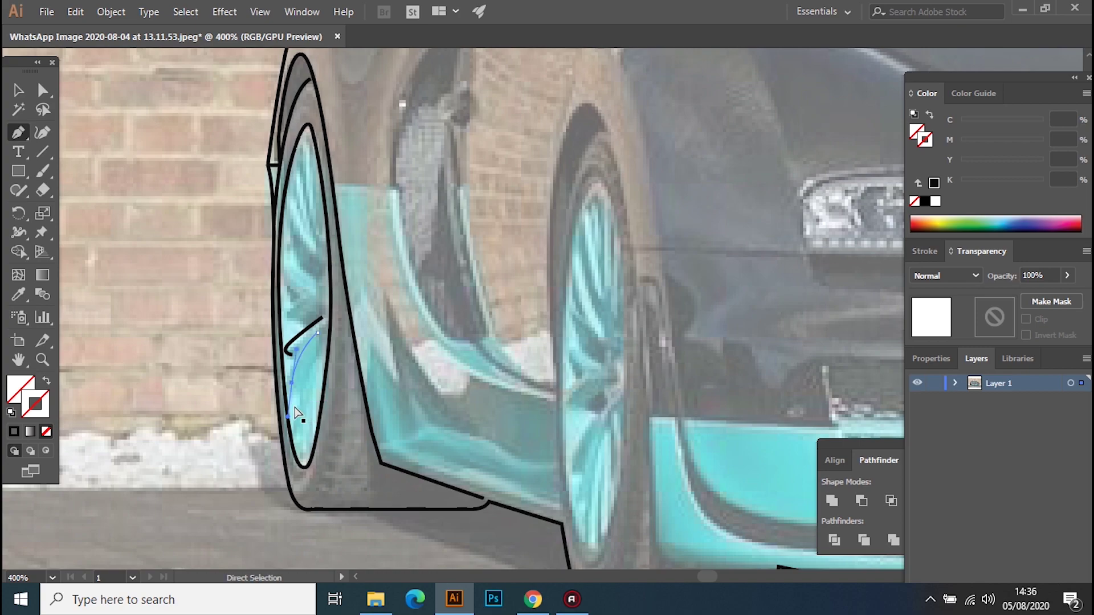
left_click(321, 331)
key("p")
Draw the next spoke curves inside the rim and apply the black stroke
left_click_drag(299, 433, 326, 319)
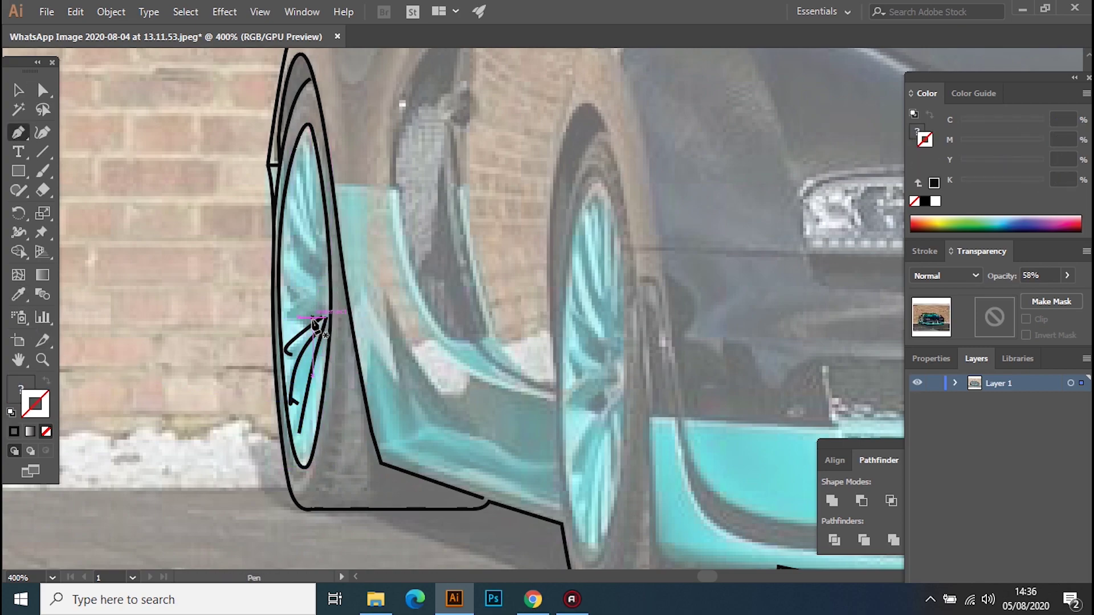
left_click_drag(317, 272, 325, 265)
key("i")
left_click(321, 364)
left_click(20, 133)
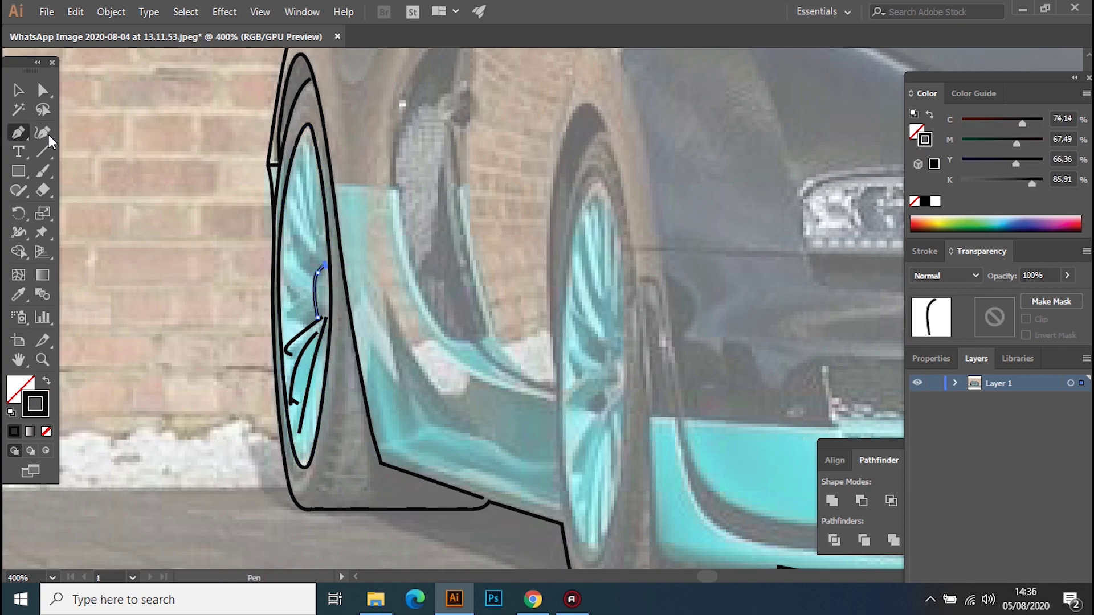
left_click_drag(325, 259, 294, 245)
Add spoke lines near the hub, including an angled spoke, all stroked black
left_click(312, 272)
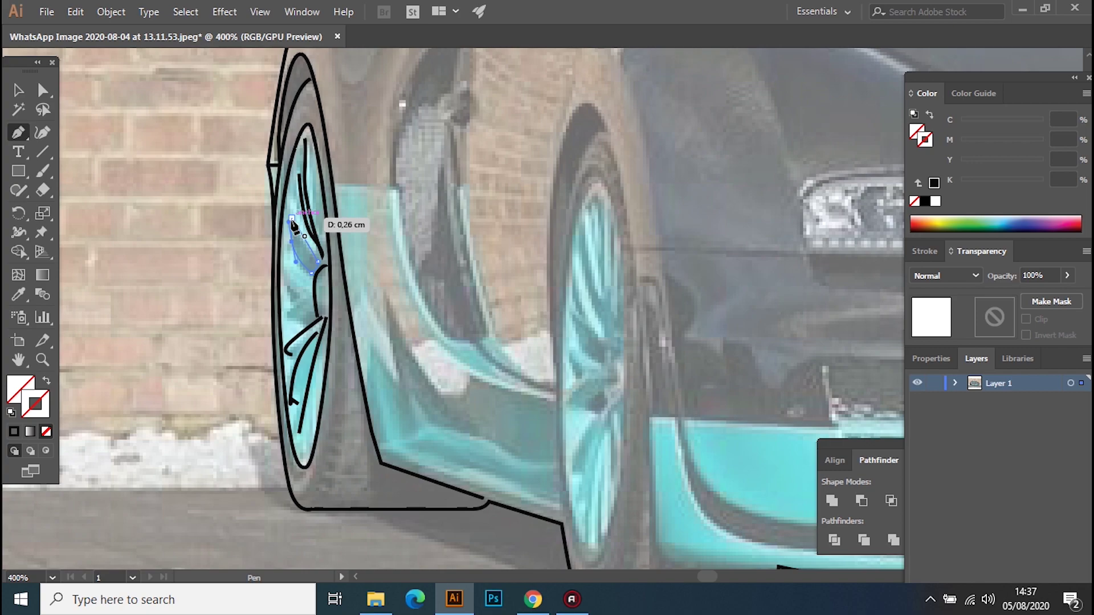
left_click(298, 342)
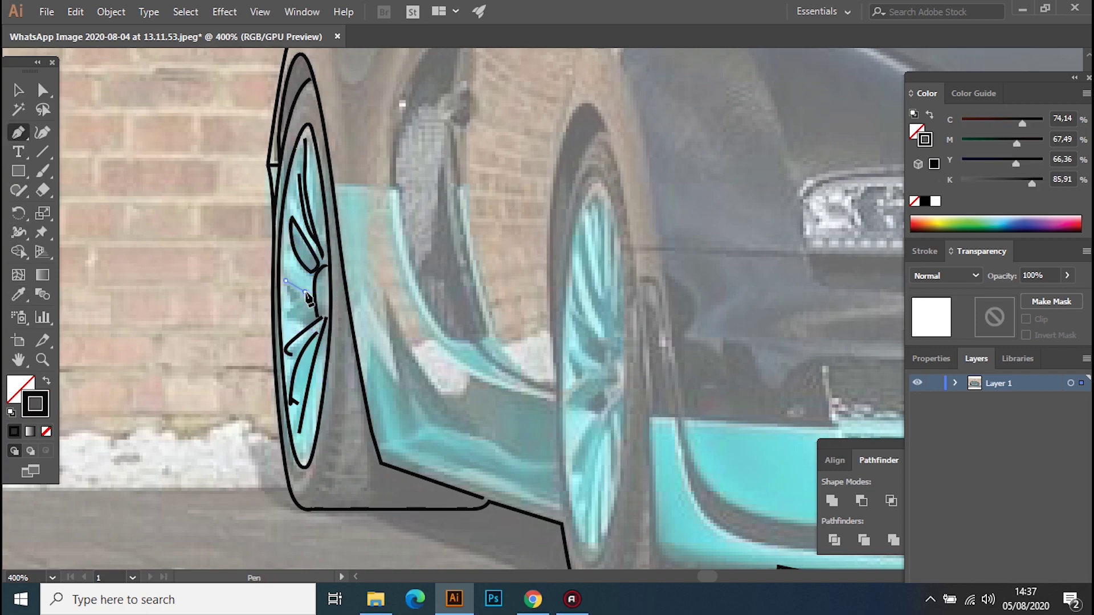
mouse_move(290, 307)
left_mouse_down()
mouse_move(310, 305)
mouse_move(313, 317)
left_mouse_up()
key("i")
left_click(313, 376)
left_click(301, 394)
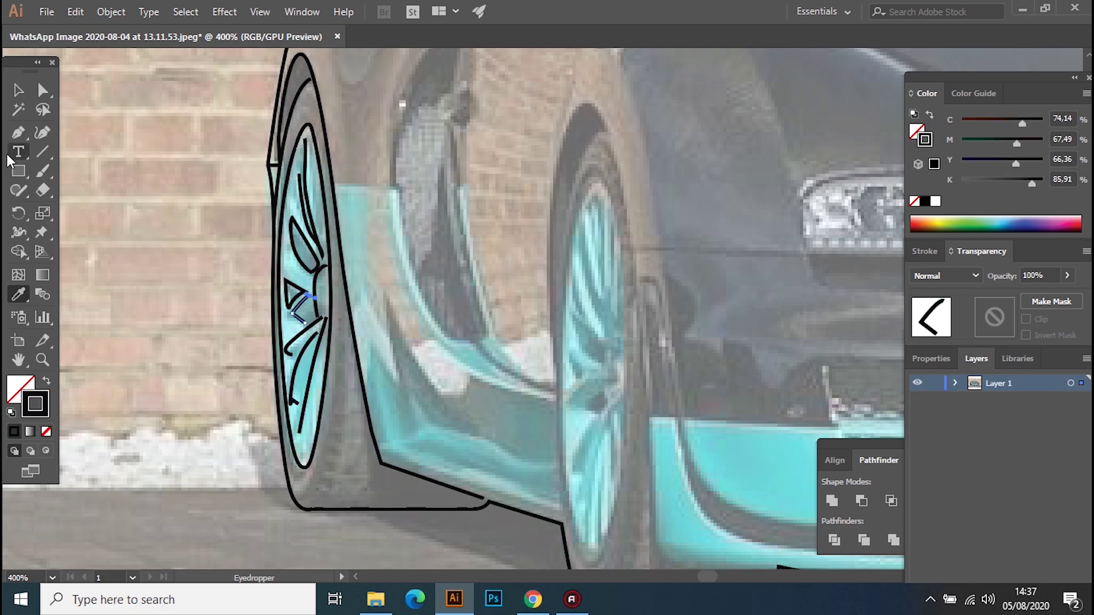
key("p")
Draw a line rising from the bottom of the wheel
scroll(364, 211, "down", 1)
left_click(292, 465)
left_click_drag(333, 252, 333, 200)
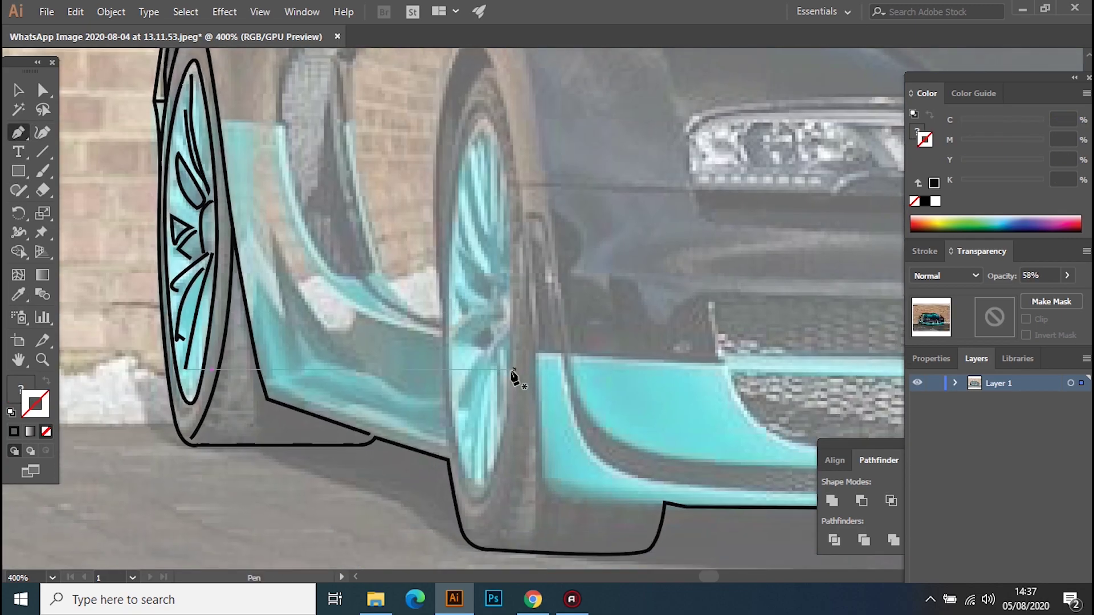
left_click_drag(387, 323, 255, 270)
Select the wheel arch path and try splitting it with Scissors, dismissing the warning
scroll(433, 342, "up", 4)
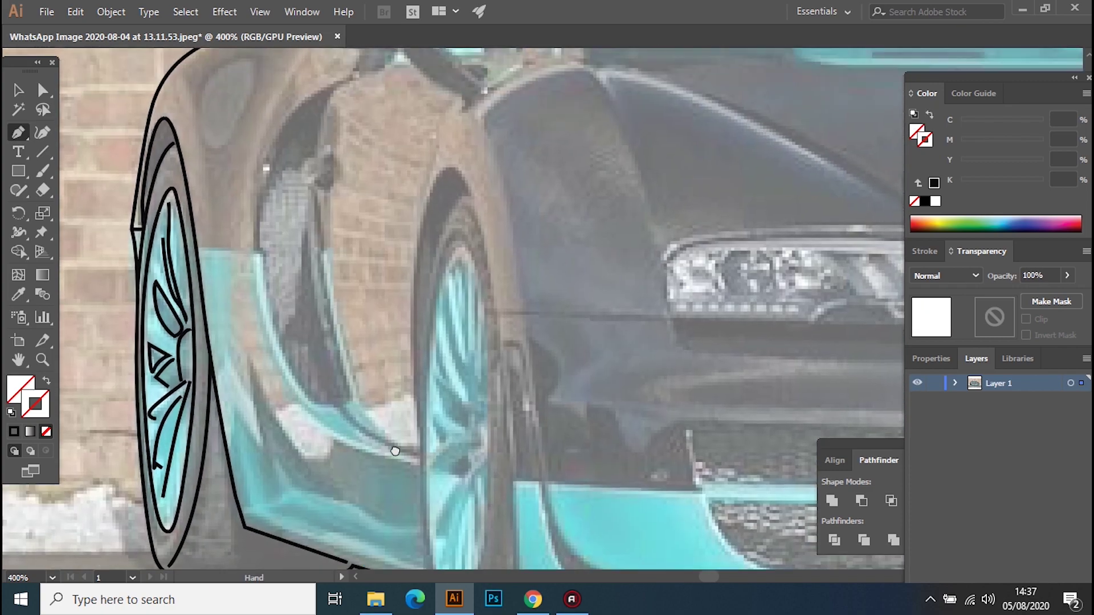
scroll(439, 384, "down", 3)
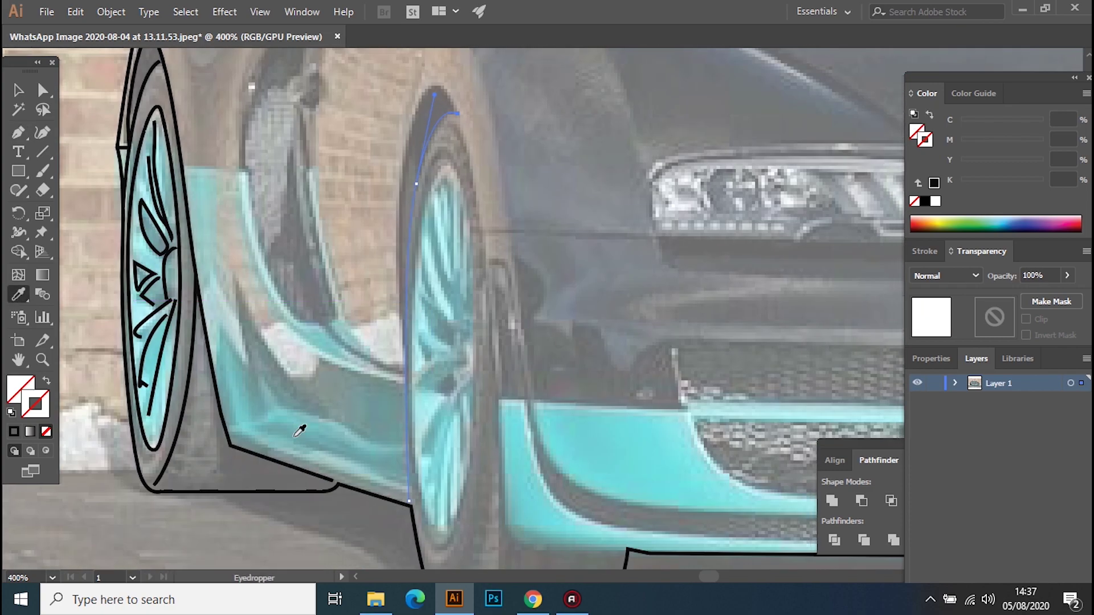
key("a")
left_click(410, 504)
key("c")
left_click(457, 340)
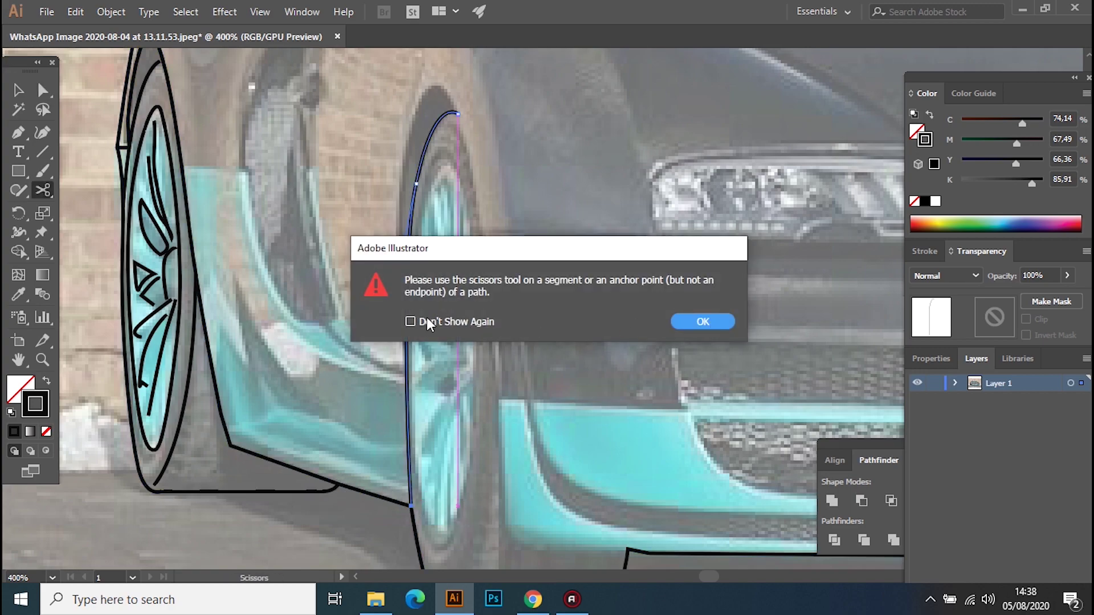
key("Return")
Trace a closed elliptical outline around the front rim
left_click_drag(436, 174, 457, 171)
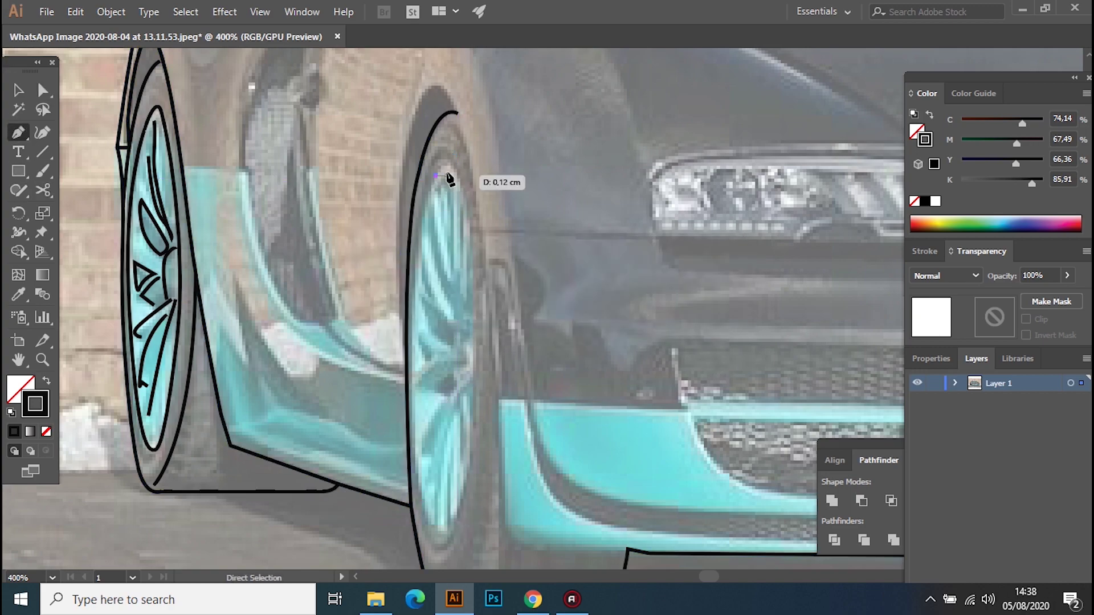
left_click_drag(472, 338, 463, 408)
mouse_move(473, 483)
left_mouse_down()
mouse_move(456, 553)
mouse_move(418, 410)
left_mouse_up()
left_click(410, 393)
left_click_drag(406, 313, 416, 257)
left_click(448, 166)
left_click(437, 222, "ctrl")
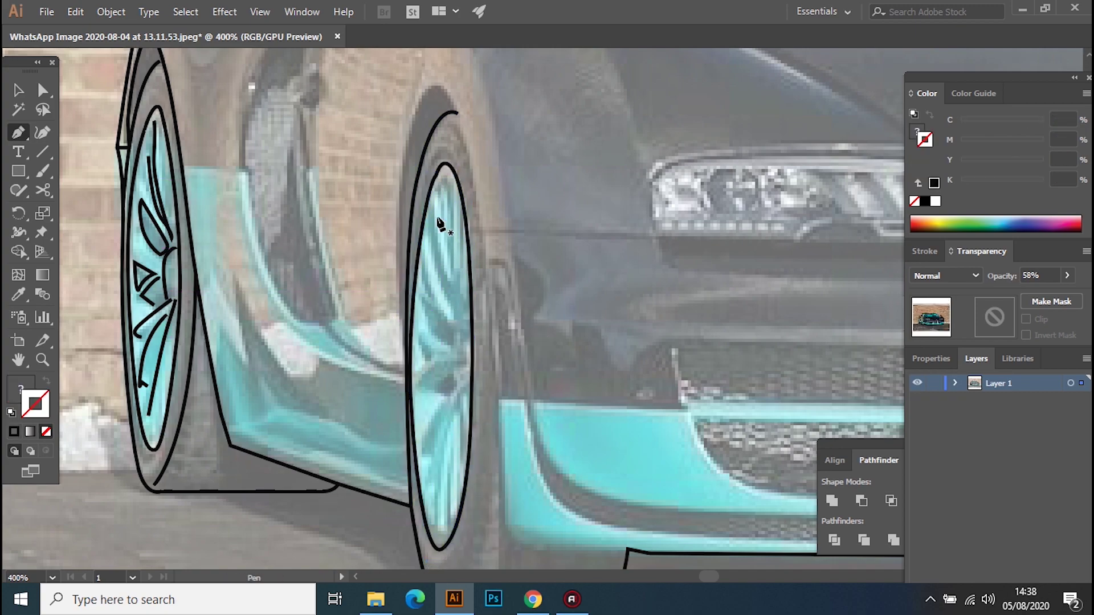
Draw a spoke line inside the front rim and give it the black stroke
left_click(425, 264)
left_click_drag(448, 319, 462, 341)
left_click(464, 472)
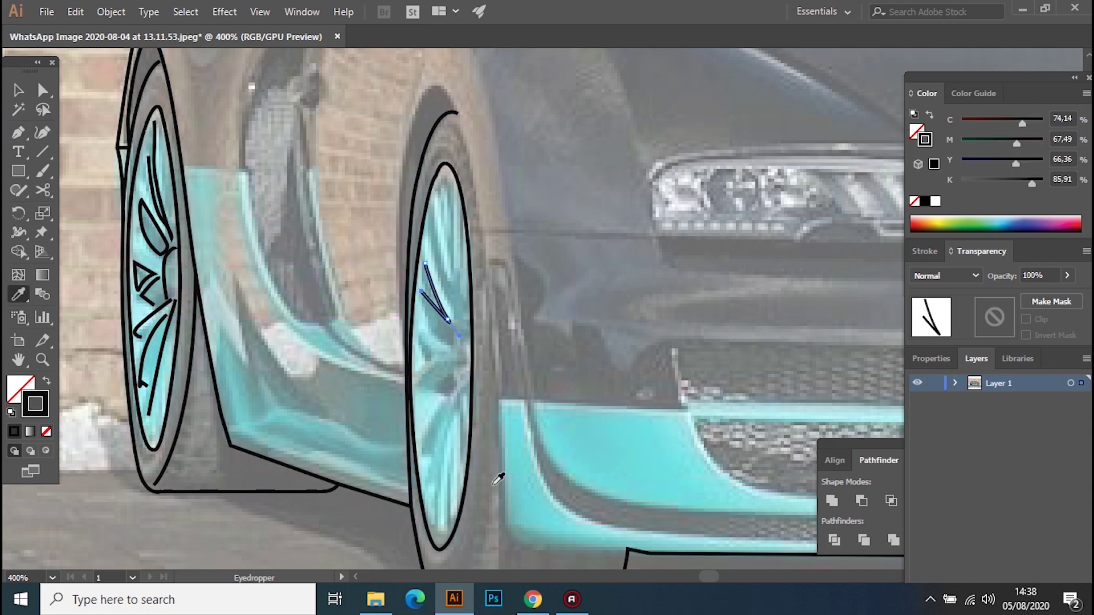
Draw a looped spoke shape and copy the black stroke onto it
left_click(422, 337)
left_click(443, 352)
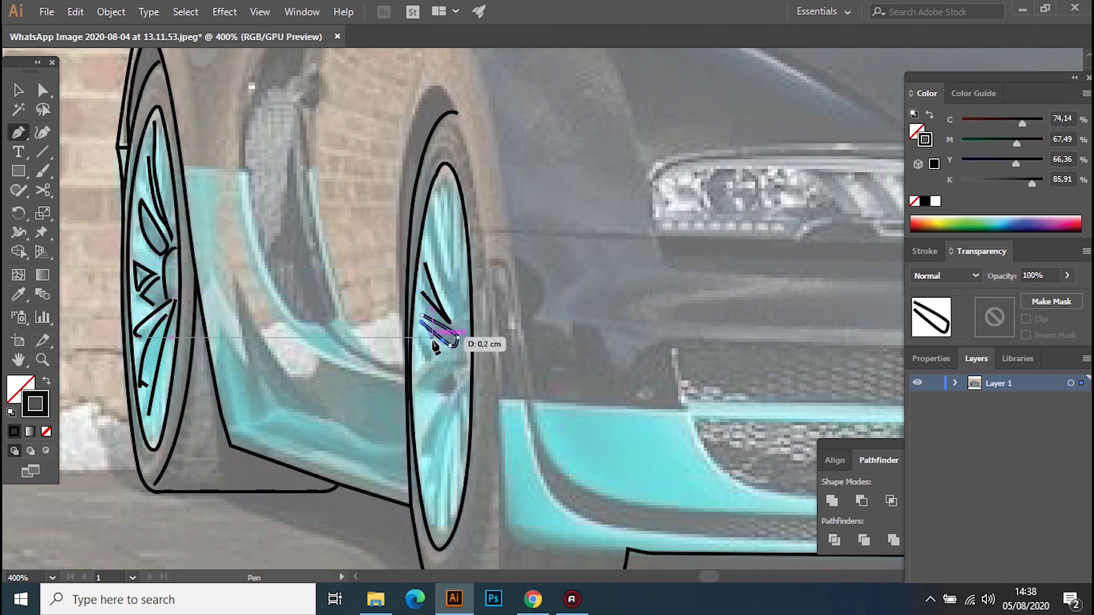
left_click(418, 386)
left_click(18, 295)
left_click(124, 137)
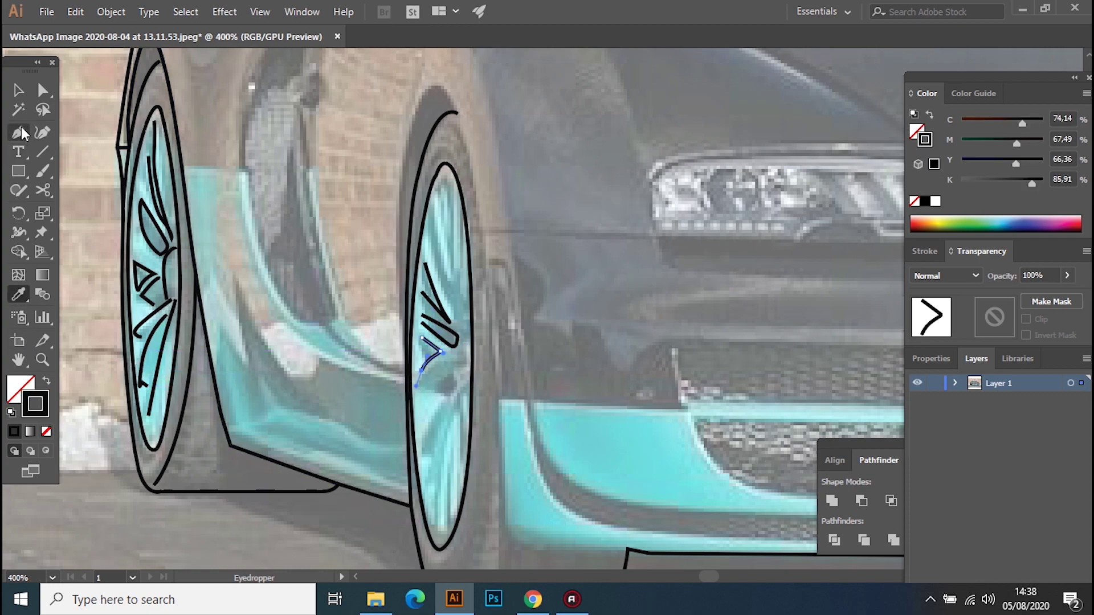
left_click_drag(431, 392, 431, 373)
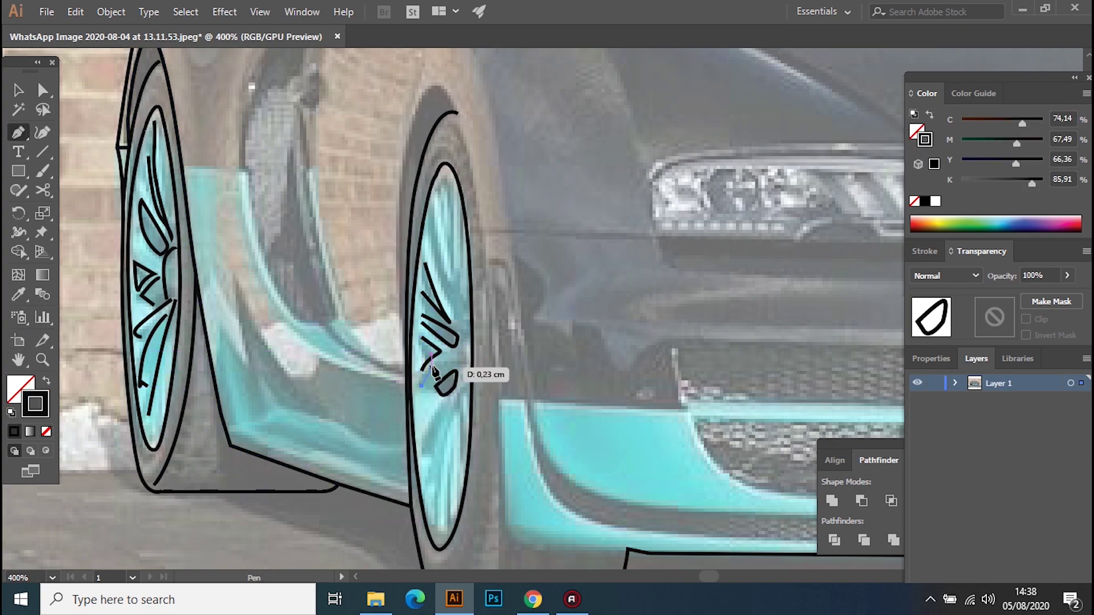
left_click(470, 338, "ctrl")
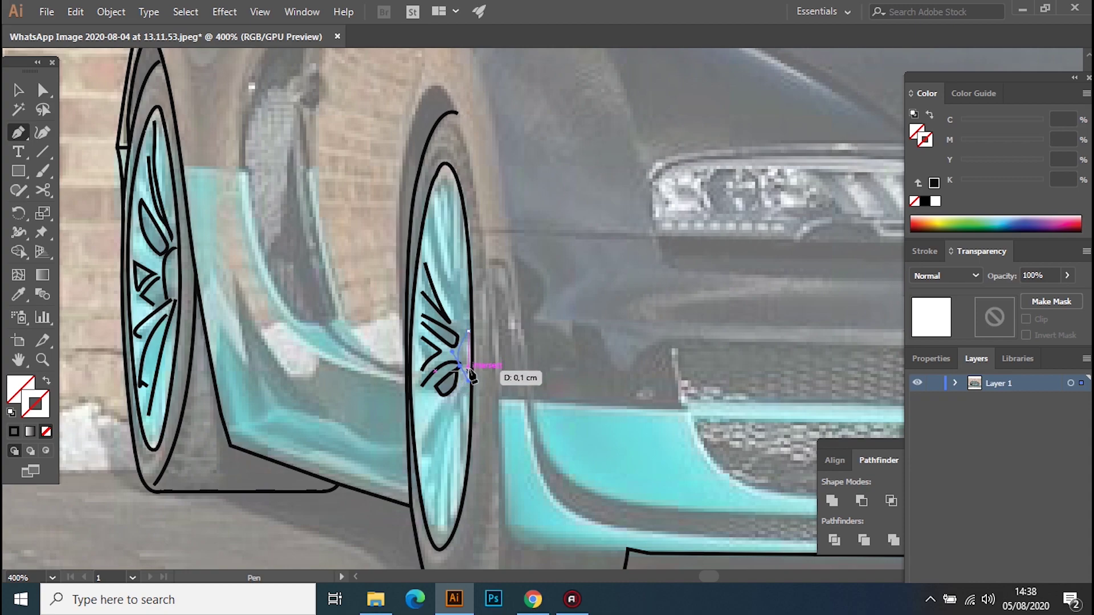
left_click(453, 394)
Draw spokes down the lower part of the front wheel, stroked black
key("p")
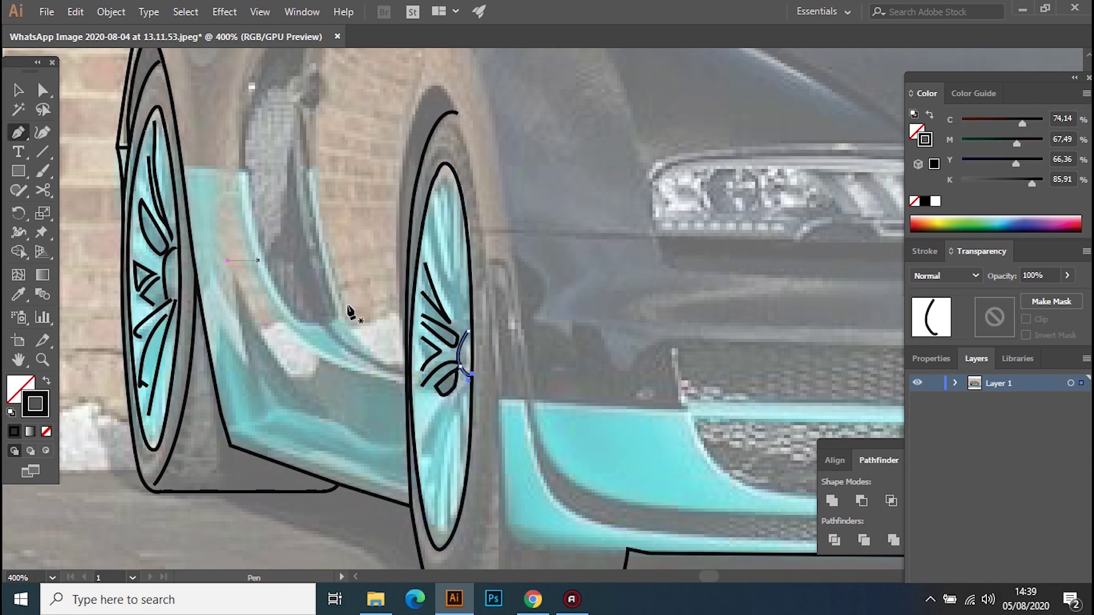
left_click(450, 404)
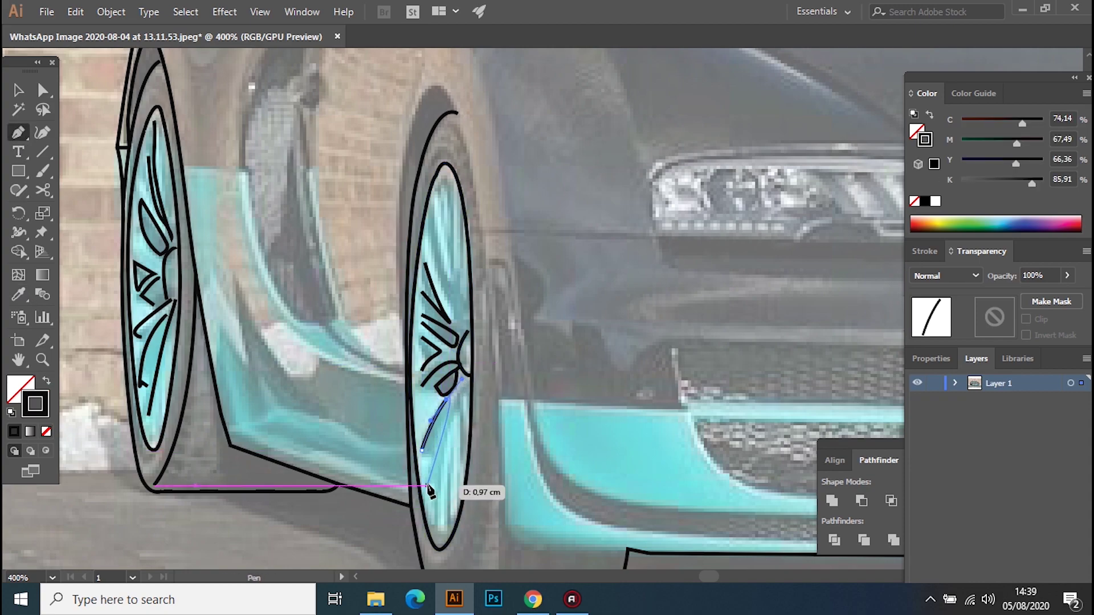
left_click_drag(428, 490, 443, 544)
left_click(450, 416)
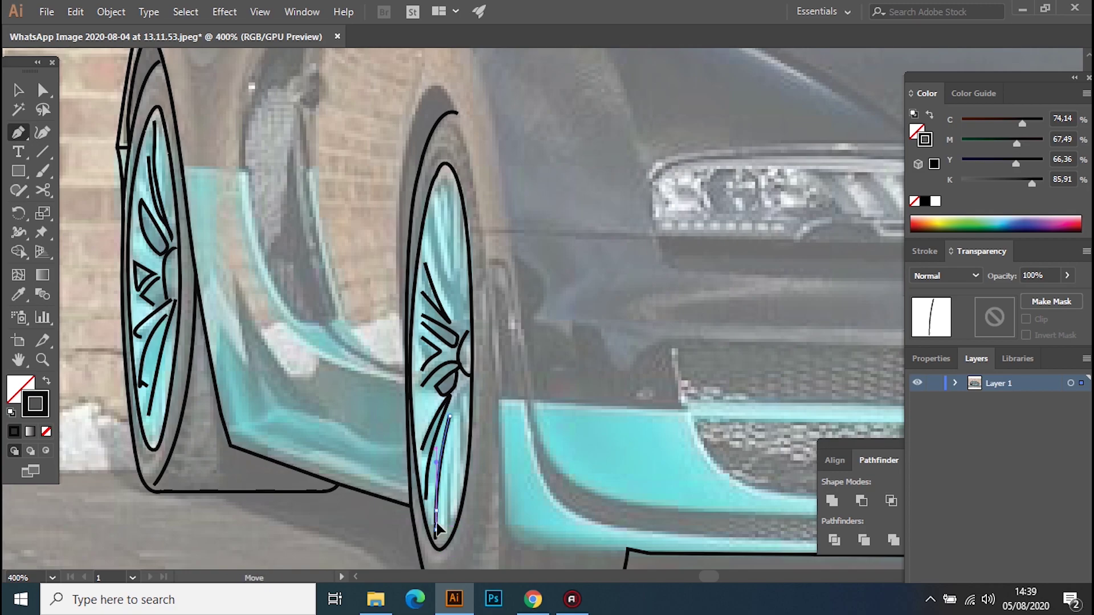
left_click(490, 450, "ctrl")
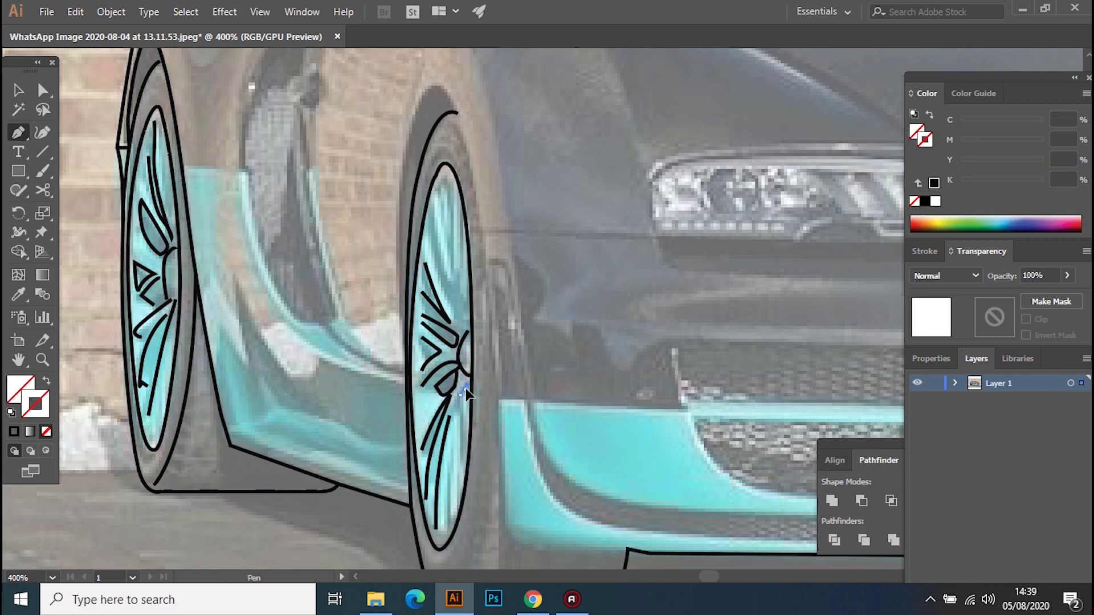
left_click(468, 443)
key("p")
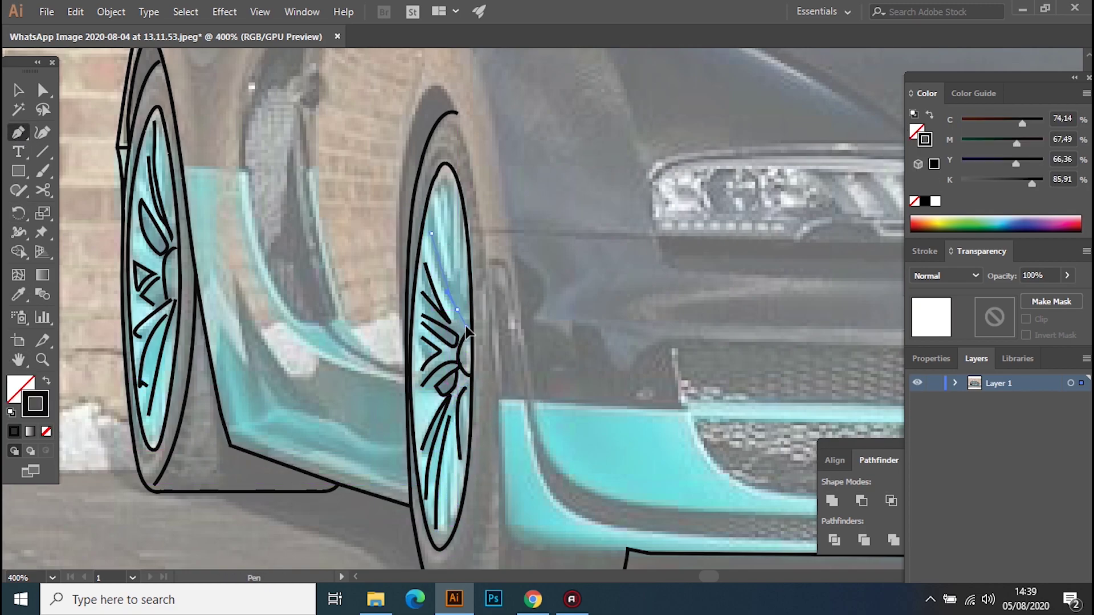
Draw a spoke in the rim's upper part and apply the black stroke
left_click(447, 180)
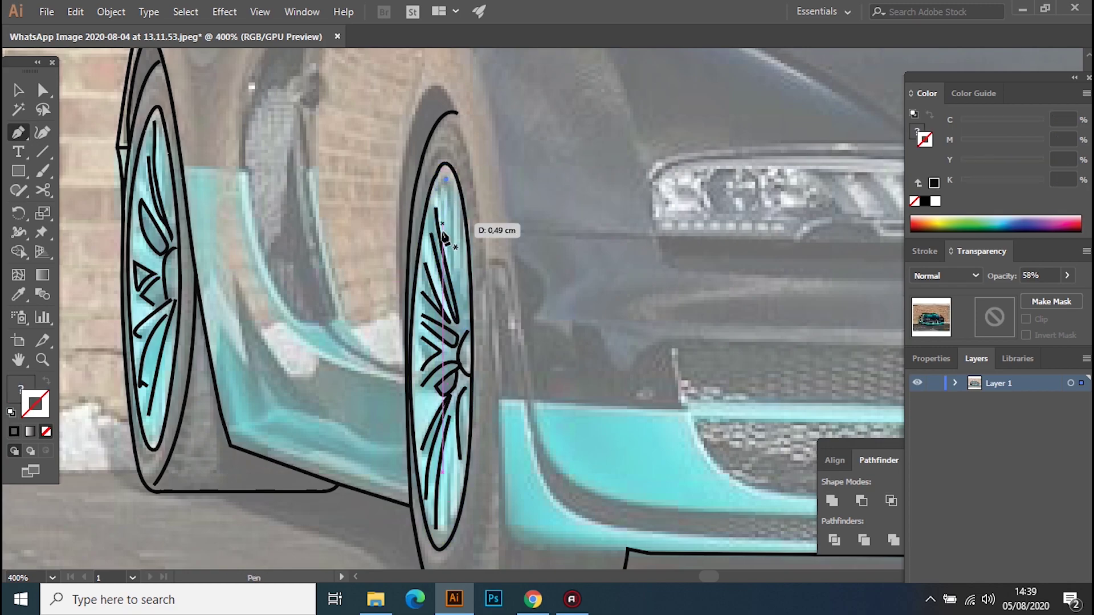
left_click_drag(460, 254, 458, 196)
left_click(20, 295)
left_click(512, 346)
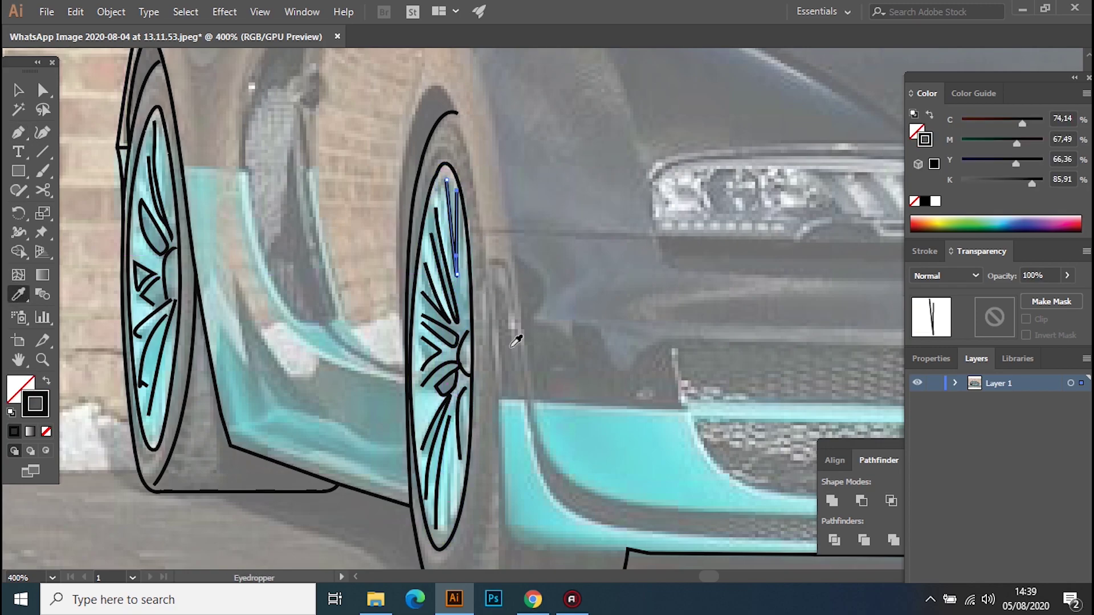
Trace the outer edge of the side intake crescent with the Pen tool
scroll(233, 153, "down", 3)
scroll(655, 391, "up", 2)
left_click(19, 132)
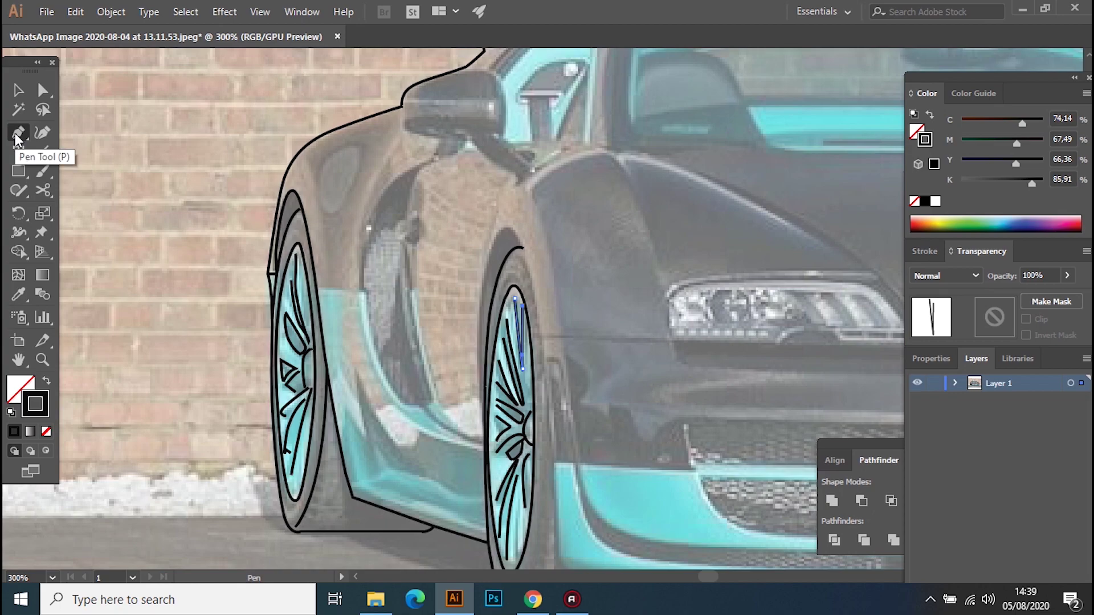
scroll(411, 249, "up", 1)
left_click_drag(411, 250, 402, 236)
left_click(418, 102)
left_click_drag(325, 268, 325, 306)
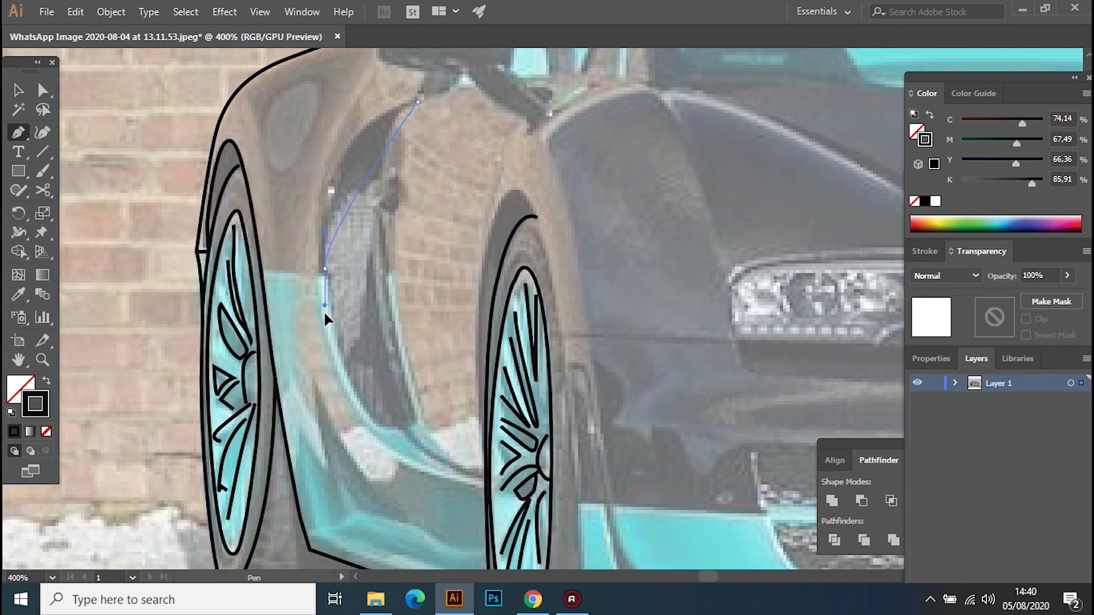
Close the intake crescent along its bottom and inner edge and stroke it black
mouse_move(332, 420)
left_mouse_down()
mouse_move(336, 404)
mouse_move(405, 426)
left_mouse_up()
left_click(418, 425)
left_click(383, 239)
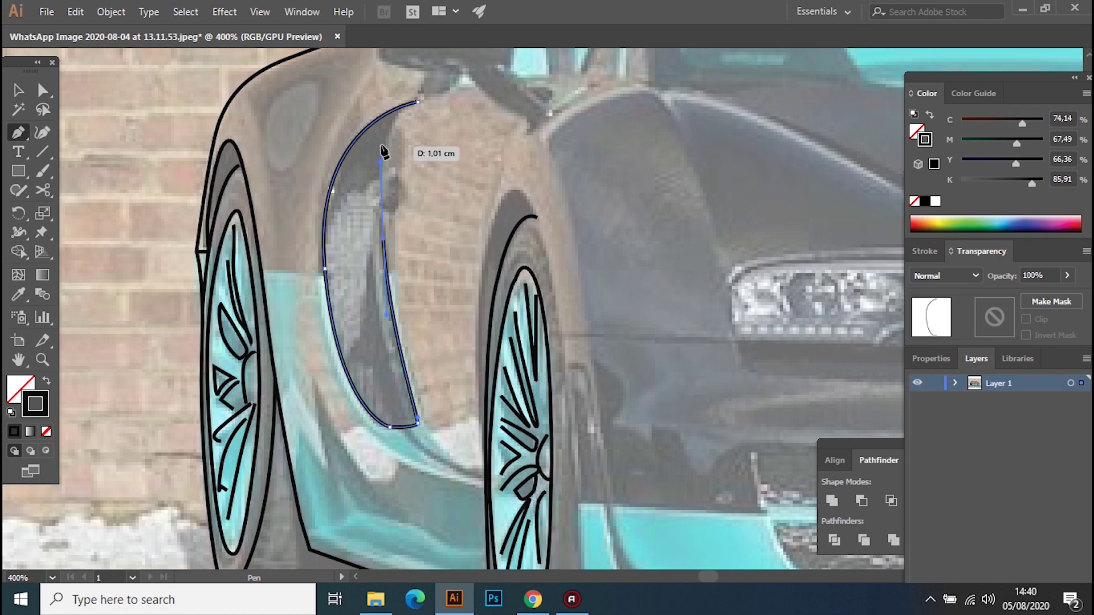
left_click_drag(402, 118, 402, 119)
scroll(445, 349, "down", 1)
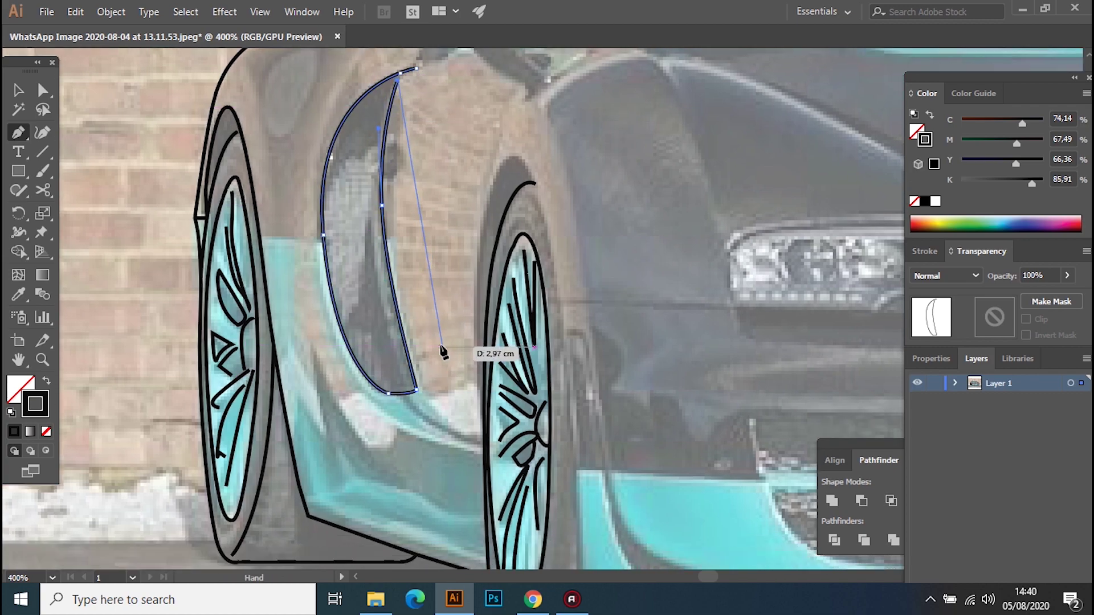
left_click(349, 90, "ctrl")
Draw a curved line around the intake along the lower body toward the wheel
scroll(448, 117, "up", 2)
left_click(334, 253)
left_click(330, 369)
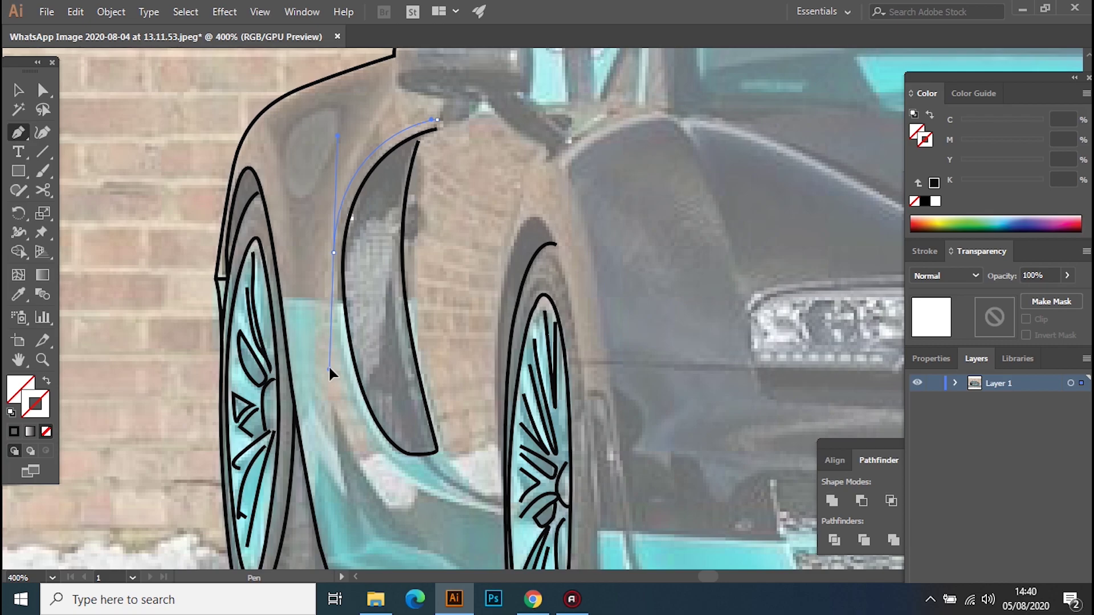
left_click_drag(396, 461, 417, 485)
left_click_drag(500, 512, 528, 508)
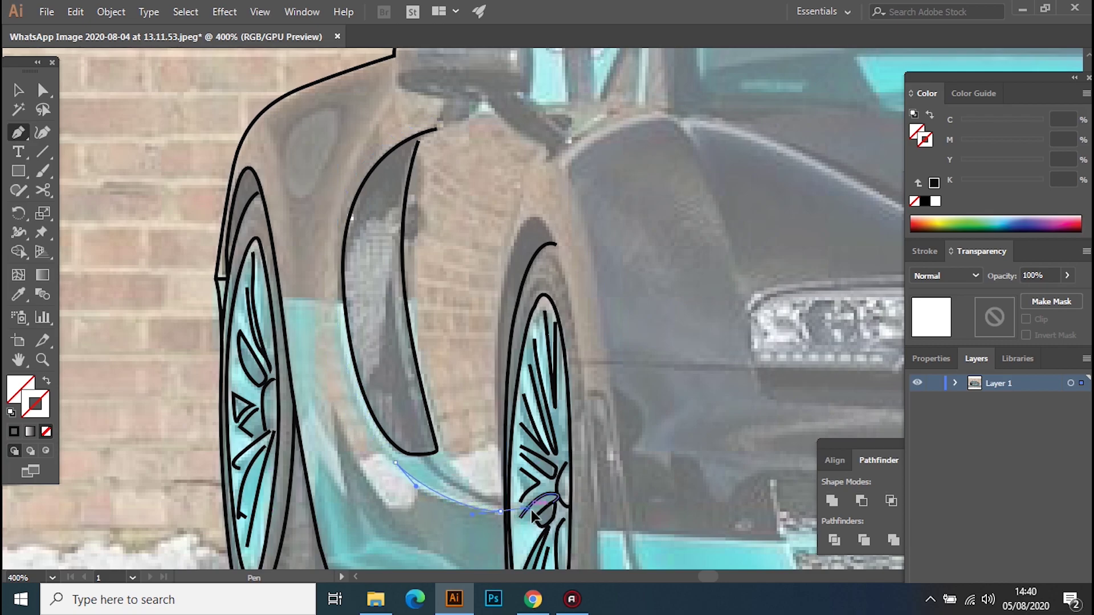
scroll(334, 285, "down", 3)
Draw a black curved sill line below the intake and begin outlining the wing mirror
left_click(334, 253)
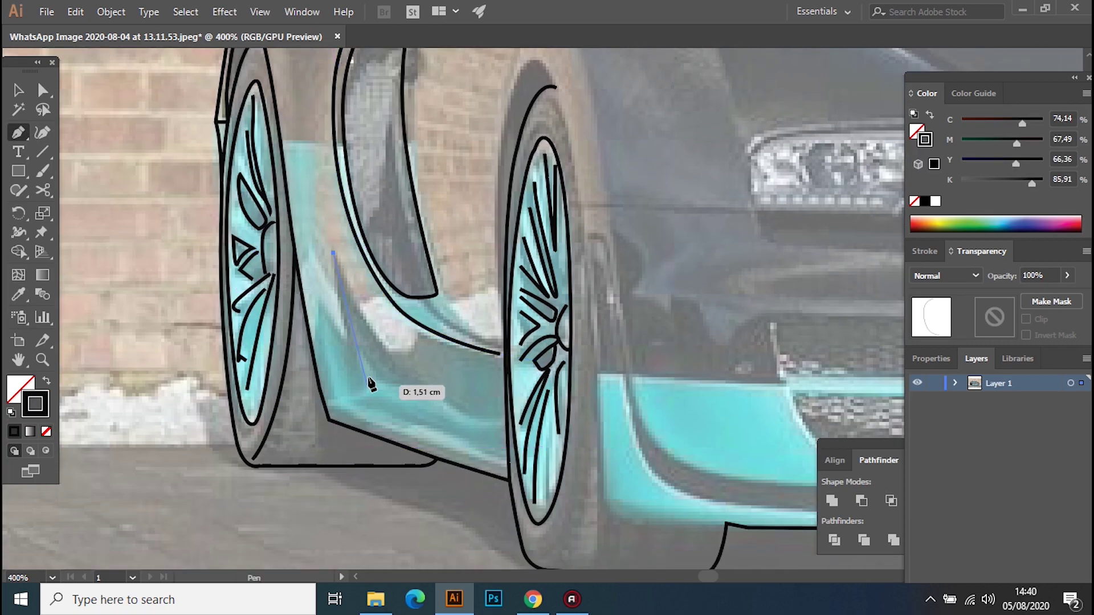
left_click(495, 425)
left_click_drag(366, 379, 364, 388)
left_click(365, 384, "ctrl")
scroll(296, 154, "up", 5)
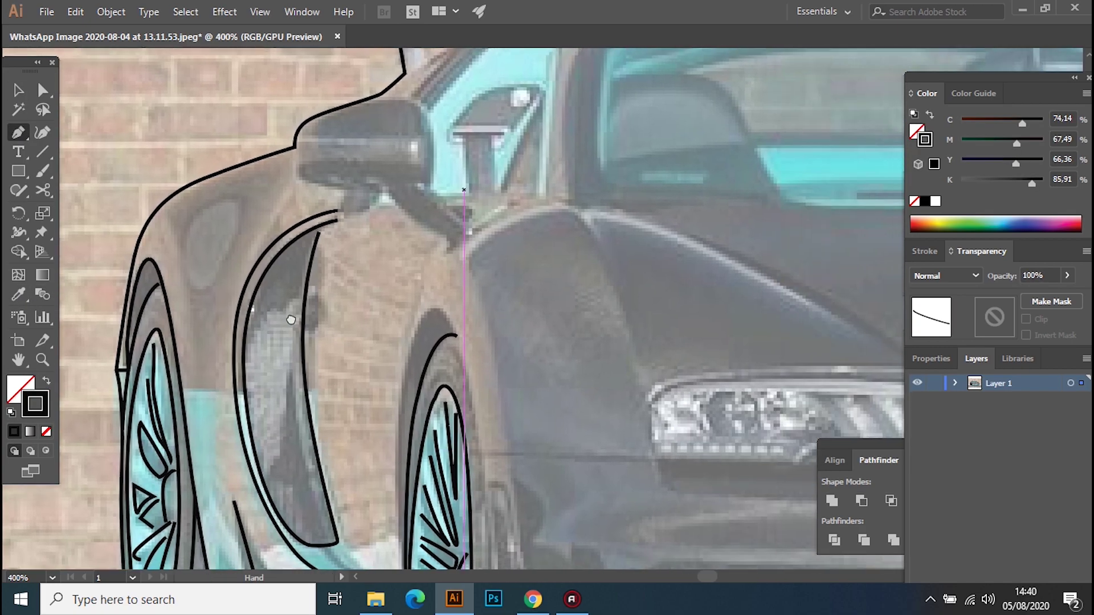
left_click(294, 147)
left_click(298, 178)
Finish the wing mirror outline in black with a curved top edge
left_click(377, 189)
left_click(421, 226)
left_click(446, 248)
left_click(466, 216, "ctrl")
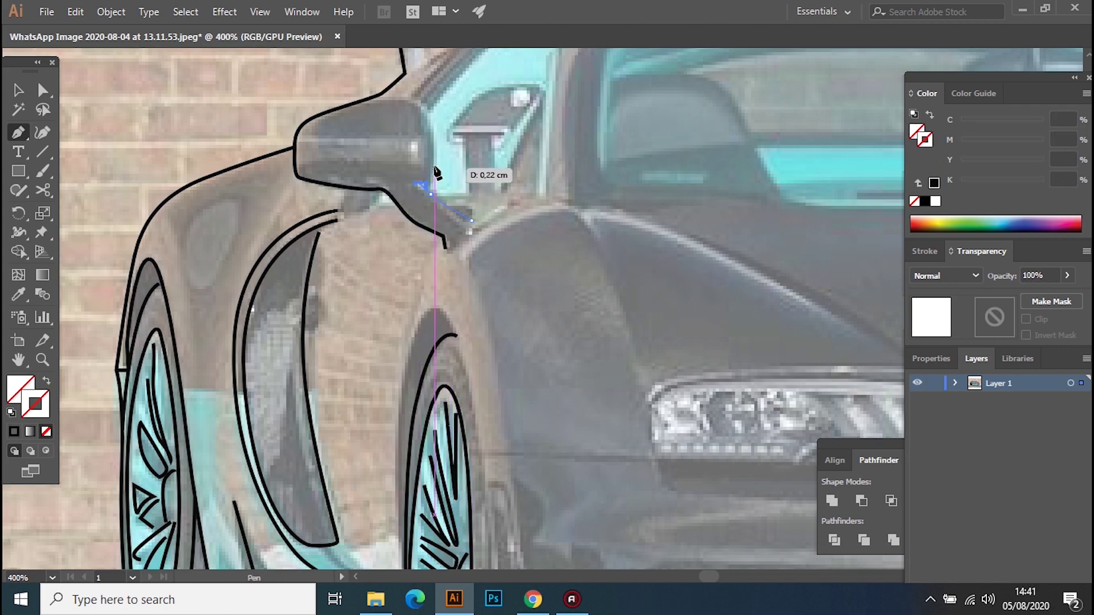
left_click_drag(431, 117, 388, 106)
left_click(361, 102)
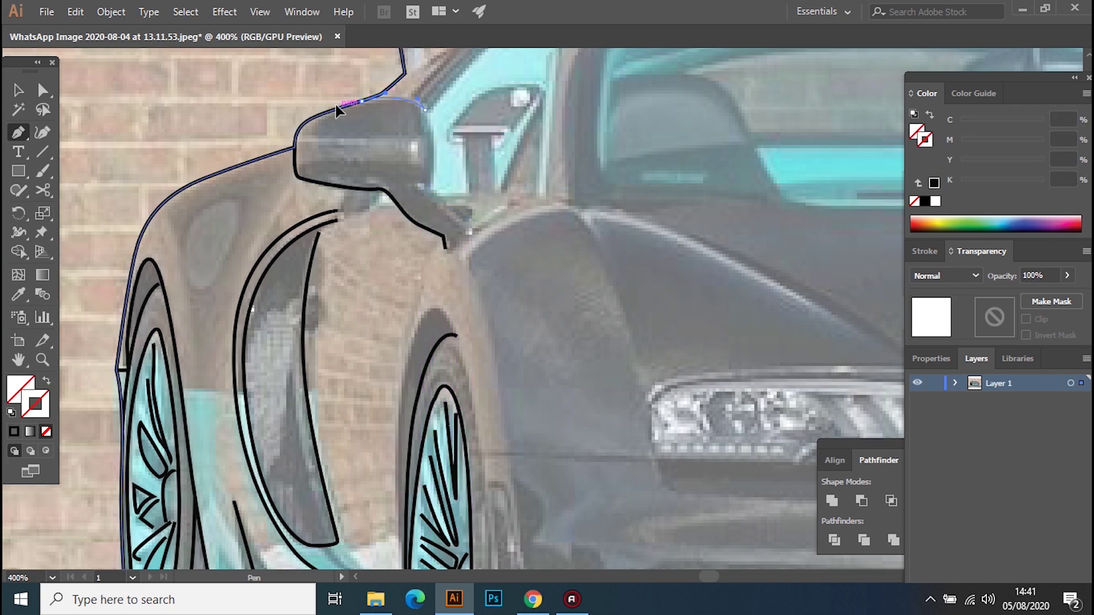
key("i")
Draw a curved inner line inside the wing mirror
left_click(433, 227)
key("p")
left_click(305, 167)
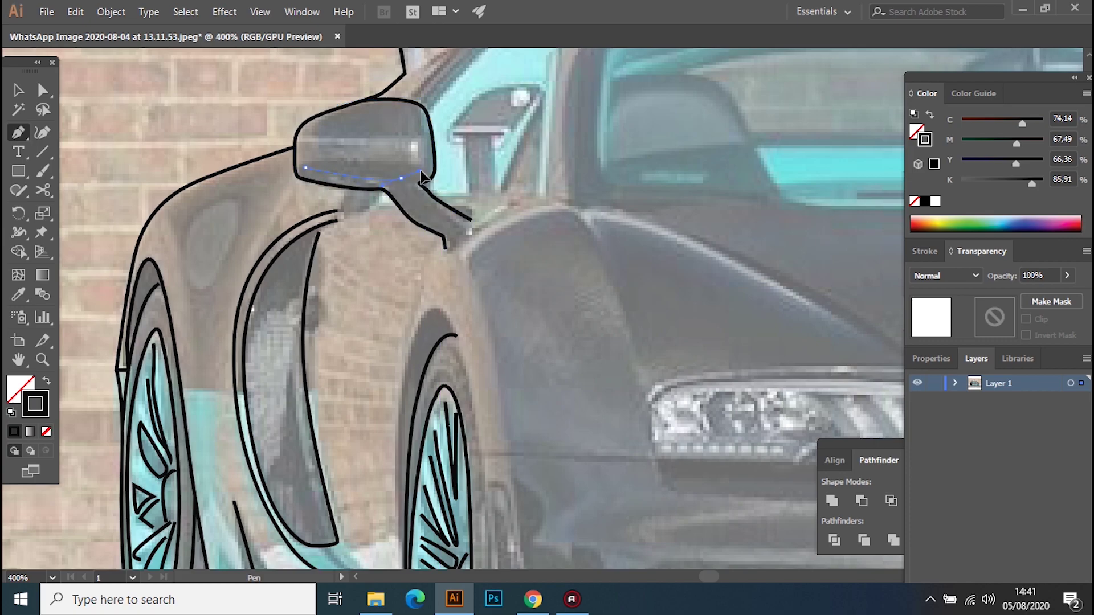
mouse_move(424, 152)
left_mouse_down()
mouse_move(463, 206)
mouse_move(470, 179)
left_mouse_up()
left_click(476, 197, "ctrl")
Trace the front wheel arch with a black curved stroke
left_click_drag(398, 467, 365, 376)
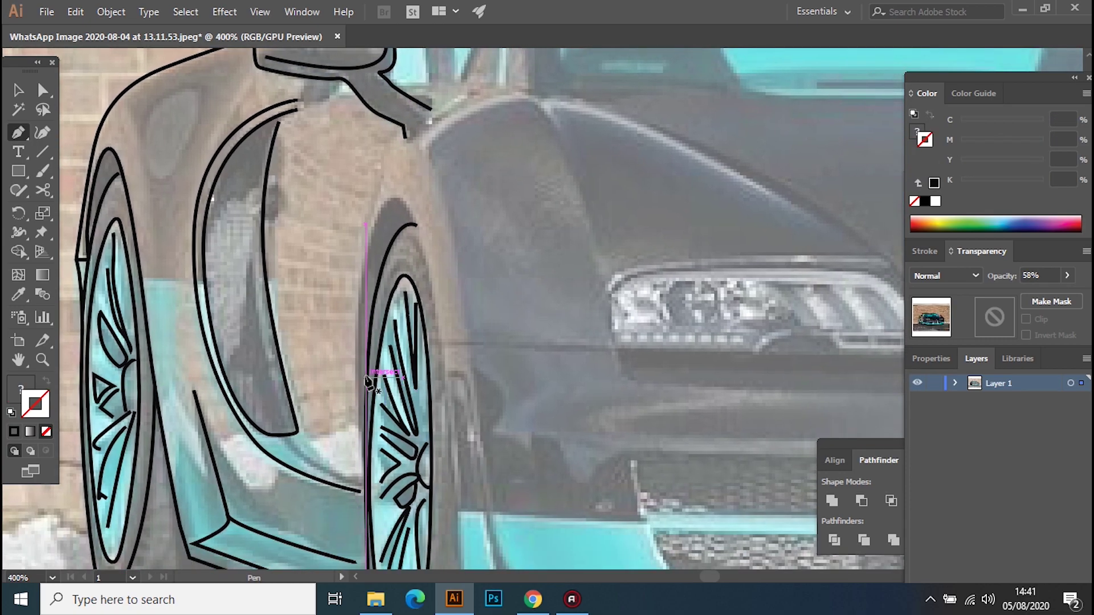
left_click(362, 450)
left_click_drag(380, 208, 414, 138)
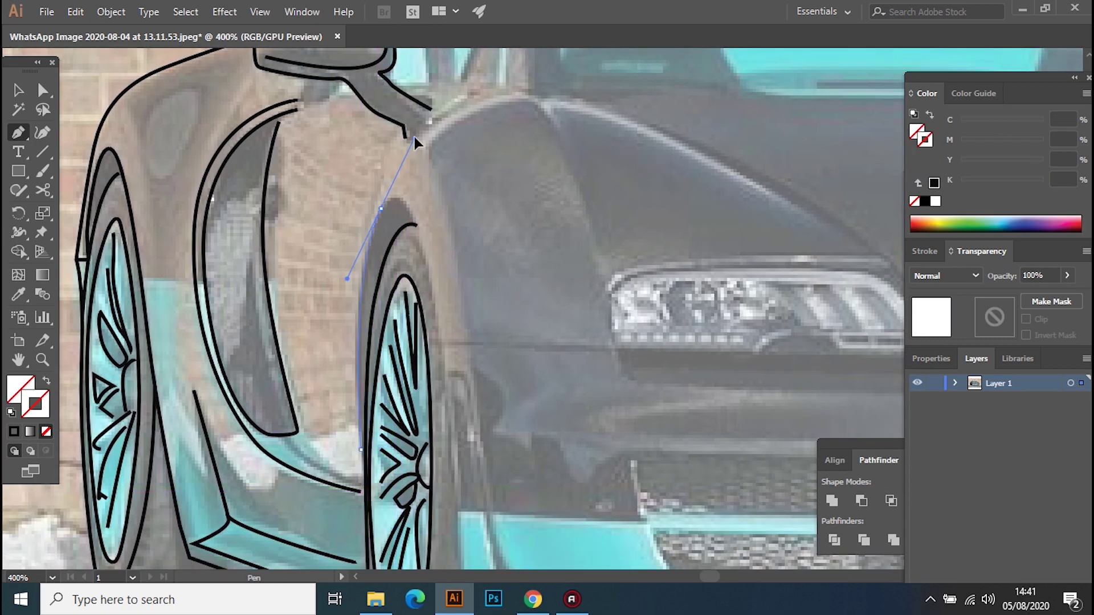
left_click(444, 379)
left_click_drag(444, 379, 383, 170)
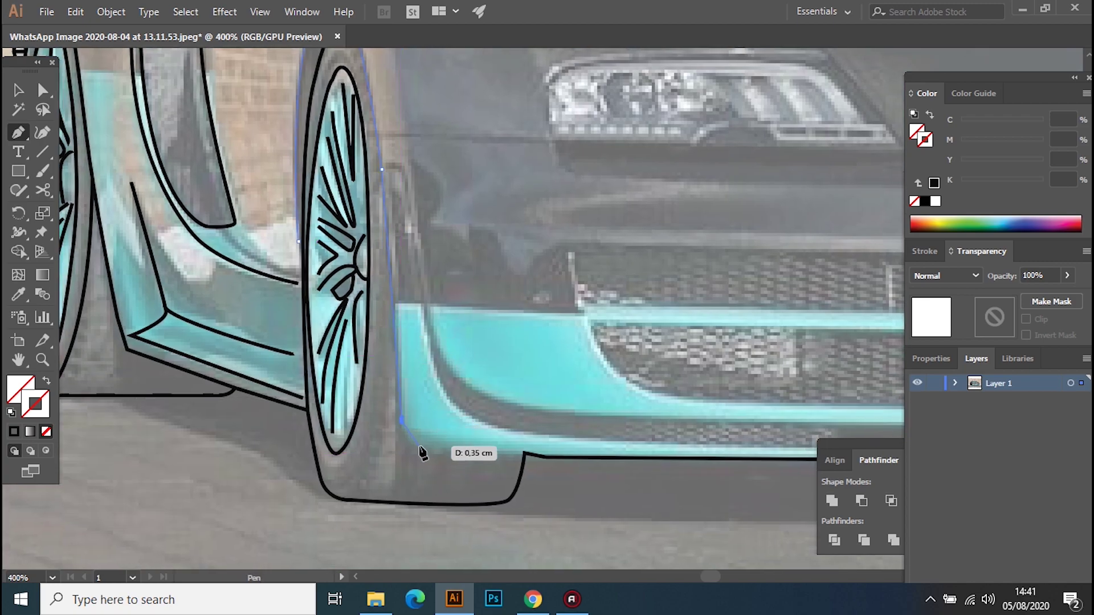
left_click(523, 454)
left_click(207, 358)
Start a curved outline down the front tyre's outer edge
left_click_drag(425, 171, 397, 365)
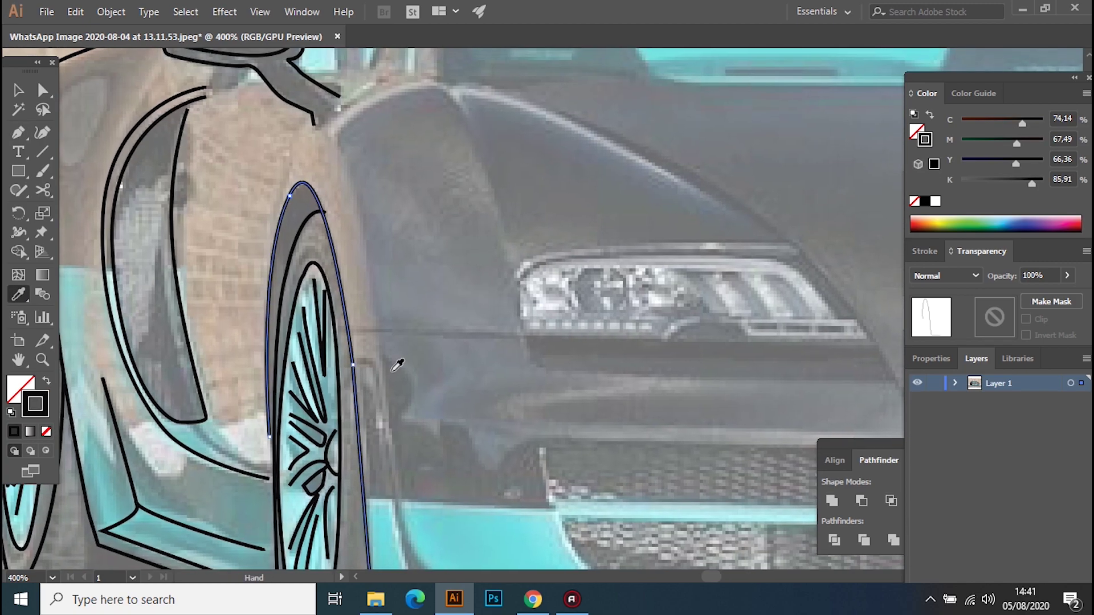
left_click_drag(272, 439, 198, 530)
key("p")
left_click_drag(460, 543, 327, 298)
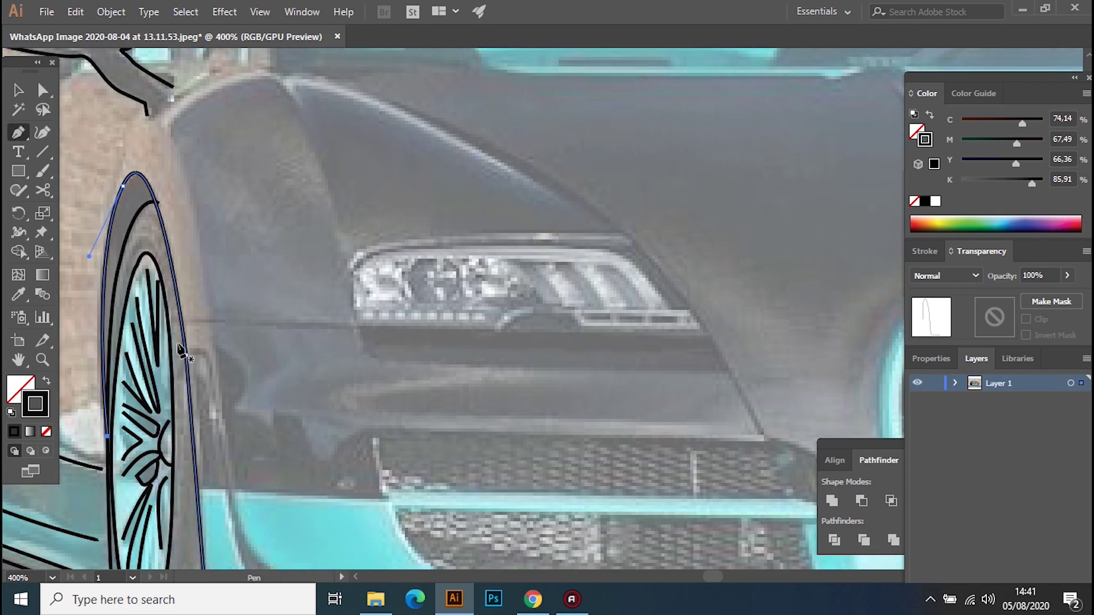
left_click(328, 295)
left_click_drag(339, 344, 351, 355)
Close the side intake outline with corners at its lower and upper right
left_click(768, 355)
left_click(732, 297)
left_click(327, 294)
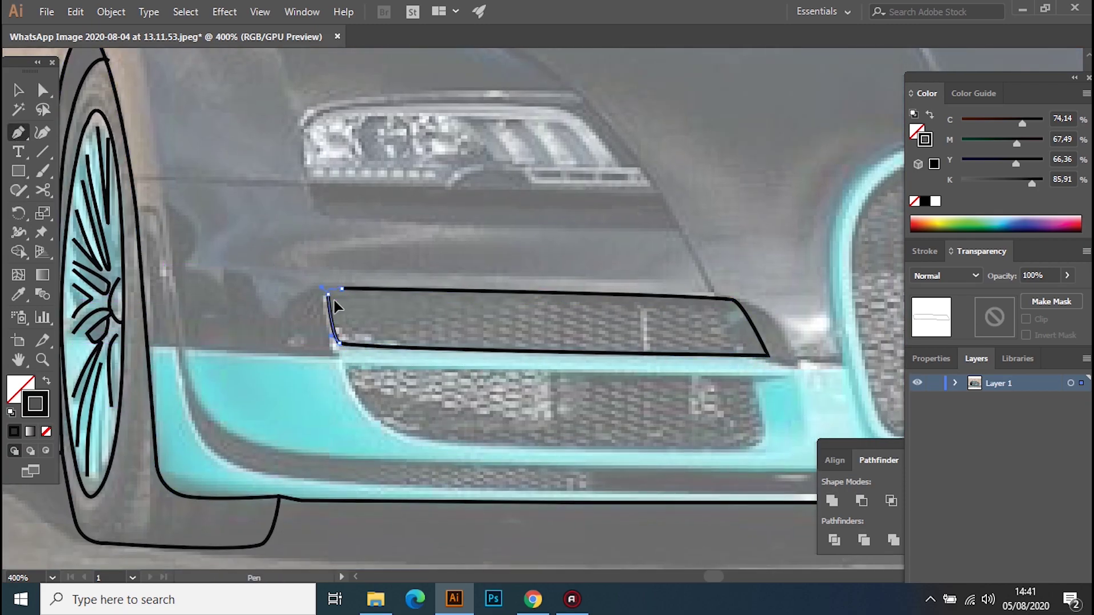
left_click(176, 288, "ctrl")
Trace the bumper's lower lip curve and sample rich black for its stroke
left_click(144, 209)
left_click_drag(166, 263, 176, 305)
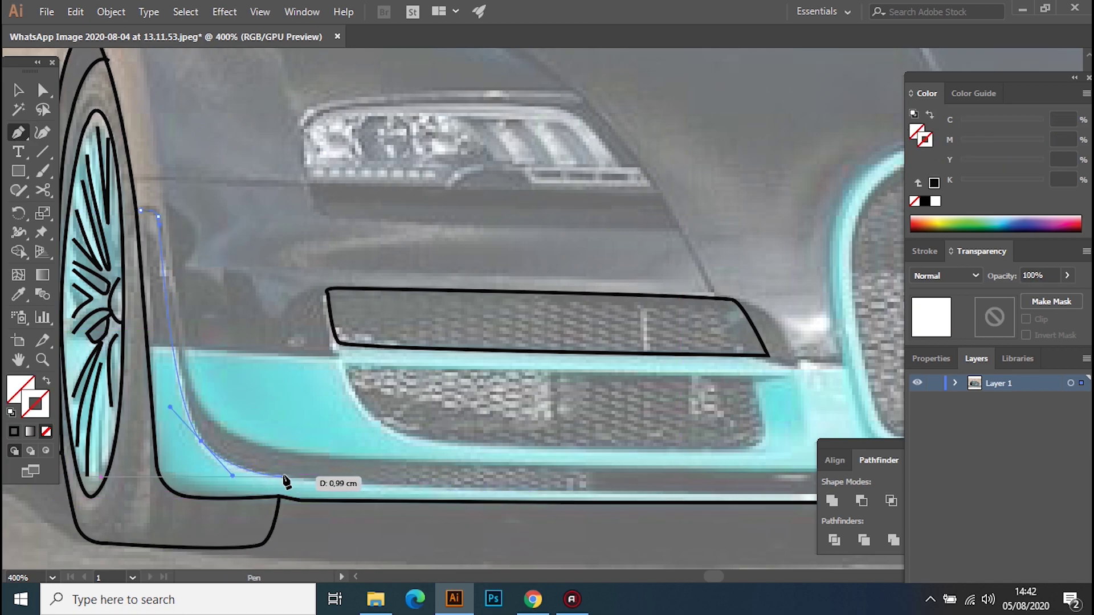
left_click_drag(608, 491, 635, 495)
scroll(634, 496, "down", 3)
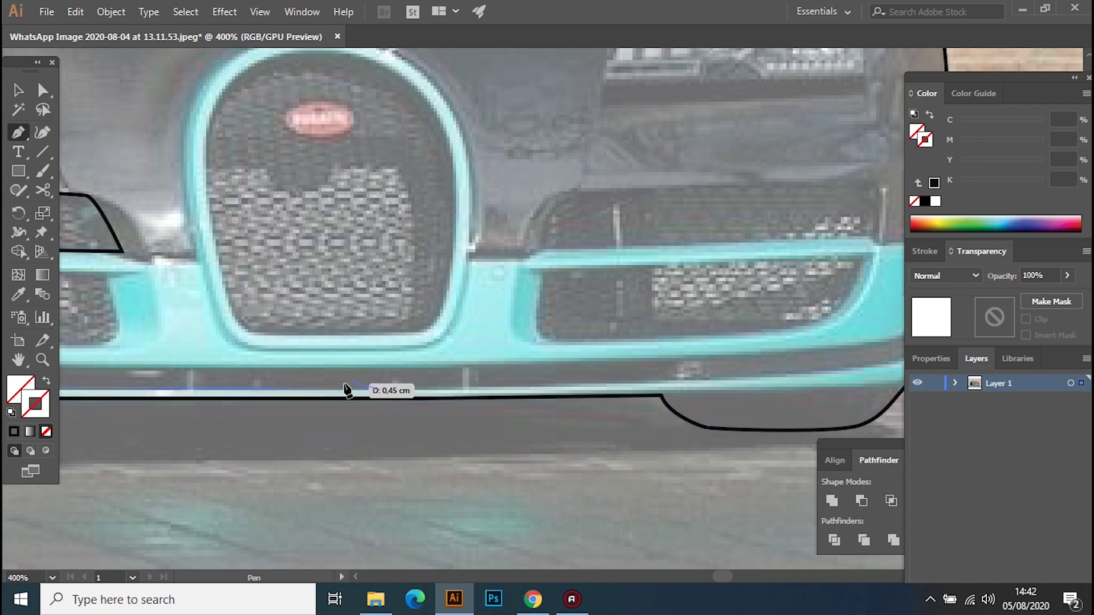
scroll(354, 386, "up", 3)
left_click_drag(713, 365, 712, 341)
key("i")
left_click(539, 420)
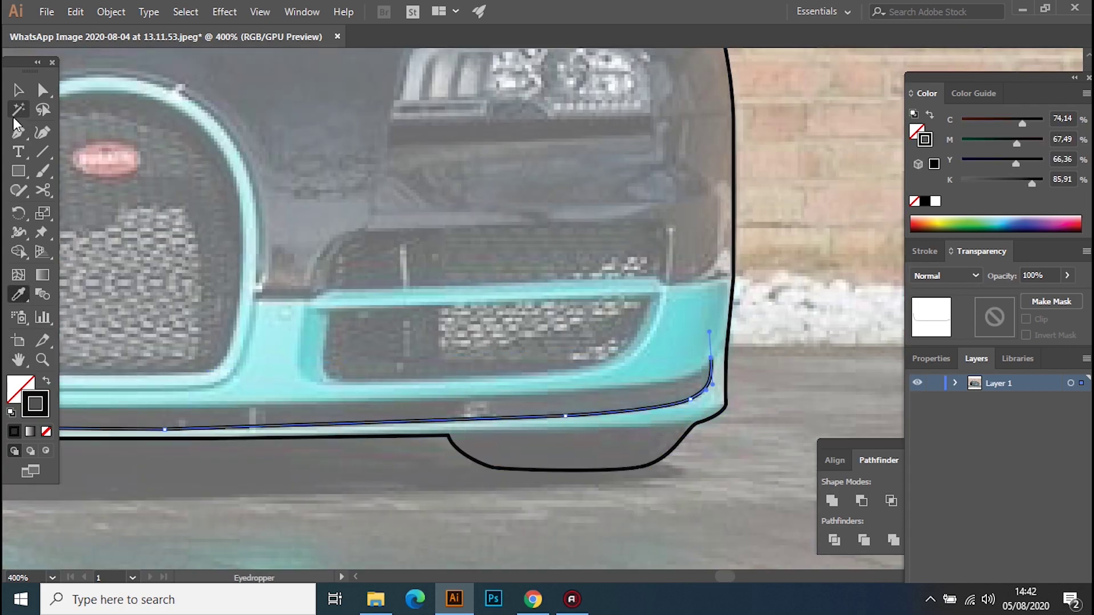
Outline the bumper strip around its corner and up the wheel-arch edge
left_click(17, 130)
mouse_move(297, 426)
left_mouse_down()
mouse_move(605, 474)
mouse_move(240, 517)
left_mouse_up()
left_click(623, 480)
mouse_move(534, 485)
left_mouse_down()
mouse_move(493, 500)
mouse_move(225, 499)
mouse_move(424, 413)
left_mouse_up()
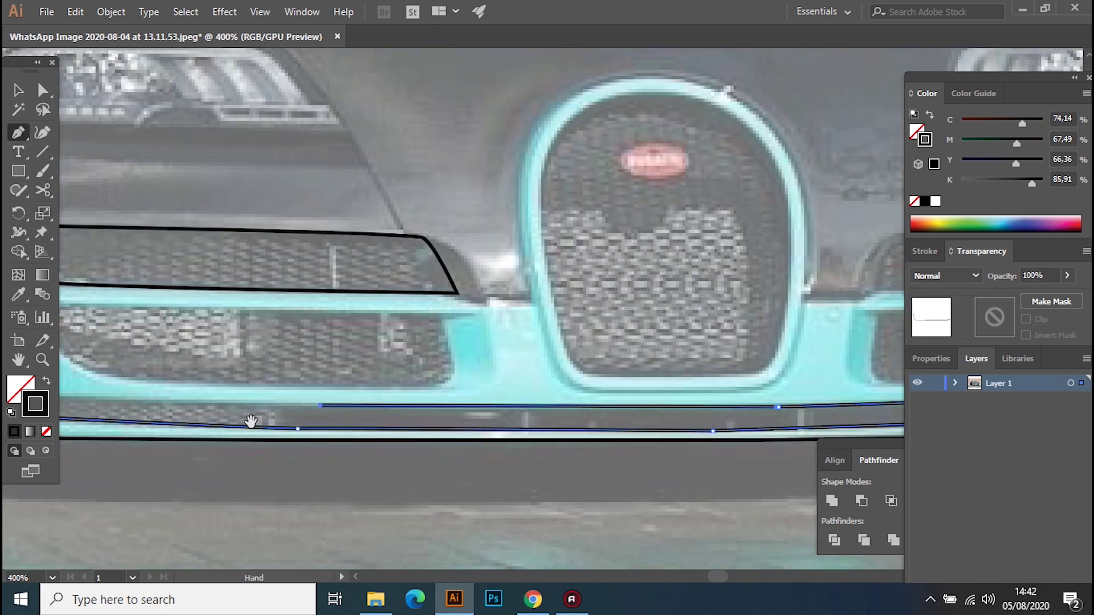
mouse_move(249, 420)
left_mouse_down()
mouse_move(447, 385)
mouse_move(375, 365)
left_mouse_up()
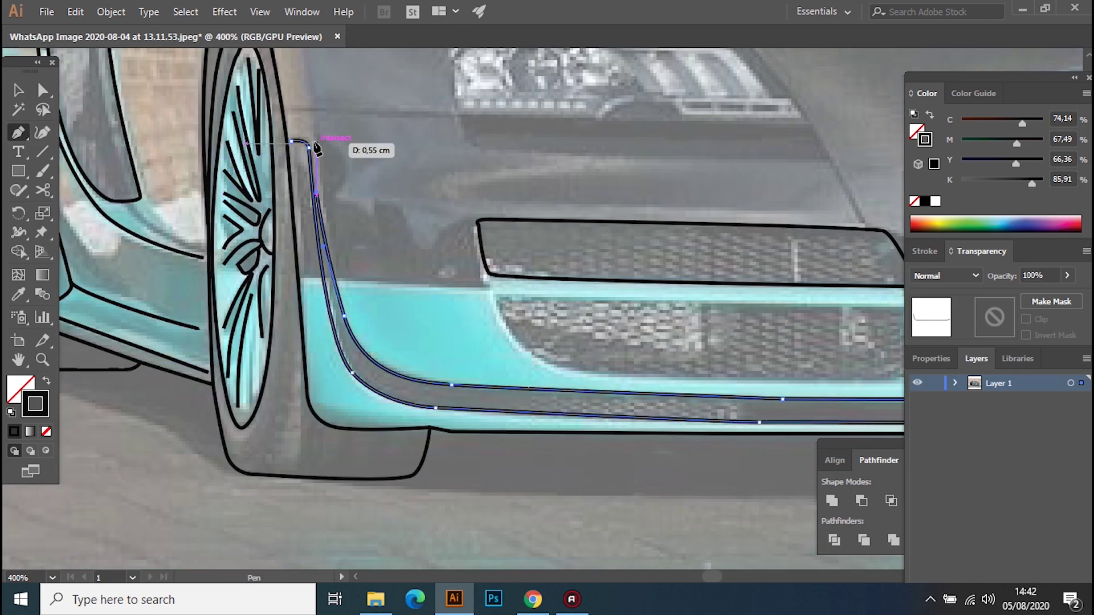
mouse_move(315, 194)
left_mouse_down()
mouse_move(456, 189)
mouse_move(399, 297)
left_mouse_up()
left_click(399, 297, "ctrl")
Draw a closed outline around the lower intake with a rounded bottom-right corner
left_click_drag(561, 390, 353, 316)
left_click(352, 309)
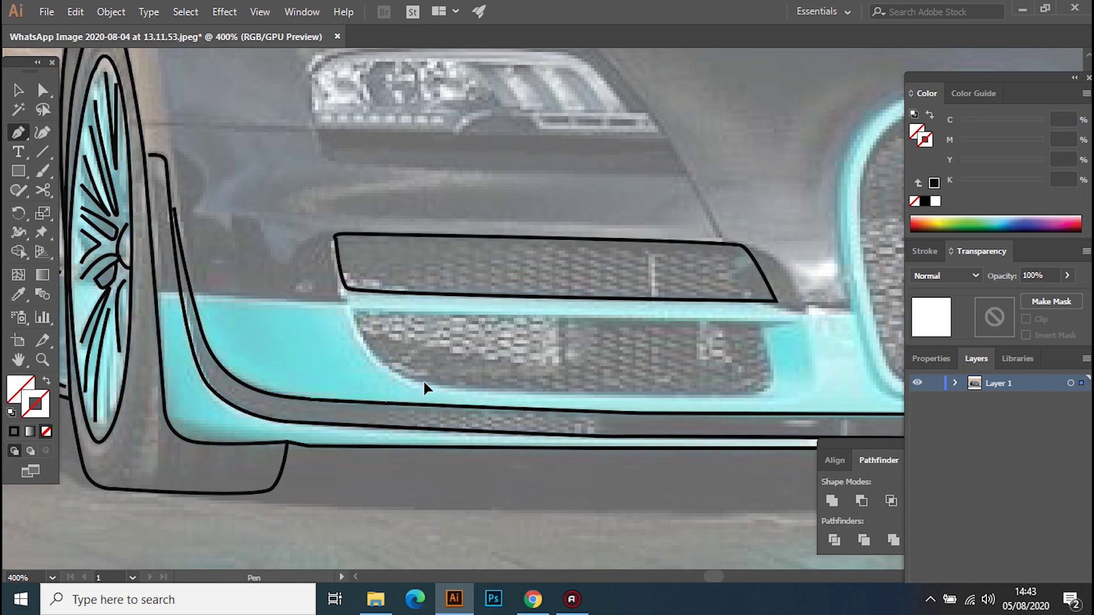
left_click_drag(752, 393, 775, 365)
left_click(496, 288, "ctrl")
left_click(352, 309)
scroll(486, 374, "right", 10)
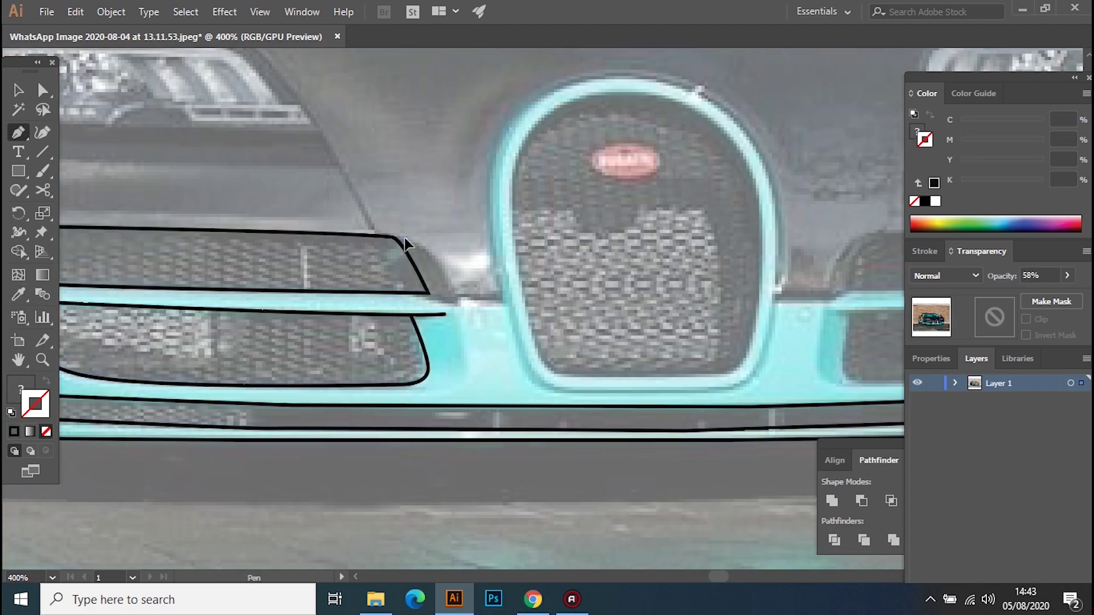
Finish the corner piece beside the intake and select its outline
left_click(455, 300)
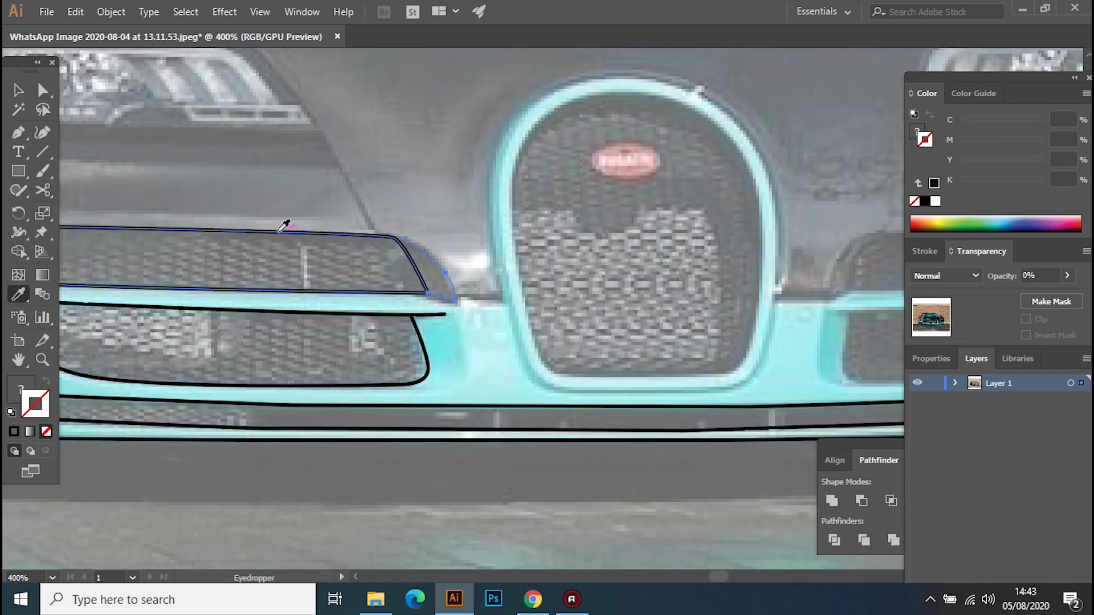
key("a")
left_click(452, 283)
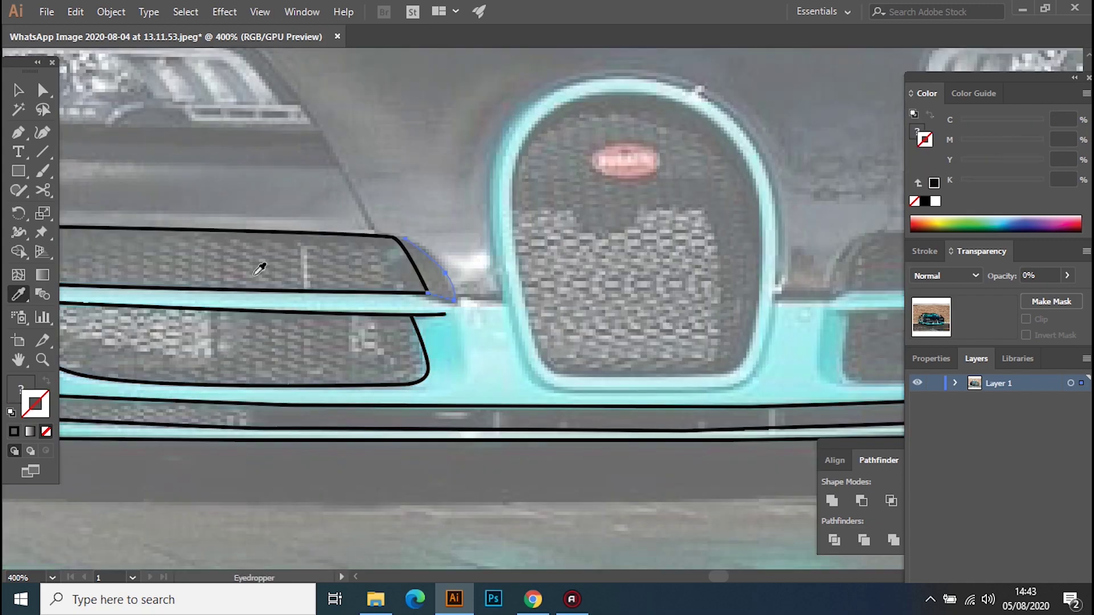
key("p")
Draw a closed inner outline around the horseshoe grille
left_click(616, 95)
left_click_drag(501, 181, 492, 264)
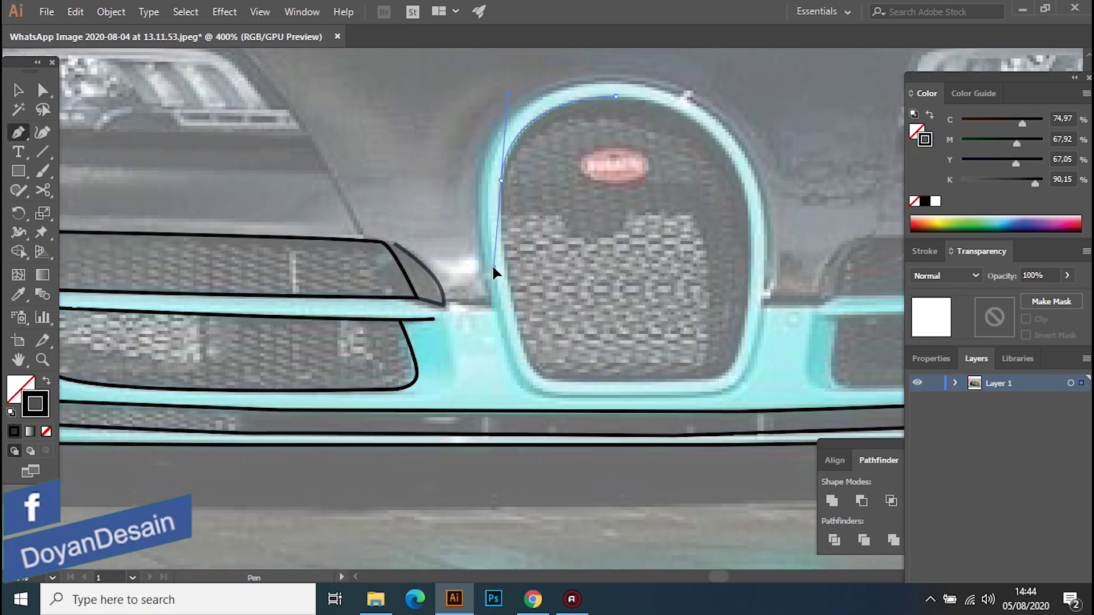
left_click(540, 378)
left_click(712, 379)
left_click(737, 358)
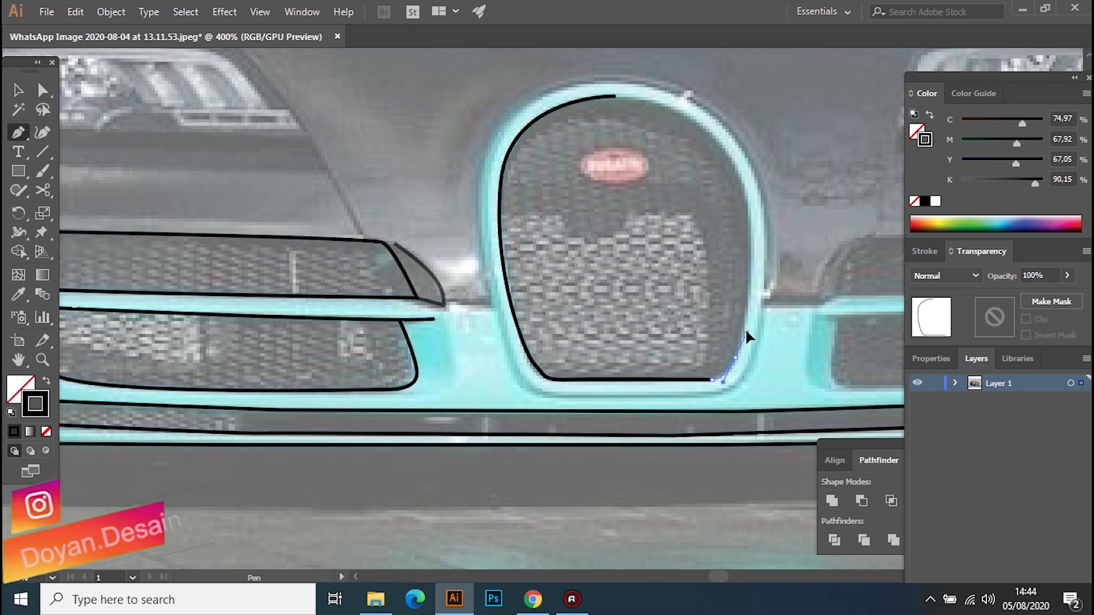
left_click(748, 329)
left_click_drag(735, 170, 709, 103)
left_click(616, 95)
Draw a closed outer outline around the horseshoe grille
left_click(480, 264)
left_click_drag(612, 80, 784, 83)
left_click(771, 263)
left_click(723, 393)
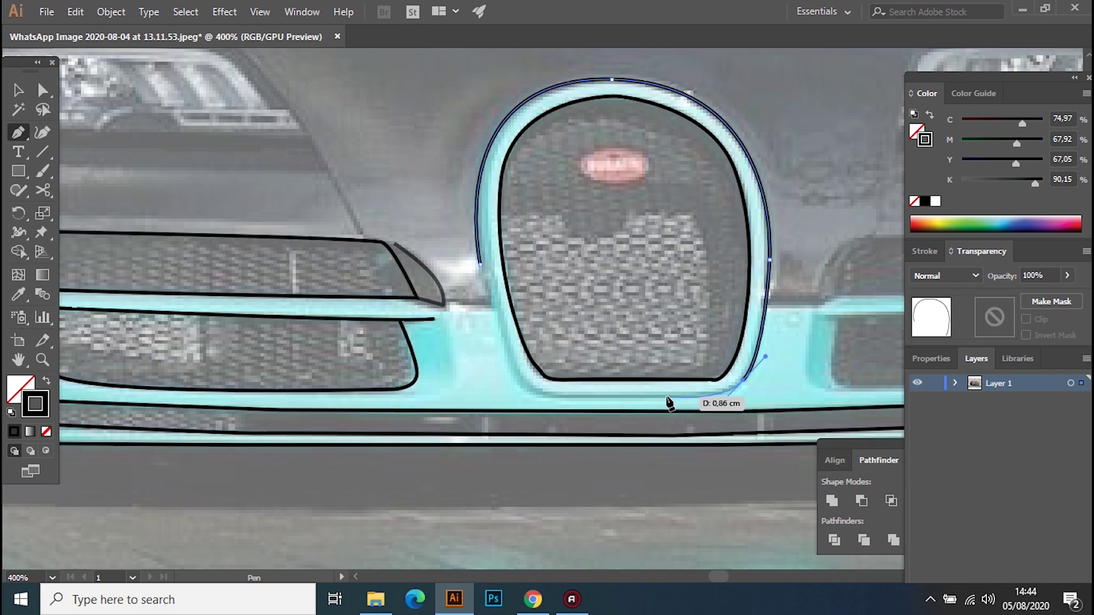
left_click(555, 393)
mouse_move(504, 361)
left_mouse_down()
mouse_move(493, 319)
mouse_move(444, 310)
left_mouse_up()
left_click(479, 264)
Trace a curved line along the bumper edge
scroll(447, 257, "down", 2)
left_click(371, 314)
scroll(370, 320, "left", 5)
left_click_drag(537, 263, 714, 269)
scroll(713, 269, "right", 3)
scroll(280, 329, "left", 3)
Trace a line beside the tyre up the wheel-arch and along the tyre base
left_click(279, 329)
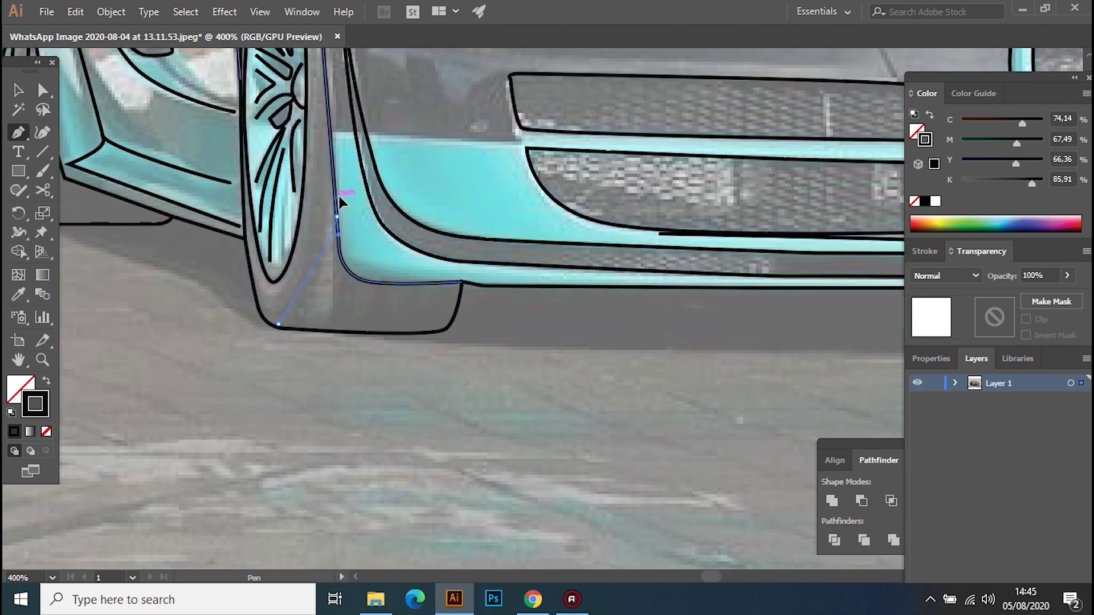
left_click(330, 181)
scroll(336, 143, "up", 5)
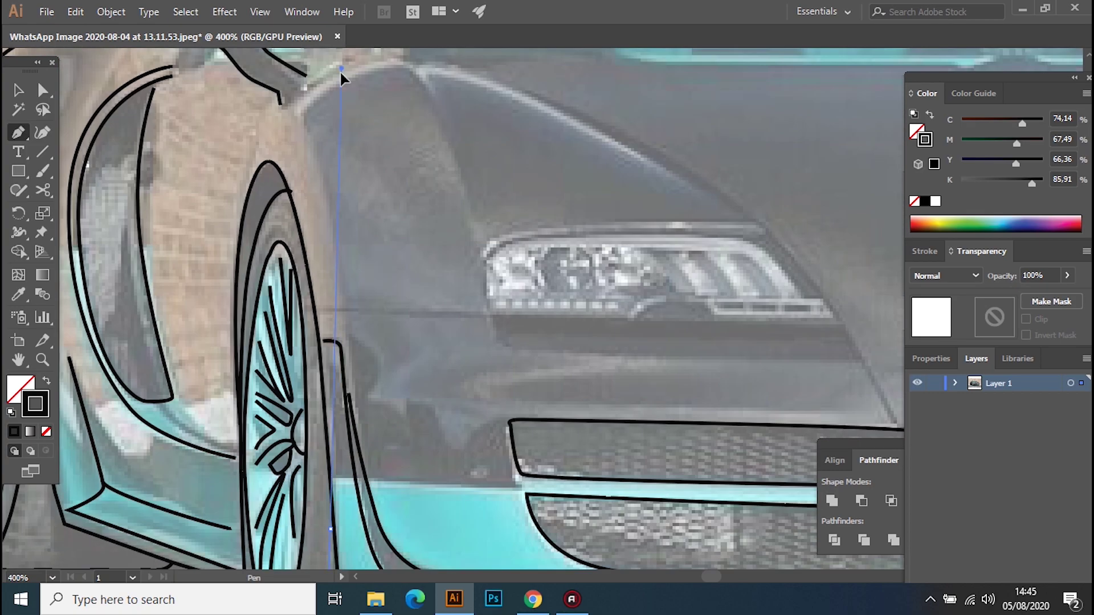
scroll(331, 469, "down", 6)
scroll(377, 229, "left", 2)
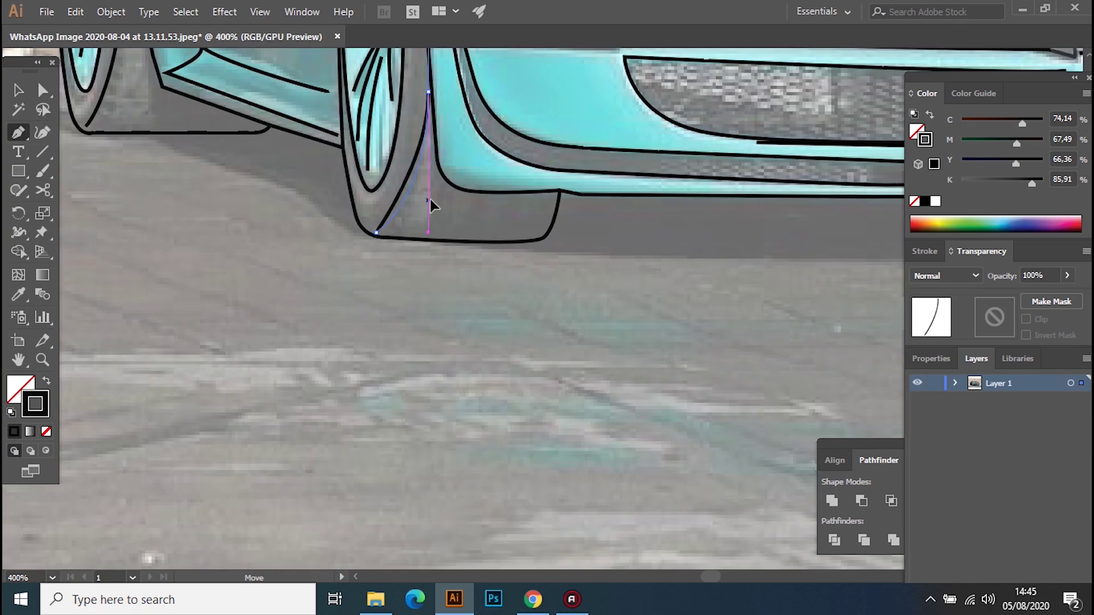
left_click_drag(428, 233, 473, 234)
scroll(460, 237, "up", 5)
scroll(491, 357, "right", 3)
scroll(639, 319, "right", 1)
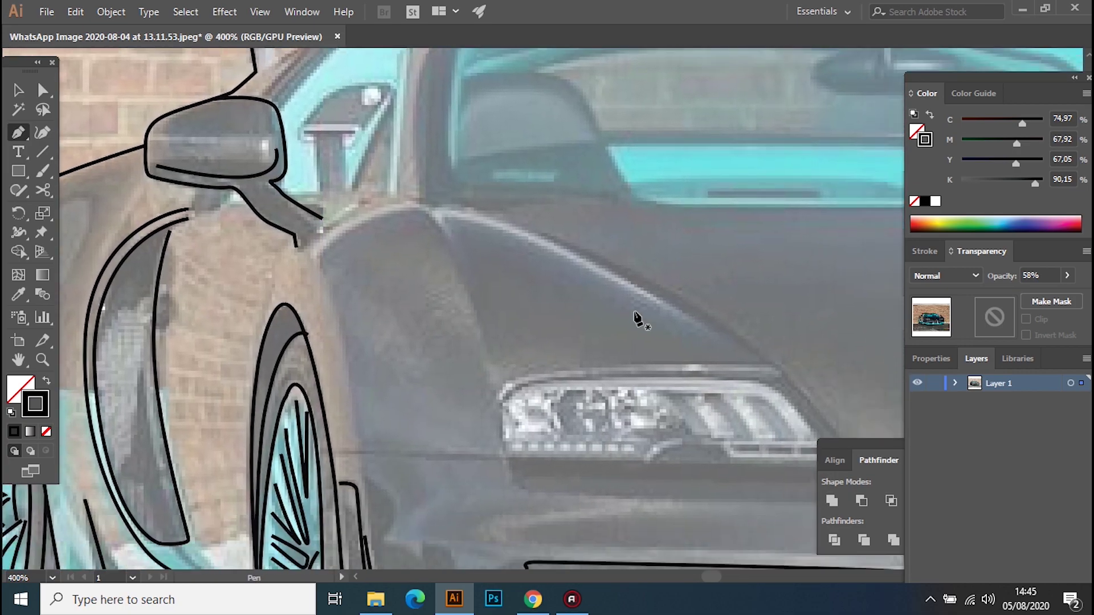
Draw a closed oval outline around the red grille badge
scroll(637, 318, "down", 3)
scroll(637, 318, "right", 2)
scroll(576, 266, "down", 2)
scroll(575, 267, "right", 3)
scroll(629, 429, "right", 6)
scroll(628, 429, "up", 1)
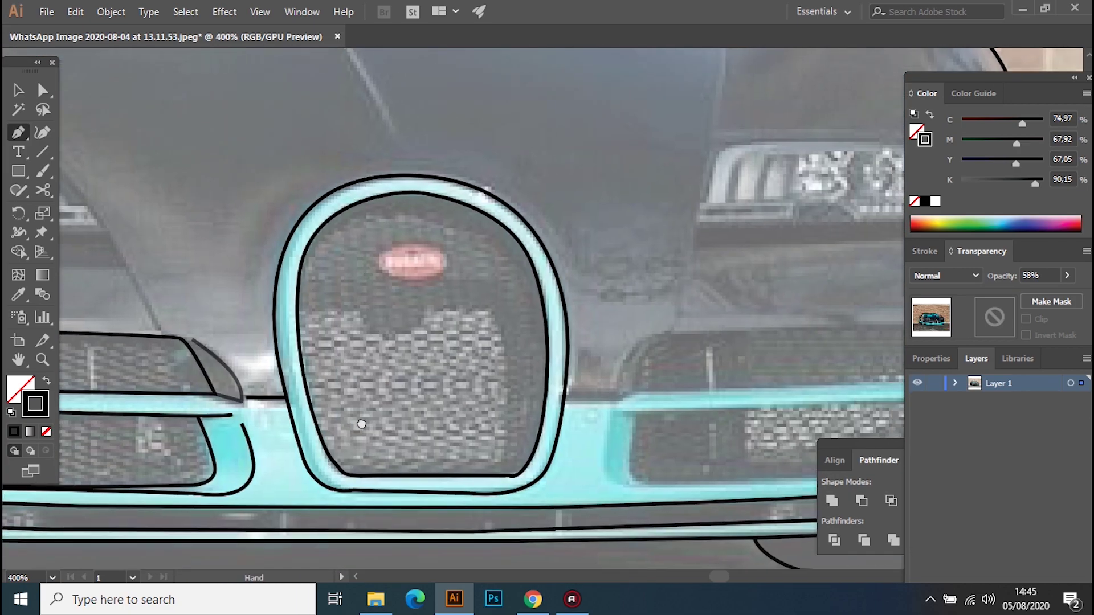
left_click(415, 243)
left_click_drag(374, 259, 370, 273)
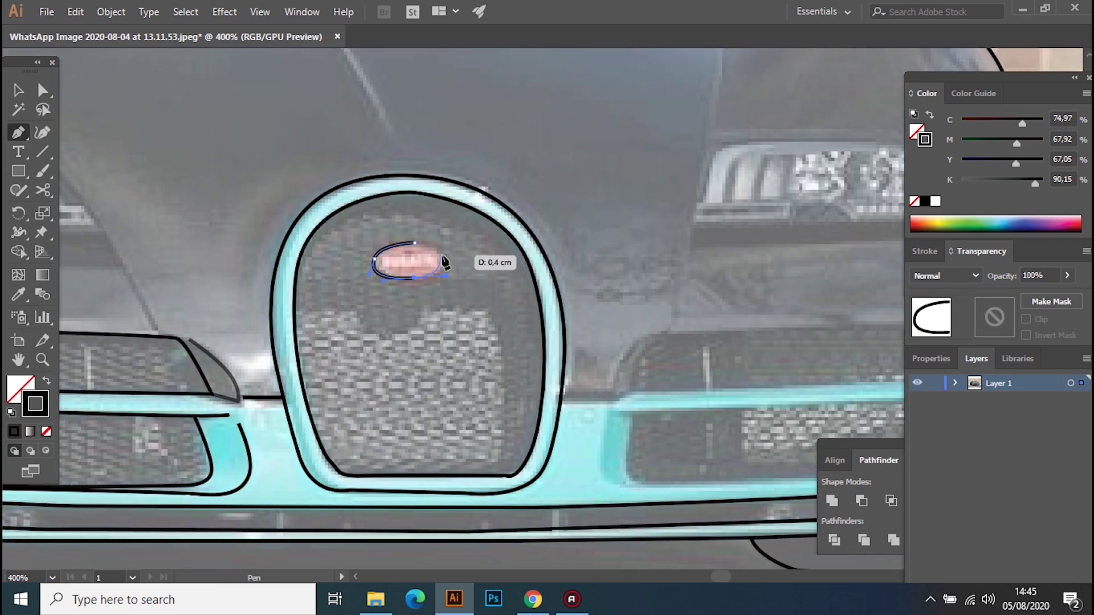
left_click(414, 244)
Close outlines around the upper and lower right-side intake openings
scroll(365, 307, "down", 2)
scroll(365, 308, "right", 4)
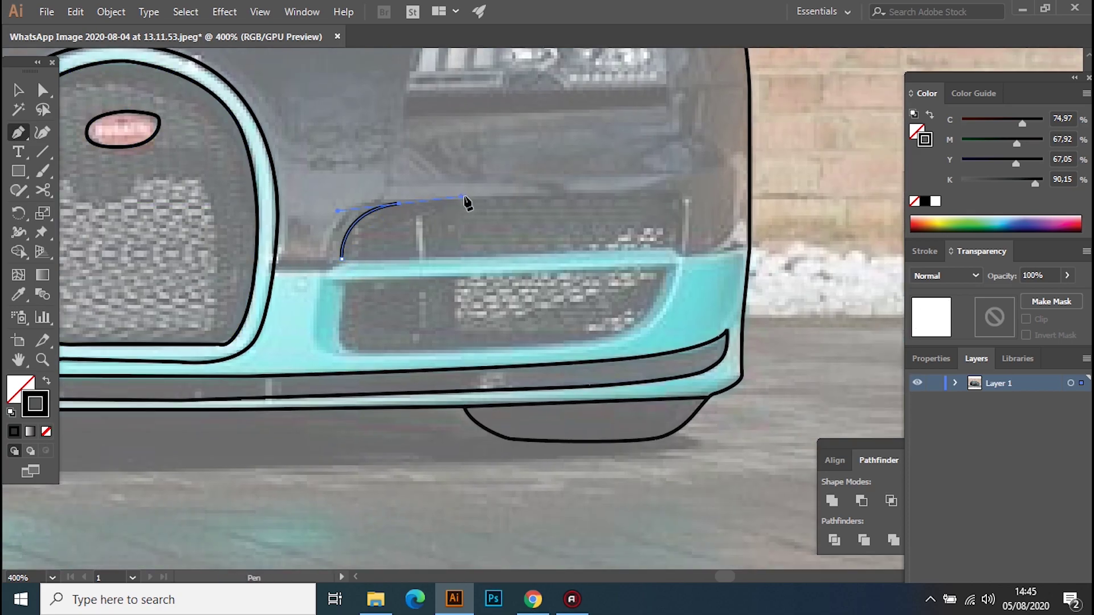
left_click(673, 247)
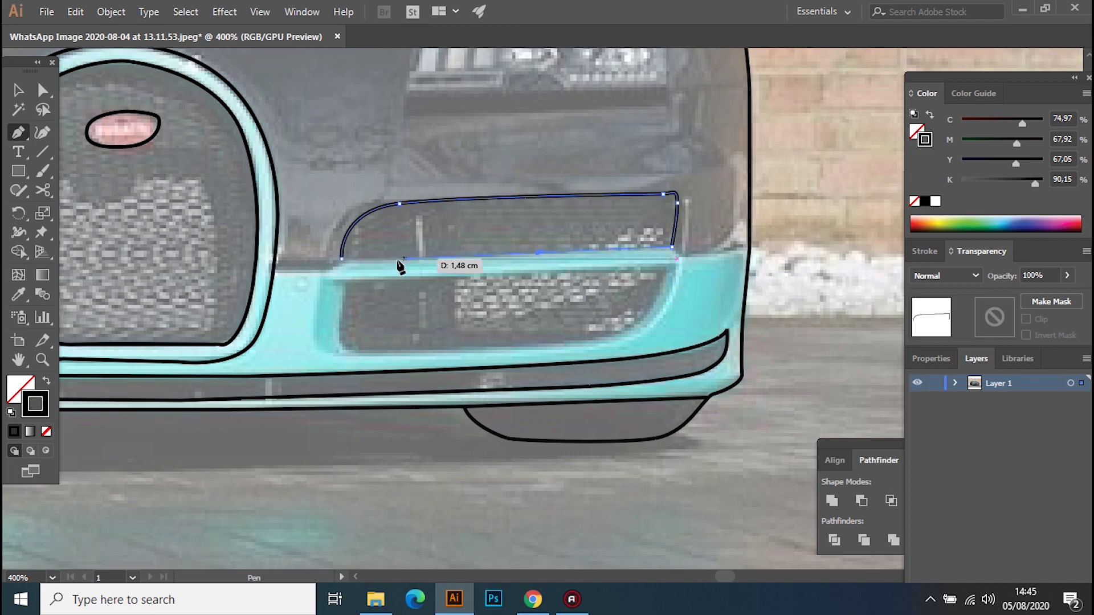
left_click(342, 259)
left_click_drag(596, 339, 613, 340)
left_click(669, 273)
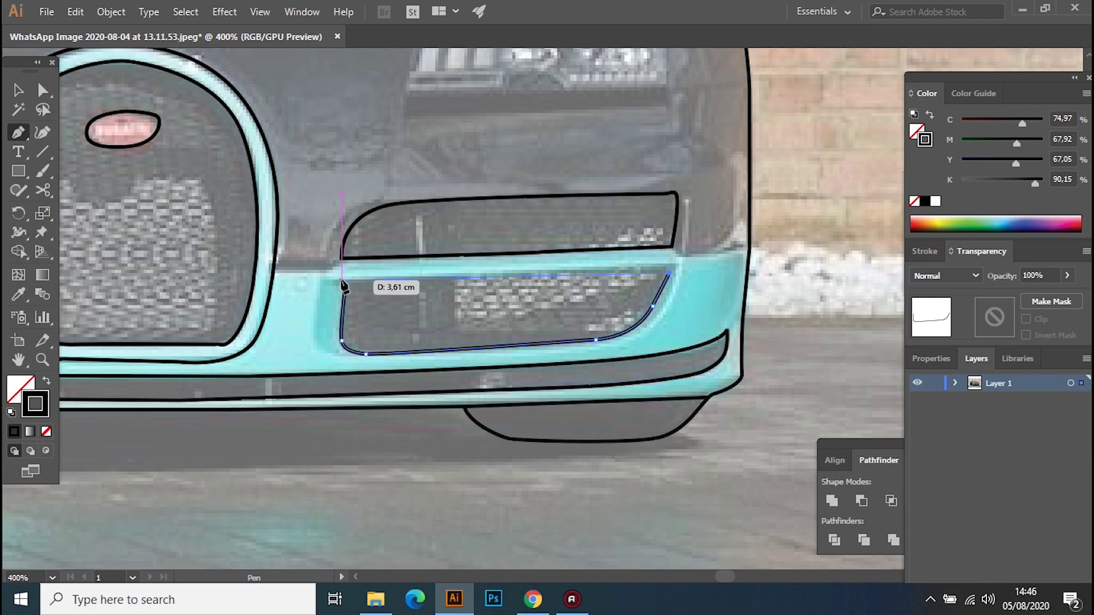
Draw the curved strip beside the openings up to the upper opening
left_click_drag(346, 361, 315, 329)
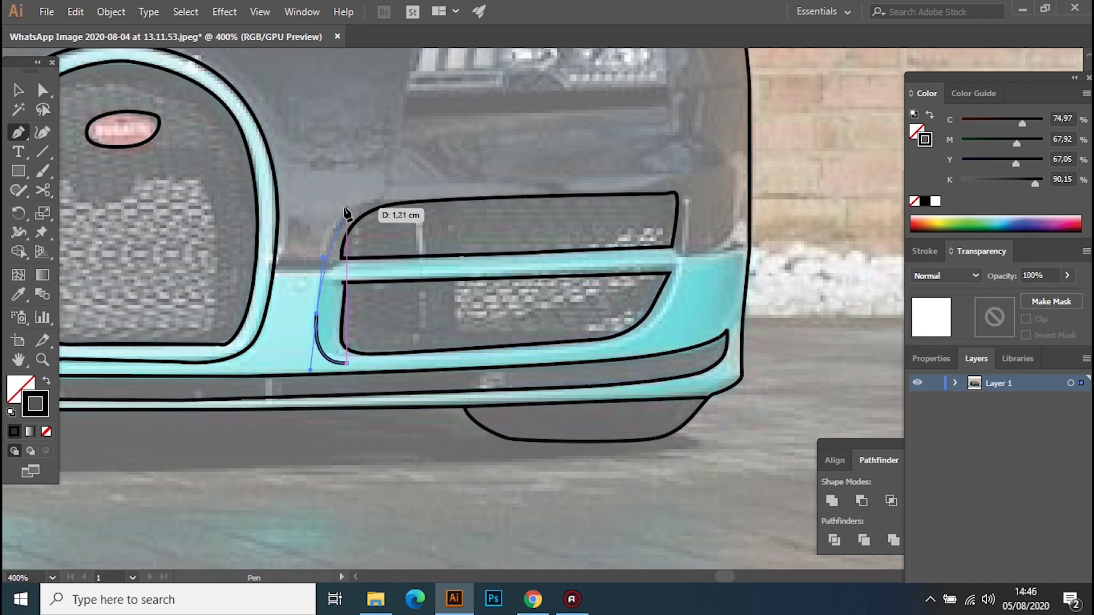
left_click_drag(392, 197, 507, 239)
left_click(354, 316, "ctrl")
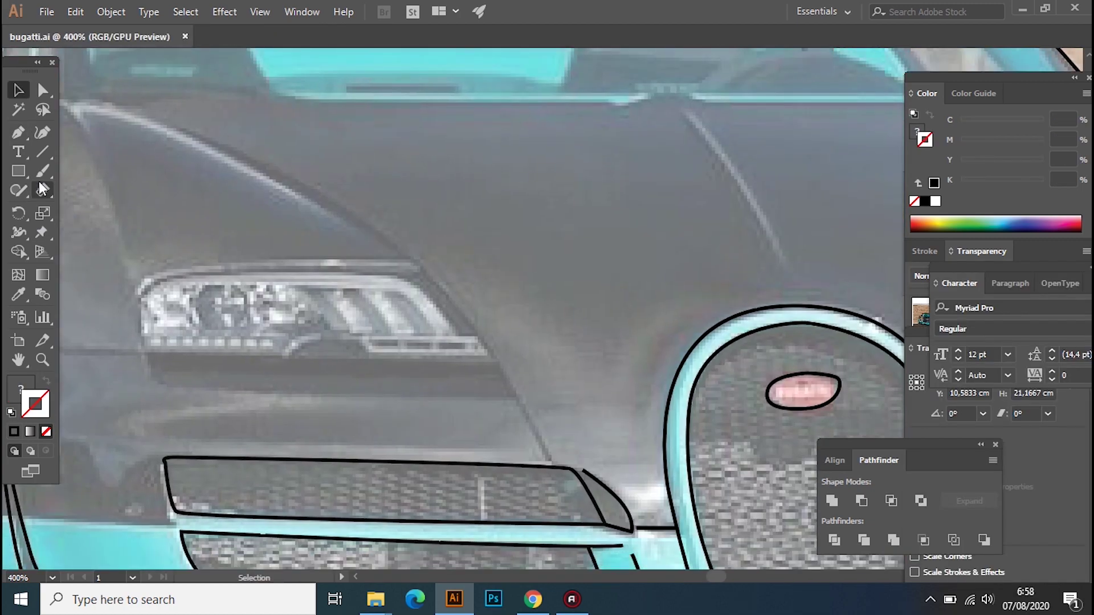
Pen-trace the headlight outline and swap its fill to a black stroke
left_click_drag(156, 281, 193, 265)
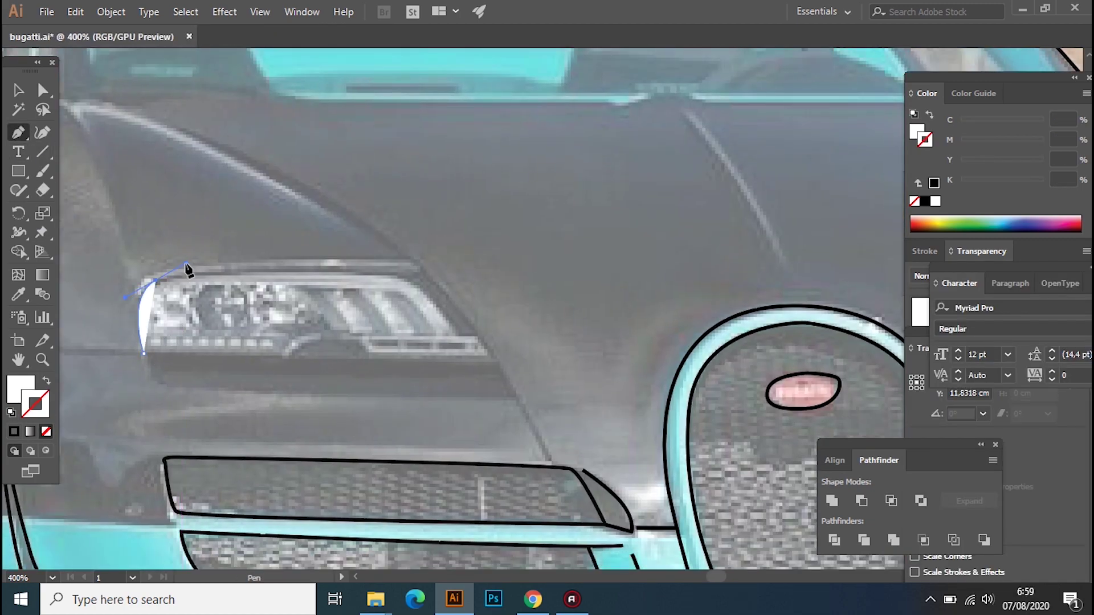
left_click_drag(399, 274, 435, 295)
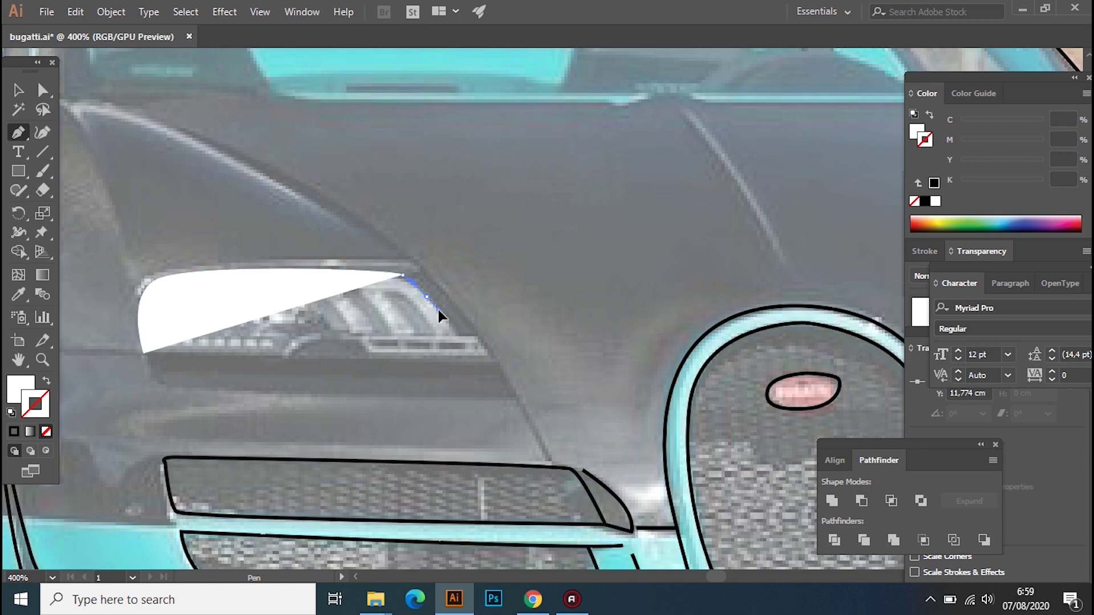
left_click(459, 334)
left_click(490, 357)
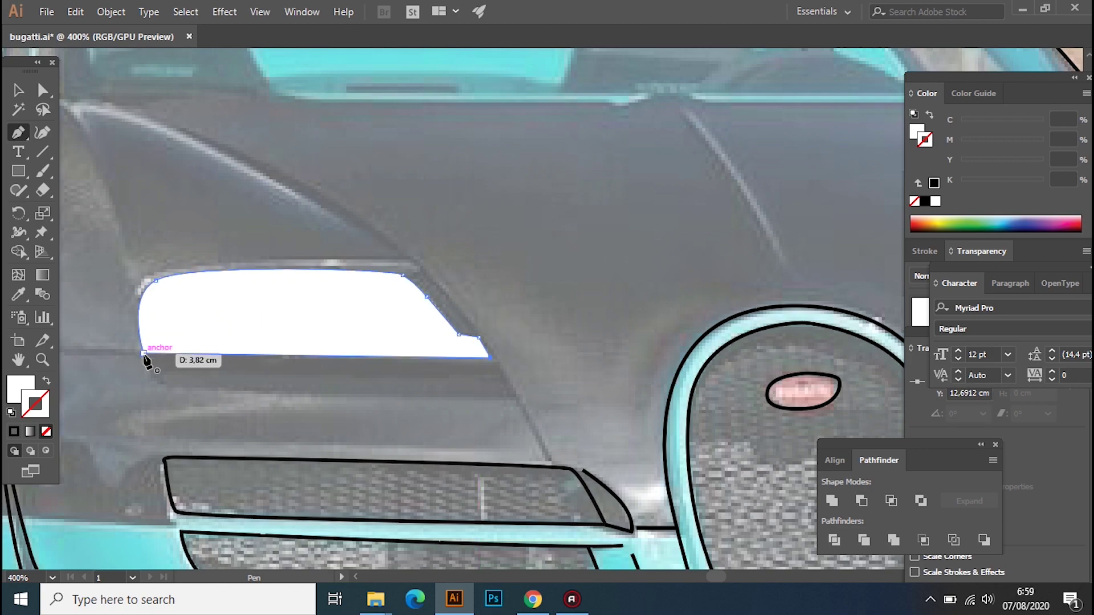
left_click(18, 294)
left_click(200, 459)
key("p")
scroll(203, 193, "left", 5)
Draw a long black-stroked curve tracing the bonnet edge
left_click(171, 347)
scroll(403, 361, "right", 5)
left_click(634, 453)
left_click(500, 249)
left_click_drag(474, 218, 404, 149)
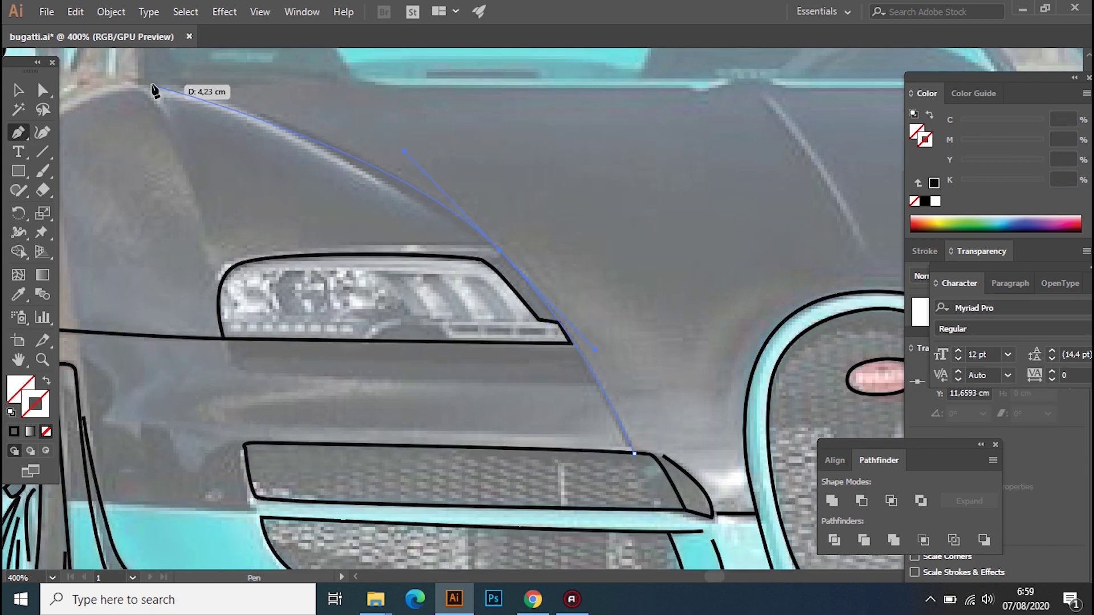
left_click(239, 263)
scroll(342, 285, "up", 4)
key("p")
Start the A-pillar outline from the mirror base up toward the roofline
scroll(342, 285, "left", 3)
left_click(177, 261)
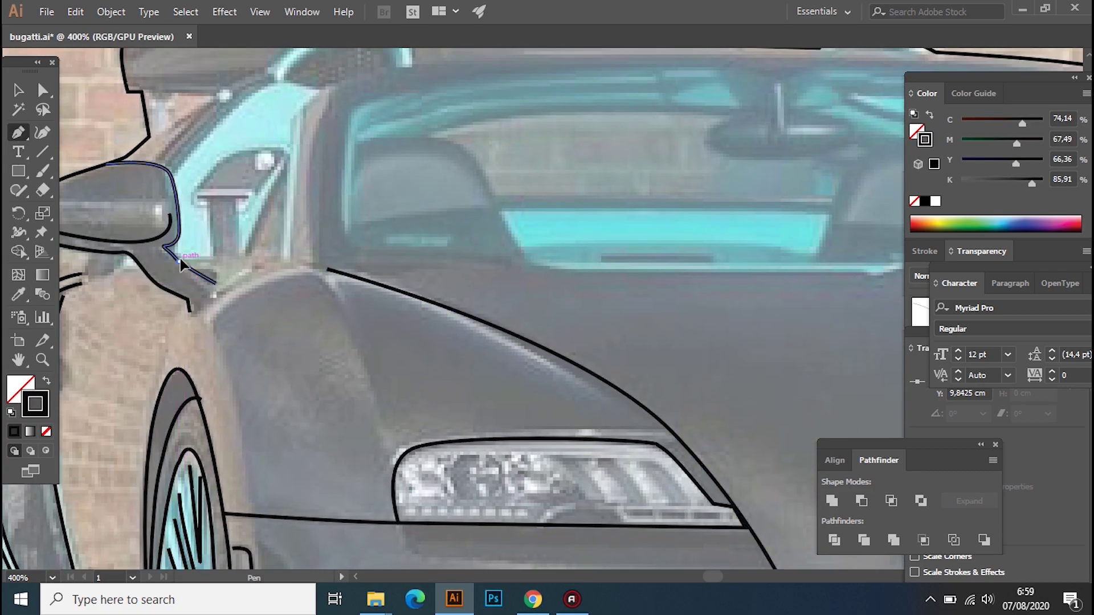
left_click(284, 264)
scroll(283, 263, "up", 3)
left_click(296, 223)
left_click_drag(417, 173, 509, 171)
scroll(509, 171, "up", 1)
scroll(509, 171, "right", 5)
left_click(543, 207)
Continue the windshield outline along the roofline, A-pillar and window sill
left_click(698, 206)
mouse_move(590, 217)
left_mouse_down()
mouse_move(807, 217)
mouse_move(403, 233)
left_mouse_up()
left_click(617, 244)
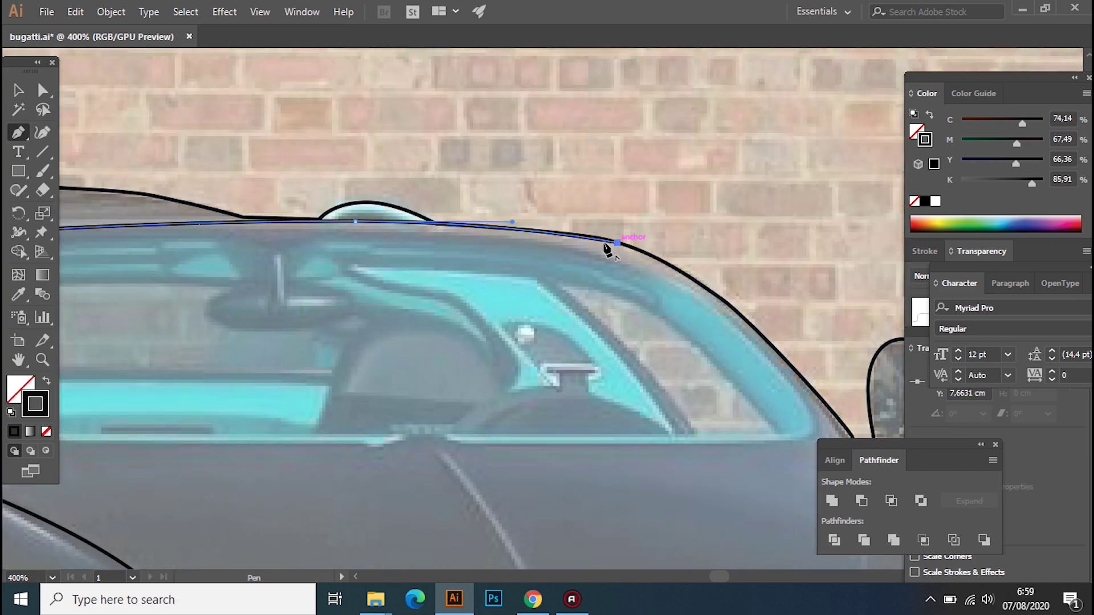
scroll(477, 225, "left", 5)
scroll(477, 225, "down", 1)
left_click_drag(271, 193, 245, 225)
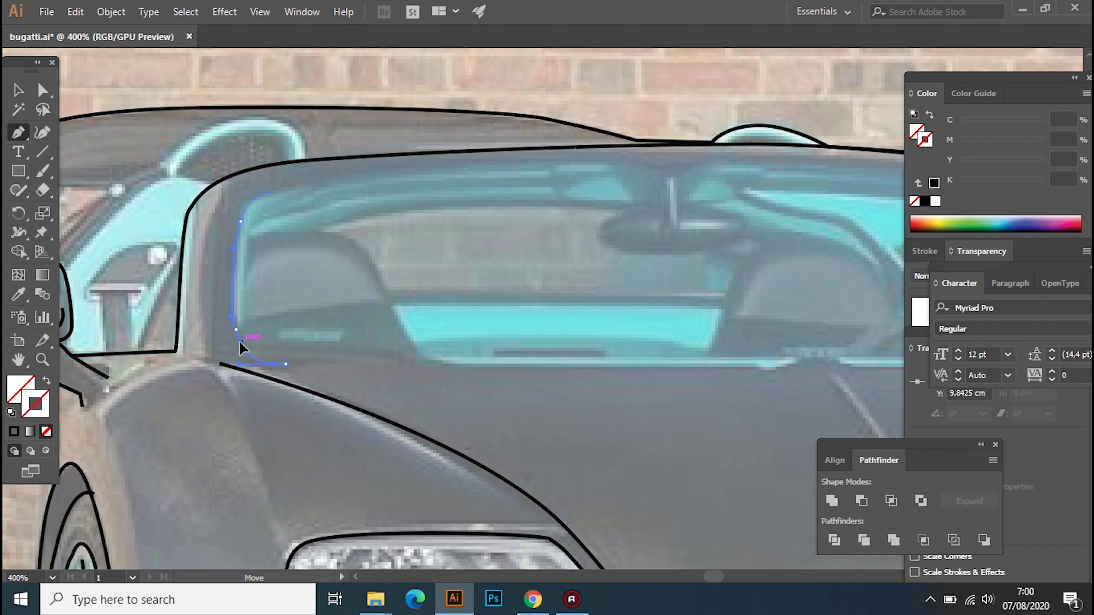
scroll(239, 342, "right", 2)
left_click(427, 363)
left_click_drag(584, 363, 635, 362)
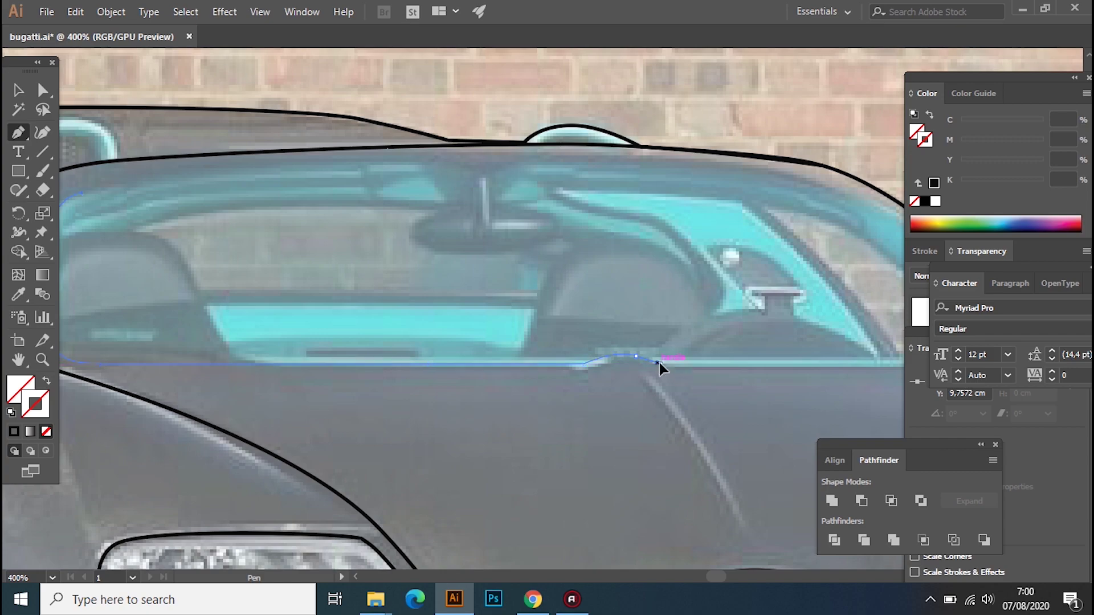
Add the sill bump and top-edge points, then close the windshield path with a black stroke
scroll(659, 362, "right", 3)
scroll(659, 363, "up", 1)
left_click_drag(664, 399, 672, 405)
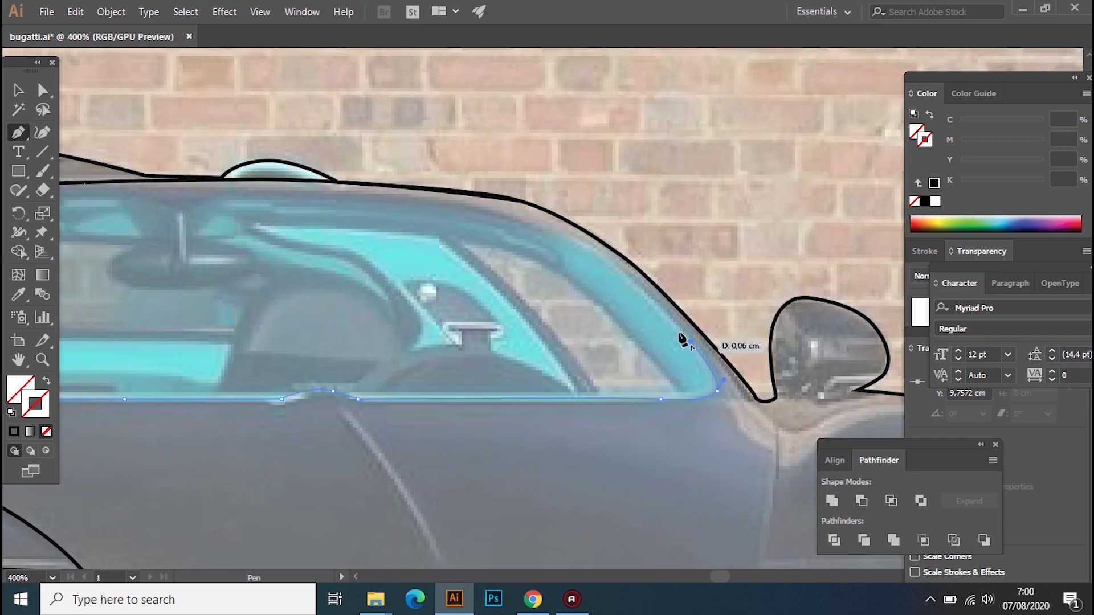
left_click_drag(495, 196, 399, 196)
scroll(587, 216, "left", 4)
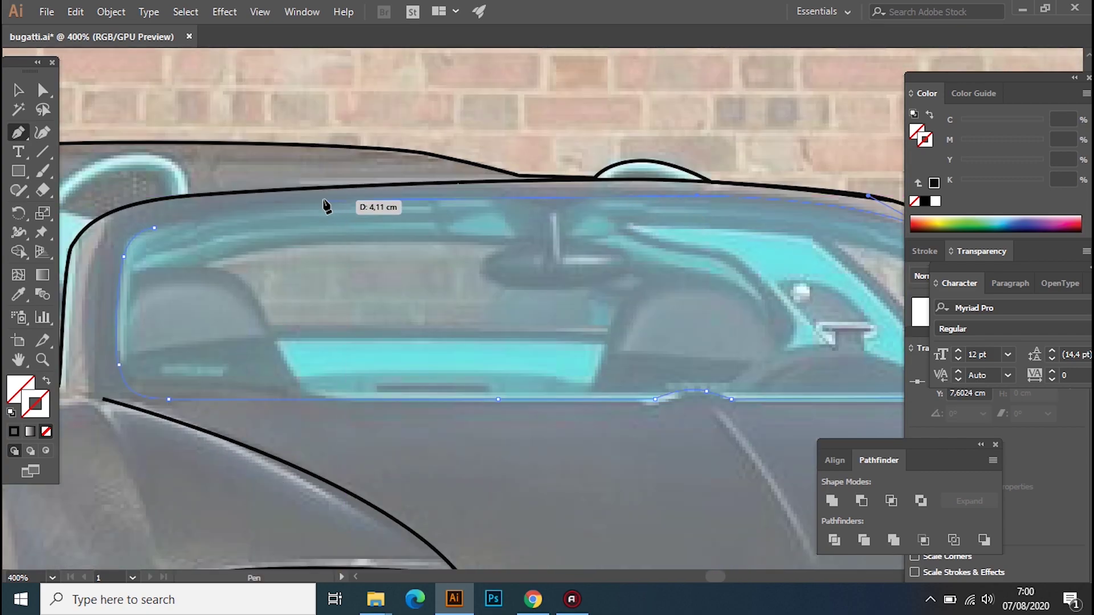
left_click(288, 204)
key("d")
key("slash")
key("a")
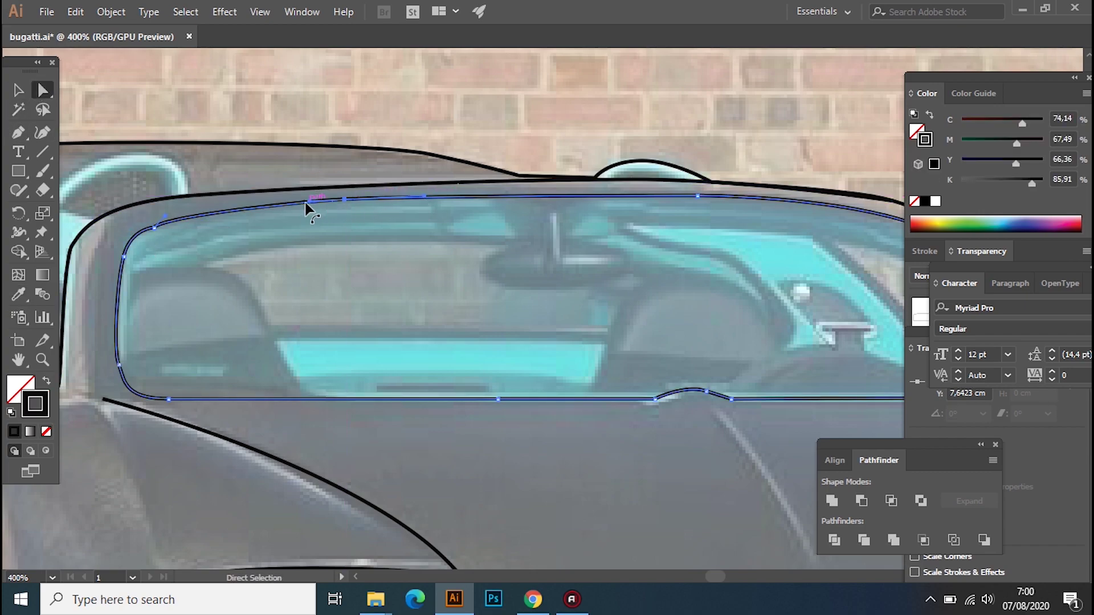
key("p")
scroll(326, 241, "down", 3)
scroll(326, 241, "right", 6)
Draw the curved front fender crease line
left_click(578, 129)
left_click_drag(570, 264, 544, 343)
left_click(525, 489)
scroll(427, 455, "right", 3)
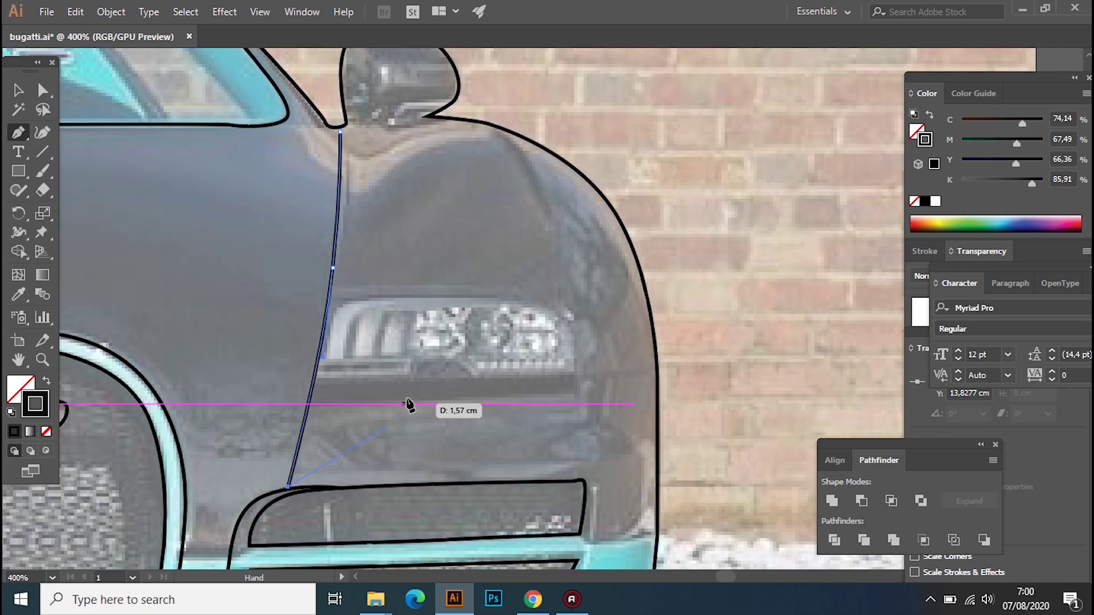
key("Escape")
Outline the headlight shape and eyedropper the black stroke onto it
left_click(324, 323)
left_click_drag(367, 297, 402, 296)
left_click(534, 302)
left_click_drag(571, 331, 582, 357)
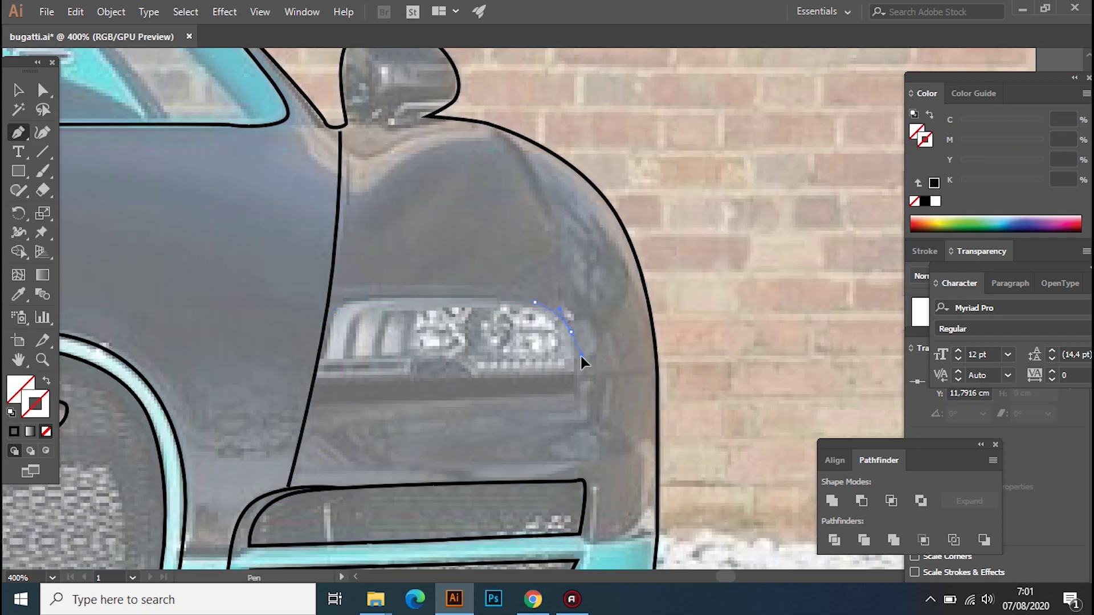
left_click(312, 412)
key("p")
Begin the line under the headlight, shaping its curve just below the mirror
left_click(573, 390)
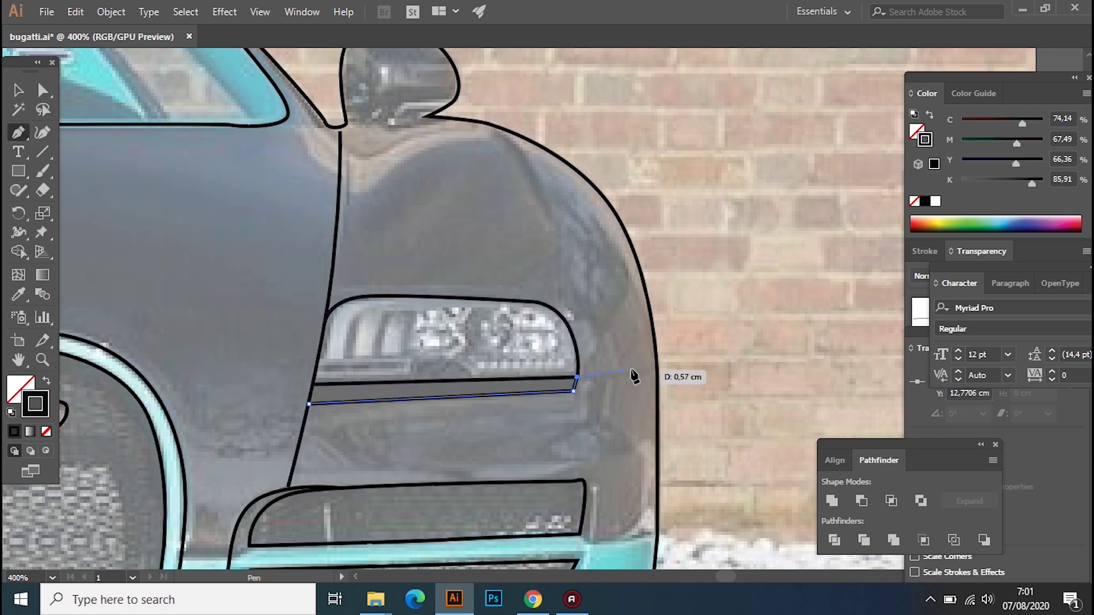
scroll(658, 376, "down", 2)
scroll(634, 397, "up", 4)
scroll(406, 302, "left", 5)
scroll(427, 325, "down", 5)
scroll(501, 232, "up", 2)
scroll(254, 342, "up", 5)
left_click_drag(177, 418, 191, 417)
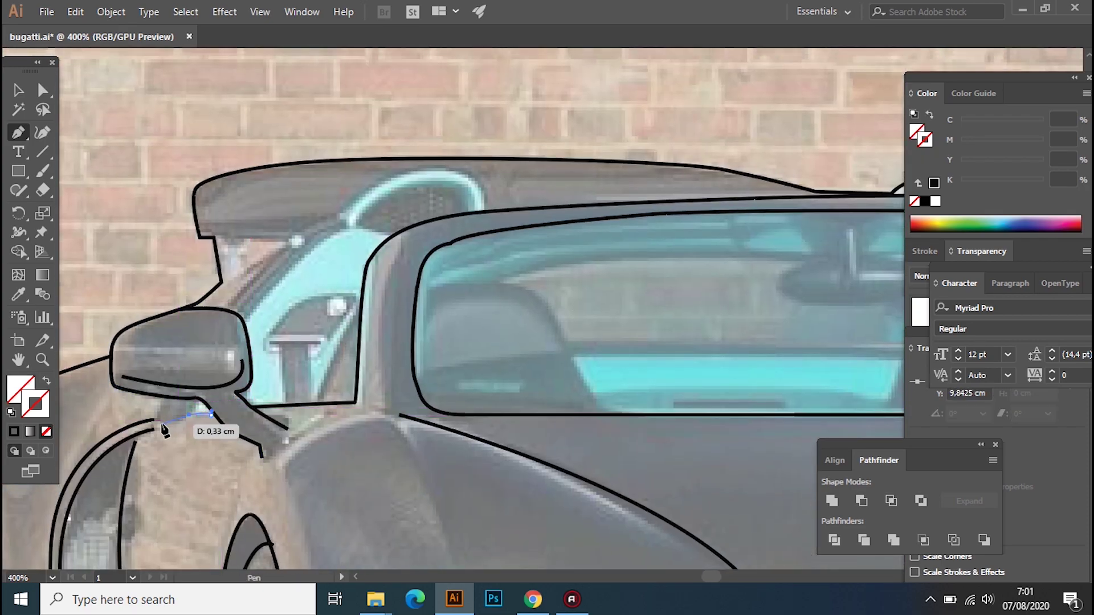
Give the mirror stalk a black outline and trace the cyan pillar arch in black
left_click(19, 295)
left_click(281, 403)
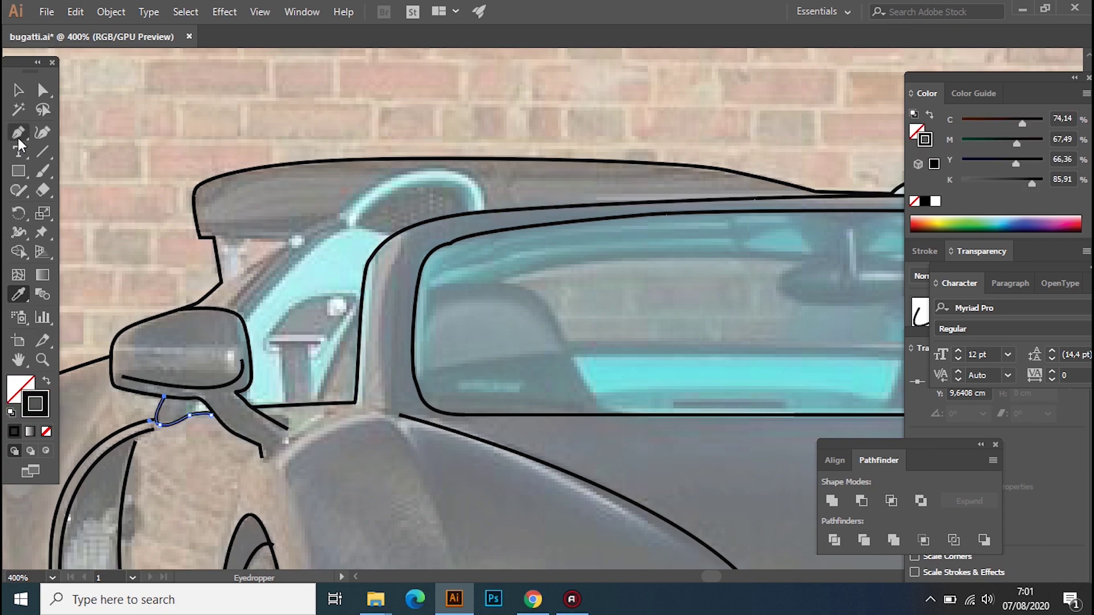
left_click(188, 418)
left_click(248, 319)
left_click(335, 231)
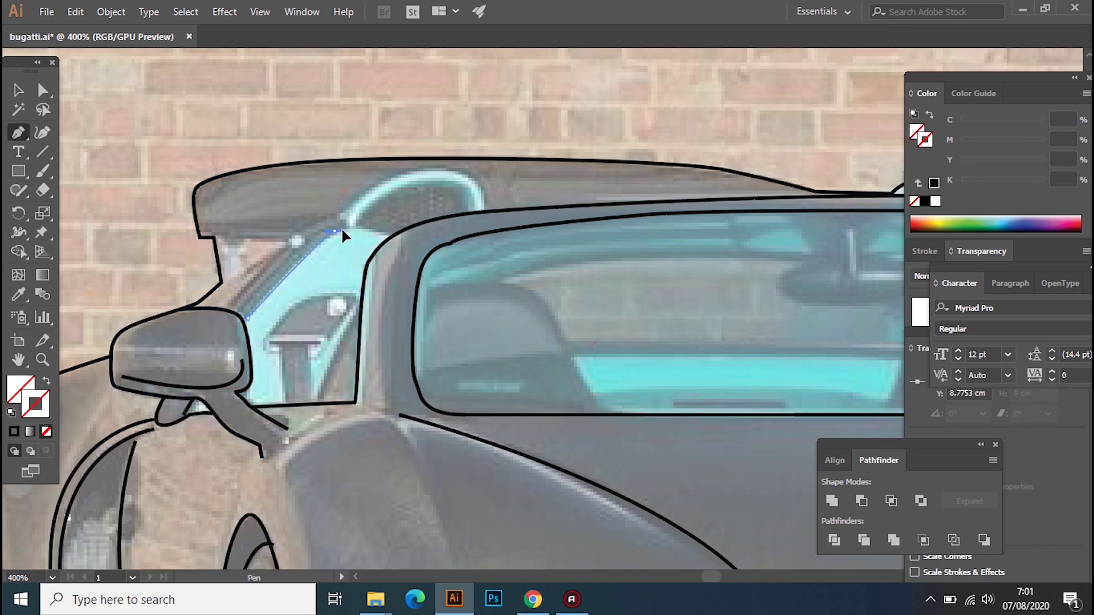
left_click_drag(433, 180, 483, 186)
left_click(473, 210)
left_click(18, 295)
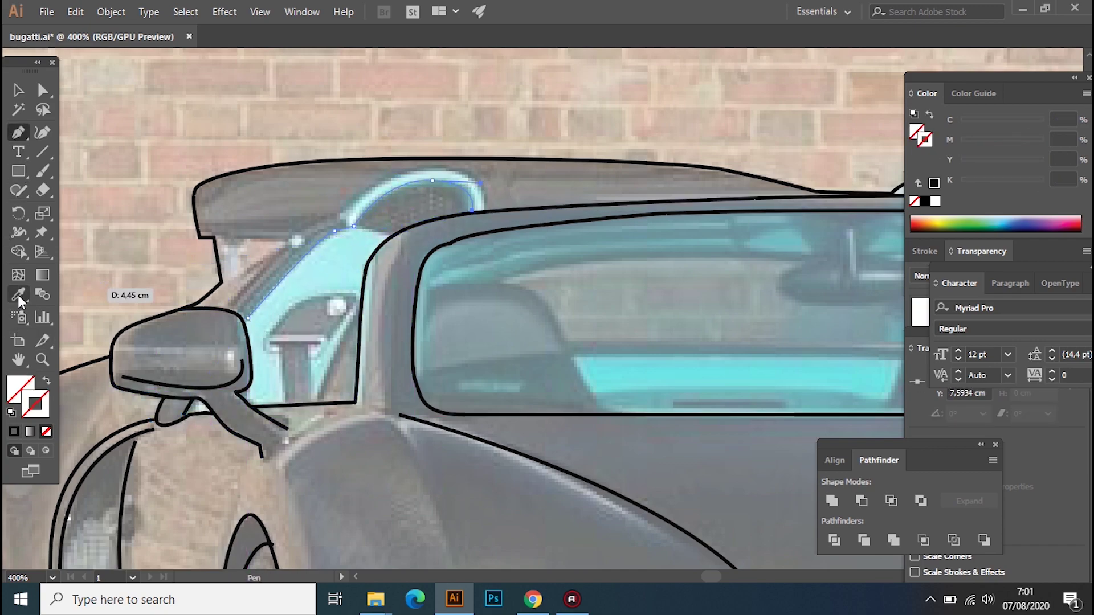
left_click(346, 325)
Outline a closed arch path along the pillar with a black stroke
left_click(227, 309)
left_click(304, 233)
left_click_drag(481, 180, 482, 181)
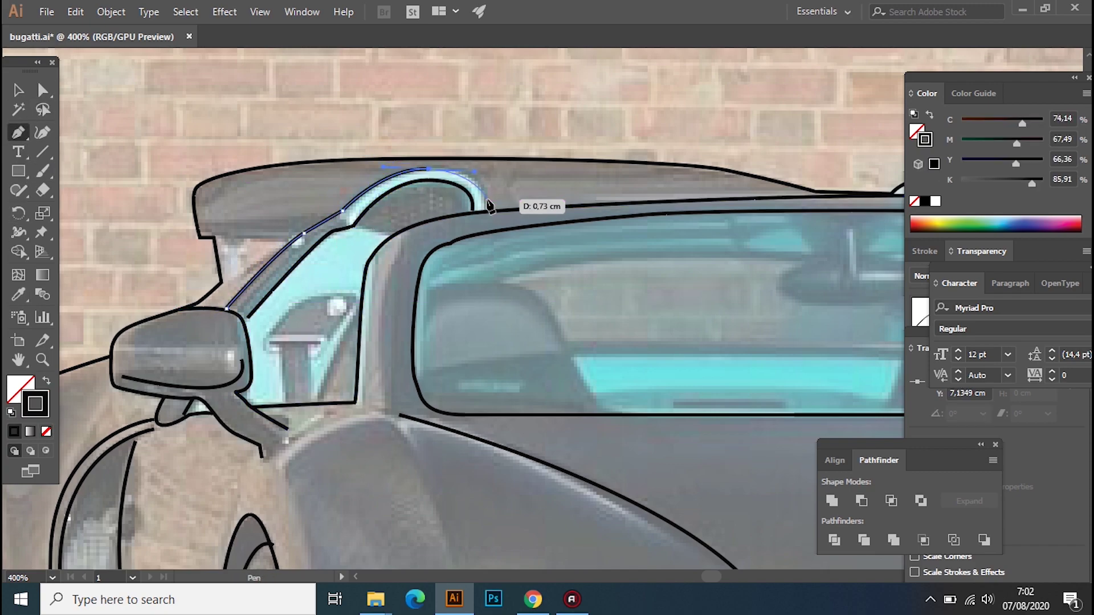
left_click(484, 210)
left_click(341, 211)
Draw the closed triangular gap under the rear spoiler
left_click(215, 239)
left_click(288, 238)
left_click(249, 266)
left_click(216, 238)
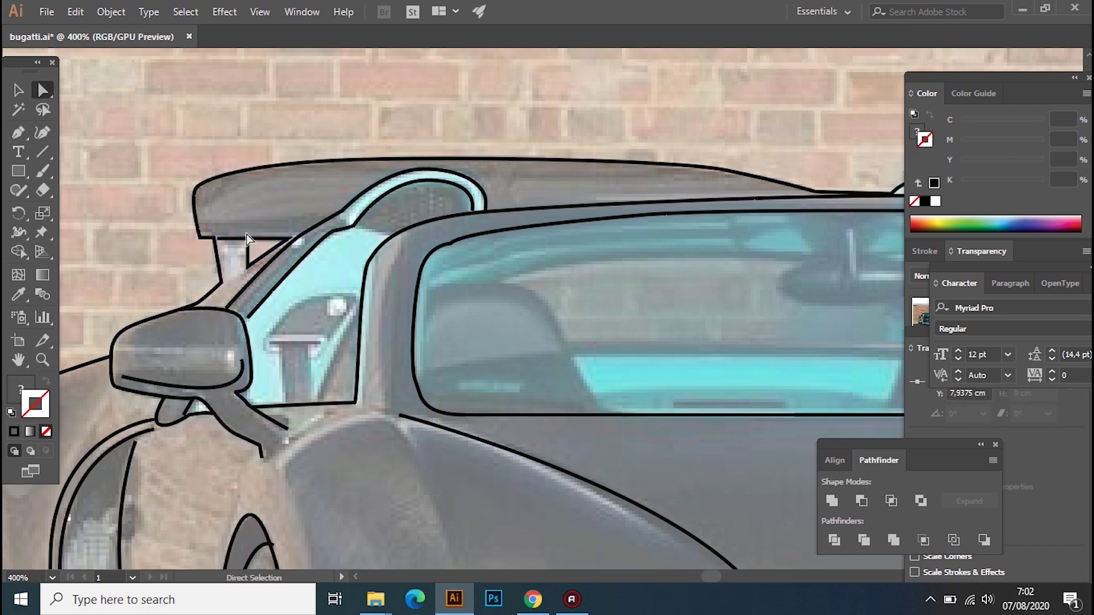
Draw a curved interior path inside the pillar toward the mirror, stroked black
mouse_move(558, 317)
left_mouse_down()
mouse_move(403, 281)
mouse_move(462, 261)
left_mouse_up()
left_click(18, 132)
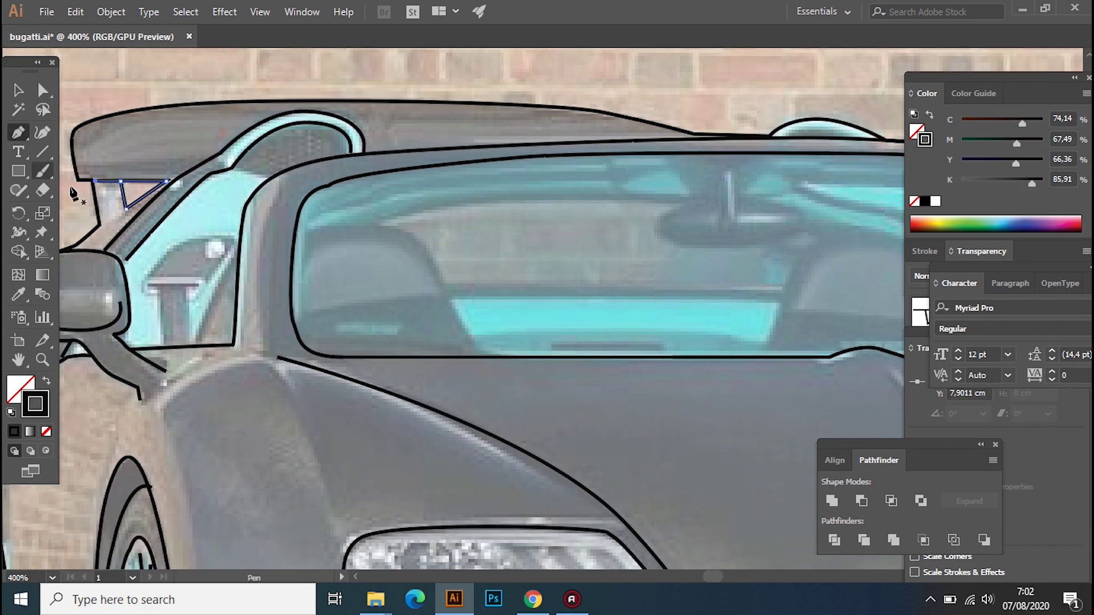
left_click(233, 235)
left_click_drag(195, 302, 188, 303)
left_click(179, 313, "ctrl")
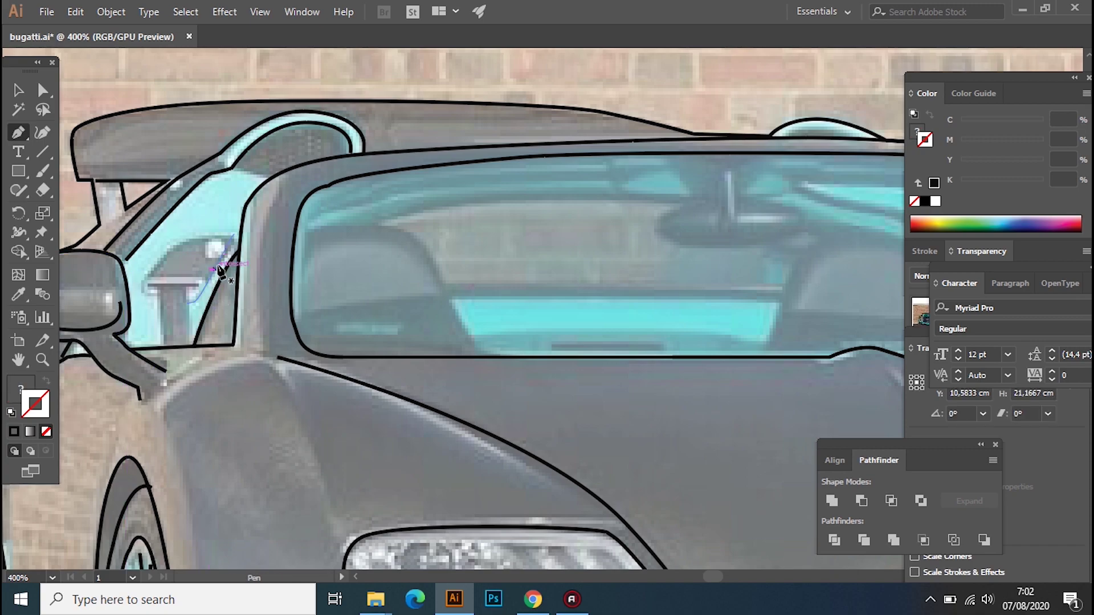
left_click(232, 236)
left_click_drag(164, 254, 146, 271)
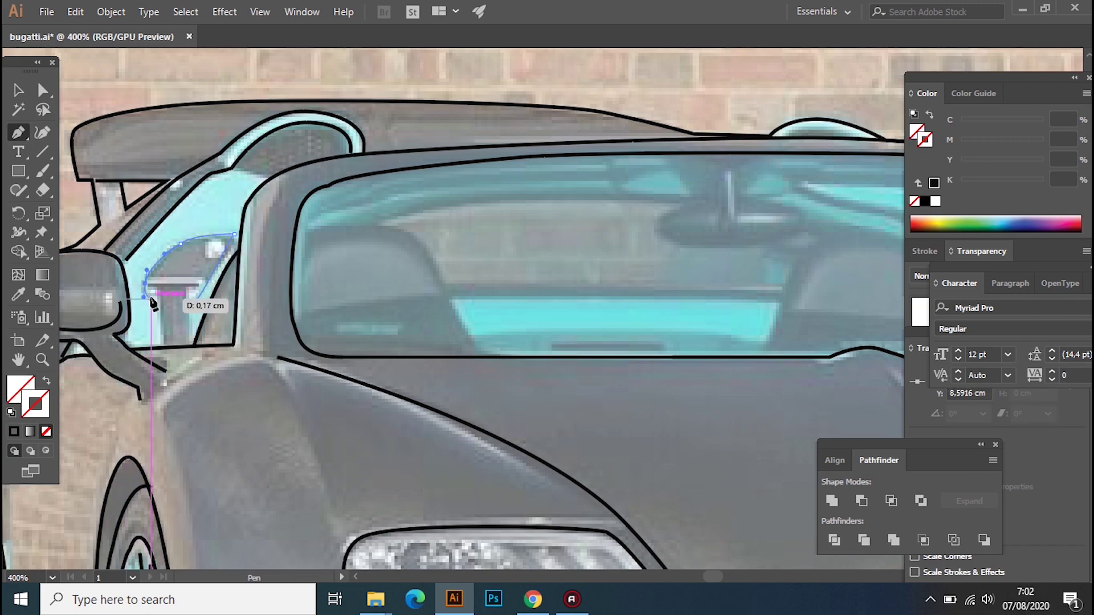
left_click(19, 294)
left_click(73, 140)
Draw the horizontal interior bar and vertical post lines, both with black outlines
left_click(210, 278)
left_click(146, 279)
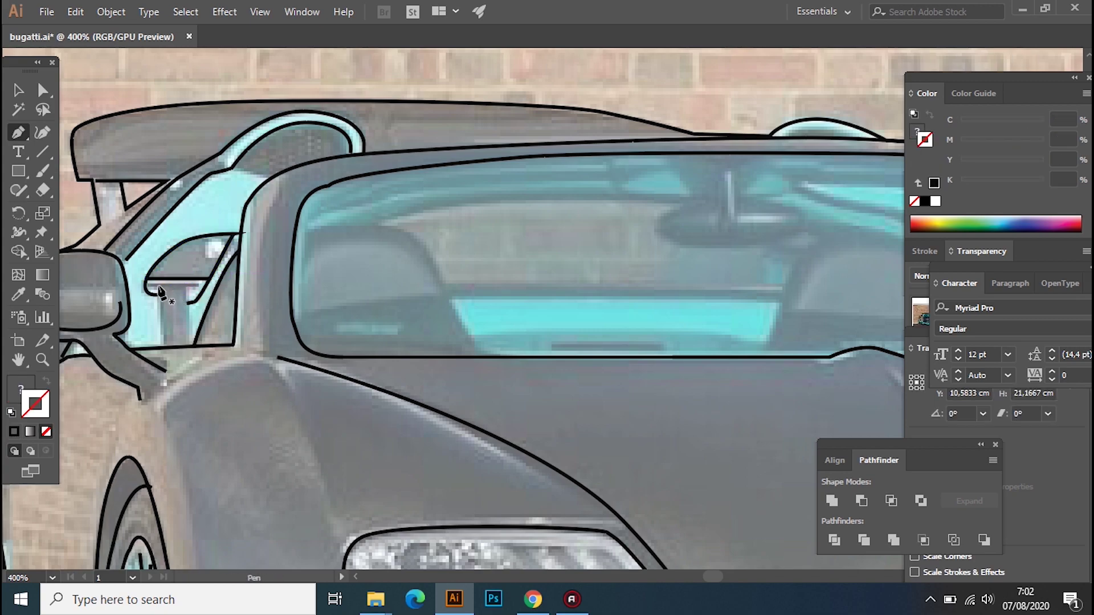
left_click(162, 348)
key("i")
left_click(194, 336)
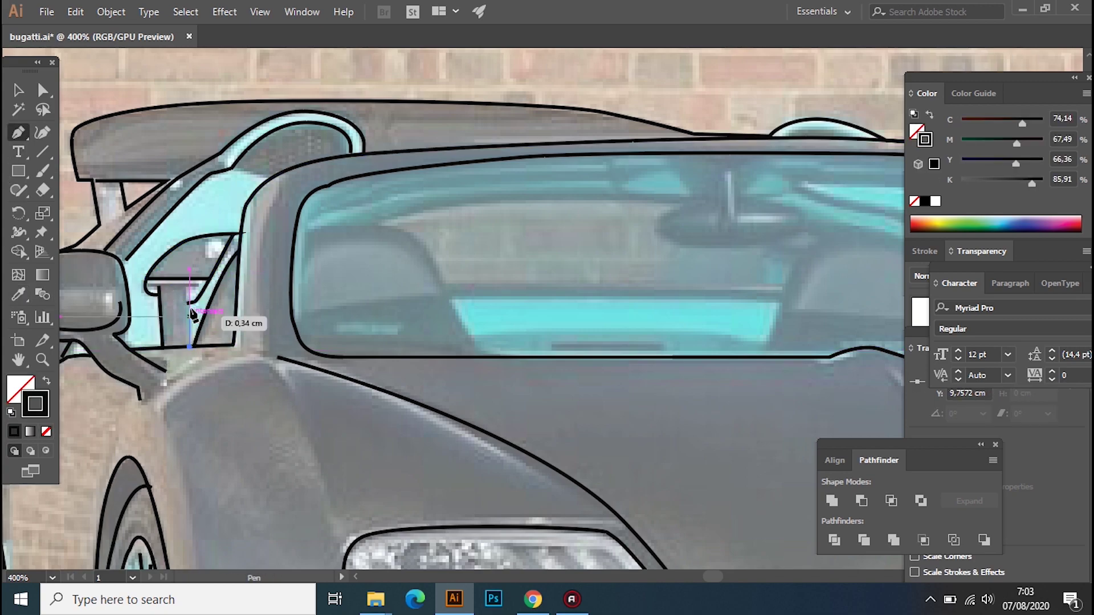
key("p")
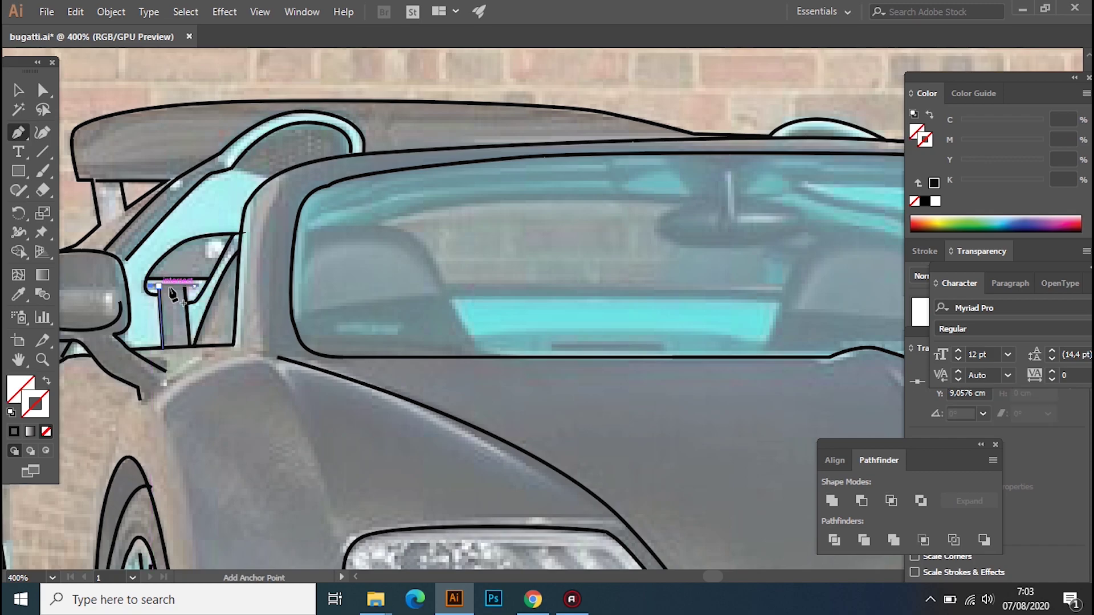
left_click(182, 284, "ctrl")
key("i")
left_click(187, 335)
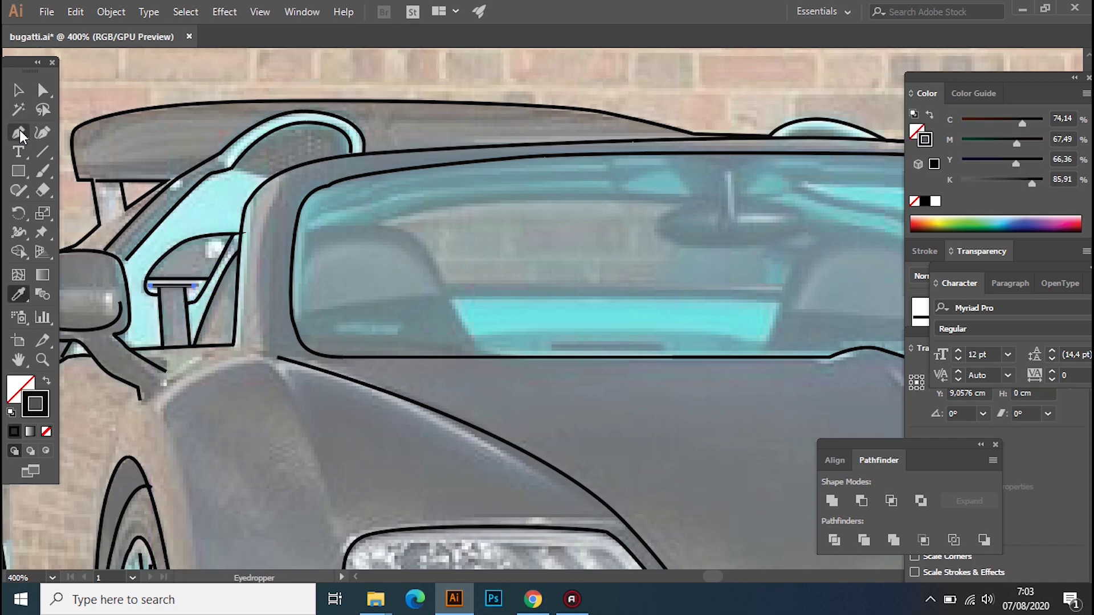
left_click(18, 132)
Start a line along the dashboard edge, then zoom out to view the whole car
scroll(19, 130, "down", 2)
left_click(157, 350)
left_click_drag(270, 378, 191, 410)
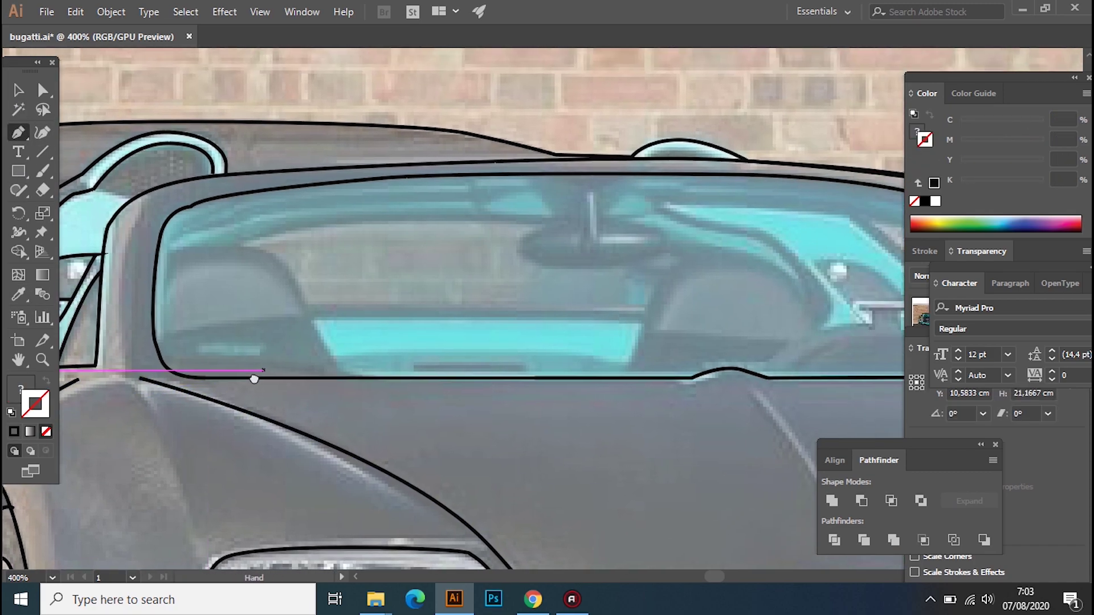
left_click(281, 276, "ctrl")
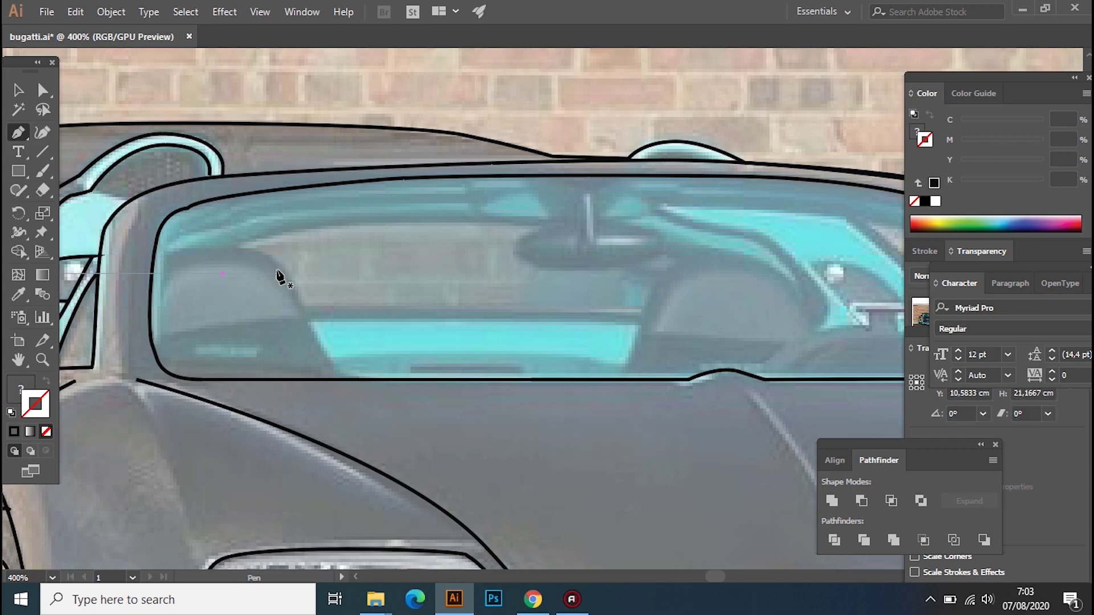
key("ctrl+minus")
key("ctrl+minus")
left_click(19, 91)
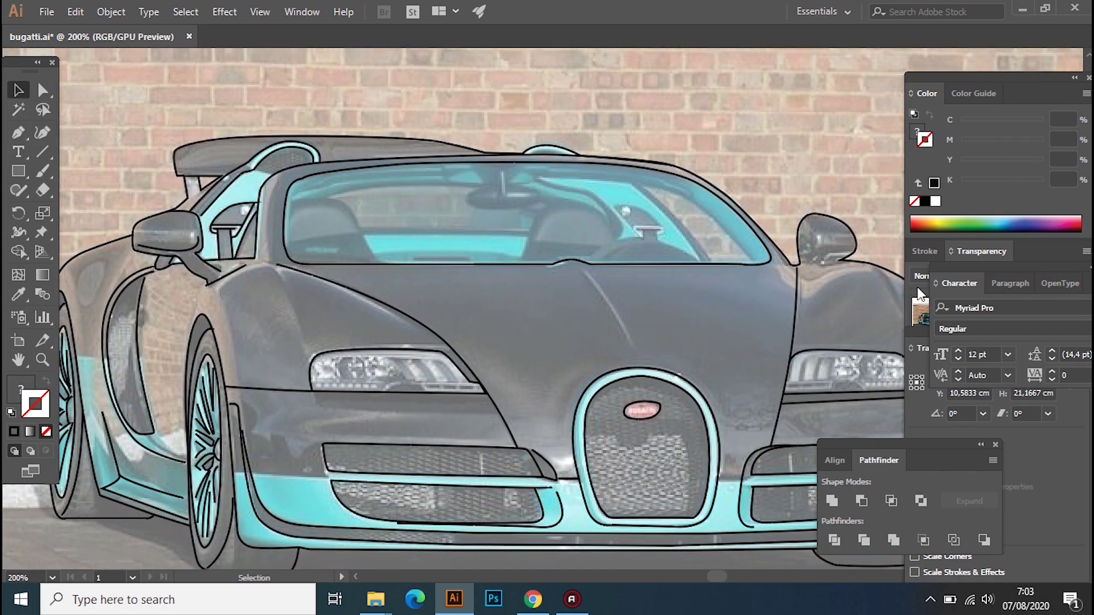
Fade the reference photo to 24% opacity and fit the first diagonal line to the grille edges
left_click(1067, 276)
mouse_move(1068, 294)
left_mouse_down()
mouse_move(1000, 293)
mouse_move(1020, 295)
left_mouse_up()
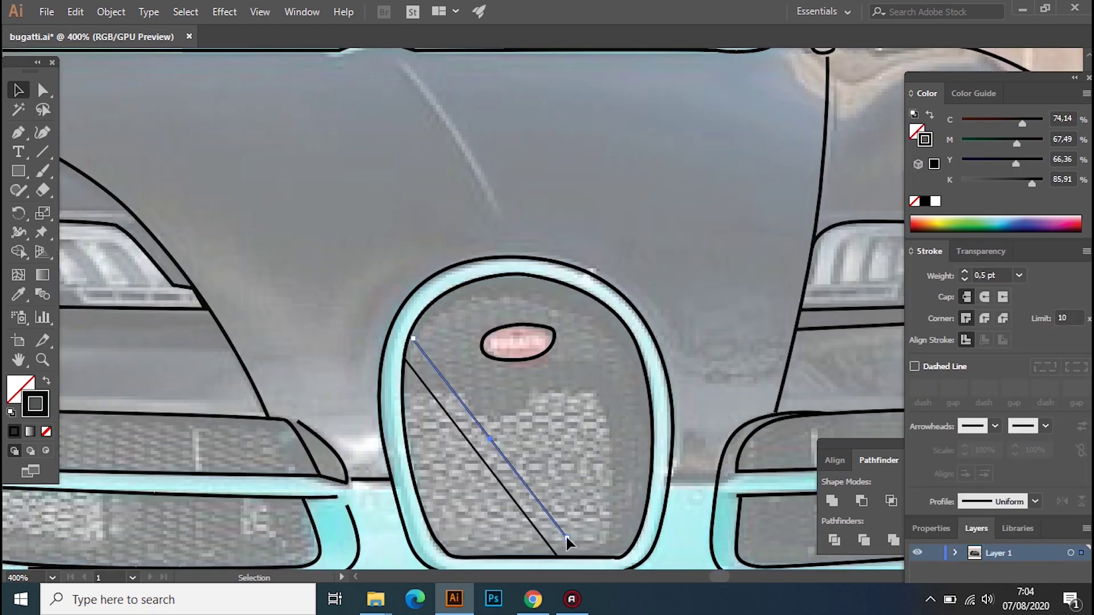
key("a")
left_click_drag(558, 556, 578, 561)
left_click_drag(425, 358, 411, 342)
left_click_drag(560, 534, 579, 553)
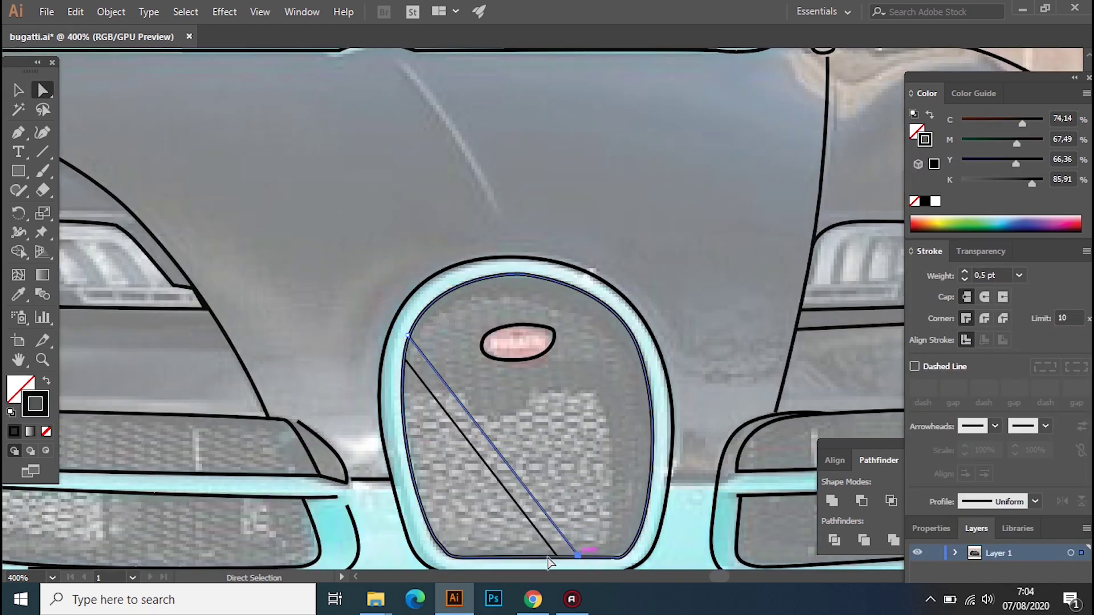
Draw parallel diagonal hatch lines across the lower horseshoe grille
left_click(43, 152)
left_click_drag(402, 383, 535, 556)
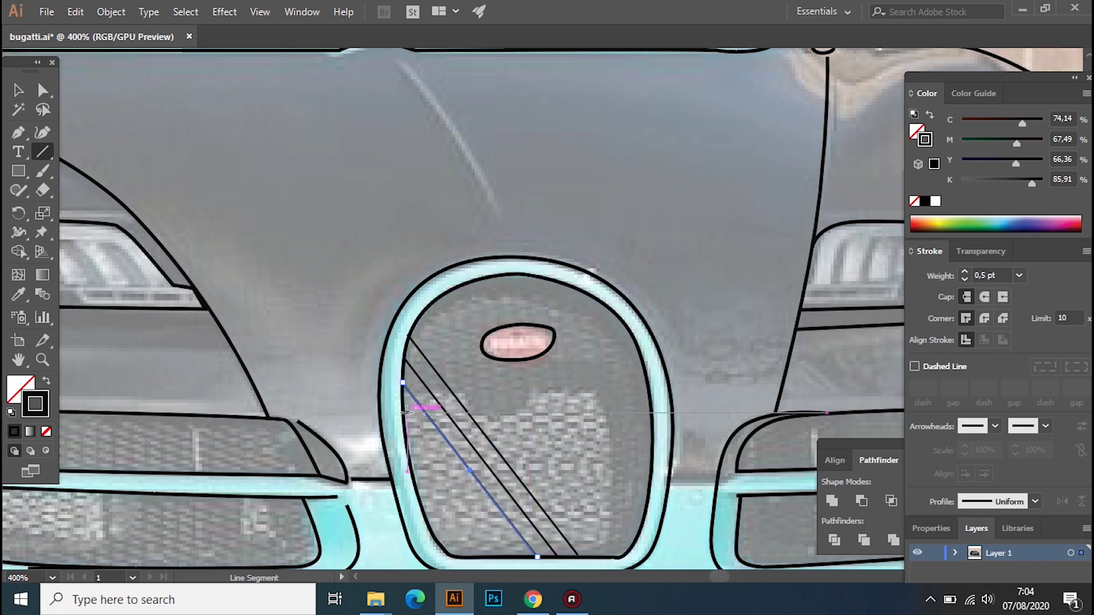
left_click_drag(403, 408, 515, 556)
left_click_drag(405, 430, 480, 556)
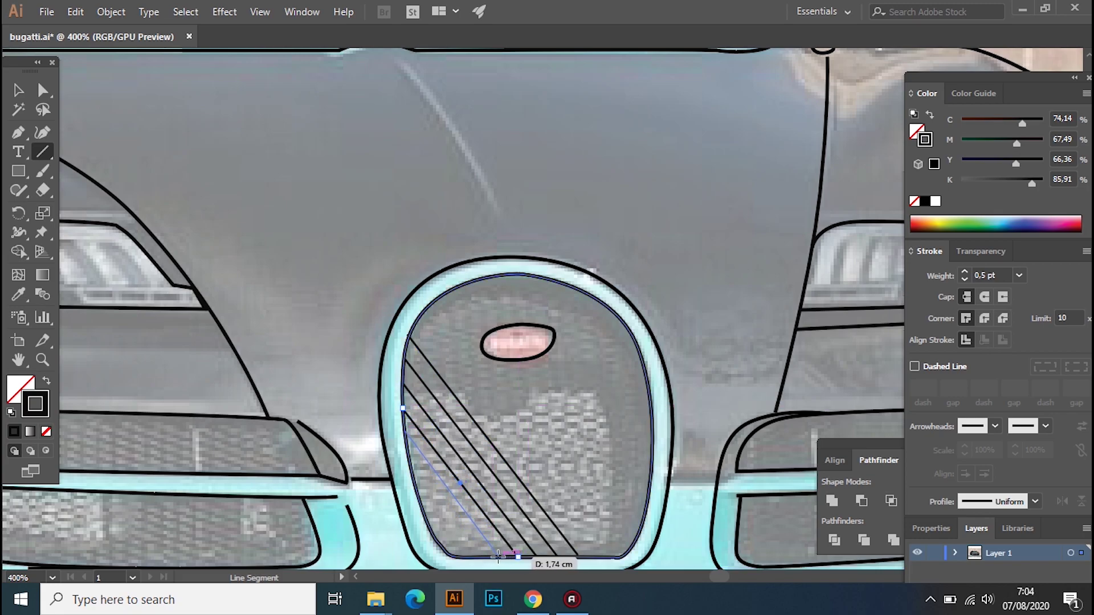
left_click_drag(408, 456, 464, 558)
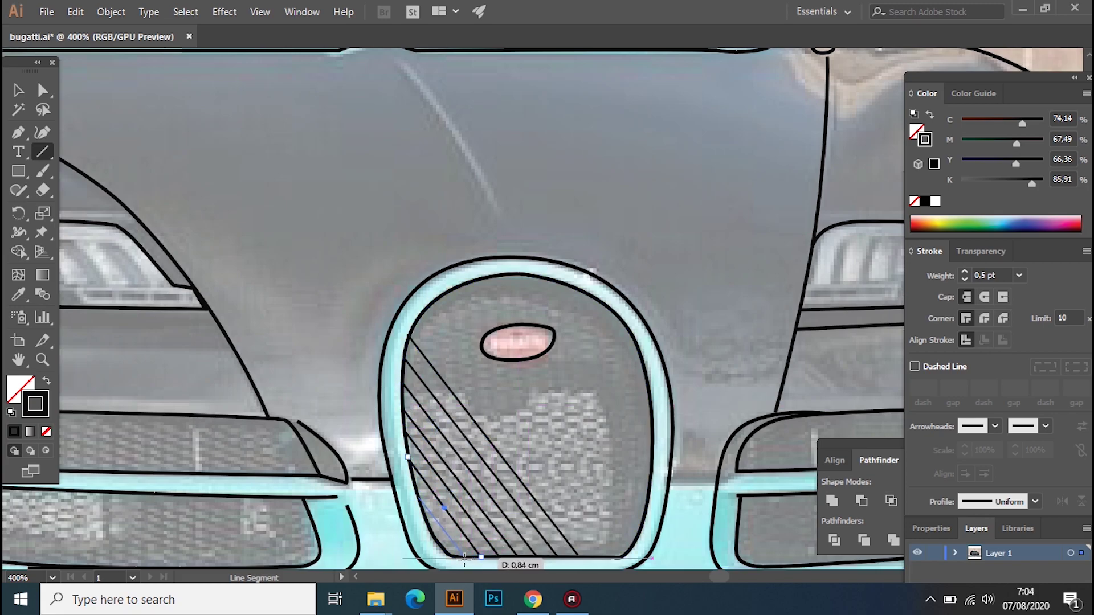
left_click_drag(453, 352, 619, 557)
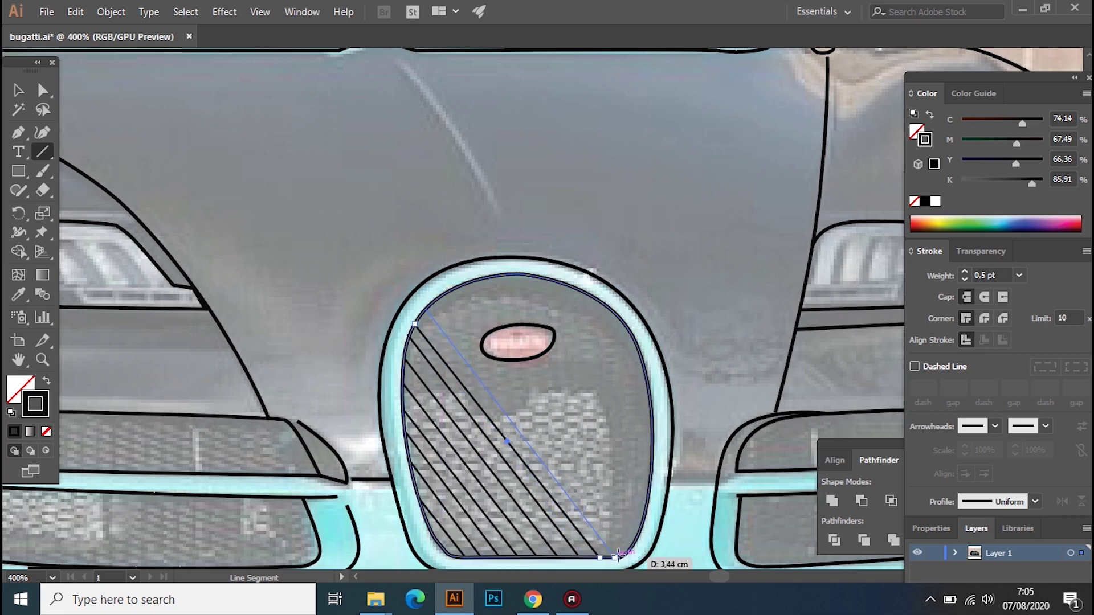
left_click_drag(438, 297, 631, 548)
Fill the gaps around the oval emblem with short diagonal hatch lines, then zoom out
left_click_drag(527, 359, 650, 483)
left_click_drag(641, 441, 652, 452)
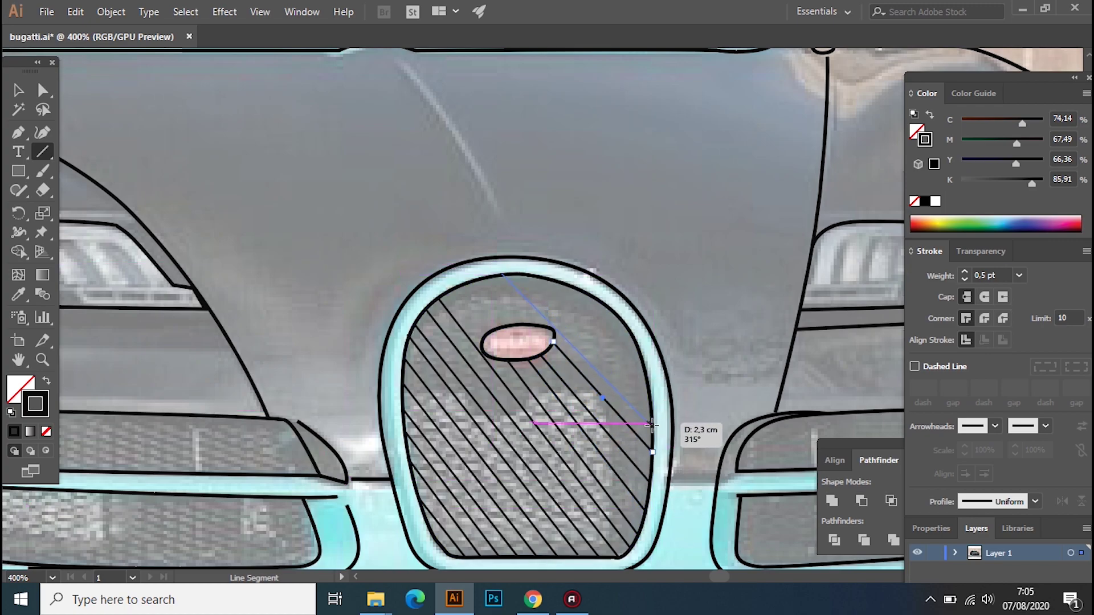
mouse_move(565, 283)
left_mouse_down()
mouse_move(647, 376)
mouse_move(638, 348)
left_mouse_up()
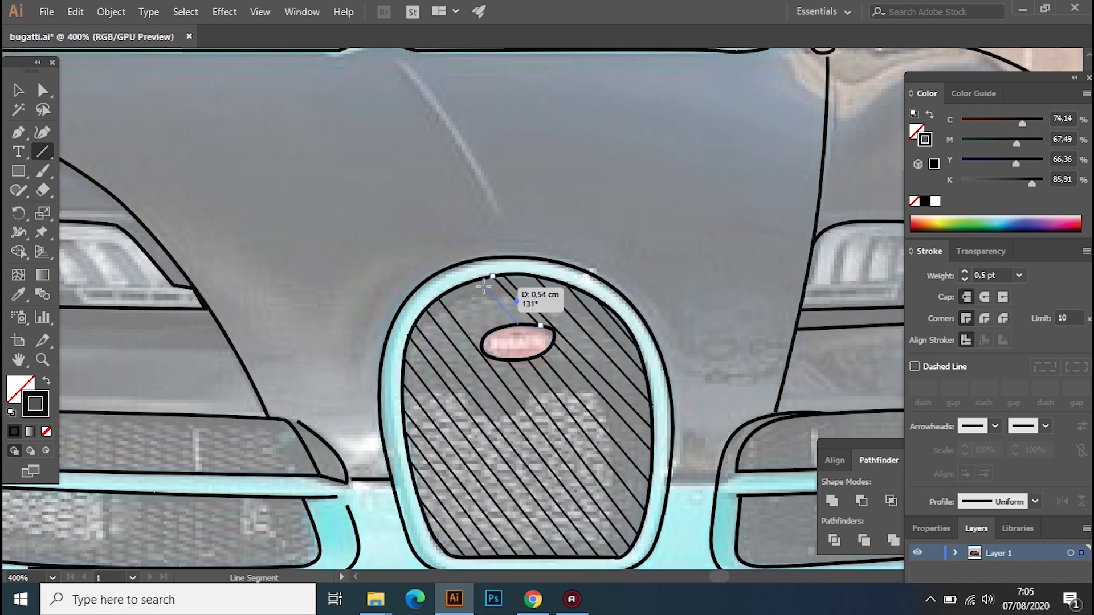
left_click_drag(484, 340, 448, 291)
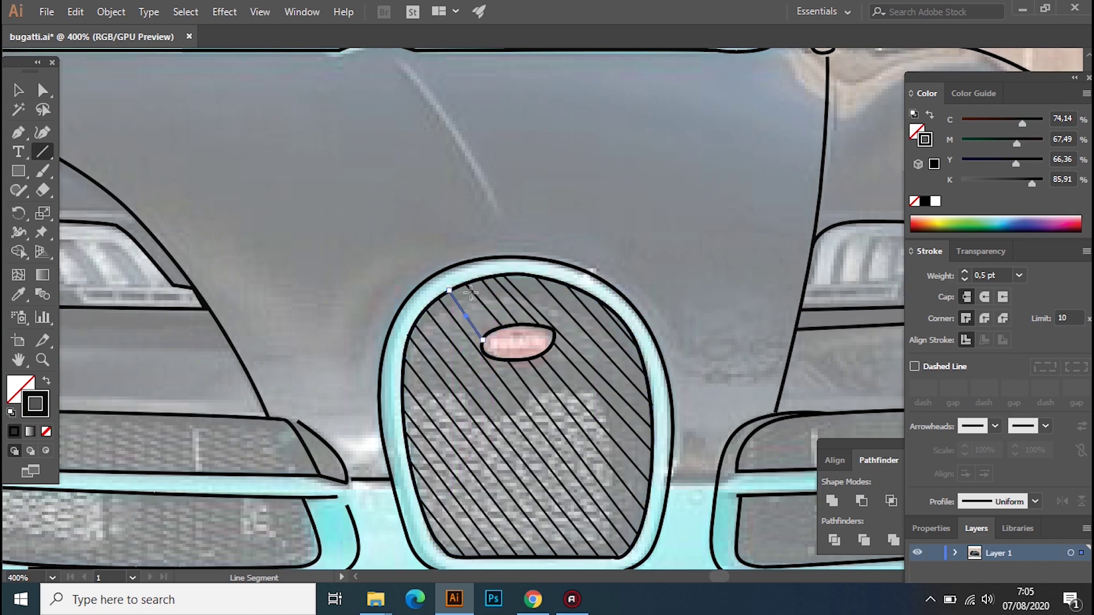
left_click_drag(484, 331, 484, 329)
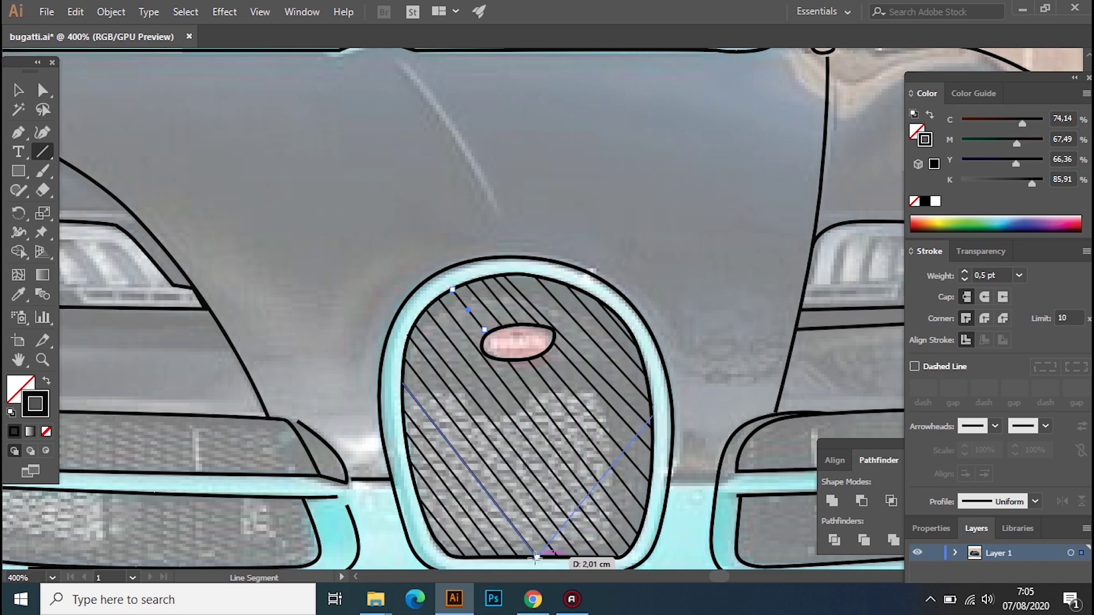
key("ctrl+minus")
key("ctrl+minus")
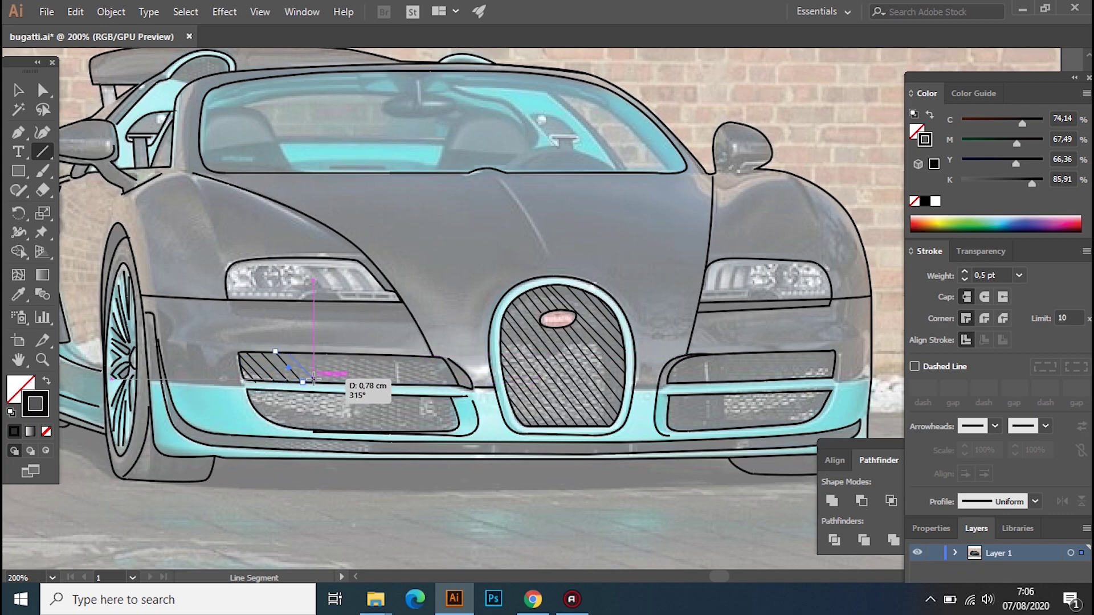
Zoom in and hatch the left upper bumper intake with parallel diagonal lines
left_click_drag(313, 377, 314, 377)
key("ctrl+plus")
key("ctrl+plus")
left_click_drag(590, 334, 590, 335)
mouse_move(567, 278)
left_mouse_down()
mouse_move(614, 332)
mouse_move(673, 340)
left_mouse_up()
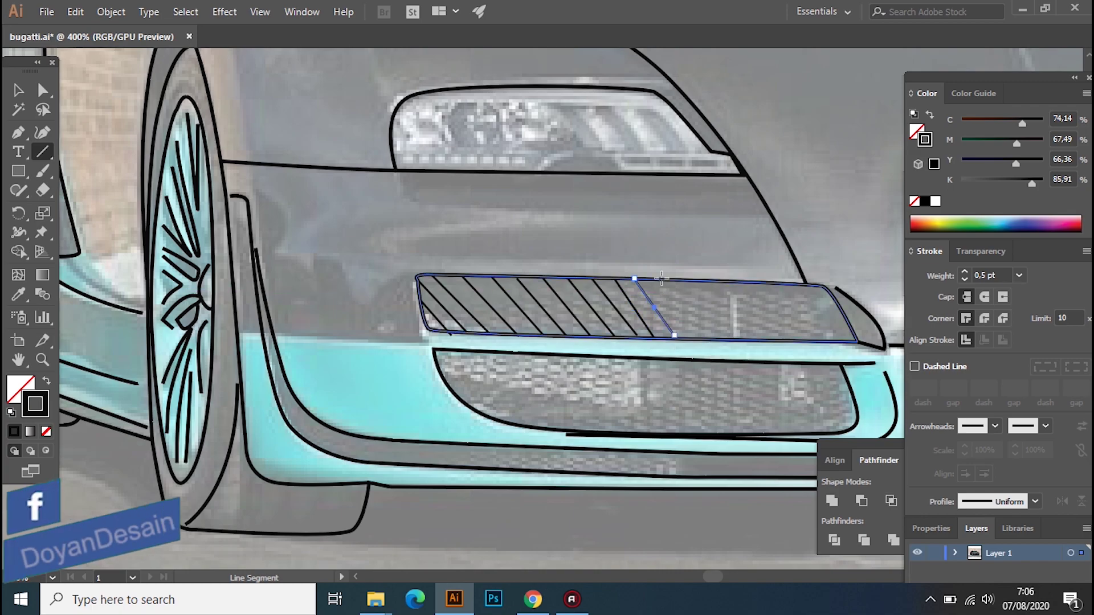
mouse_move(662, 279)
left_mouse_down()
mouse_move(699, 340)
mouse_move(740, 341)
left_mouse_up()
mouse_move(723, 280)
left_mouse_down()
mouse_move(763, 342)
mouse_move(782, 342)
left_mouse_up()
mouse_move(764, 280)
left_mouse_down()
mouse_move(804, 343)
mouse_move(825, 345)
left_mouse_up()
mouse_move(809, 283)
left_mouse_down()
mouse_move(847, 348)
mouse_move(727, 231)
left_mouse_up()
Hatch the lower left intake with diagonal lines and position a copied hatch line
left_click_drag(349, 259, 420, 310)
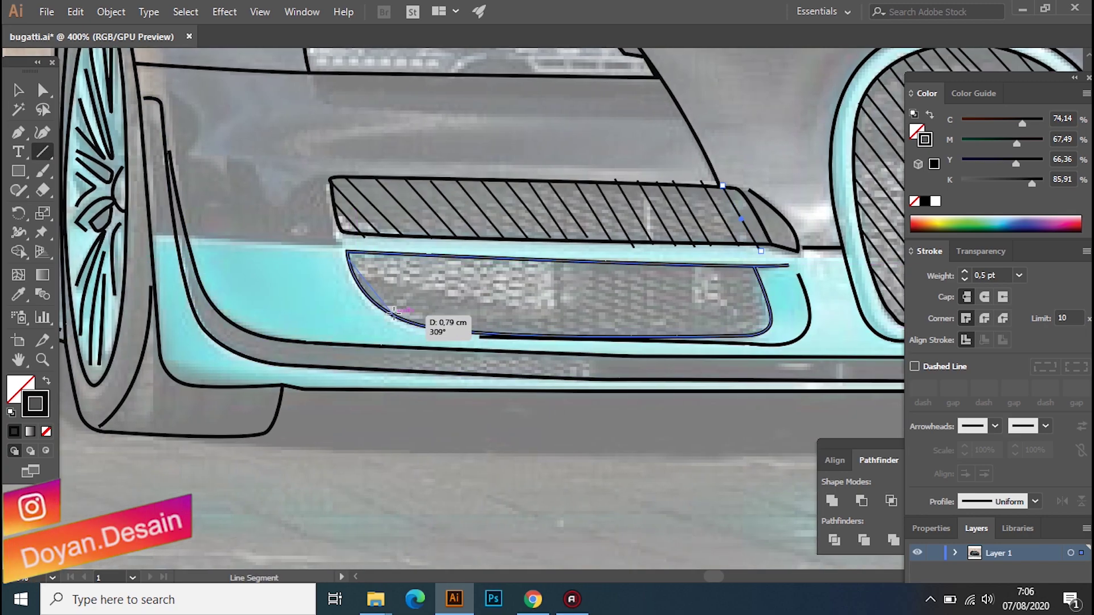
mouse_move(383, 254)
left_mouse_down()
mouse_move(428, 324)
mouse_move(447, 328)
left_mouse_up()
mouse_move(420, 255)
left_mouse_down()
mouse_move(464, 330)
mouse_move(480, 333)
left_mouse_up()
mouse_move(476, 262)
left_mouse_down()
mouse_move(519, 334)
mouse_move(538, 336)
left_mouse_up()
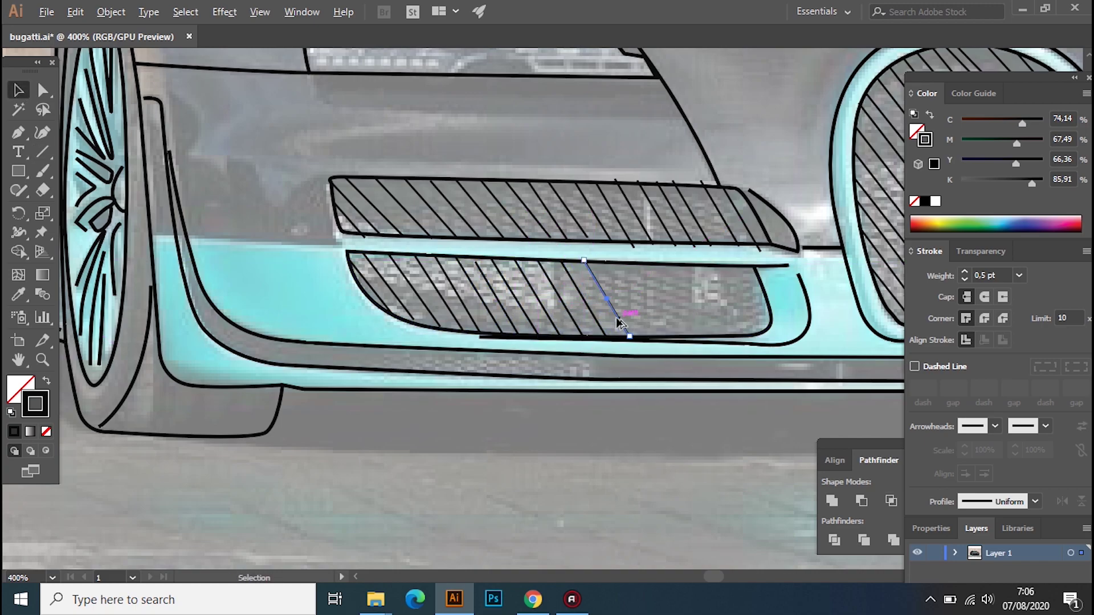
left_click_drag(690, 323, 735, 323)
left_click_drag(697, 274, 701, 271)
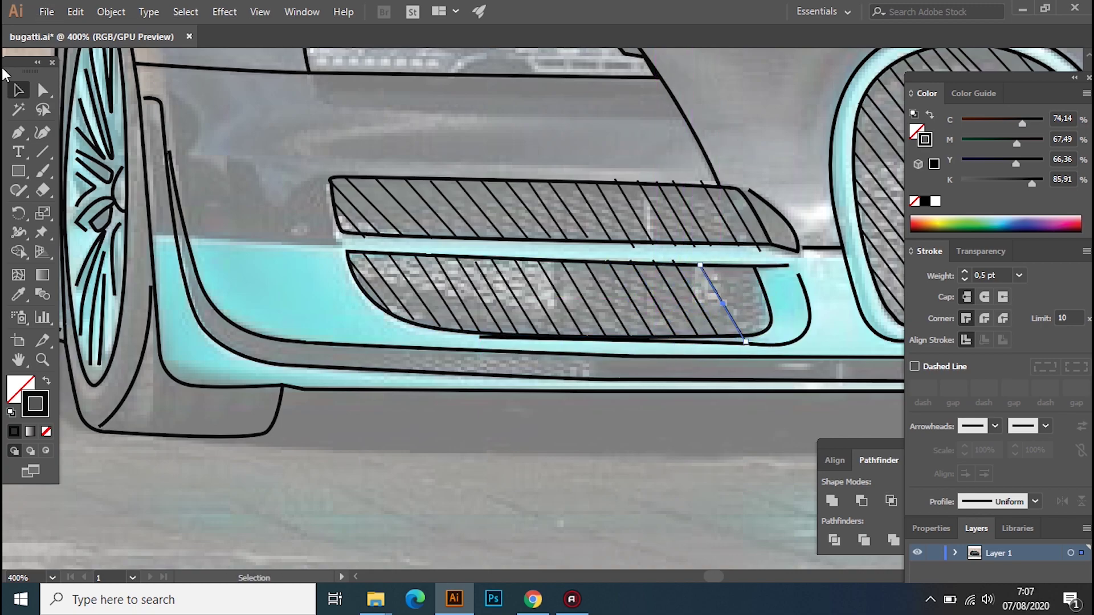
left_click_drag(746, 342, 760, 332)
key("backslash")
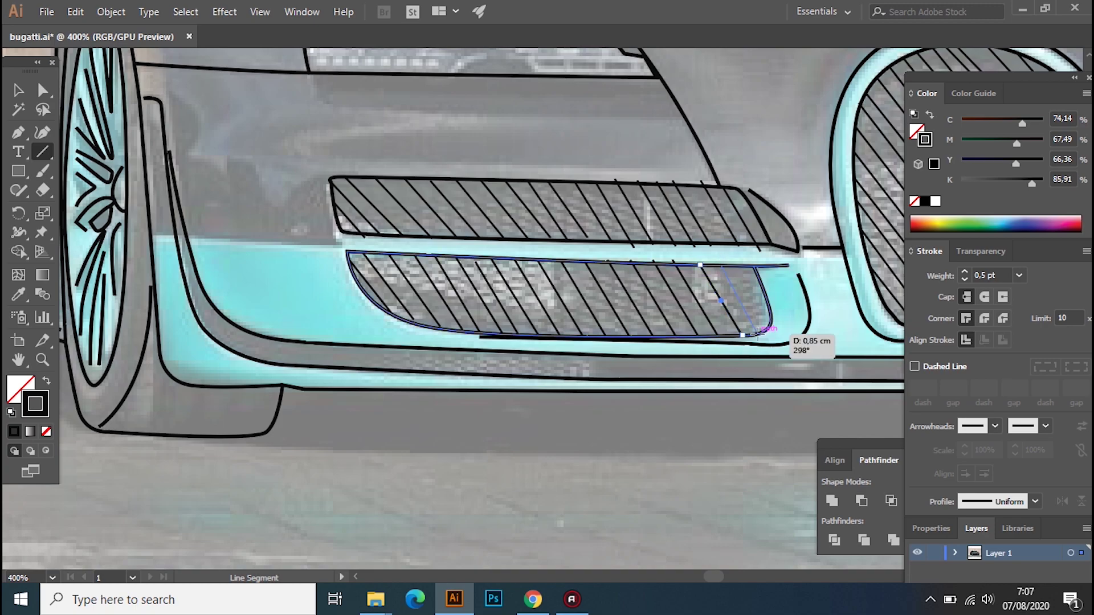
scroll(383, 244, "right", 10)
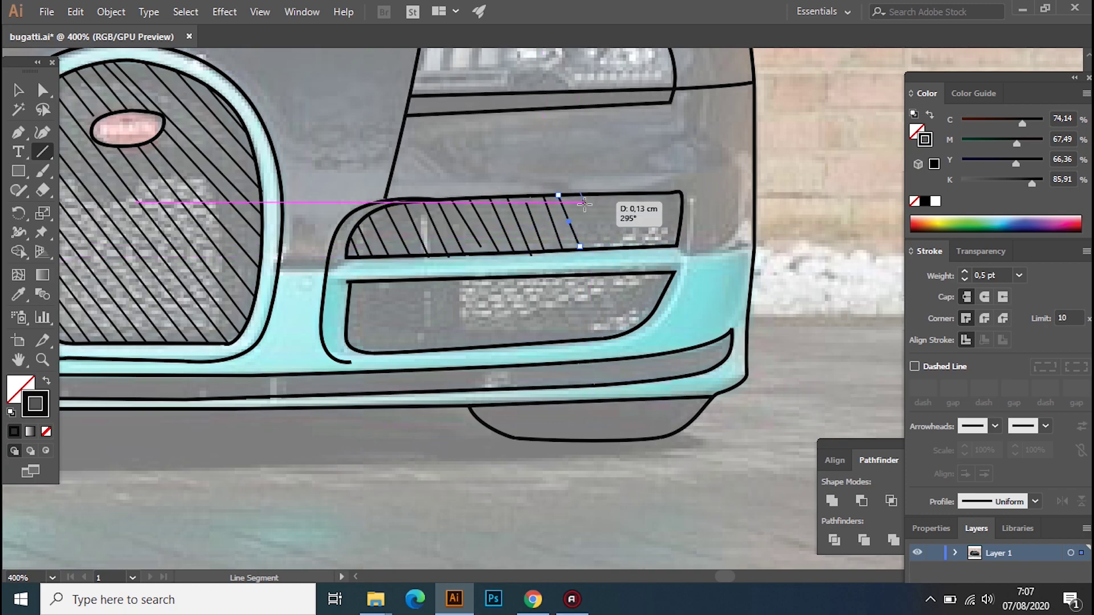
Draw diagonal hatch lines across the right upper and lower intakes, then zoom out
left_click_drag(631, 198, 650, 247)
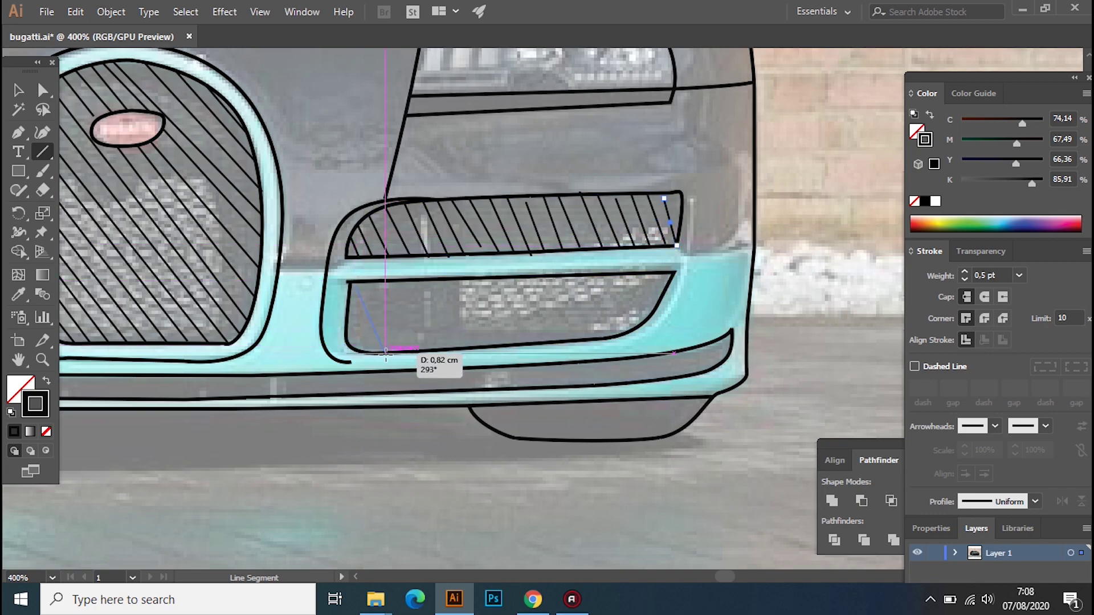
left_click_drag(376, 298, 399, 352)
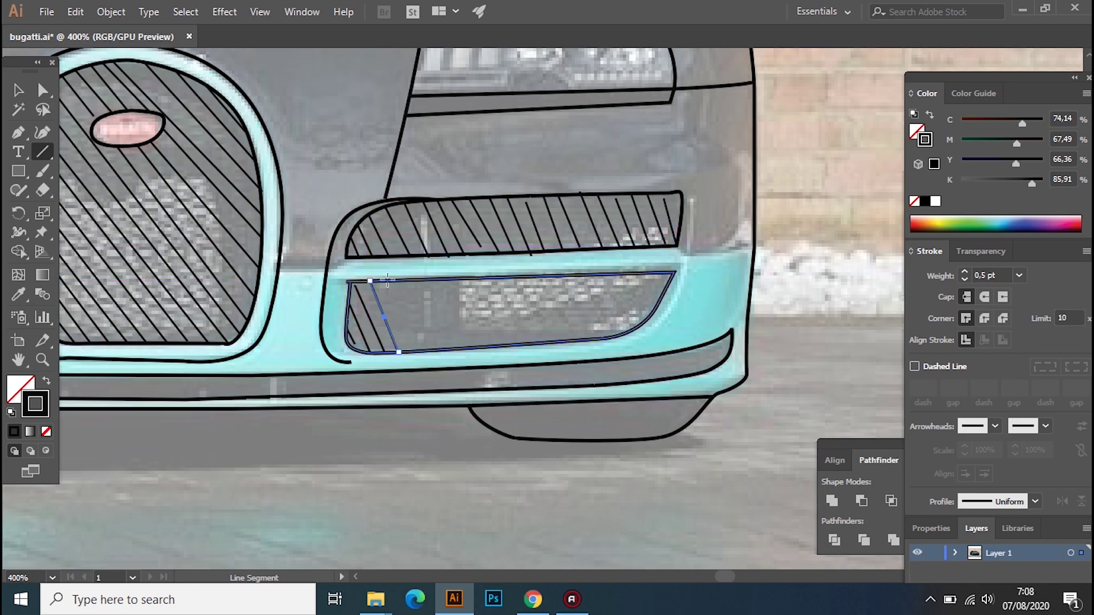
mouse_move(442, 279)
left_mouse_down()
mouse_move(488, 347)
mouse_move(510, 345)
left_mouse_up()
left_click_drag(502, 281, 531, 344)
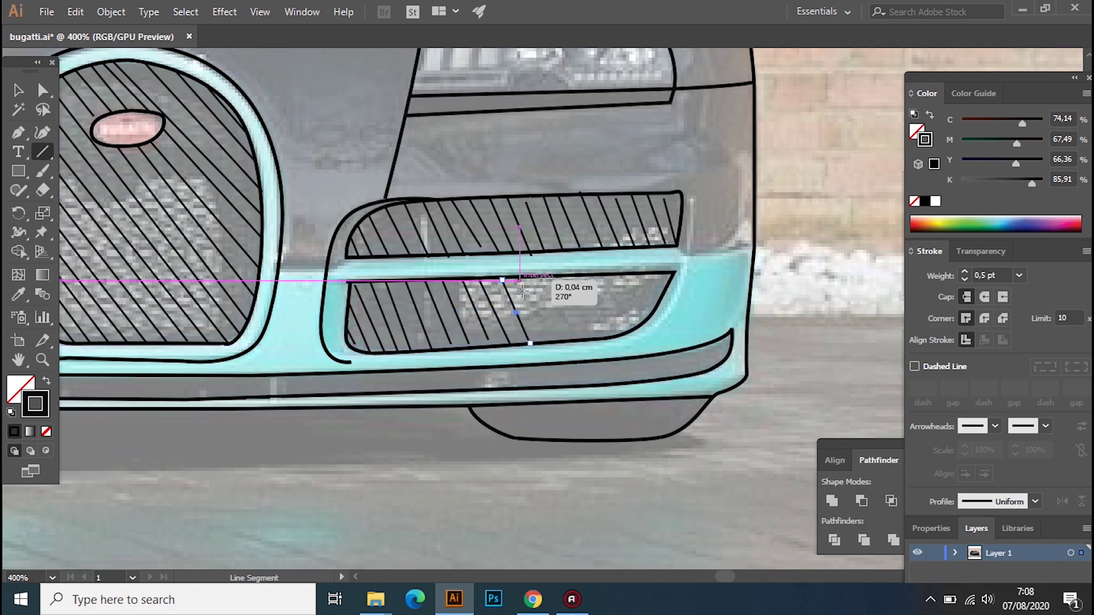
mouse_move(544, 281)
left_mouse_down()
mouse_move(569, 335)
mouse_move(585, 336)
left_mouse_up()
mouse_move(583, 275)
left_mouse_down()
mouse_move(609, 337)
mouse_move(623, 323)
left_mouse_up()
left_click_drag(633, 272, 650, 315)
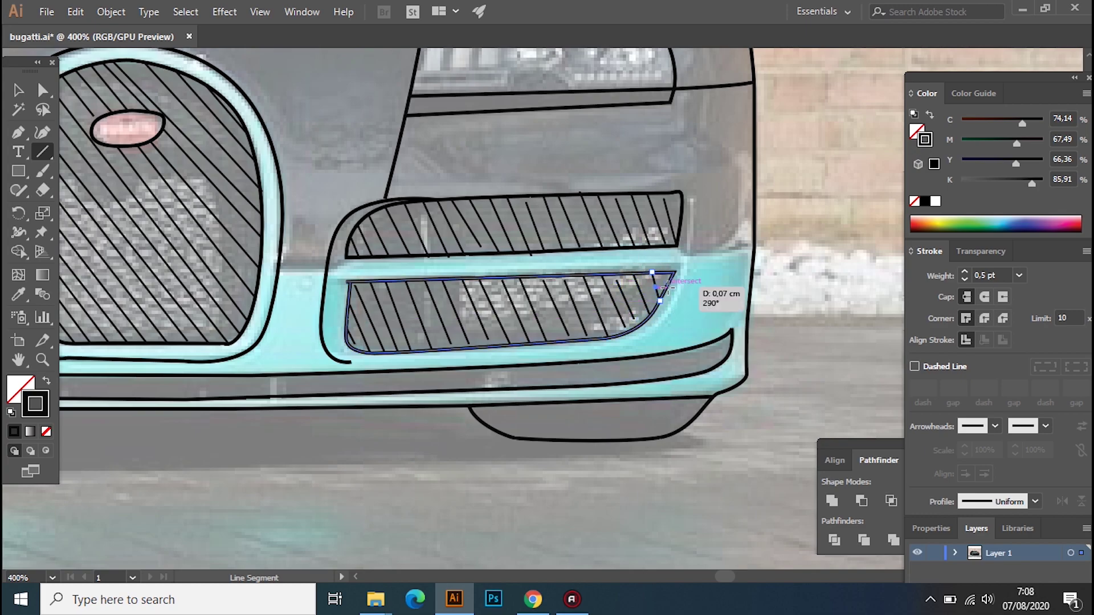
key("ctrl+minus")
key("ctrl+minus")
key("ctrl+minus")
key("ctrl+minus")
Adjust the car line drawing's transparency and zoom in on the car front
key("v")
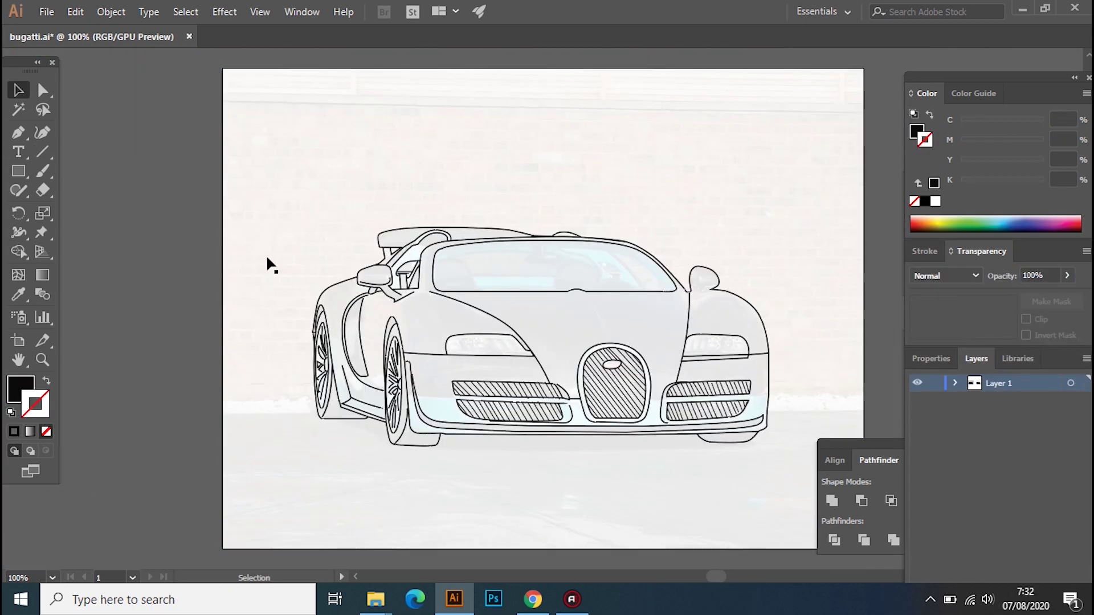
left_click(981, 251)
left_click(734, 289)
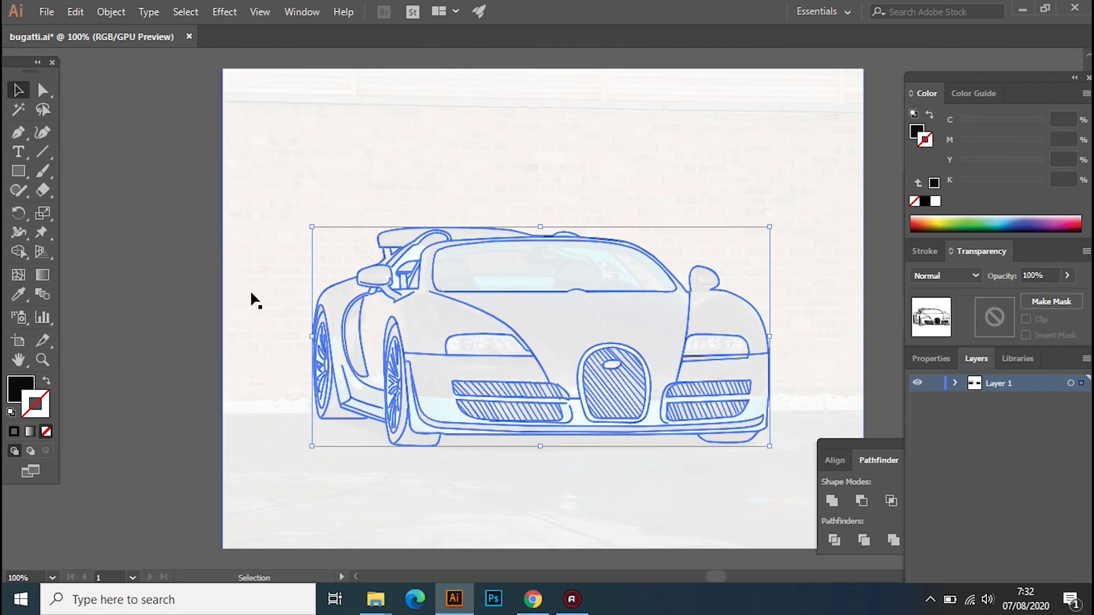
left_click(183, 310)
key("ctrl+plus")
scroll(199, 297, "down", 3)
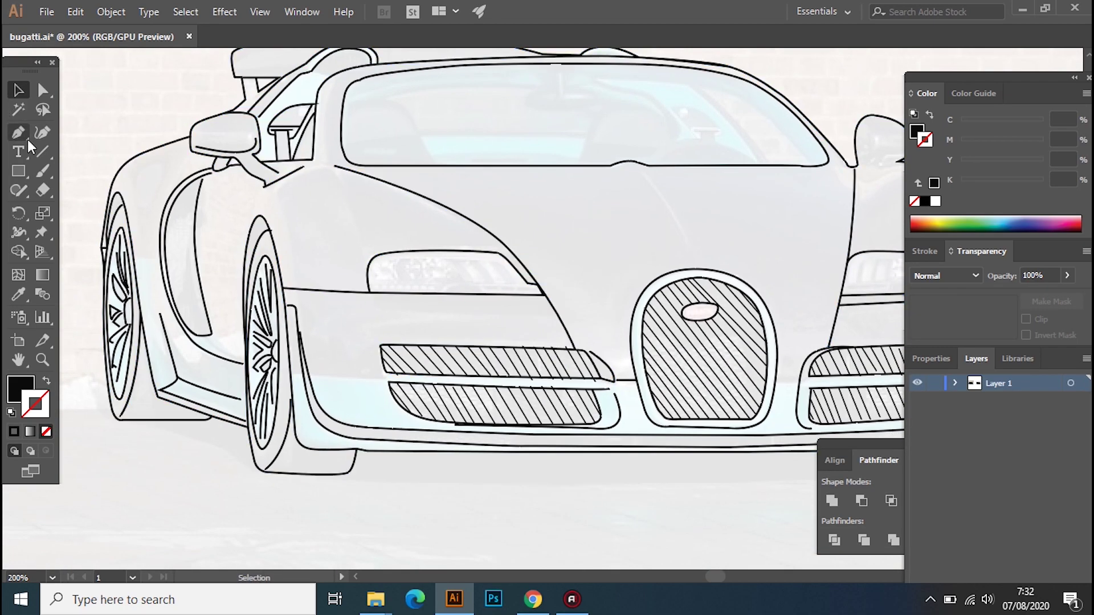
key("ctrl+plus")
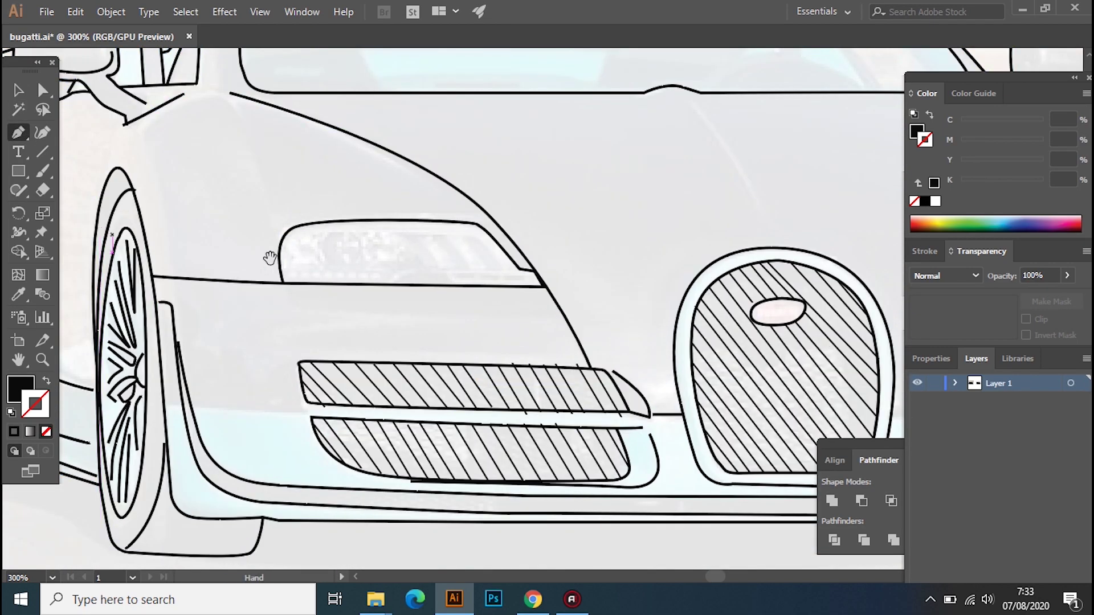
Pen-trace the silhouette down the rear wheel and along the lower body and fender
left_click(159, 149)
left_click(158, 220)
left_click_drag(182, 397, 185, 404)
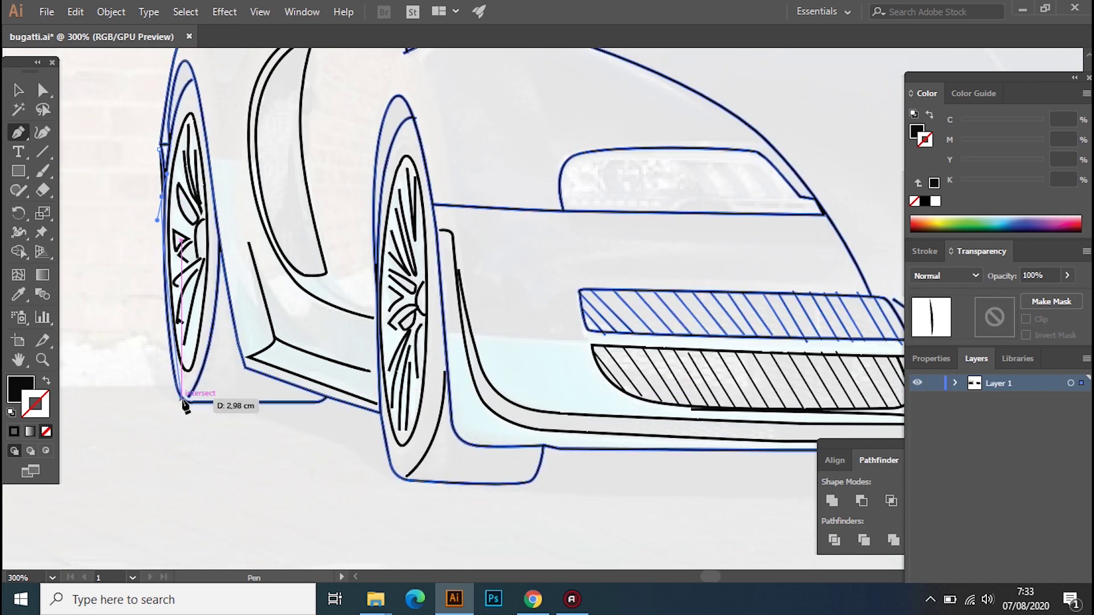
left_click(319, 401)
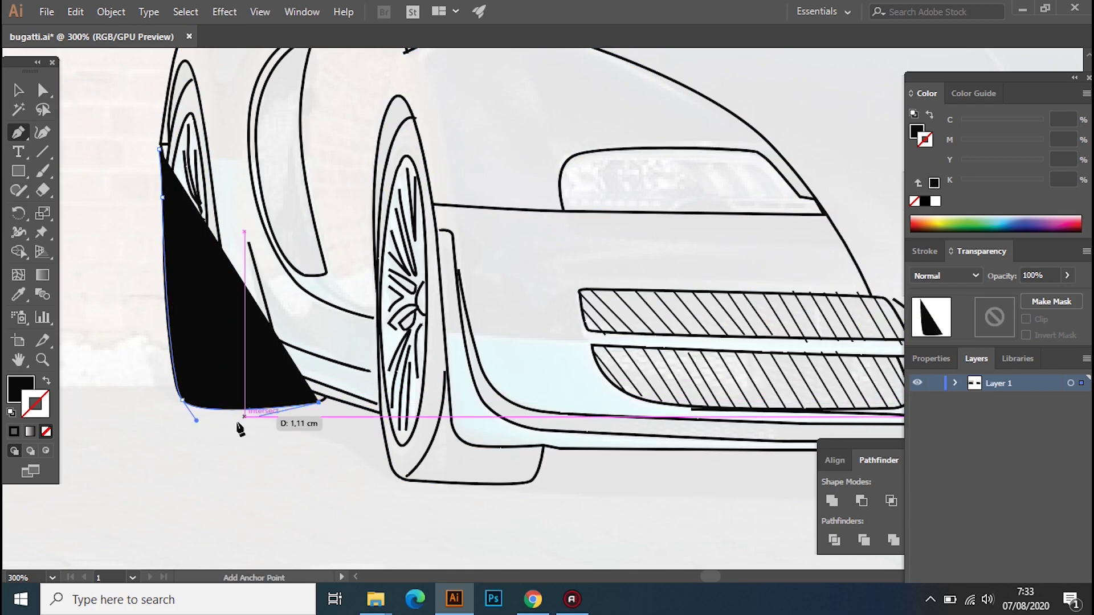
left_click(378, 409)
left_click_drag(433, 495, 420, 488)
left_click(527, 485)
left_click(542, 444)
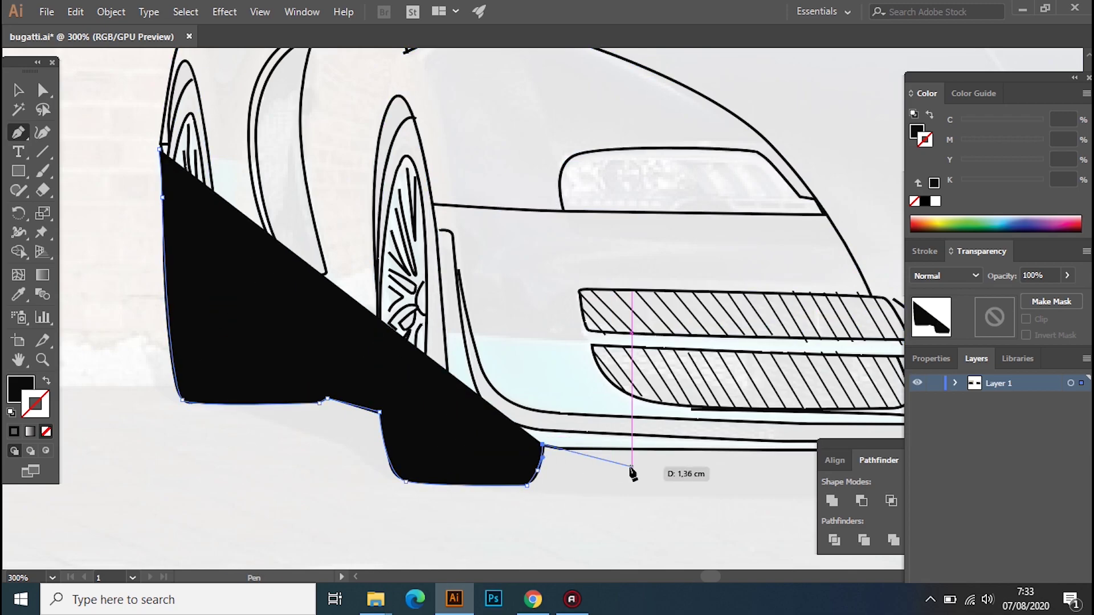
Continue the silhouette along the bumper bottom, around its corner and up the fender
scroll(631, 473, "right", 10)
scroll(228, 445, "right", 5)
left_click(564, 449)
left_click(603, 472)
left_click(707, 472)
left_click(745, 440)
left_click(770, 425)
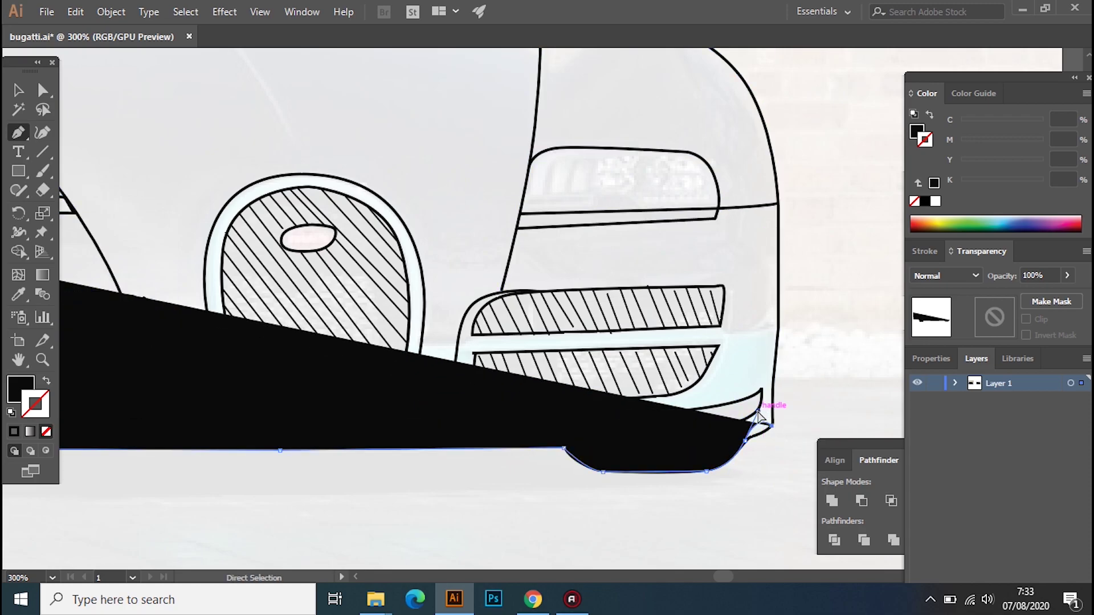
left_click(776, 358)
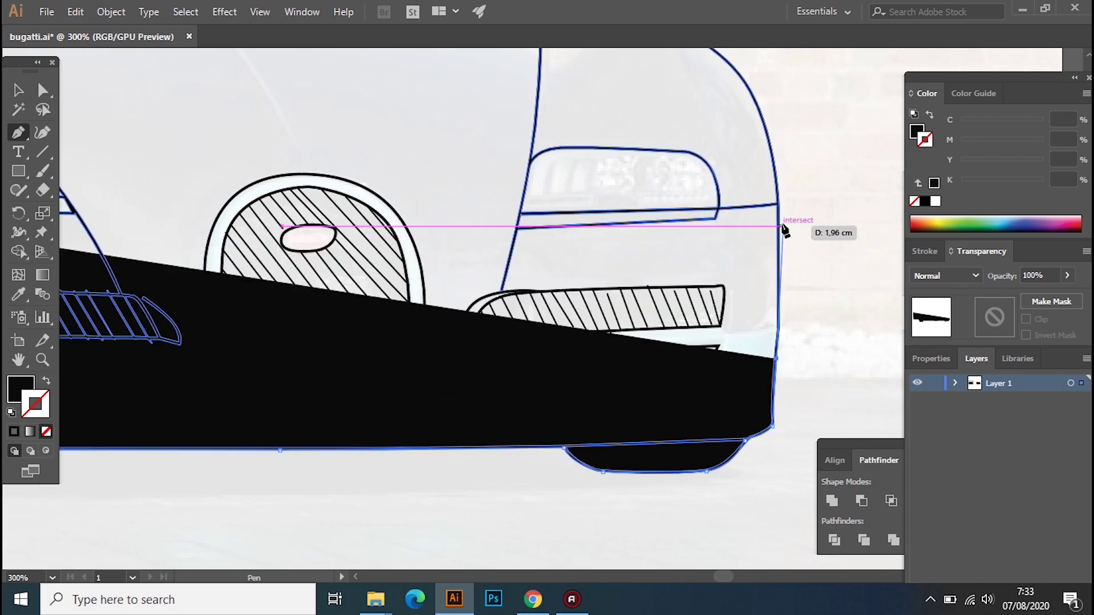
scroll(785, 237, "up", 5)
left_click(776, 414)
left_click(753, 304)
left_click(726, 262)
Trace the silhouette around the side mirror
left_click_drag(674, 228, 635, 218)
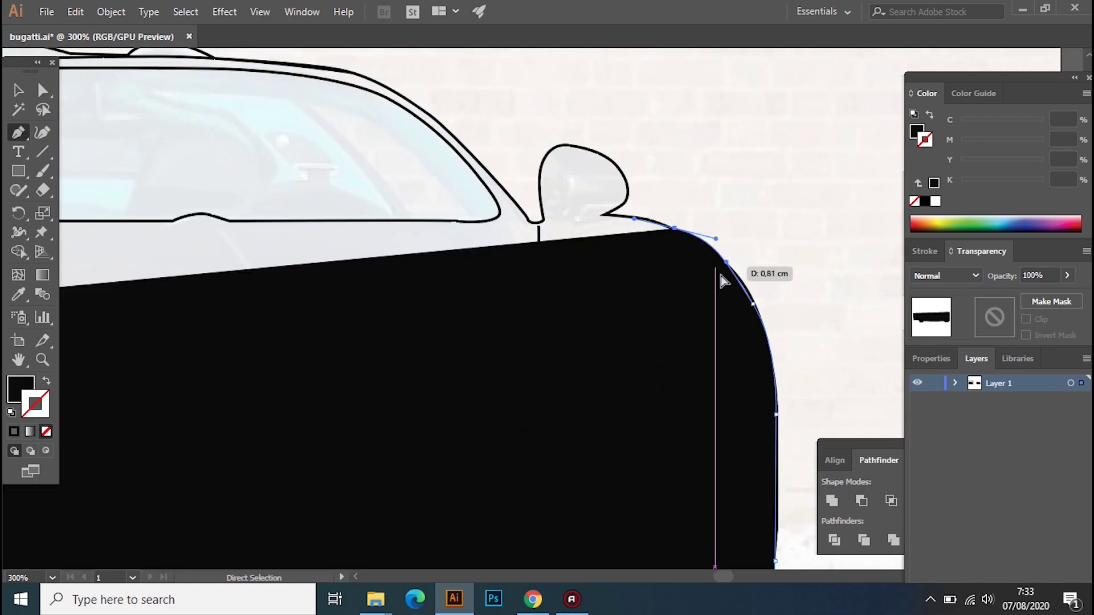
left_click_drag(648, 269, 681, 365)
left_click(663, 296)
left_click(641, 254)
left_click(586, 247)
left_click(576, 290)
left_click(579, 317)
left_click_drag(576, 323, 579, 329)
Trace the windshield edge up onto the roof and shape the roofline curve
left_click(468, 214)
left_click(433, 187)
left_click(391, 165)
left_click_drag(379, 167, 633, 302)
left_click(562, 269)
mouse_move(505, 251)
left_mouse_down()
mouse_move(421, 281)
mouse_move(477, 291)
mouse_move(463, 266)
left_mouse_up()
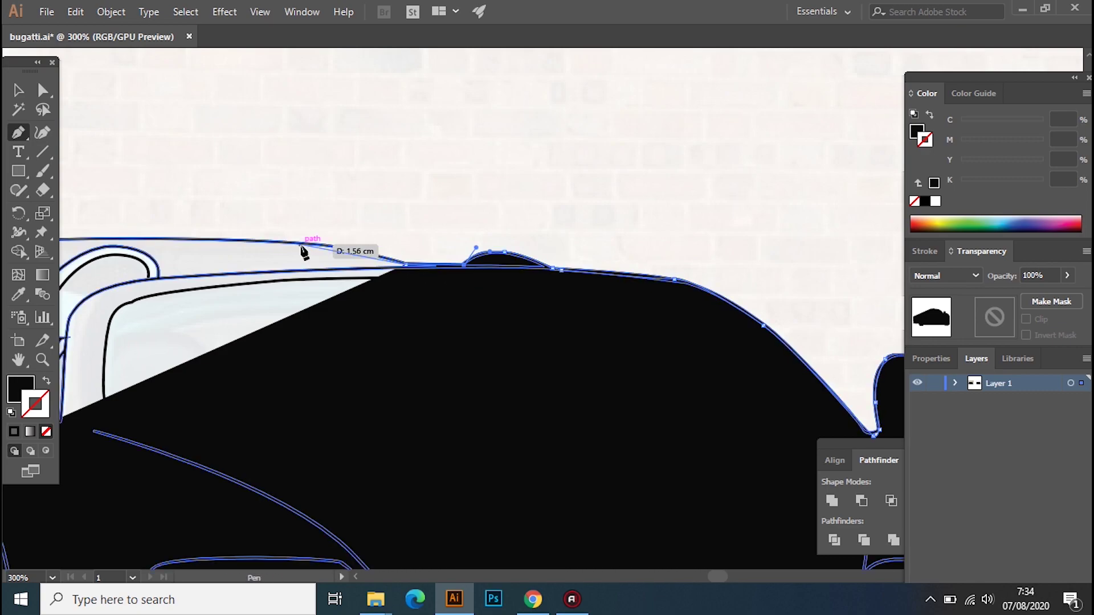
Extend the outline to the rear roof corner and down the spoiler edge, with fill removed
scroll(242, 251, "left", 5)
mouse_move(324, 289)
left_mouse_down()
mouse_move(294, 277)
mouse_move(316, 272)
left_mouse_up()
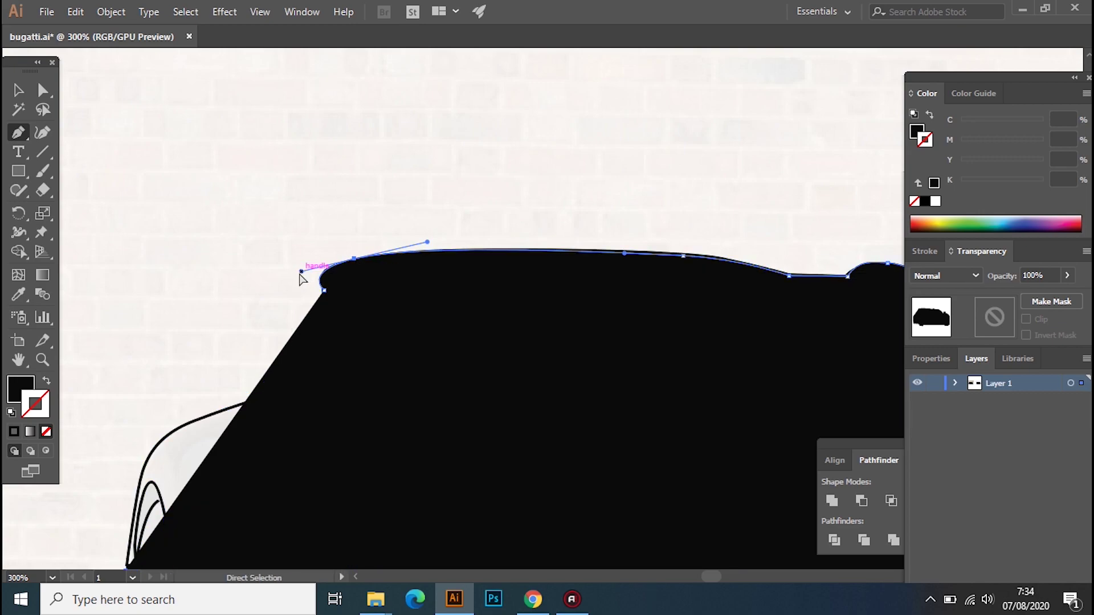
scroll(429, 250, "down", 3)
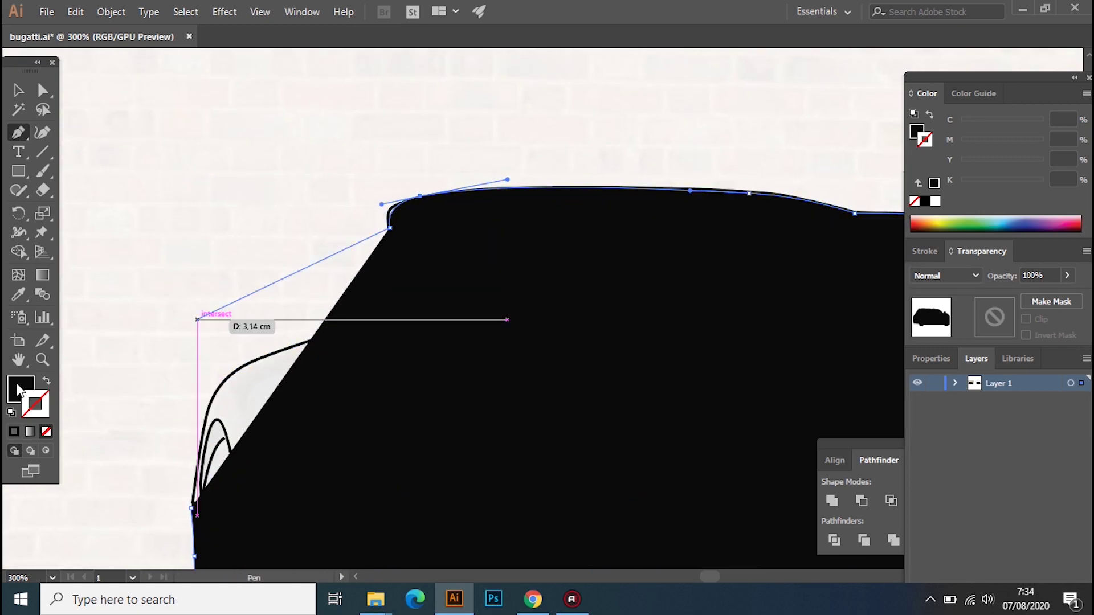
key("/")
left_click(392, 247)
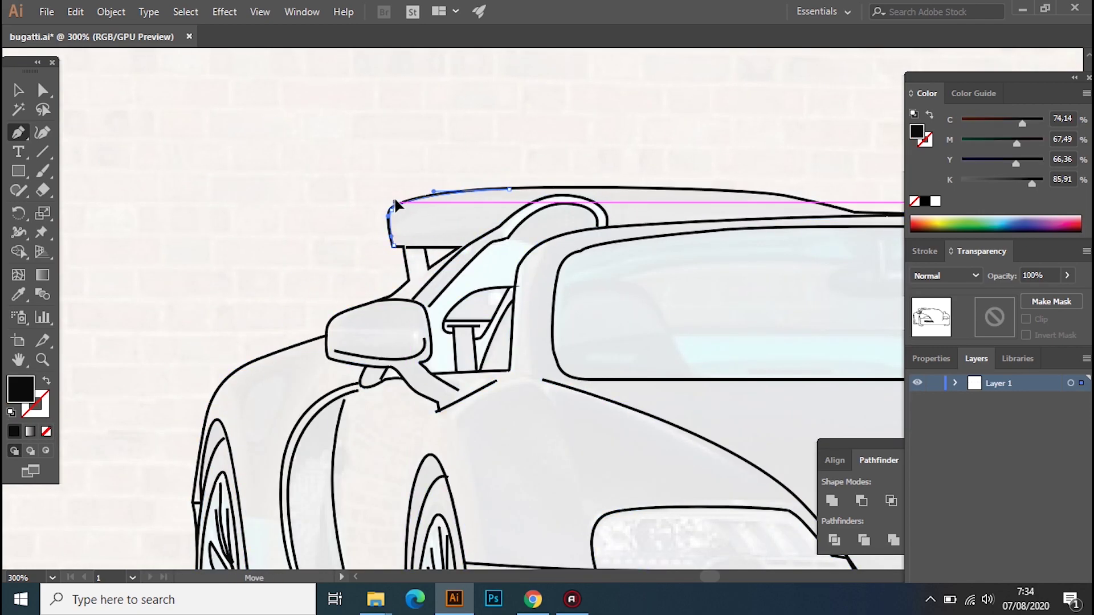
left_click_drag(411, 297, 415, 301)
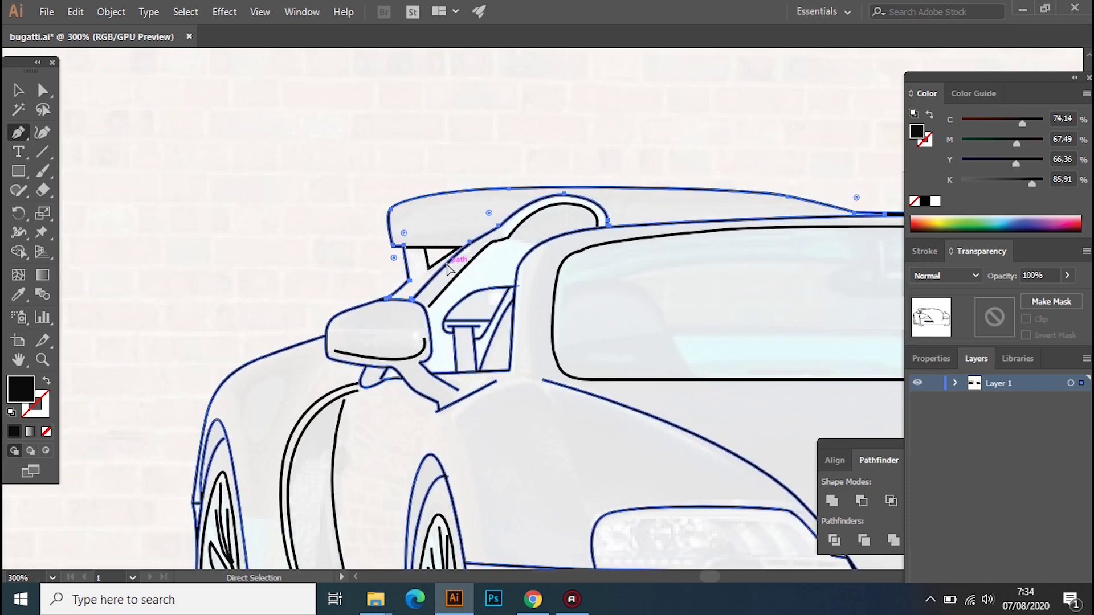
key("shift+x")
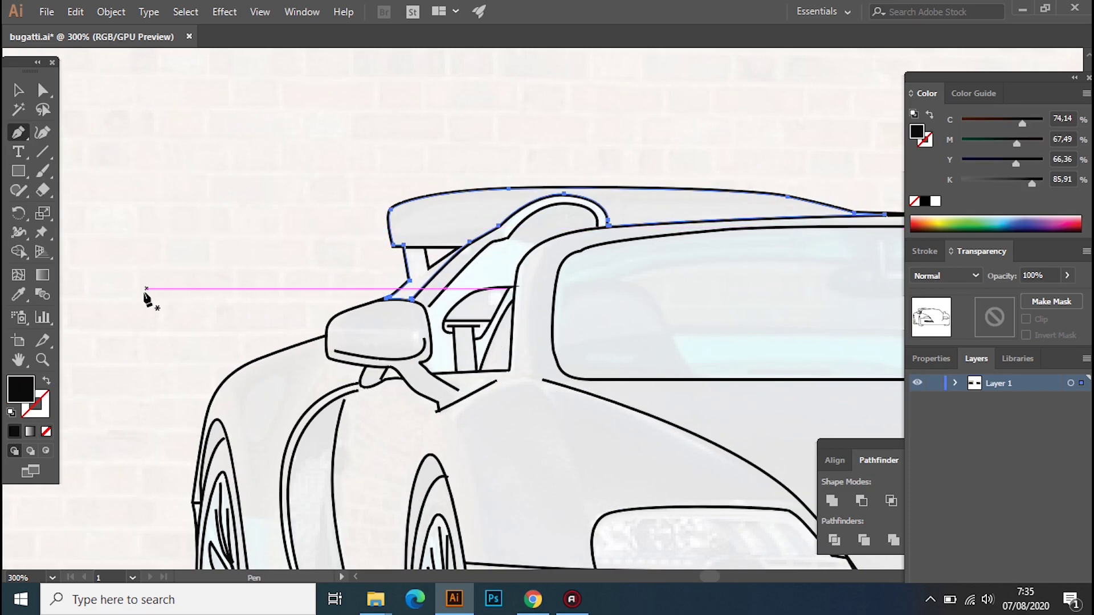
Select the body path in outline view, continue the roof outline and close the shape
key("v")
left_click(220, 420)
key("ctrl+y")
left_click_drag(195, 436, 247, 254)
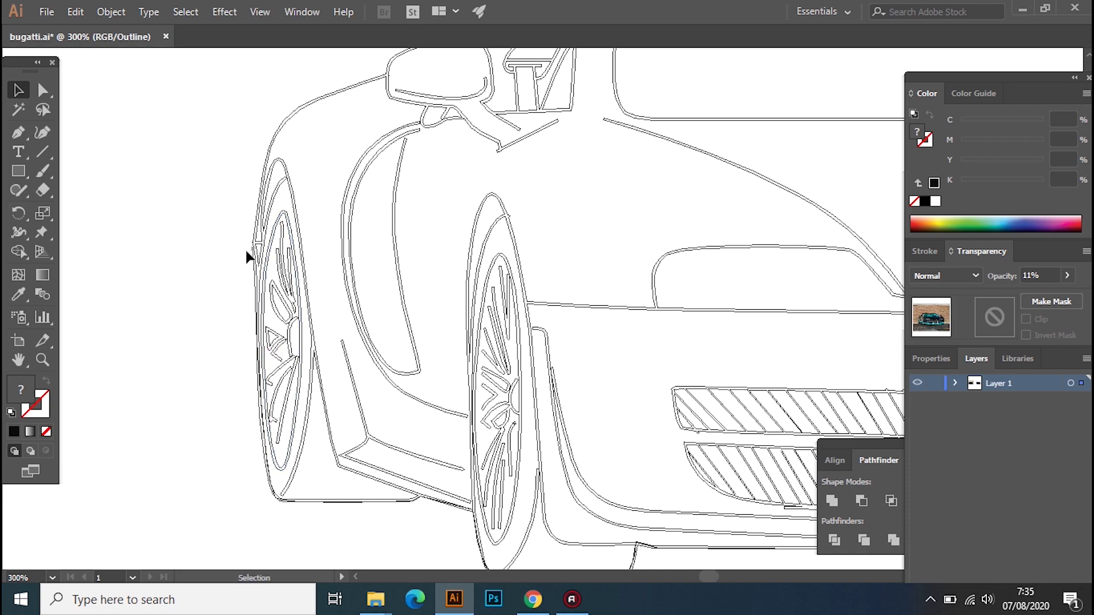
left_click(254, 254)
key("ctrl+y")
key("p")
mouse_move(318, 181)
left_mouse_down()
mouse_move(278, 300)
mouse_move(320, 277)
left_mouse_up()
left_click(213, 431)
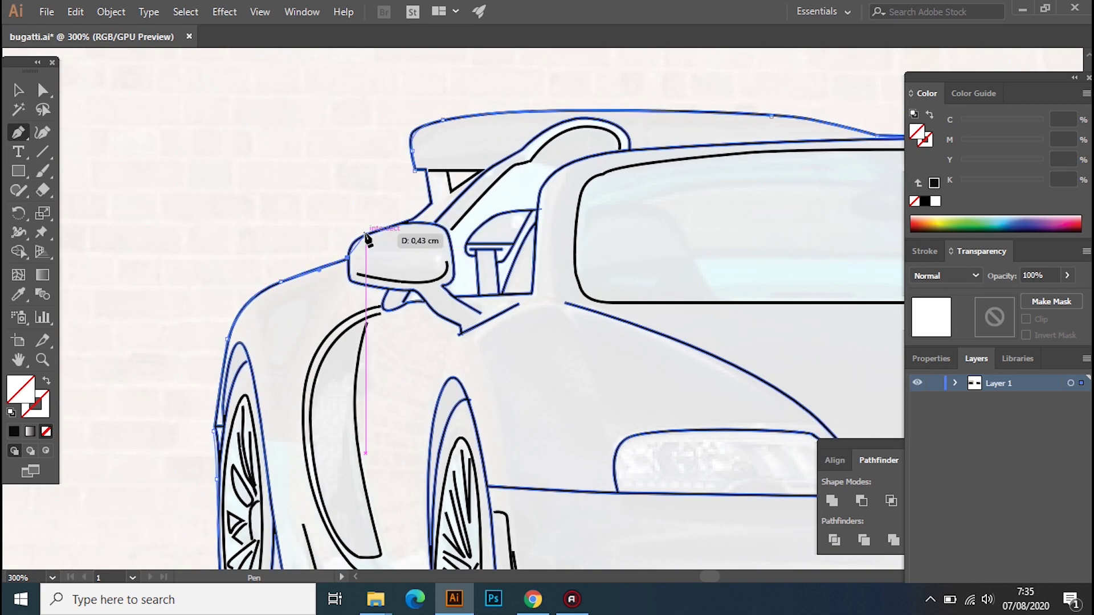
left_click(430, 199)
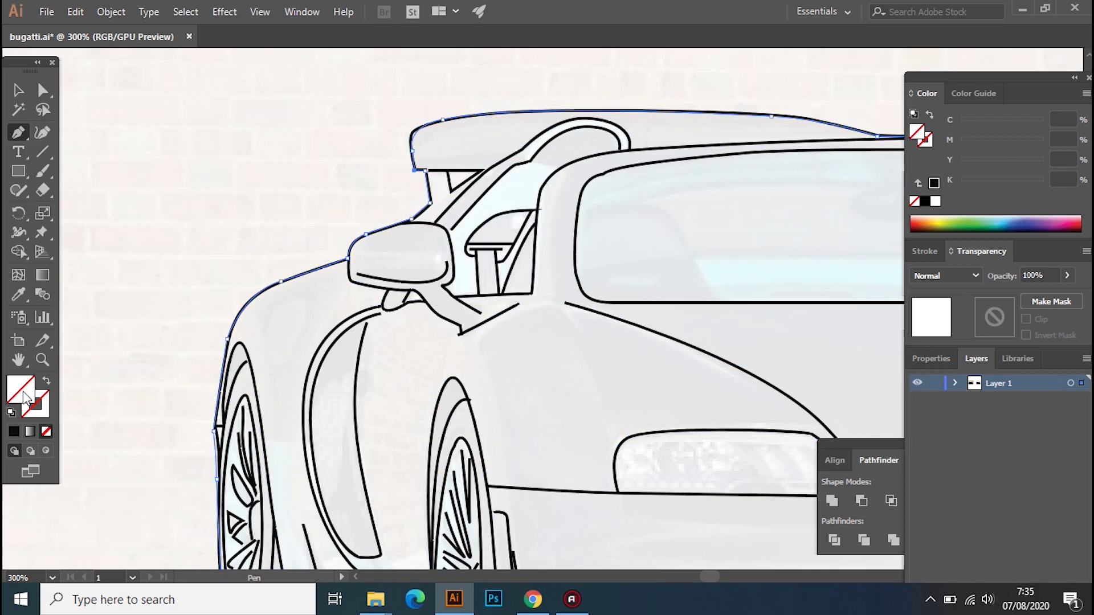
Fill the closed body outline with near-black from the Color Picker
double_click(26, 397)
left_click(281, 440)
left_click(648, 263)
left_click(20, 92)
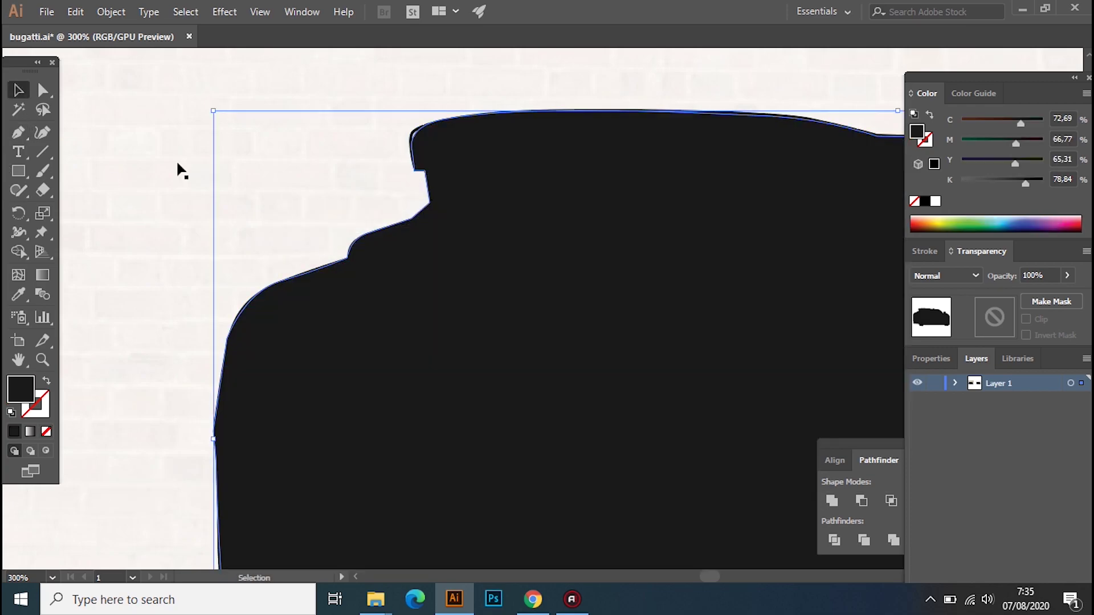
Rearrange the stacking order so the reference photo sits over the black body shape
right_click(595, 251)
left_click(798, 552)
right_click(150, 277)
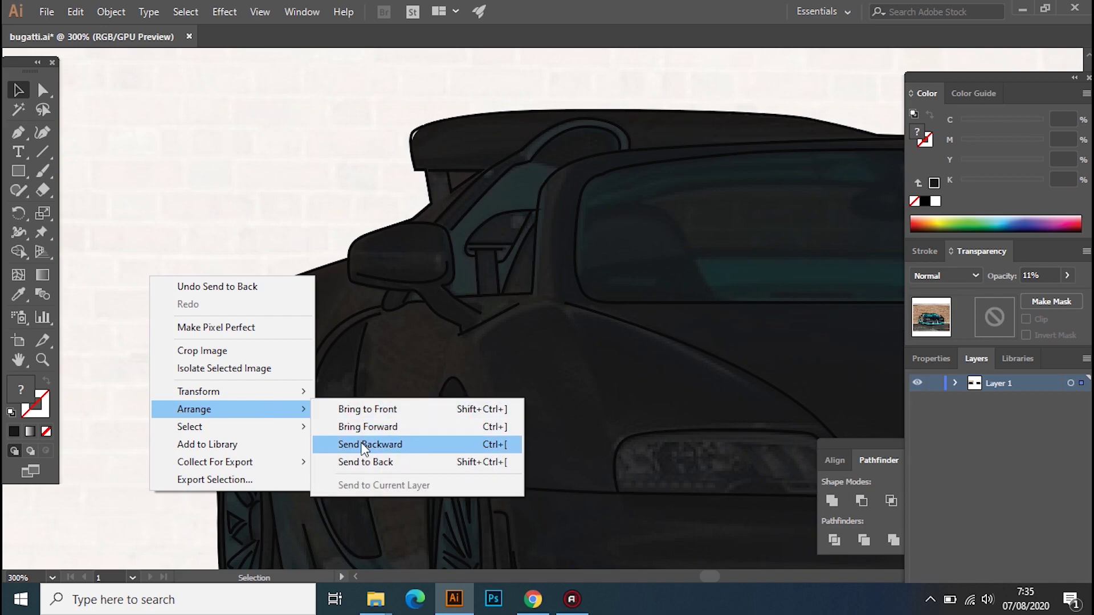
left_click(358, 428)
scroll(538, 300, "down", 3)
scroll(103, 325, "up", 1)
right_click(195, 309)
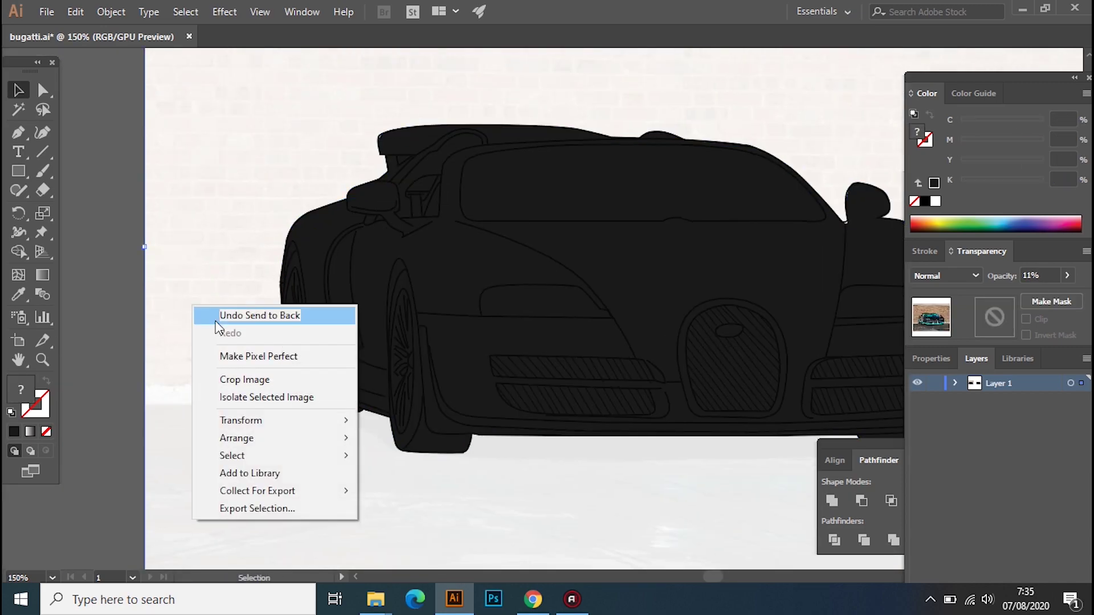
left_click(399, 439)
scroll(521, 356, "up", 1)
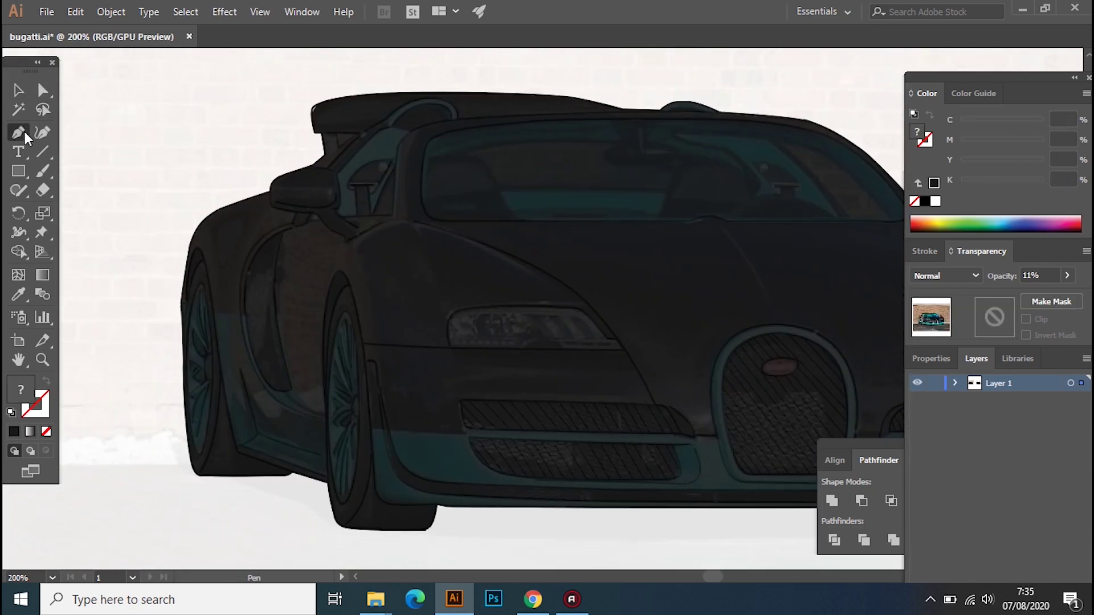
scroll(245, 402, "up", 2)
Trace the left wheel rim as an ellipse and fill it bright blue
left_click(241, 193)
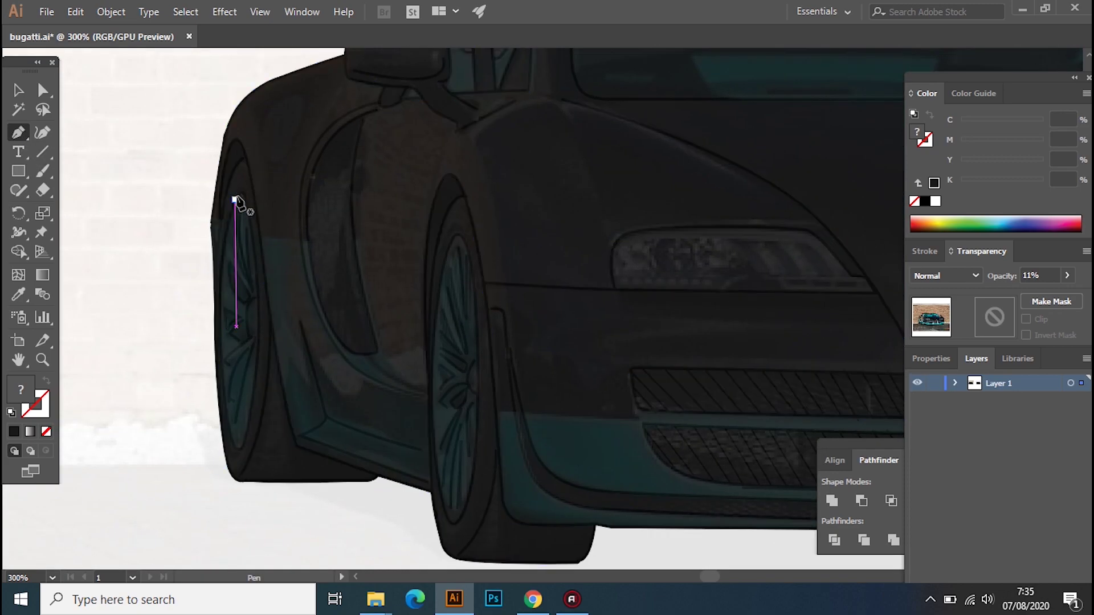
left_click(244, 447)
left_click(259, 287)
left_click(254, 228)
left_click(239, 197)
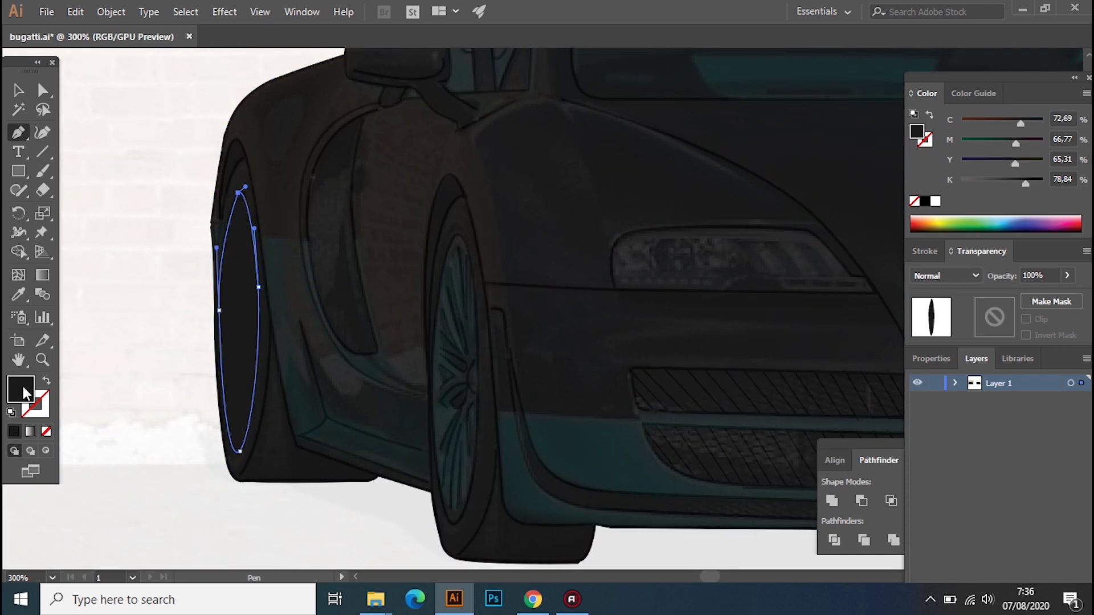
double_click(20, 389)
left_click(520, 352)
left_click(487, 269)
Pen-trace the second wheel's rim as a closed ellipse
left_click(666, 267)
left_click(416, 188)
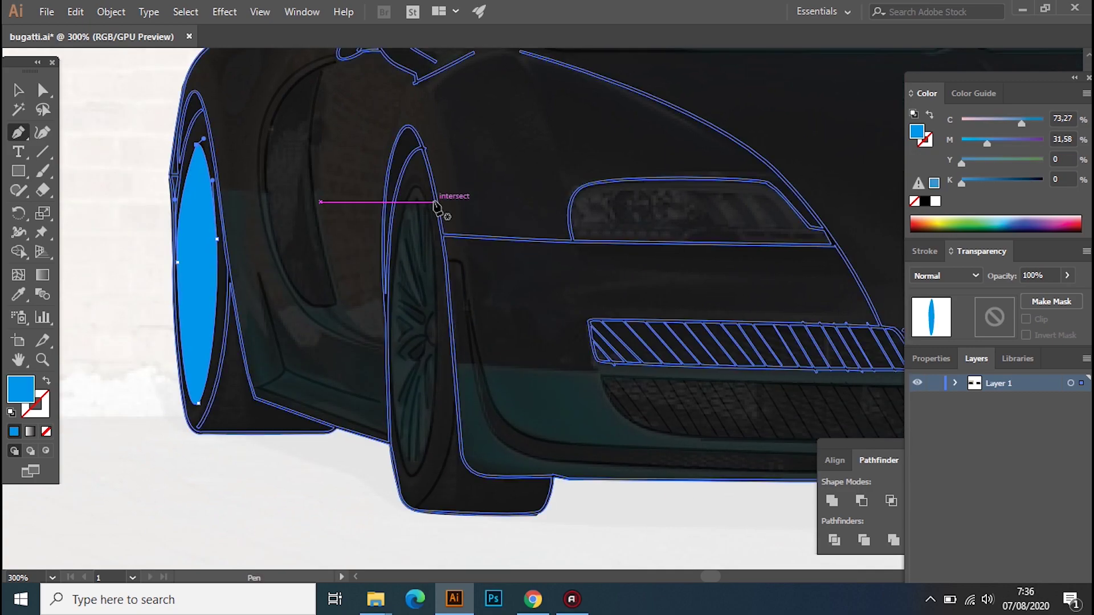
left_click_drag(394, 273, 395, 348)
left_click(392, 342)
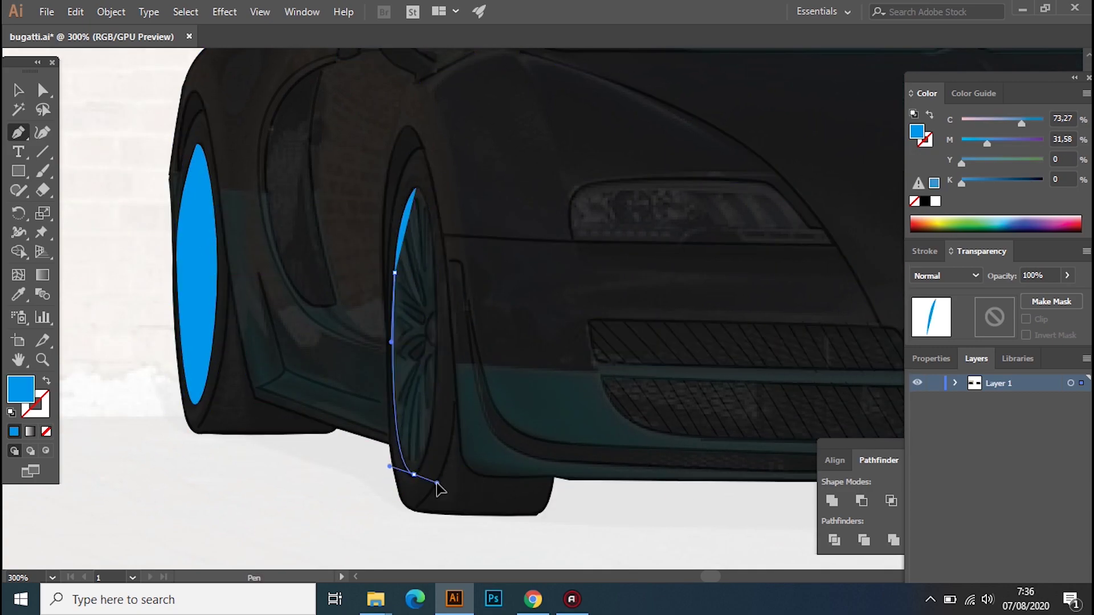
left_click(436, 294)
left_click(435, 236)
left_click_drag(417, 187, 404, 203)
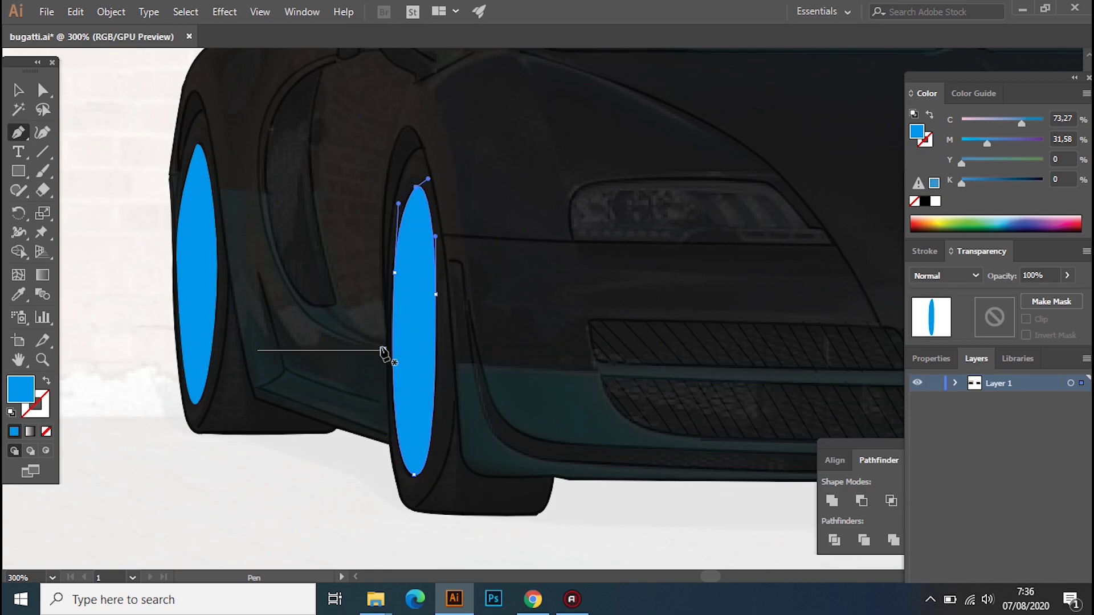
Bring the reference photo in front of the rim shapes
left_click(17, 89)
right_click(73, 197)
left_click(282, 303)
Raise the reference photo's opacity and Pen-trace the closed side sill trim outline
left_click_drag(1067, 276, 1036, 298)
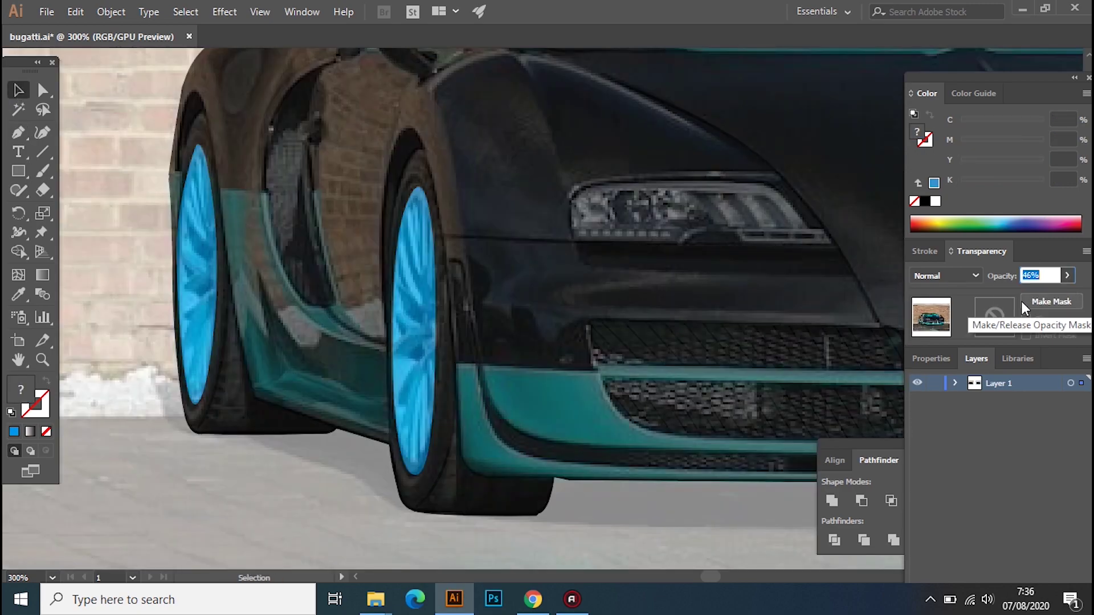
key("p")
left_click(220, 188)
left_click_drag(267, 191, 306, 301)
left_click(335, 304)
left_click(312, 185)
left_click(384, 343)
left_click(387, 440)
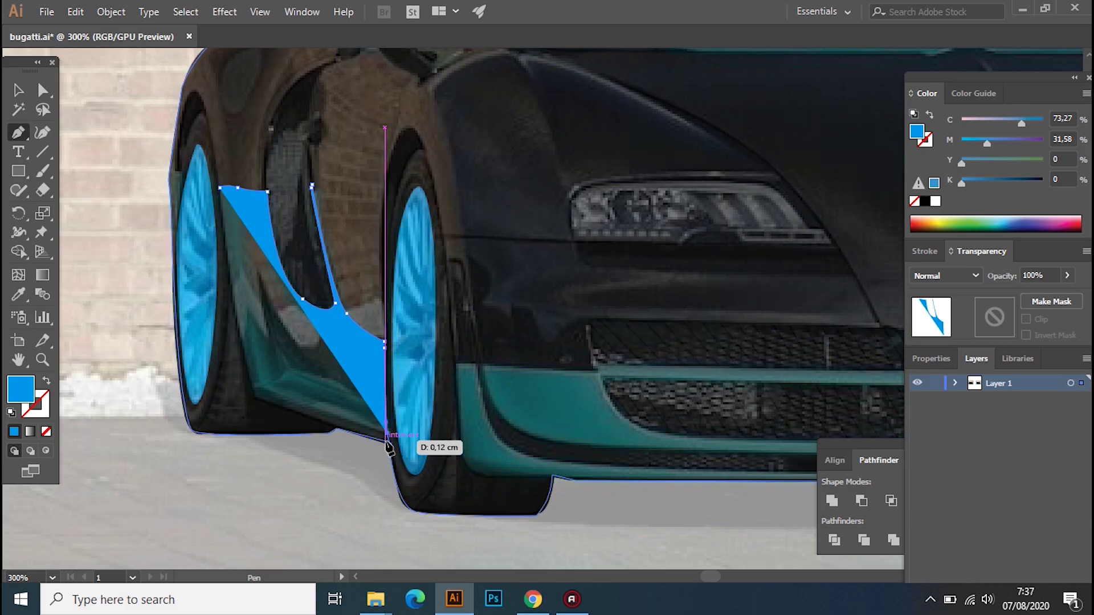
left_click(255, 397)
left_click(220, 187)
Trace the front bumper's lower lip, clearing the fill so the photo stays visible
left_click_drag(462, 462, 177, 358)
left_click(167, 261)
scroll(793, 403, "right", 5)
left_click(805, 384)
mouse_move(806, 383)
left_mouse_down()
mouse_move(603, 444)
mouse_move(598, 425)
left_mouse_up()
left_click(620, 396)
key("ctrl+shift+bracketleft")
left_click(607, 392)
left_click(602, 439)
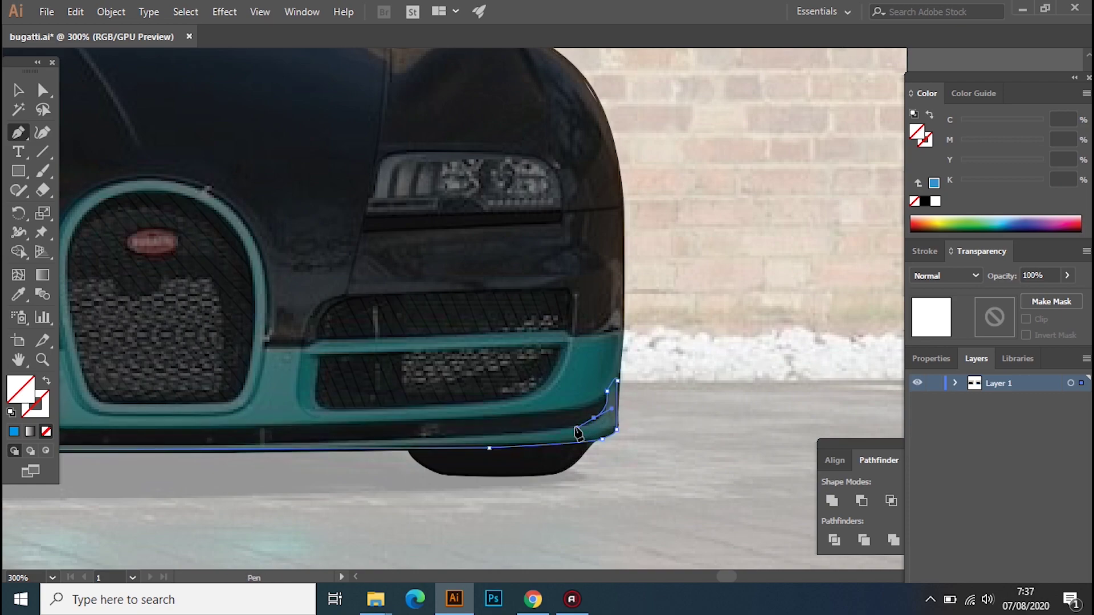
left_click(513, 433)
Close the bumper lip around its left corner and fill it with the sampled blue
left_click_drag(206, 456, 593, 446)
left_click(342, 445)
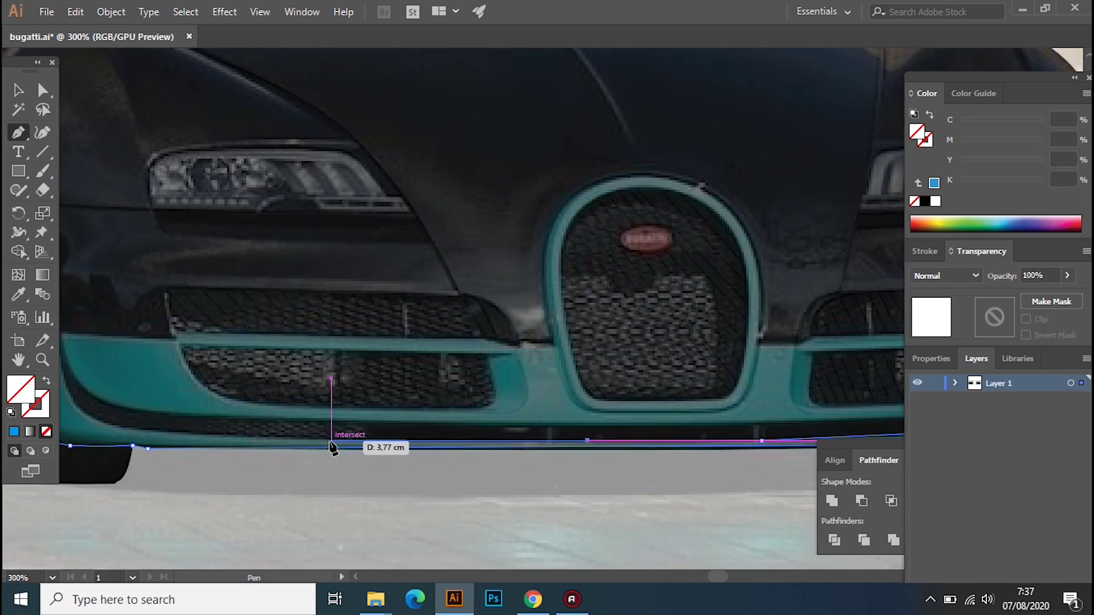
left_click_drag(331, 445, 517, 464)
left_click_drag(368, 432, 346, 434)
left_click(275, 427)
left_click(305, 393)
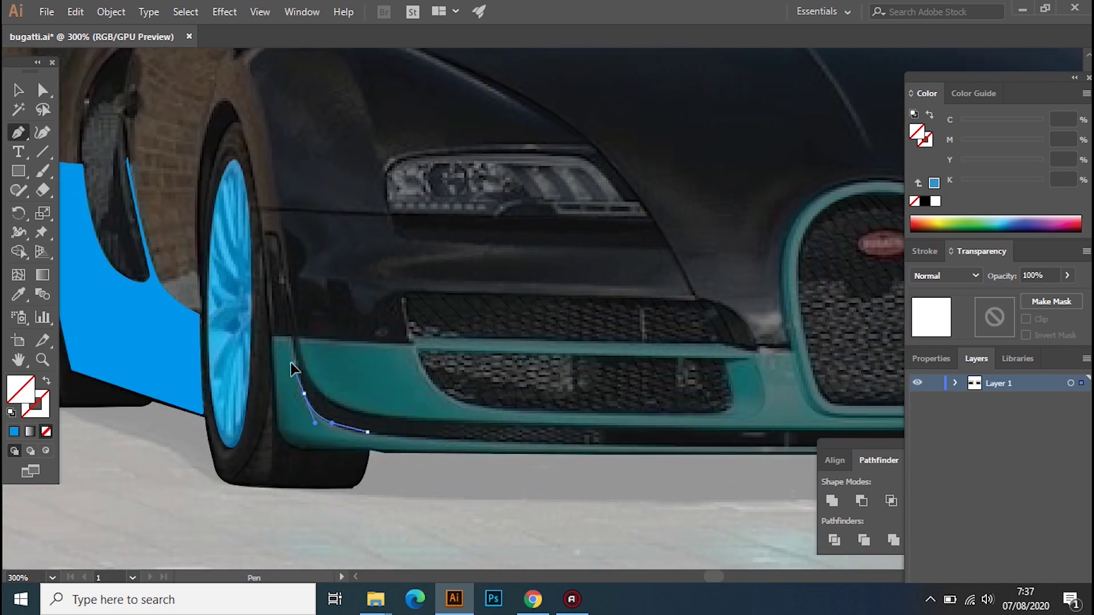
left_click(295, 338)
left_click(269, 337)
key("i")
left_click(146, 345)
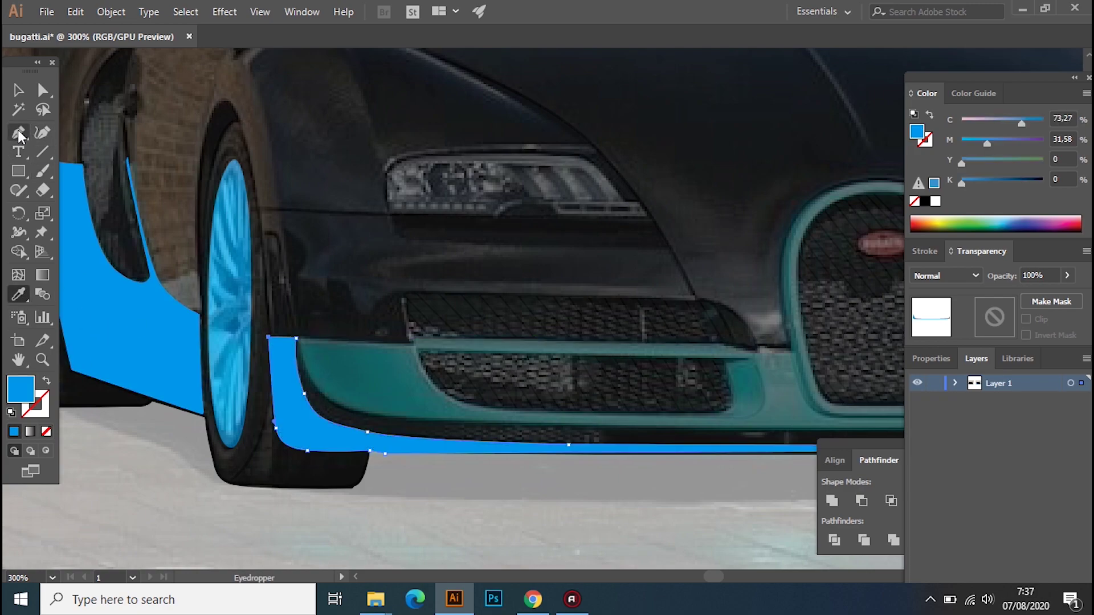
Outline the lower bumper panel's left edge, bottom and top-right corner toward the grille
left_click(18, 133)
left_click_drag(300, 339, 246, 294)
left_click(246, 295)
left_click(360, 299)
left_click(415, 362)
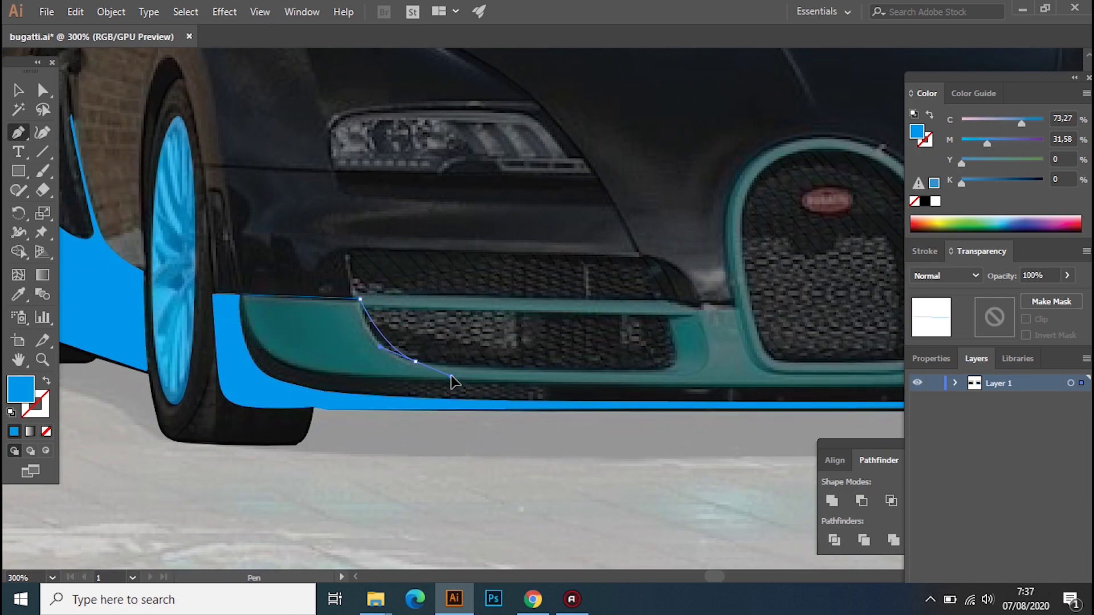
left_click(670, 369)
left_click(668, 317)
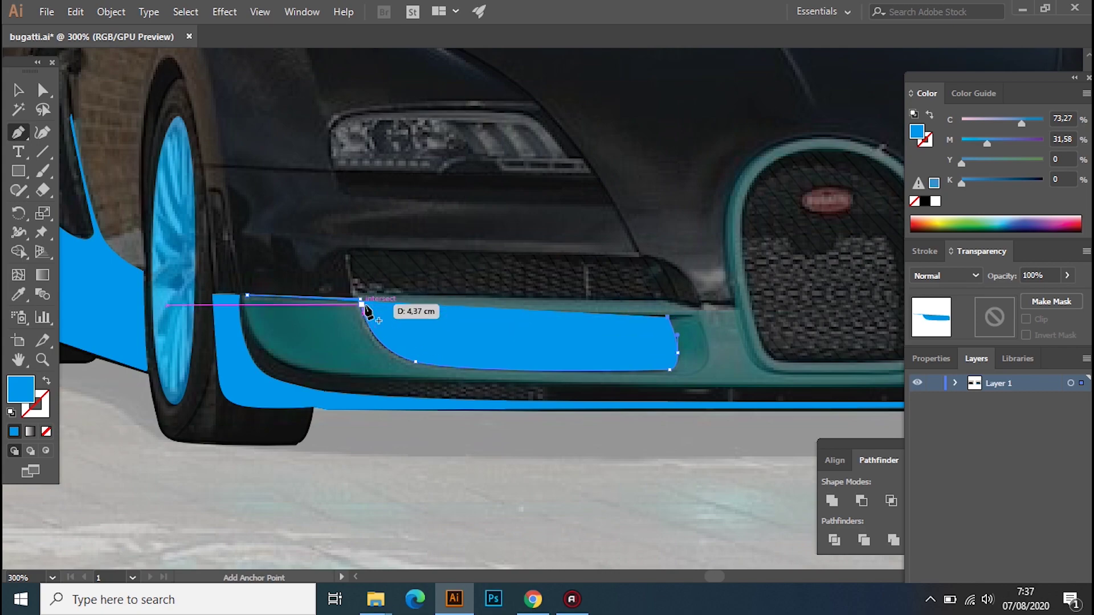
left_click(680, 302)
left_click_drag(706, 313, 379, 354)
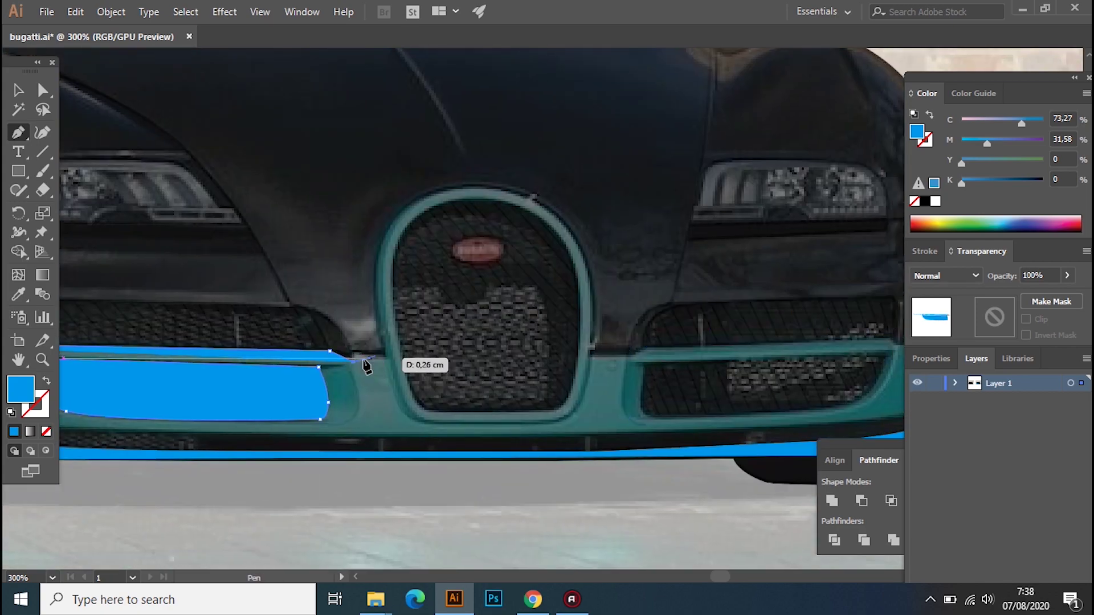
Trace the trim outline over the top of the grille and down its left edge
left_click(384, 355)
left_click_drag(419, 195, 484, 169)
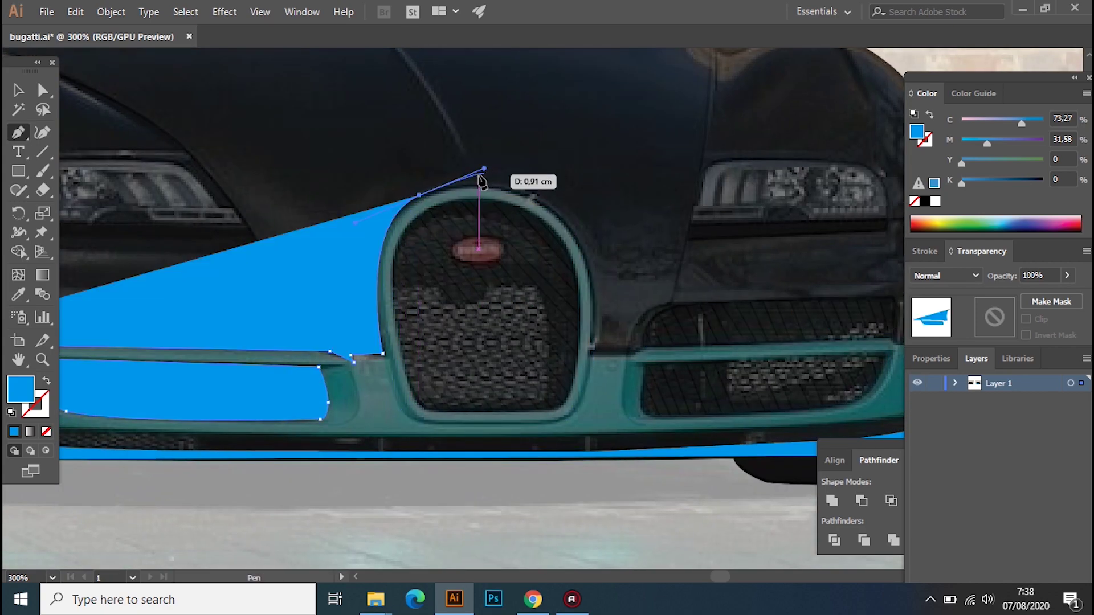
left_click(541, 212)
left_click(451, 204)
left_click(394, 215)
left_click(393, 260)
left_click(393, 280)
left_click(393, 302)
Continue the outline along the grille's bottom and up its right edge
left_click(422, 409)
left_click(555, 410)
left_click(577, 371)
left_click(580, 340)
left_click(579, 304)
left_click(577, 282)
left_click(550, 229)
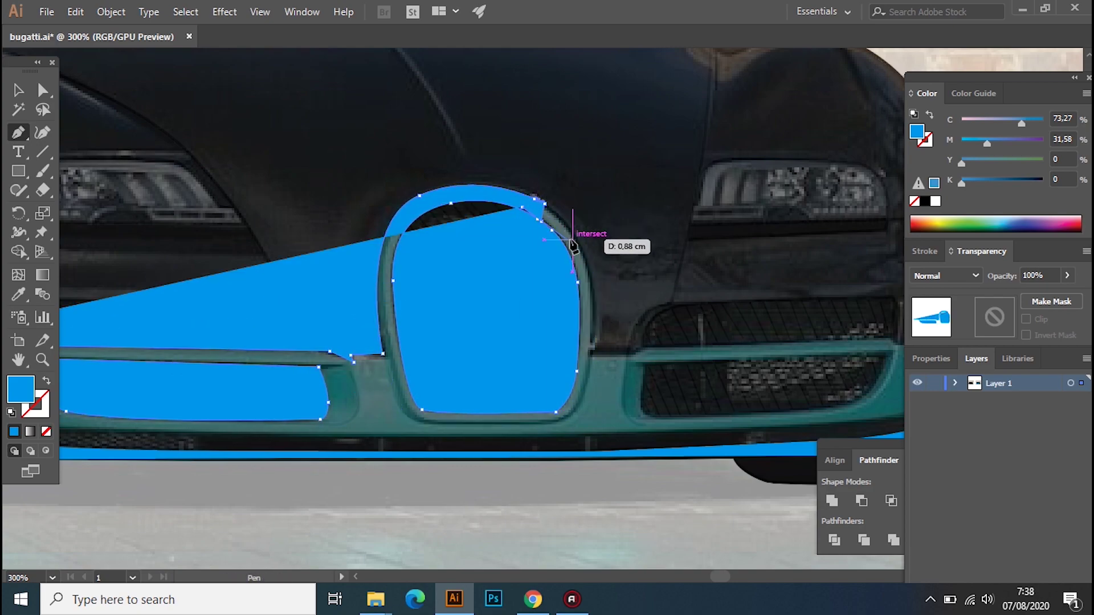
Zoom in and trace the outline along the grille arch and the adjacent bumper
key("ctrl+plus")
key("ctrl+plus")
key("ctrl+plus")
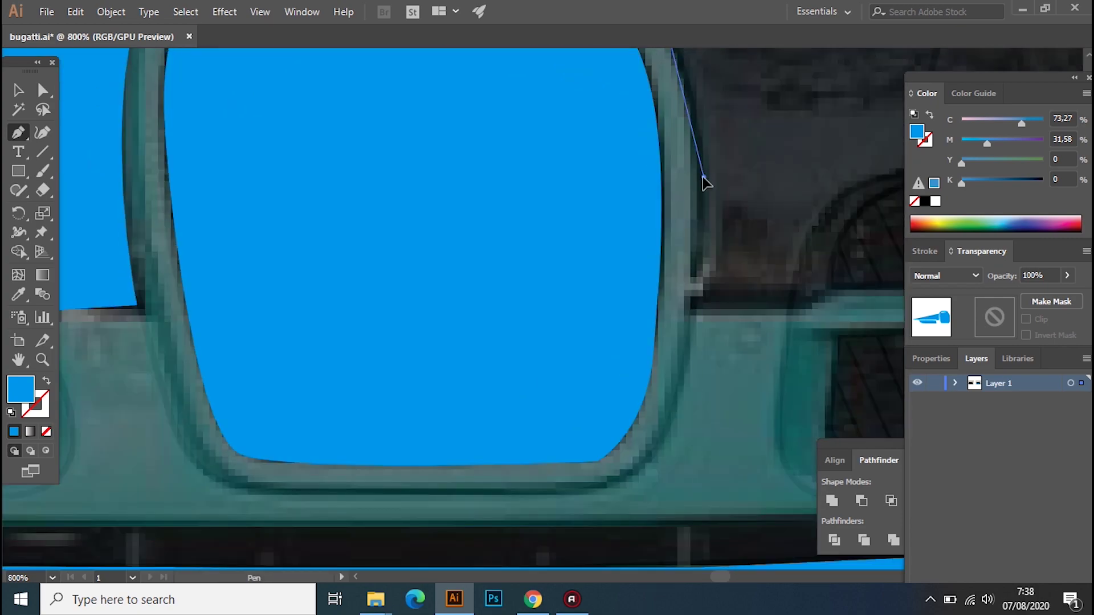
left_click_drag(425, 398, 453, 529)
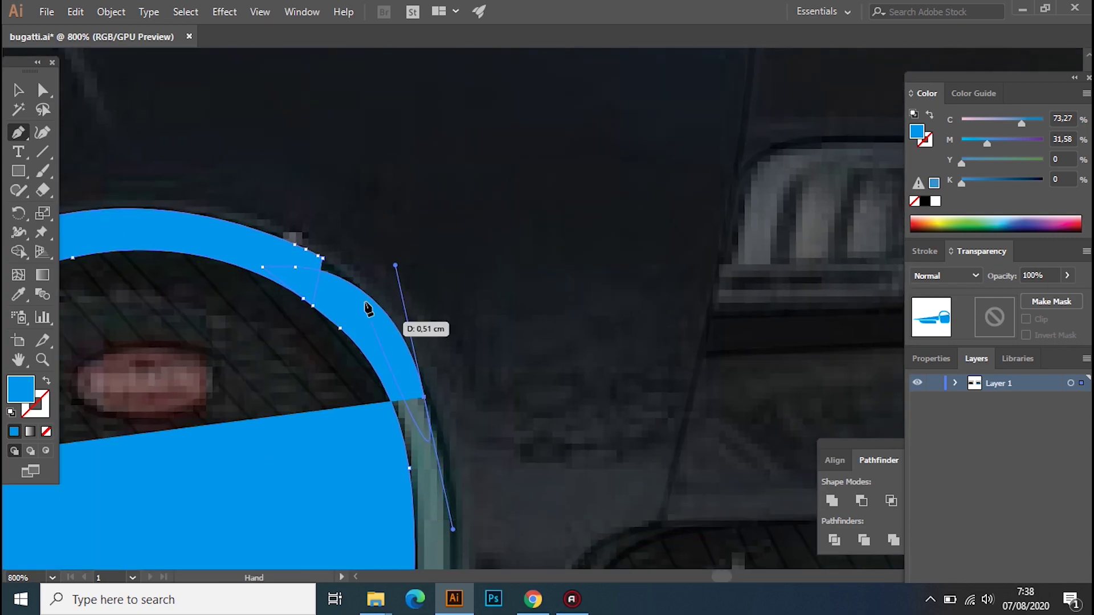
scroll(383, 268, "down", 4)
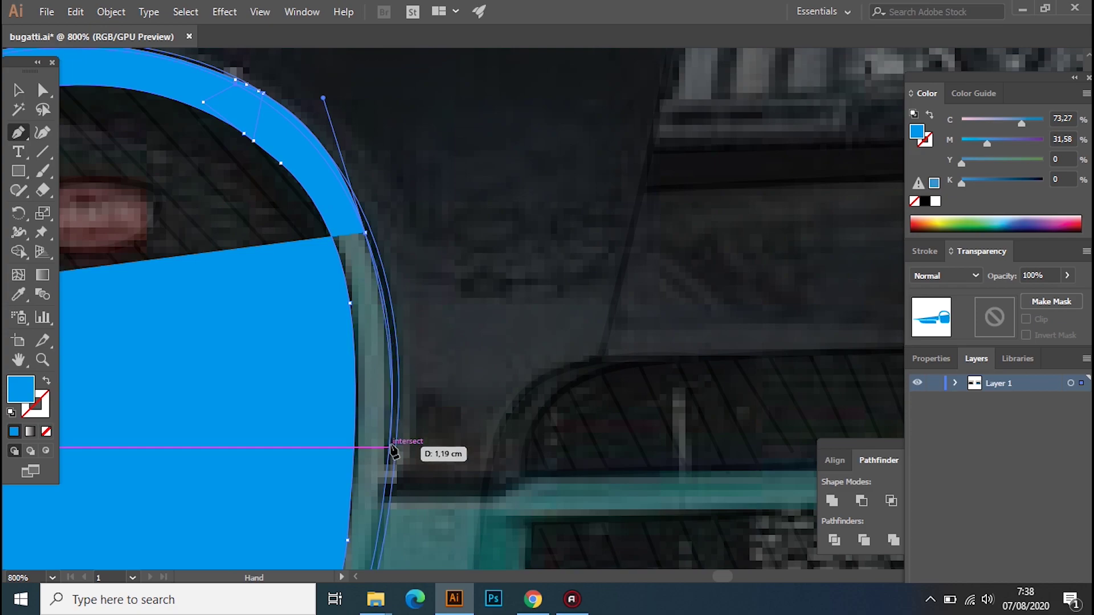
left_click(388, 502)
scroll(383, 507, "down", 2)
scroll(235, 410, "up", 2)
left_click(238, 405)
left_click(279, 381)
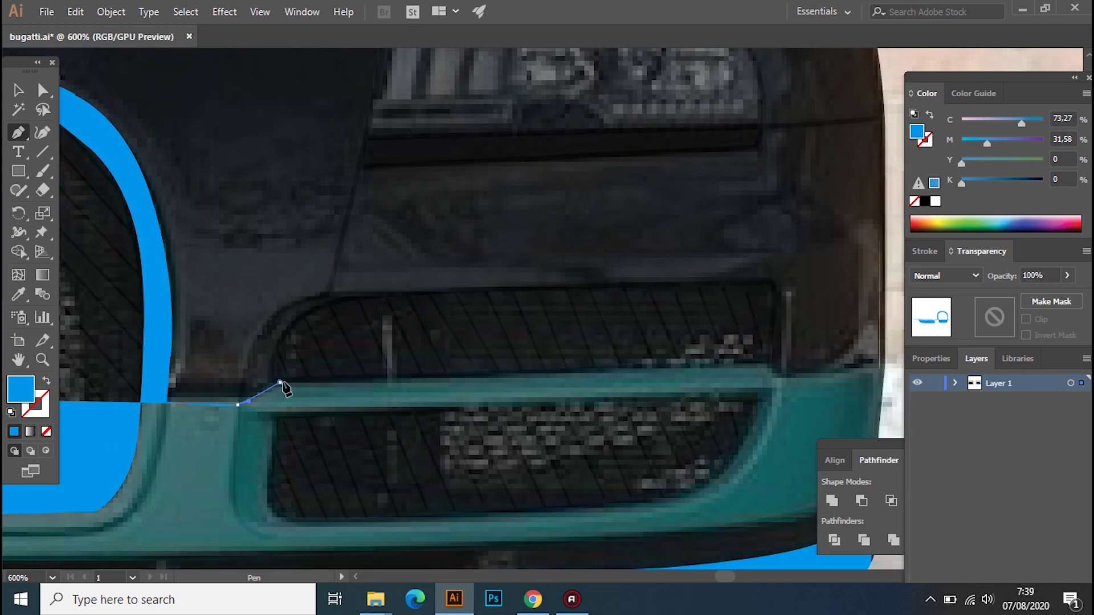
Outline the bumper's right end, its corner and its upper edge
left_click(767, 364)
scroll(767, 363, "down", 3)
left_click(520, 415)
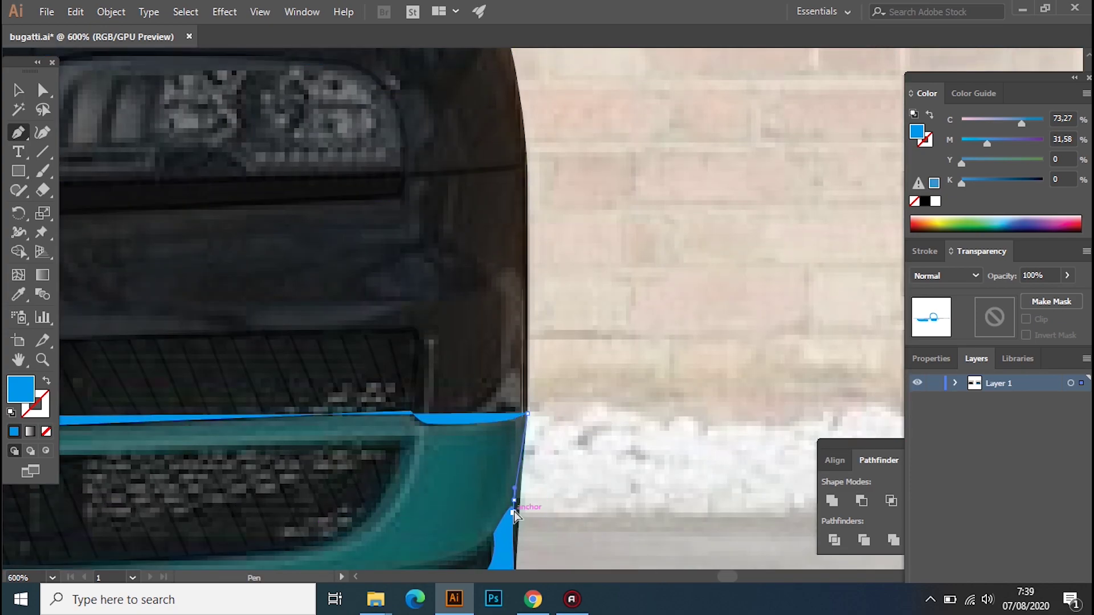
scroll(520, 415, "up", 3)
left_click(557, 357)
scroll(393, 353, "left", 5)
left_click(372, 297)
left_click(399, 284)
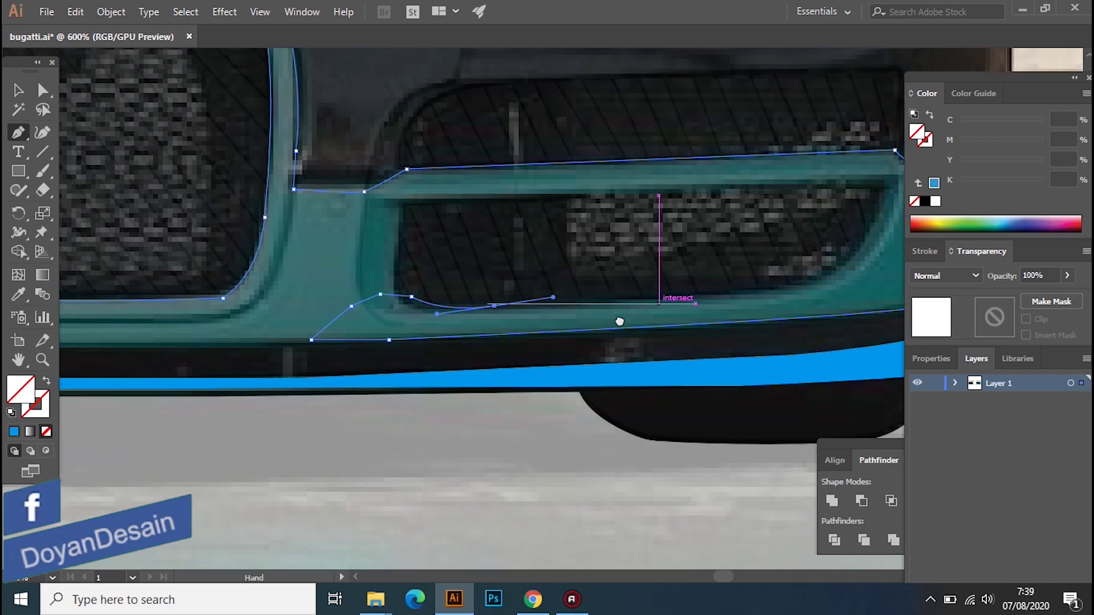
With fill removed, trace the grille's bottom edge and close the bumper trim outline
left_click(46, 432)
left_click(432, 308)
left_click(467, 312)
left_click(742, 297)
left_click(778, 291)
left_click(815, 284)
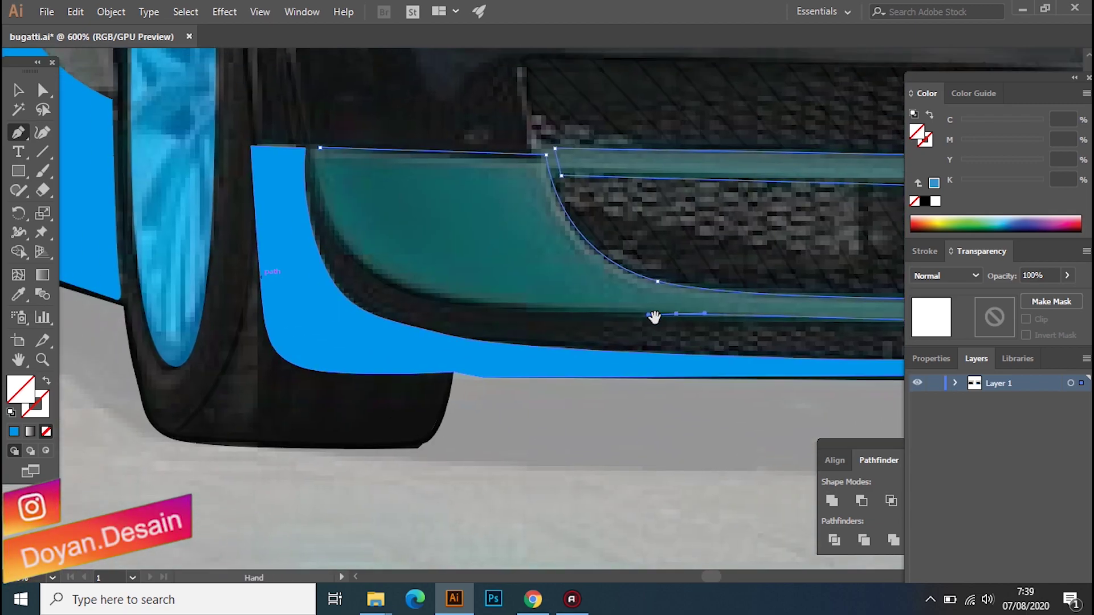
left_click_drag(677, 314, 648, 314)
left_click_drag(388, 281, 464, 317)
left_click_drag(306, 148, 318, 152)
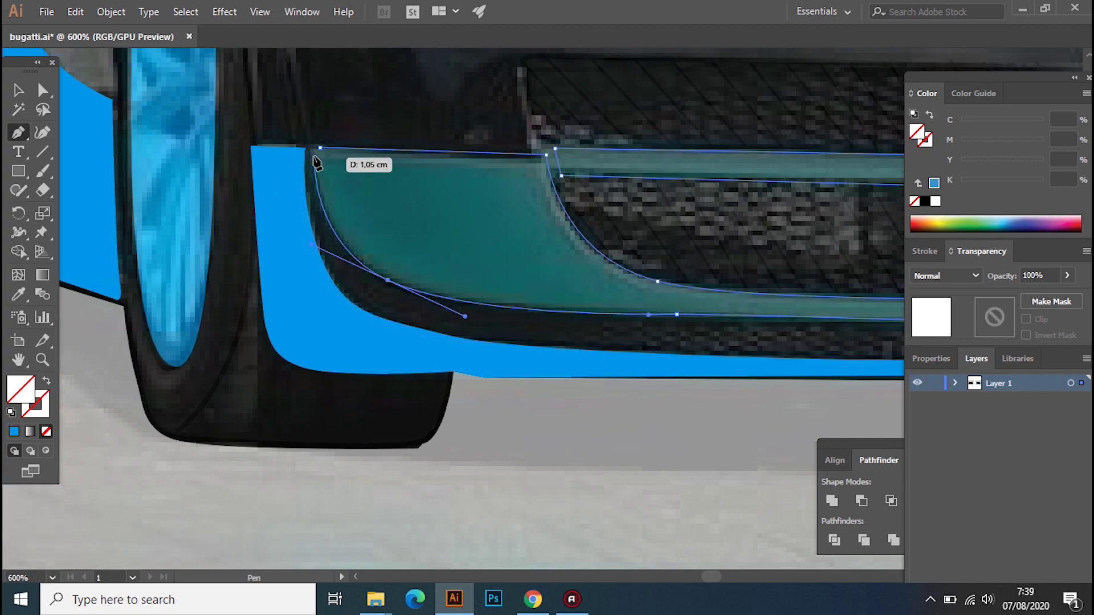
Fill the bumper trim blue, nudge one anchor, then zoom in on the mirror and A-pillar
left_click(18, 295)
left_click(86, 148)
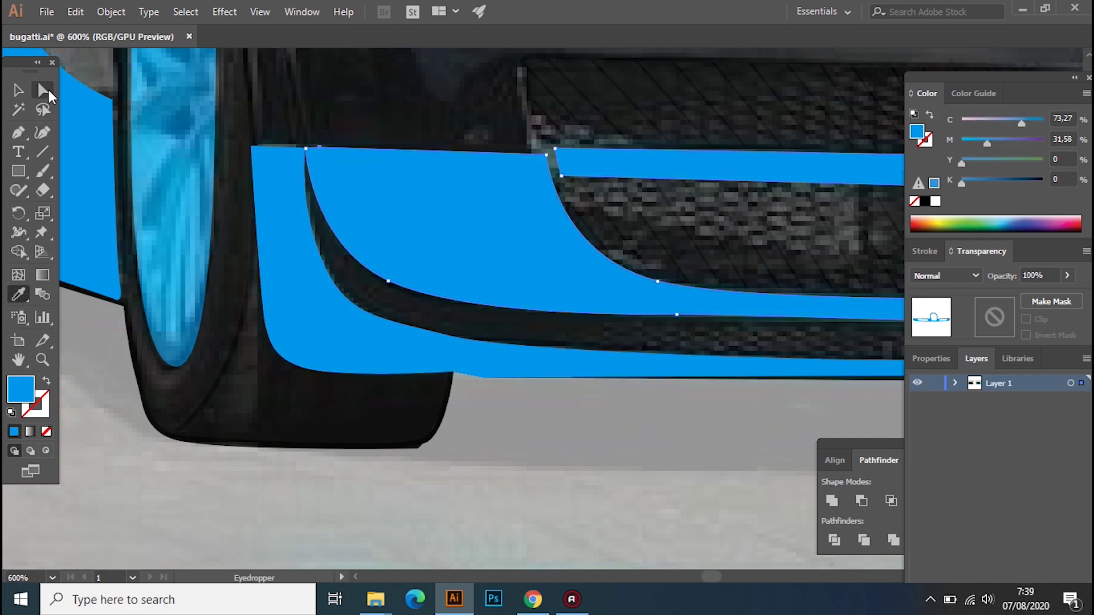
left_click_drag(556, 150, 550, 177)
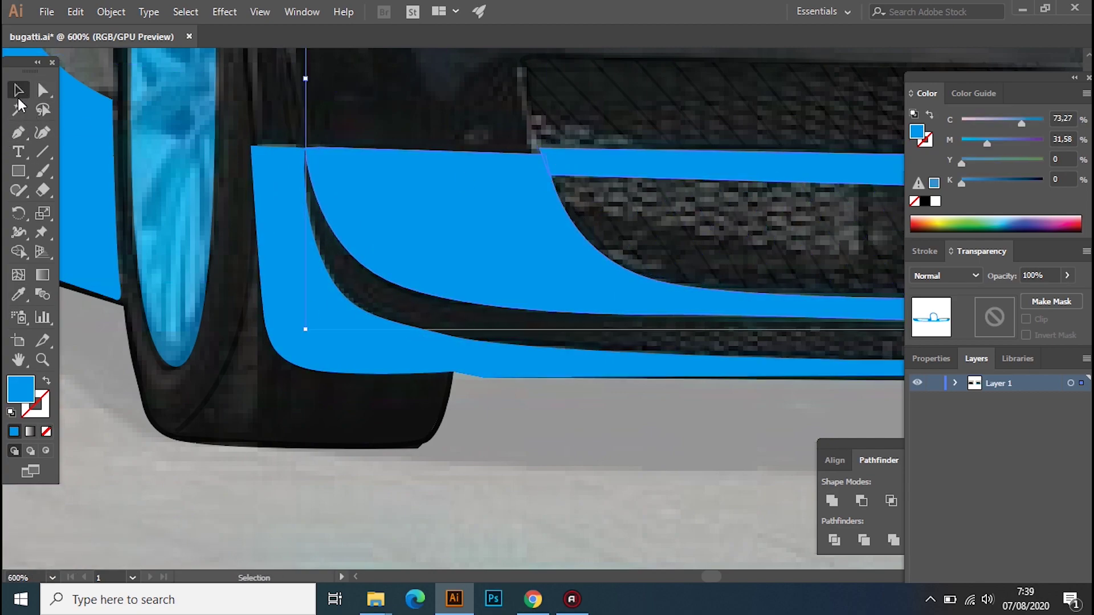
key("ctrl+0")
scroll(439, 188, "up", 1)
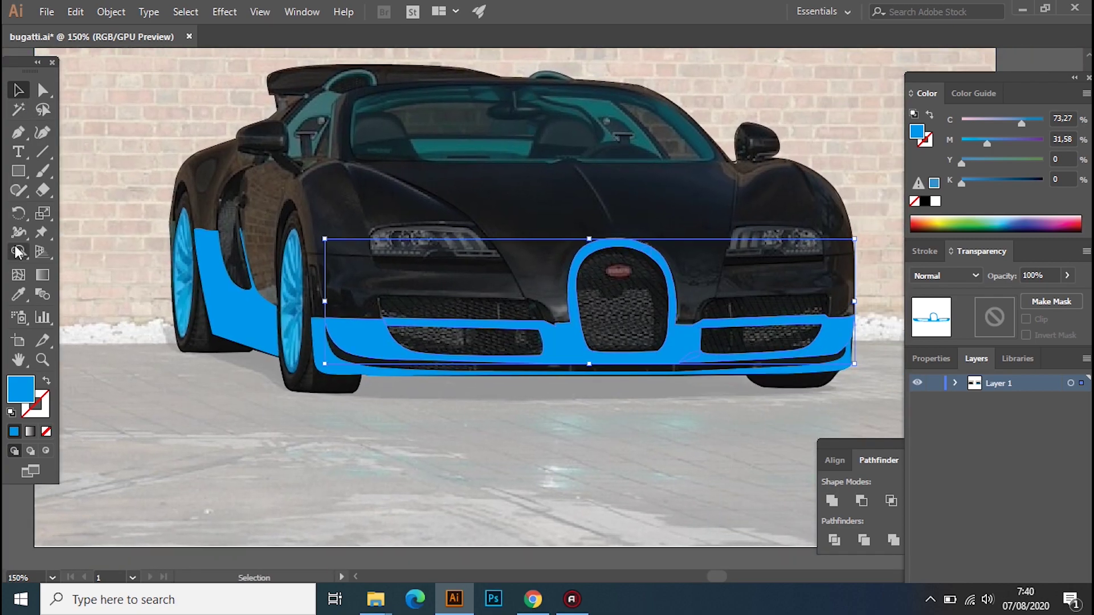
scroll(291, 325, "up", 3)
scroll(232, 452, "up", 5)
scroll(275, 371, "up", 2)
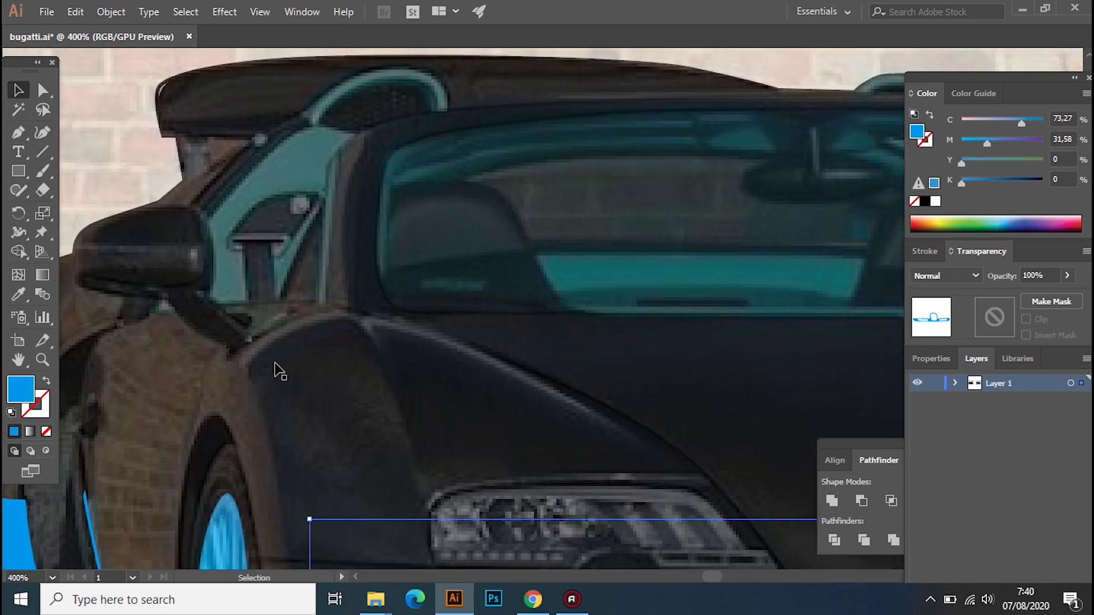
Trace a closed blue stripe over the A-pillar beside the mirror
key("p")
left_click(211, 215)
left_click(319, 126)
left_click(355, 133)
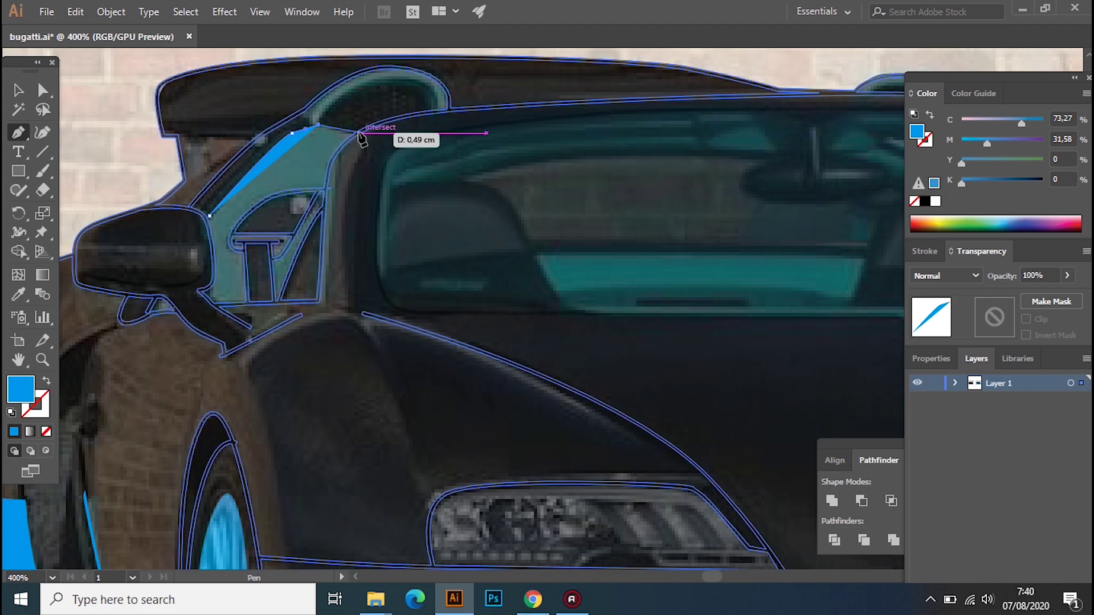
left_click(329, 163)
left_click(328, 188)
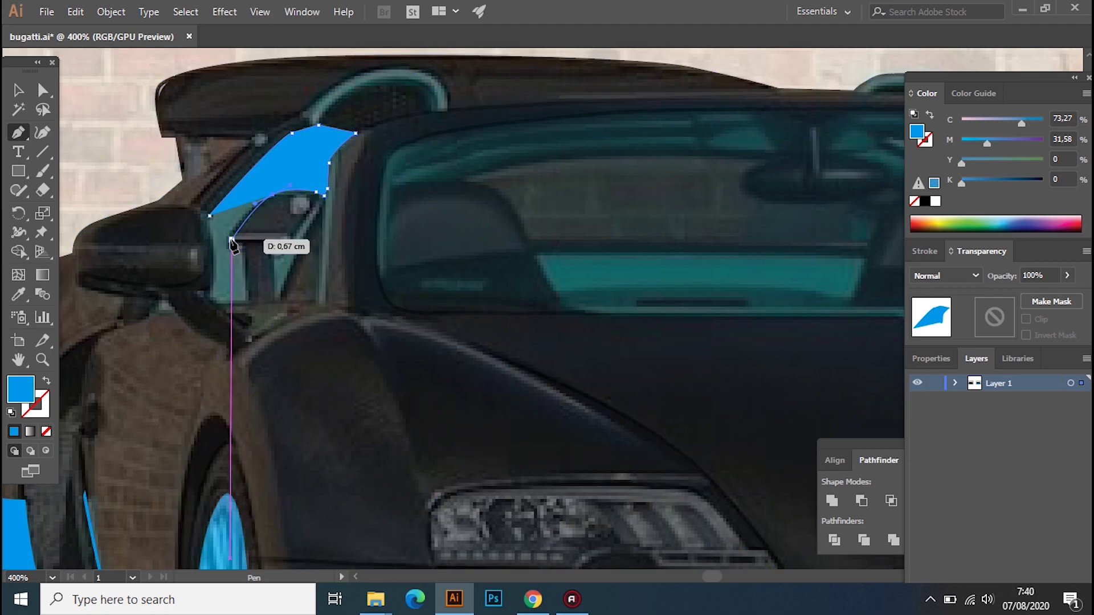
left_click(216, 304)
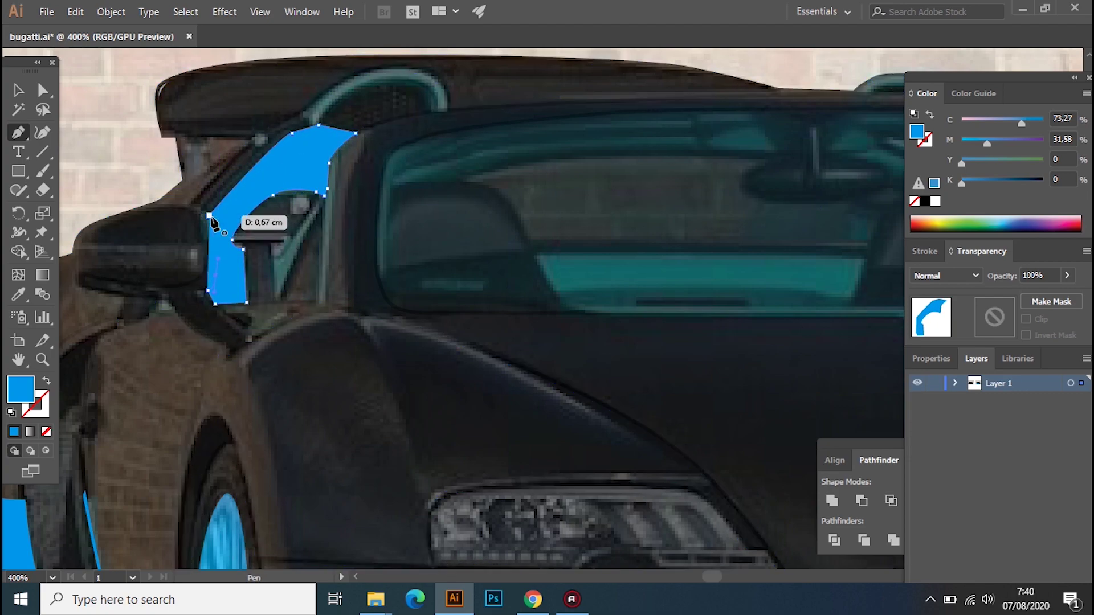
left_click(272, 258)
left_click(292, 236)
left_click(321, 211)
Start a side-window glass shape and set its lower-right corner
scroll(332, 213, "up", 2)
scroll(332, 212, "right", 4)
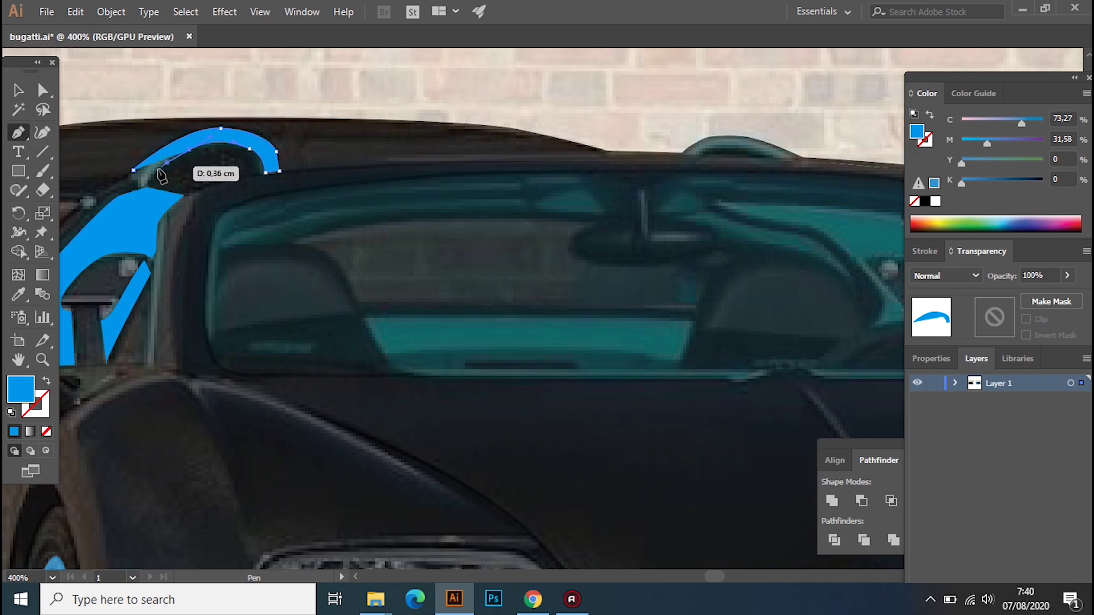
scroll(228, 239, "right", 3)
left_click(246, 295)
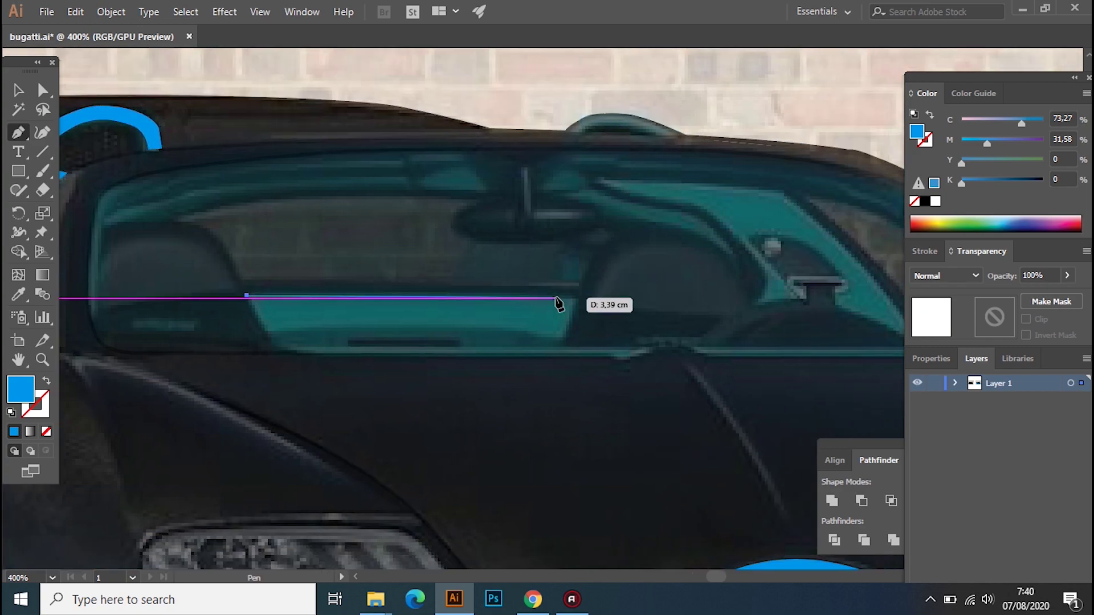
left_click(564, 342)
scroll(239, 319, "right", 3)
scroll(240, 319, "down", 1)
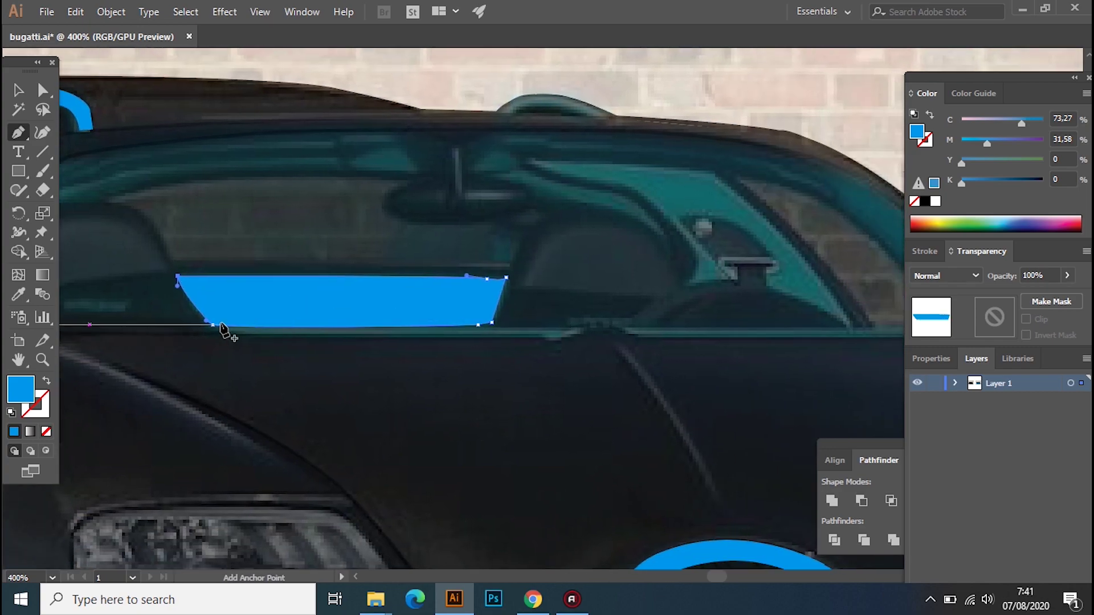
Complete the side-window glass shape's bottom-left, top and left edges and close it
left_click(212, 326)
scroll(378, 293, "up", 1)
scroll(379, 293, "left", 3)
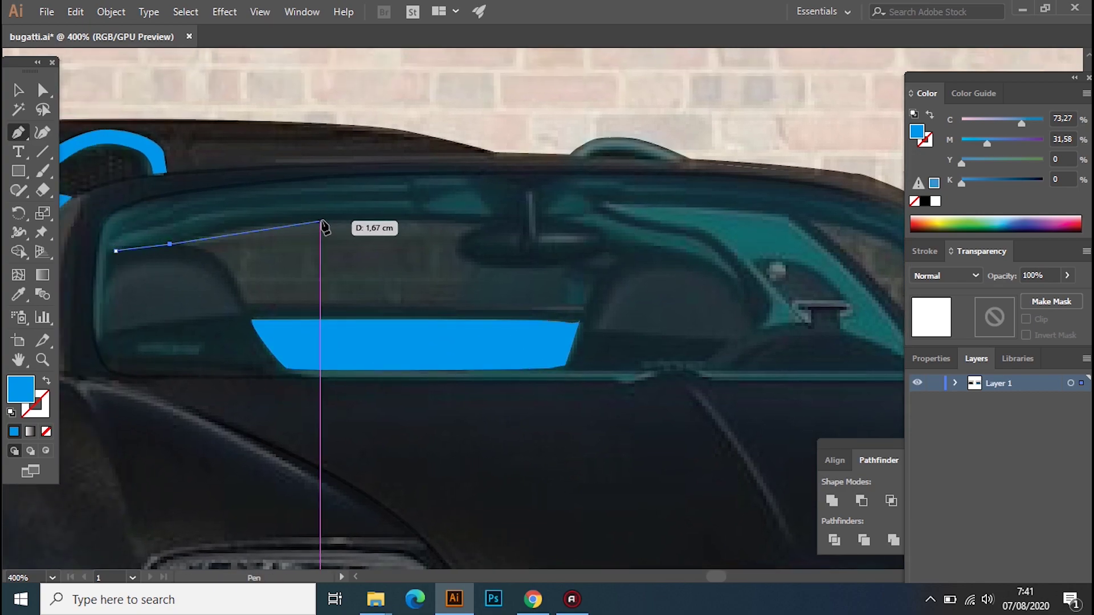
left_click(500, 218)
left_click(475, 187)
left_click(143, 208)
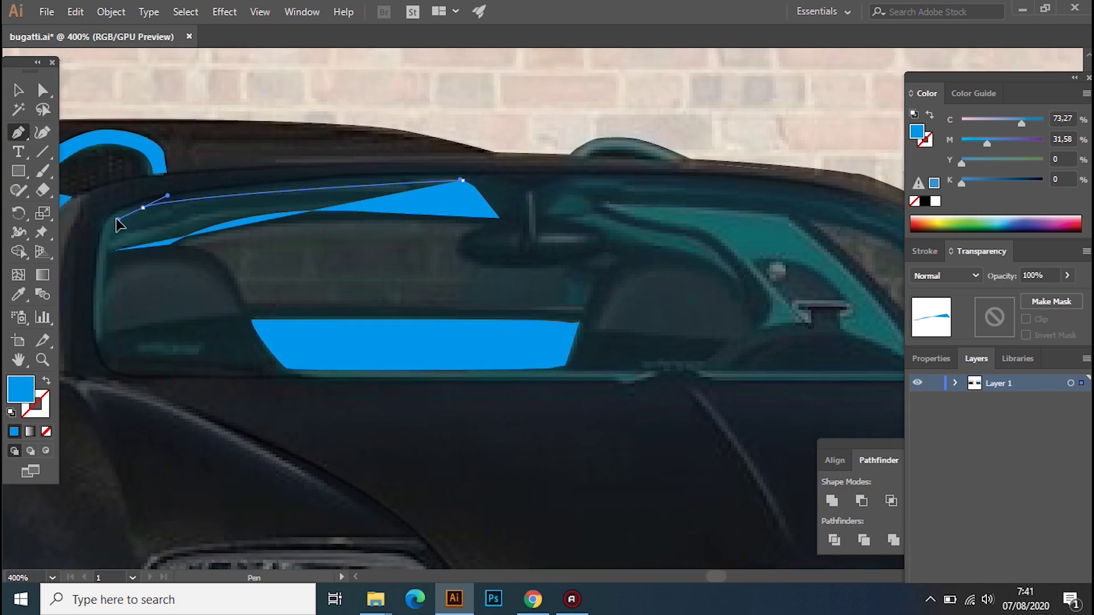
left_click(101, 228)
left_click(116, 250)
Trace a bottom-left glass wedge and the glass around the mirror stem
left_click(95, 324)
left_click(102, 229)
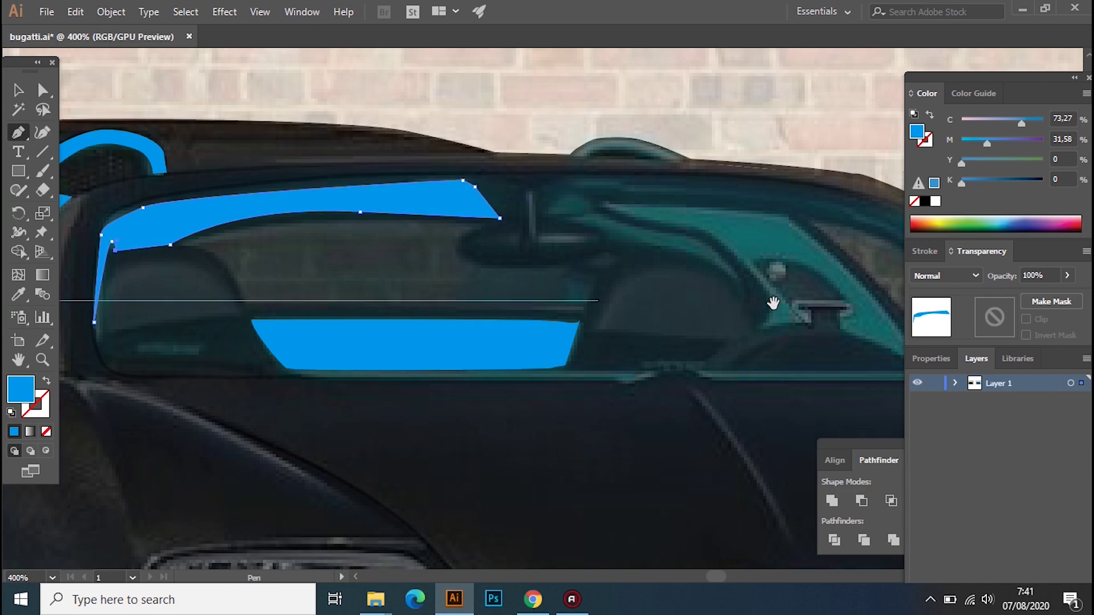
scroll(260, 232, "right", 5)
scroll(259, 232, "up", 1)
left_click(547, 351)
left_click(571, 394)
left_click(503, 356)
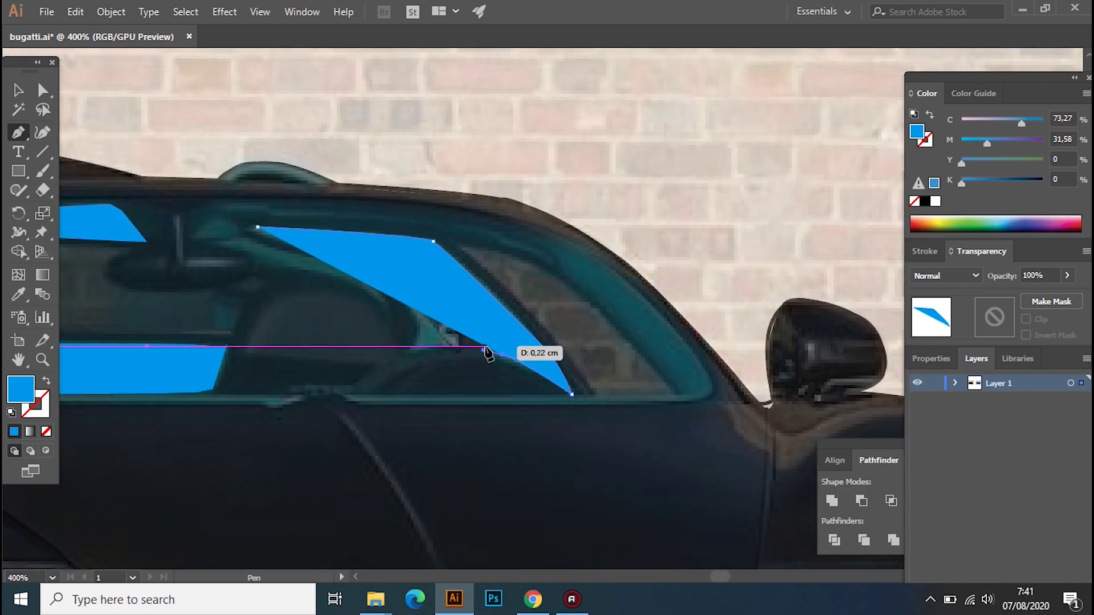
left_click(492, 324)
left_click(441, 325)
left_click(451, 344)
left_click(403, 354)
Begin the windshield glass outline and give it the blue sampled from existing glass
left_click(46, 435)
left_click_drag(414, 317, 358, 262)
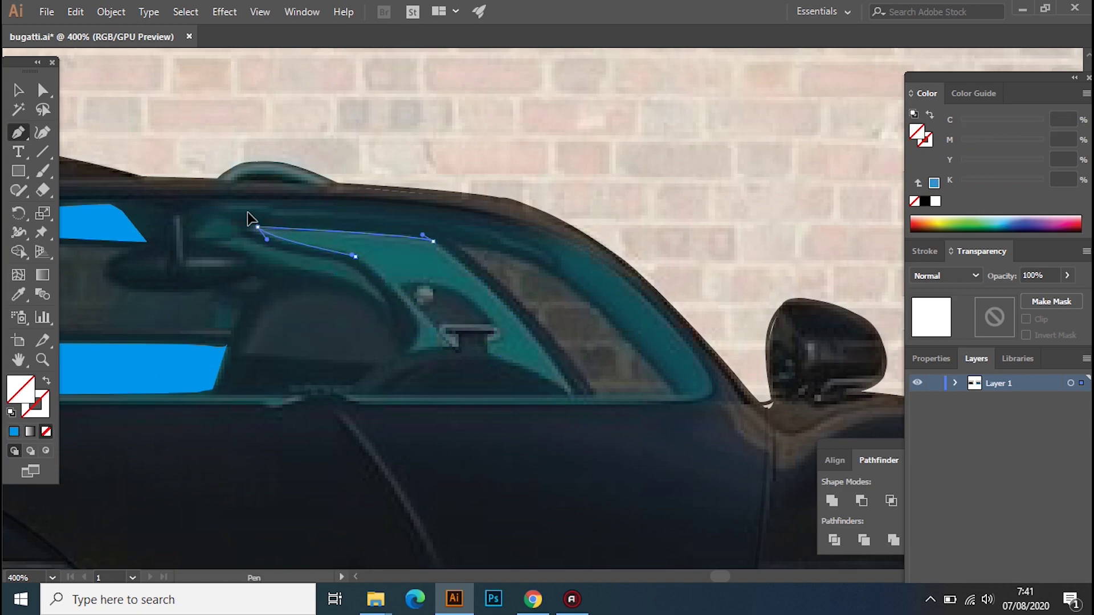
left_click(20, 294)
left_click(127, 350)
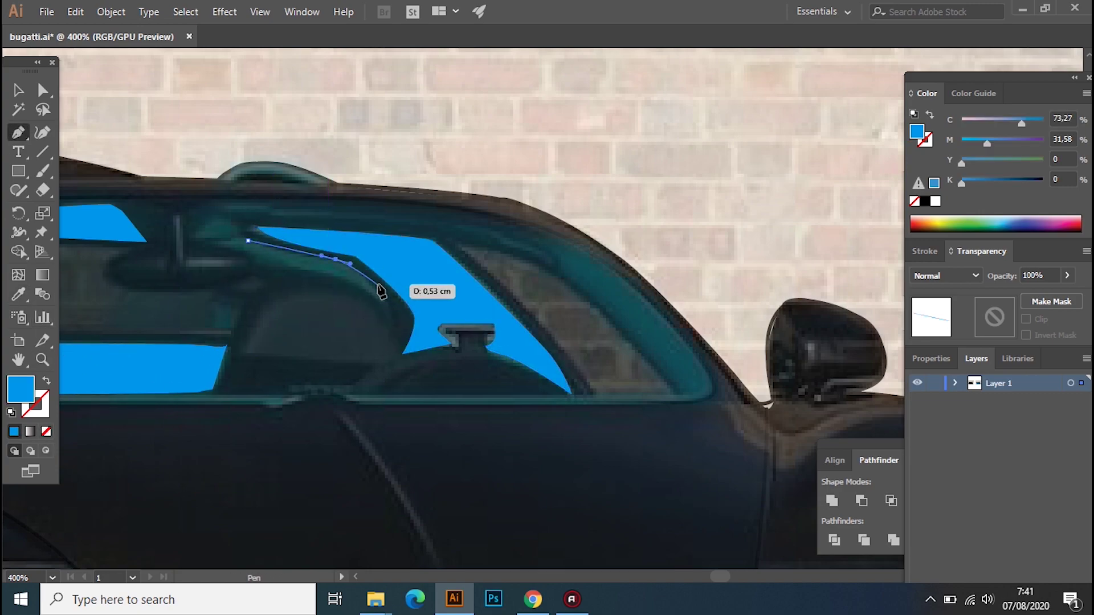
left_click(336, 275)
left_click(270, 275)
left_click(253, 258)
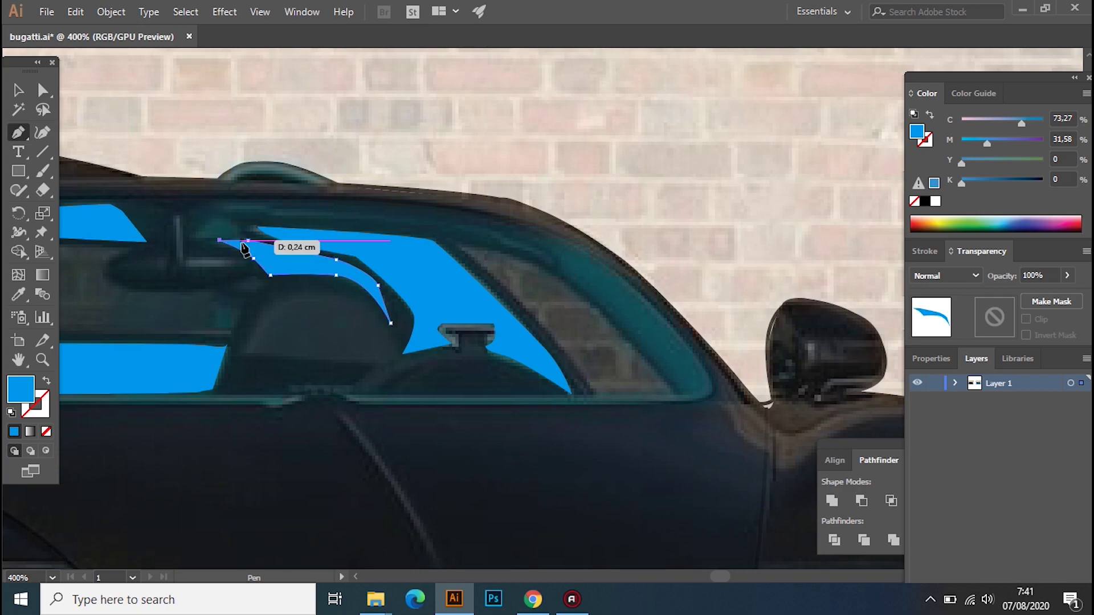
Trace the windshield's bottom edge, right side and top-left corner, then outline the left headrest
scroll(459, 237, "right", 2)
left_click(628, 375)
left_click(593, 380)
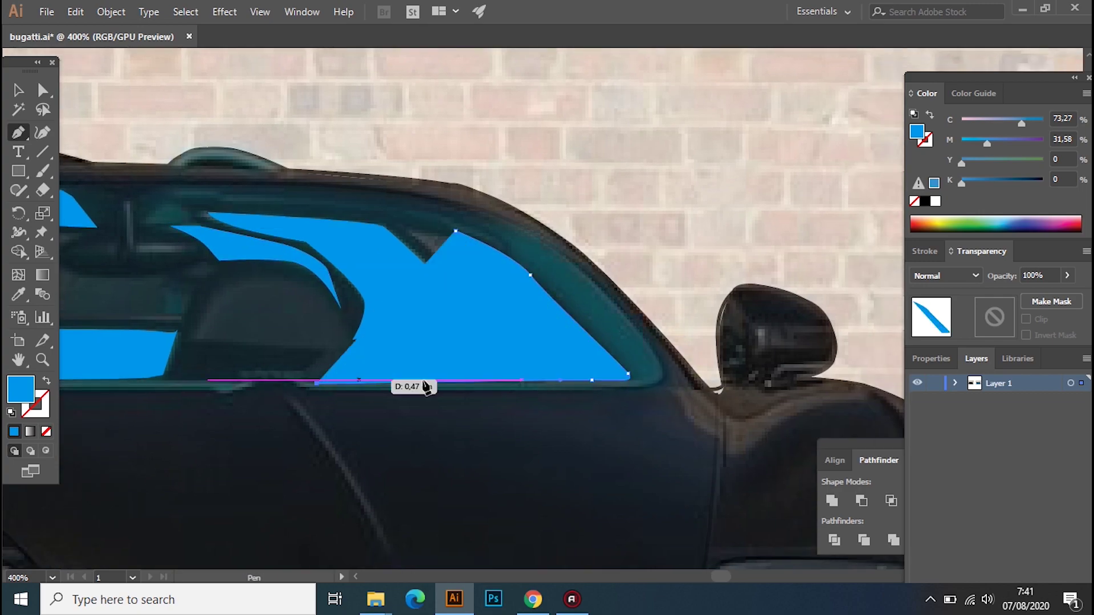
left_click(660, 361)
left_click(455, 215)
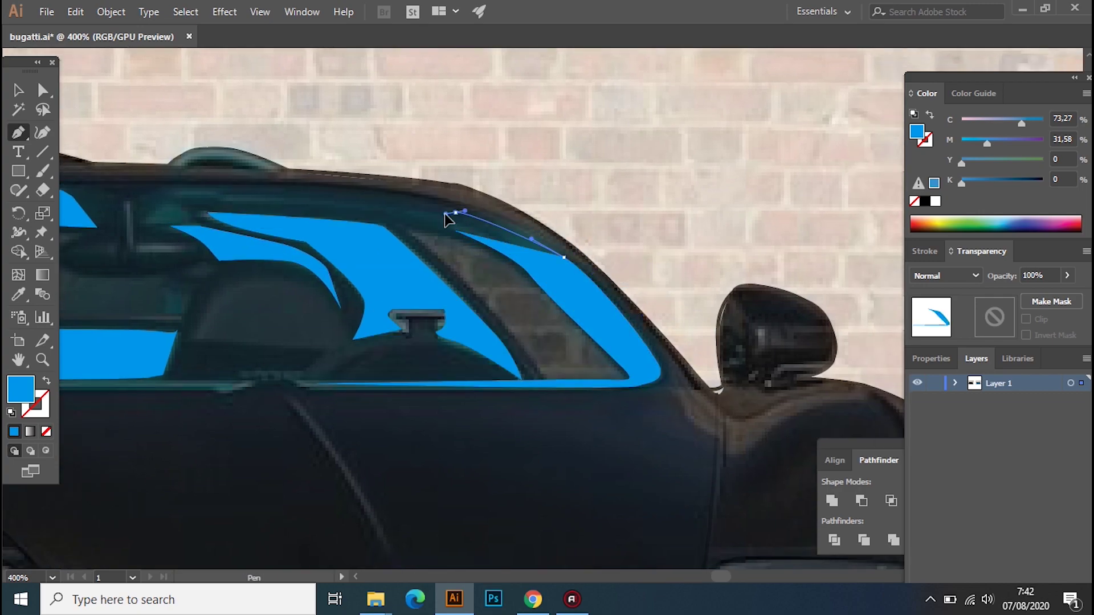
scroll(484, 256, "left", 5)
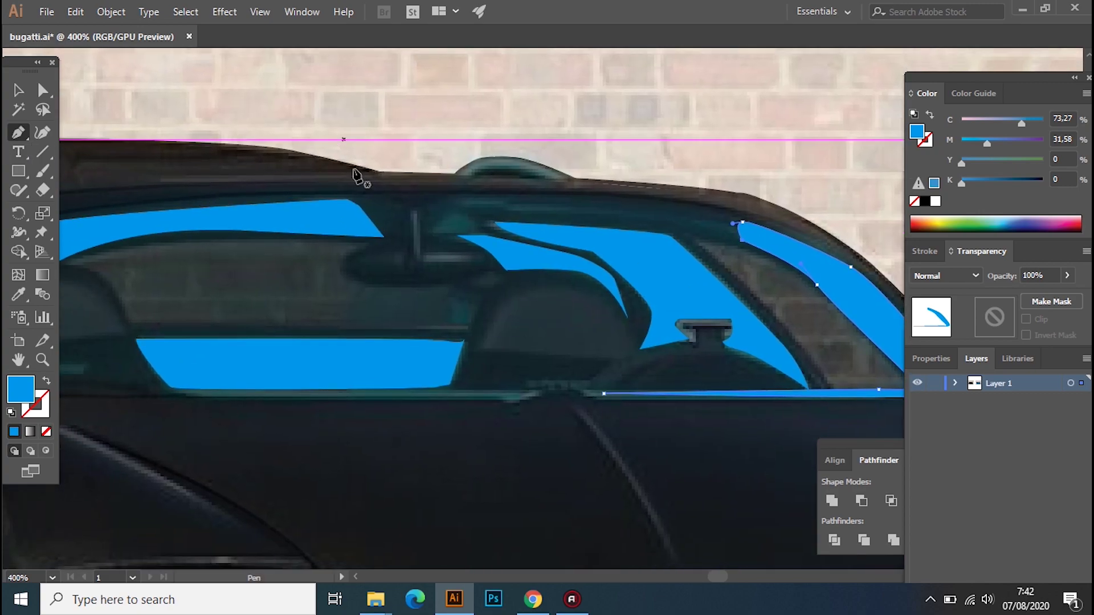
scroll(213, 258, "left", 3)
scroll(213, 257, "down", 1)
left_click(234, 242)
left_click(265, 284)
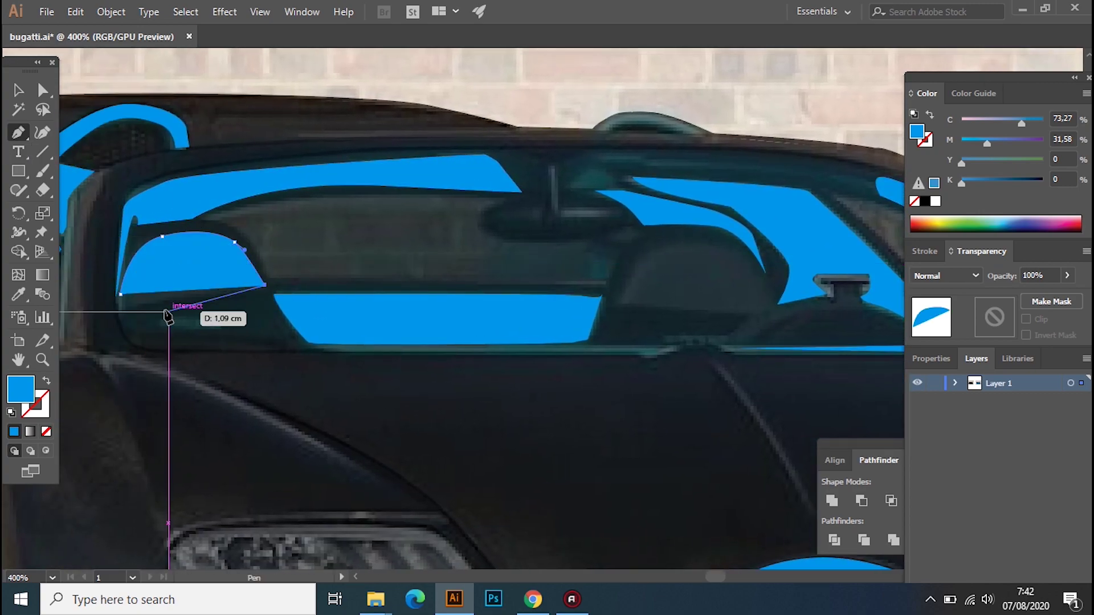
Close the left headrest with a dark grey fill and outline the curved right headrest
double_click(22, 392)
left_click(288, 410)
left_click(665, 264)
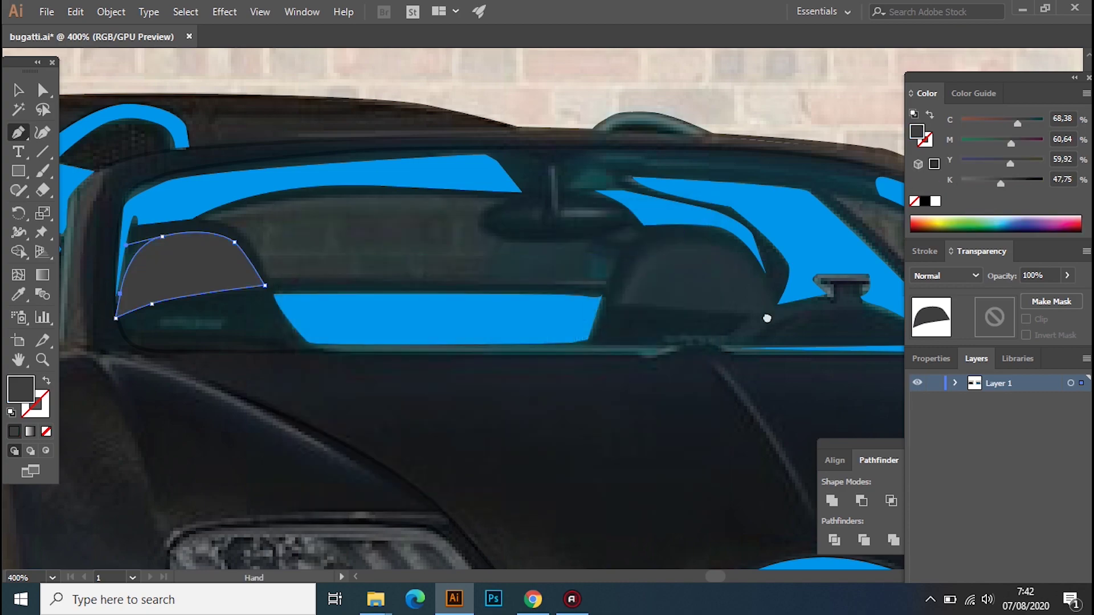
scroll(570, 285, "right", 2)
left_click(566, 315)
left_click_drag(632, 256, 690, 263)
left_click(710, 291)
left_click(724, 317)
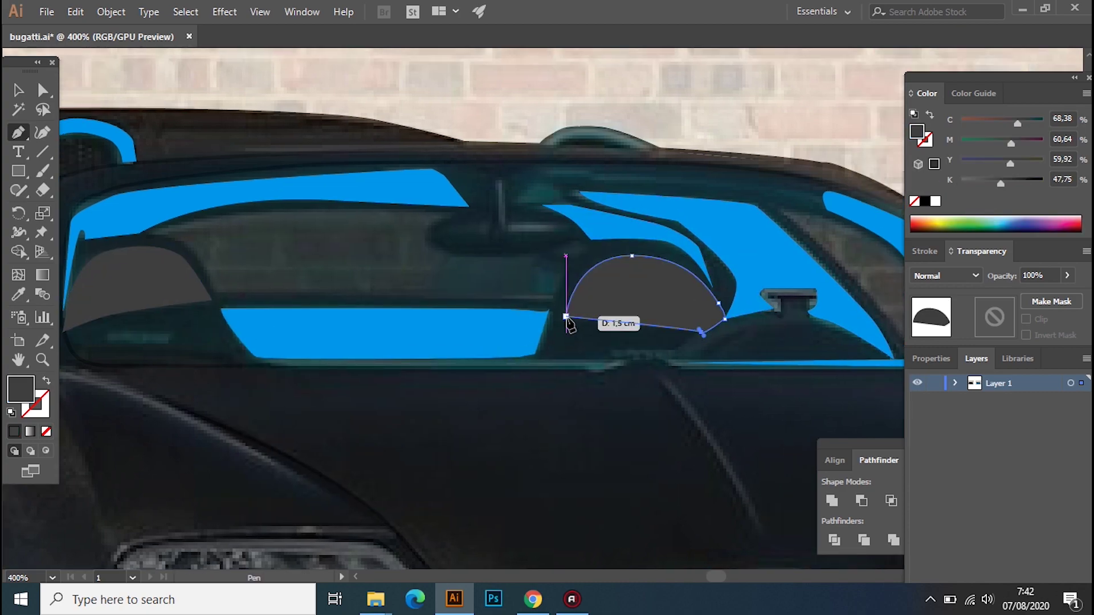
left_click(676, 354)
Outline the rear-view mirror and the first mirror strut shape
left_click_drag(502, 217, 661, 250)
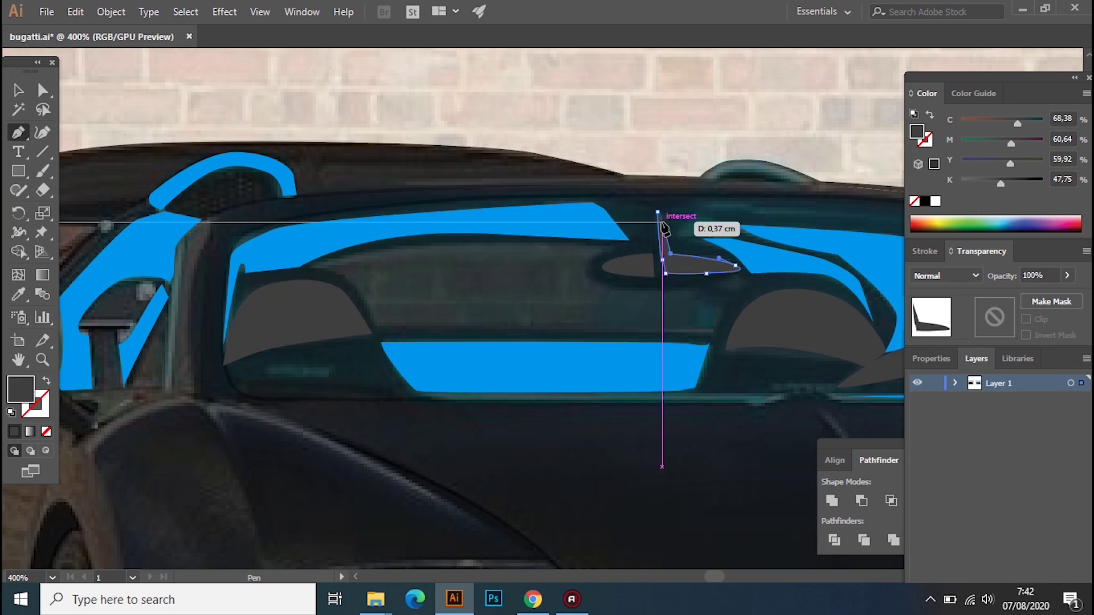
left_click(662, 200)
scroll(399, 285, "down", 3)
left_click(177, 267)
left_click(237, 264)
left_click(178, 280)
left_click(237, 264)
Trace a second strut shape down the right side and fill it dark grey
left_click(180, 271)
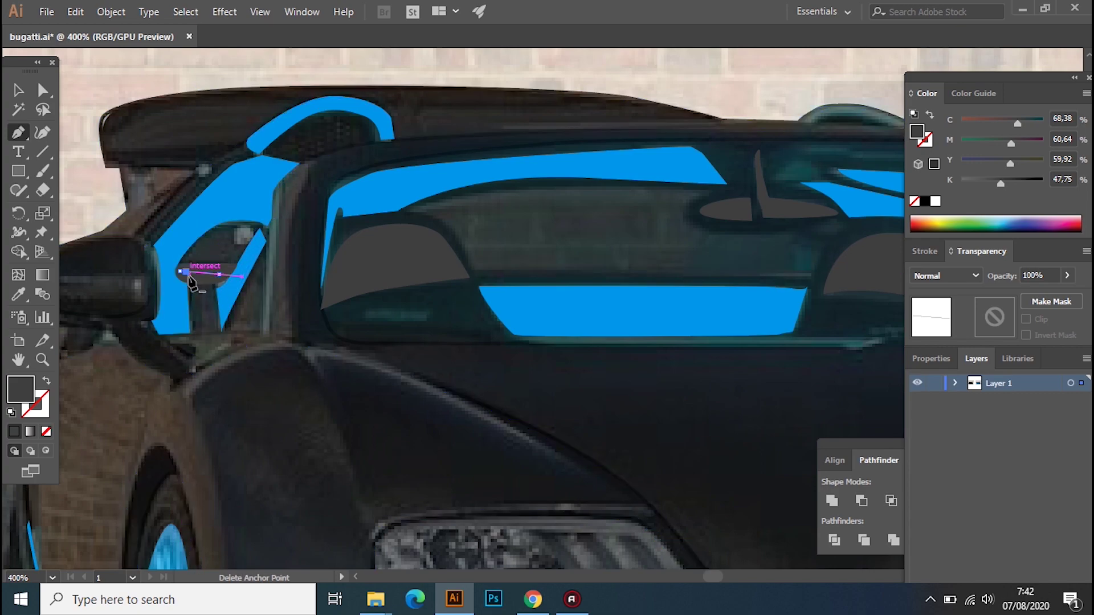
left_click(220, 274)
left_click(214, 278)
left_click(225, 330)
left_click(220, 279)
double_click(31, 393)
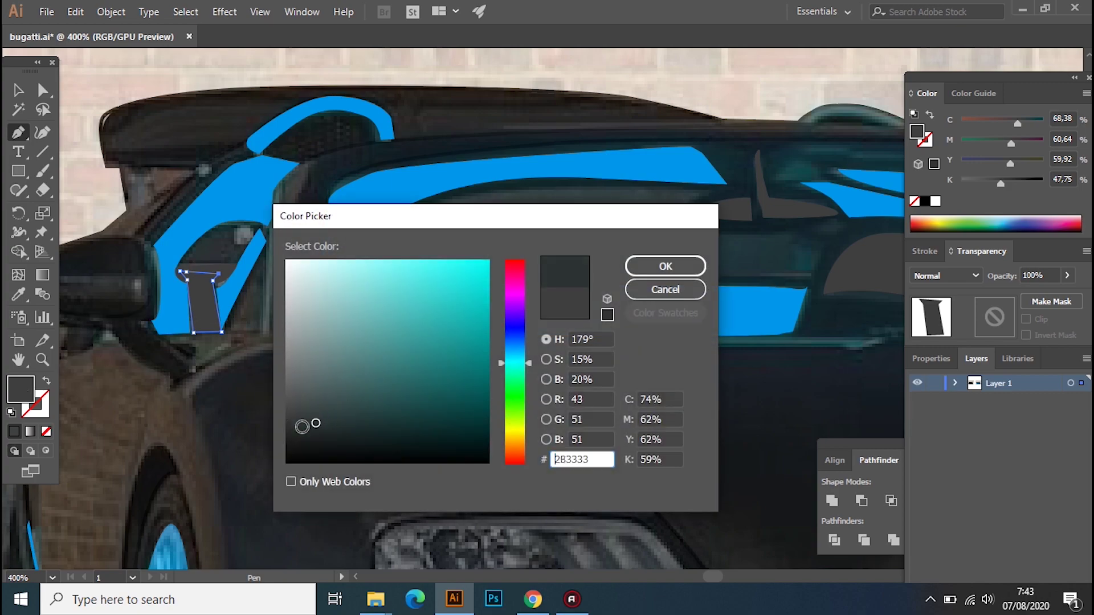
left_click(661, 266)
left_click(17, 90)
left_click(544, 240)
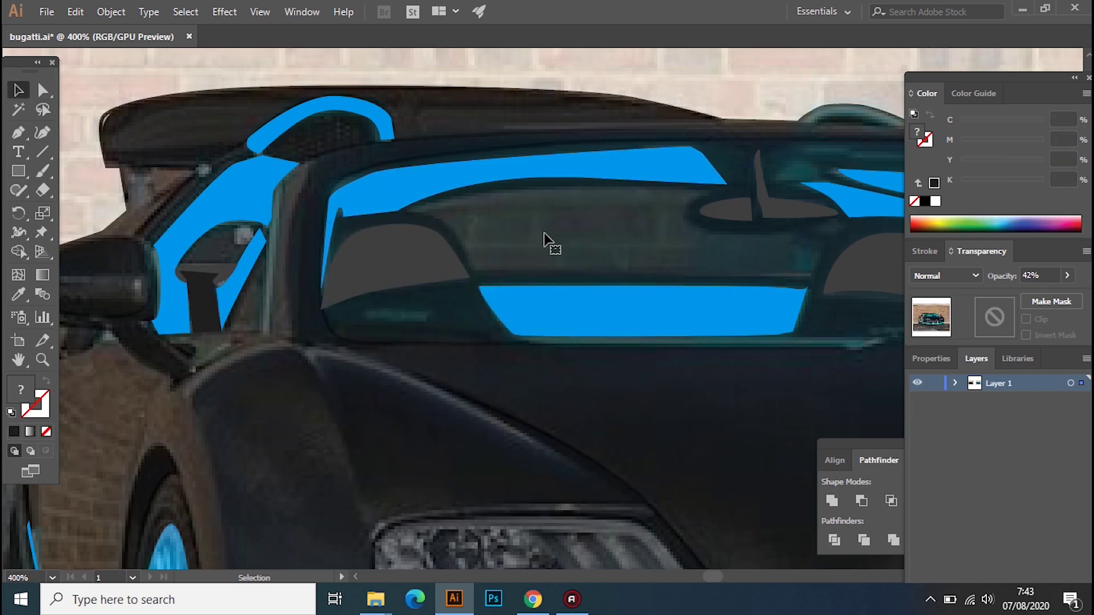
Trace a closed shape around the whole windshield along the roof line
scroll(646, 259, "down", 2)
left_click(330, 273)
left_click(317, 263)
left_click(324, 196)
left_click(581, 173)
left_click(739, 198)
left_click(805, 275)
left_click(629, 275)
left_click(568, 277)
left_click(330, 273)
double_click(19, 399)
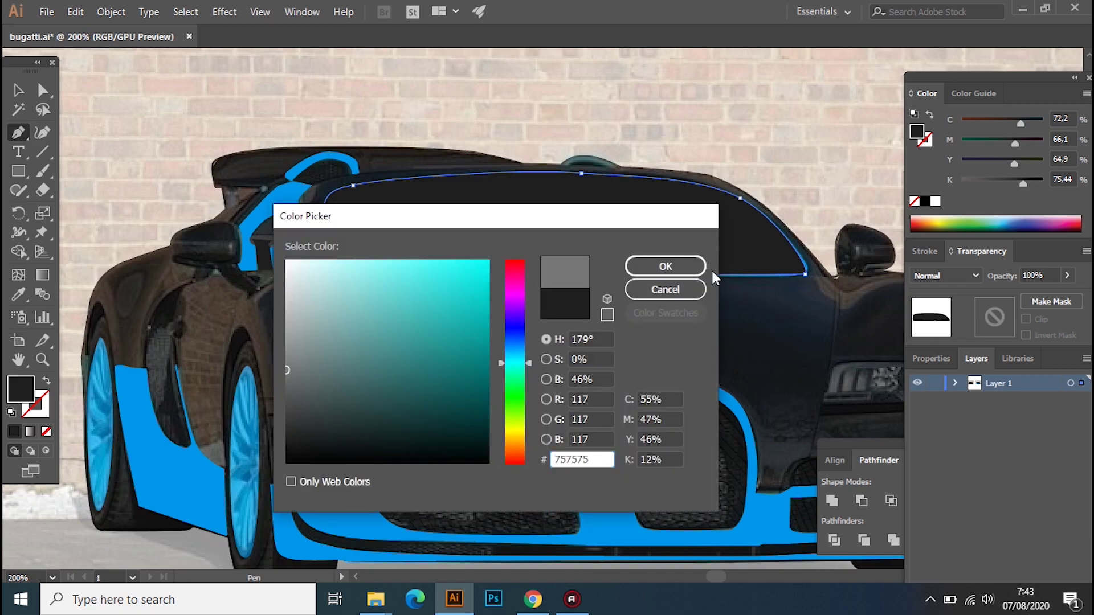
Give the windshield shape a grey fill at 53% opacity
left_click(701, 268)
left_click(1033, 276)
type("53")
key("Return")
key("v")
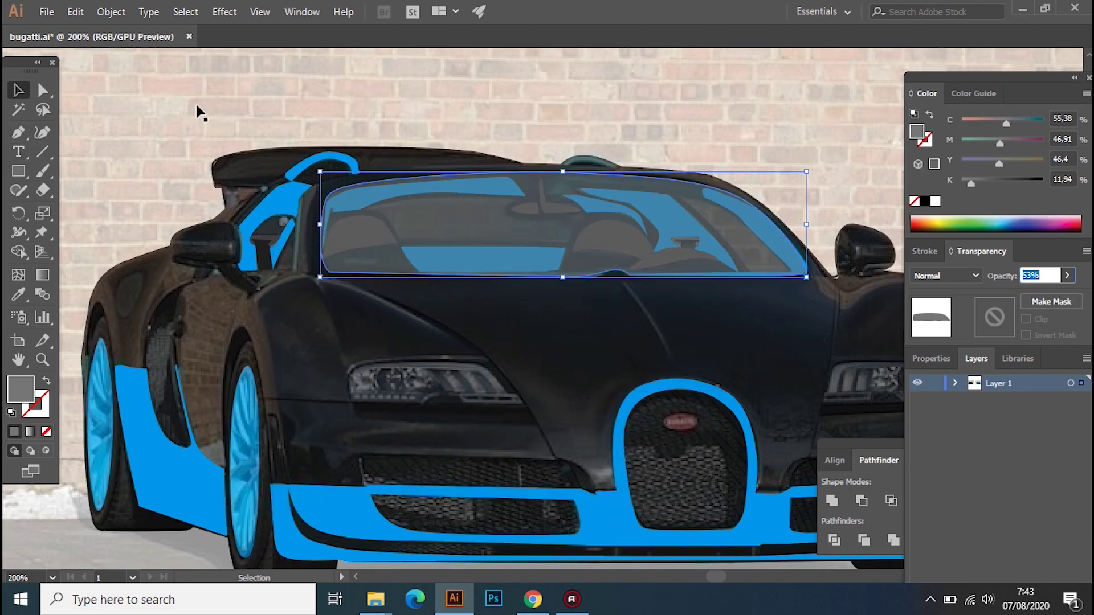
scroll(196, 111, "down", 3)
left_click(194, 248)
Pen-draw the side intake behind the front wheel and fill it dark grey
key("p")
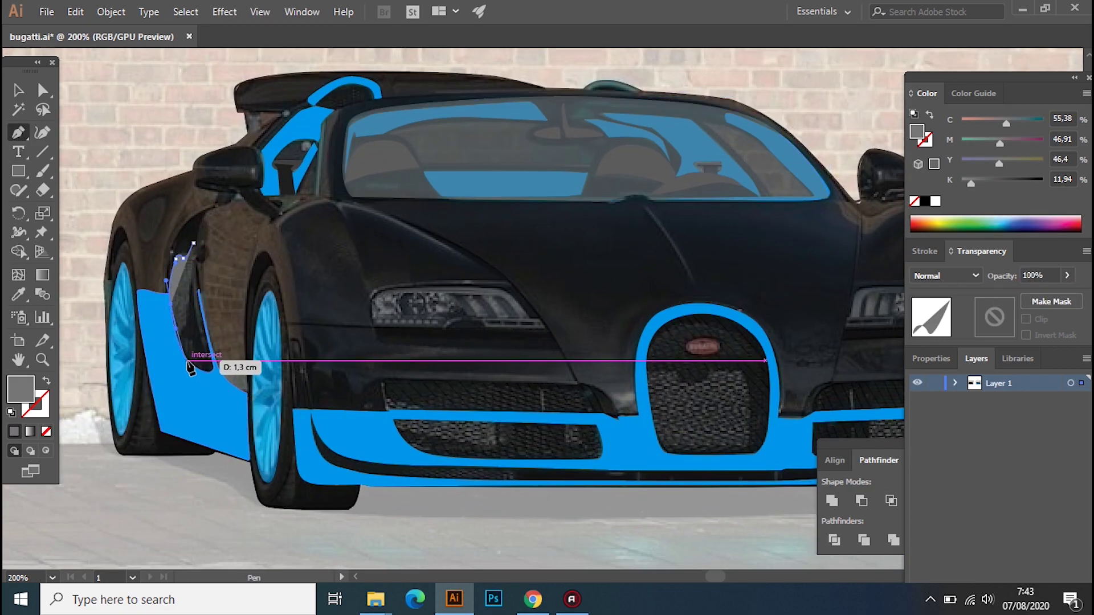
left_click(190, 363)
double_click(17, 394)
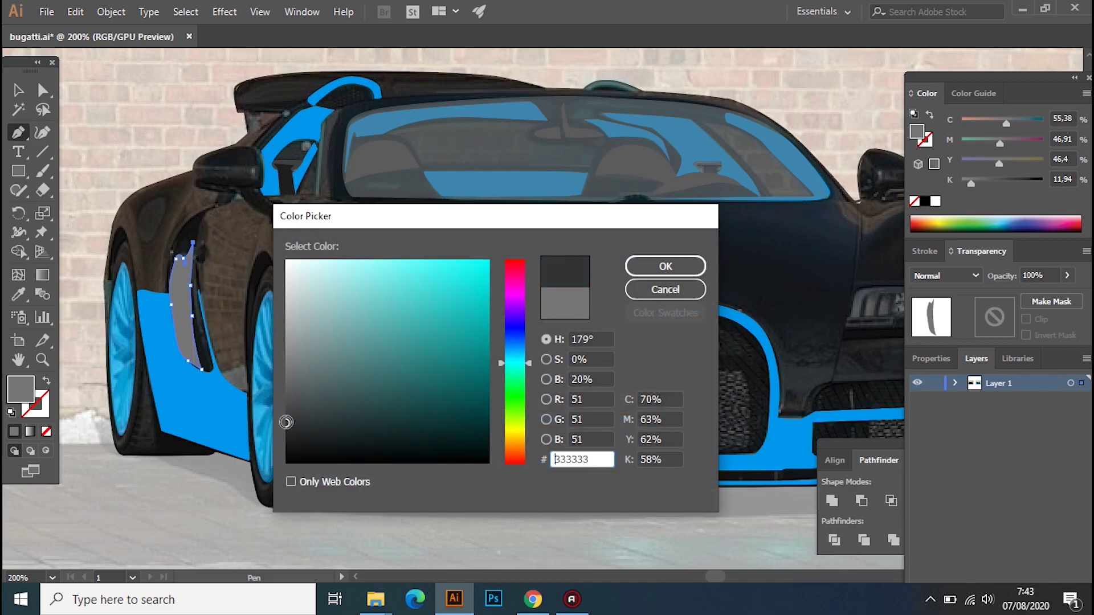
left_click(661, 266)
left_click_drag(430, 354, 388, 345)
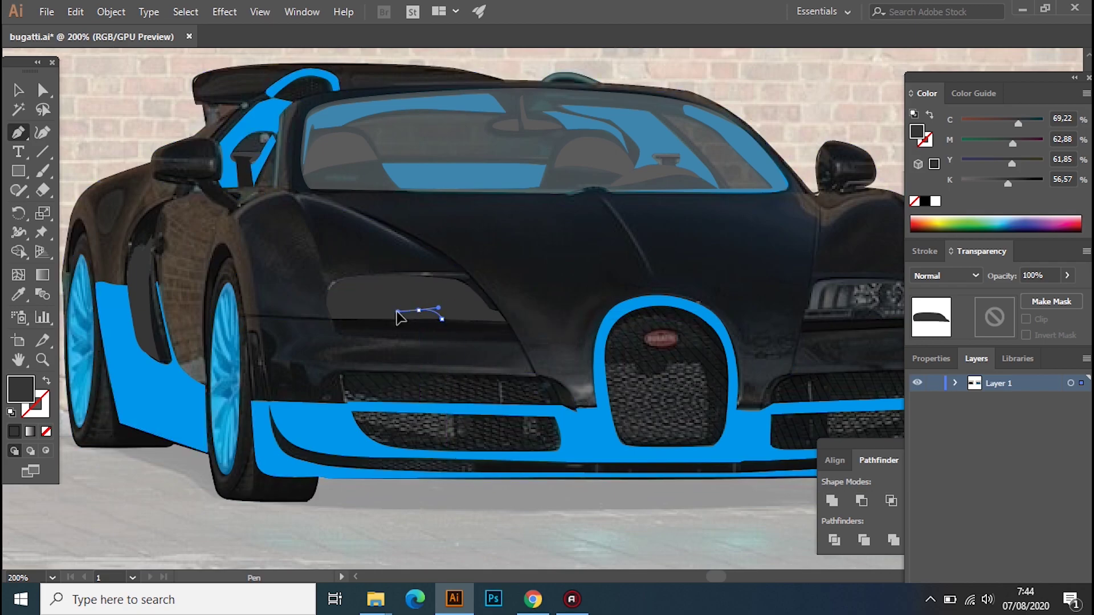
Trace both headlights as curved shapes filled light grey
left_click(332, 319)
double_click(20, 392)
left_click(661, 266)
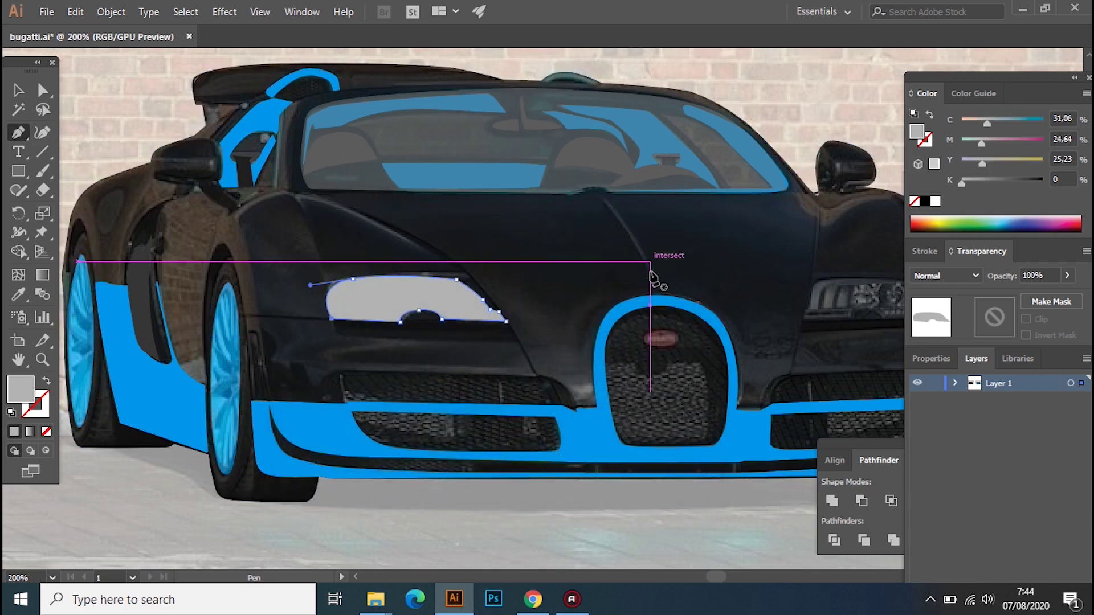
left_click_drag(655, 253, 364, 253)
left_click(499, 298)
left_click_drag(516, 262, 530, 262)
left_click(628, 301)
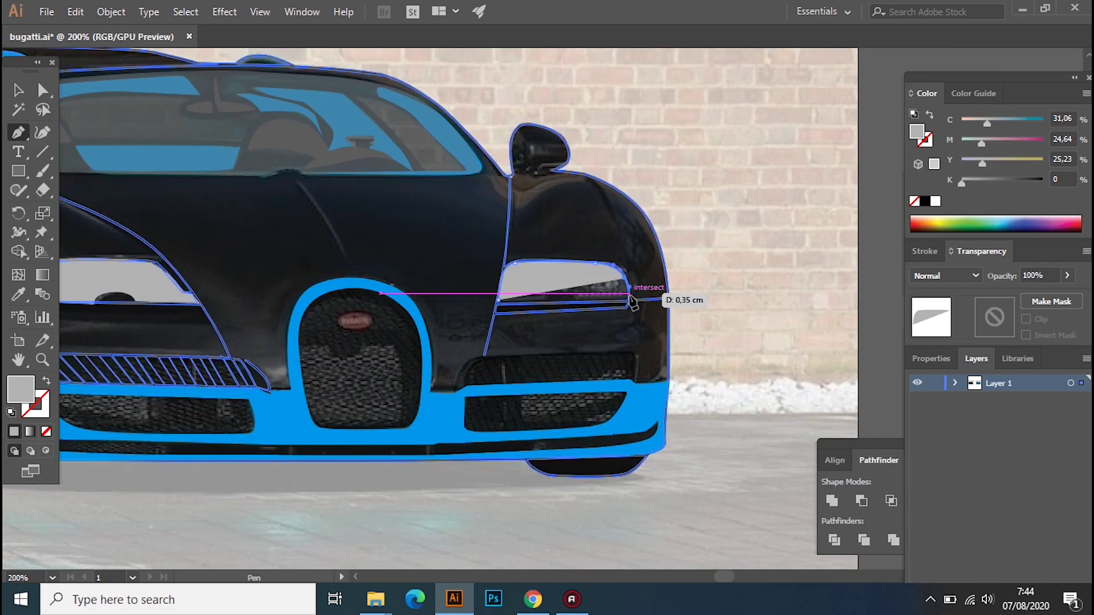
left_click(499, 301)
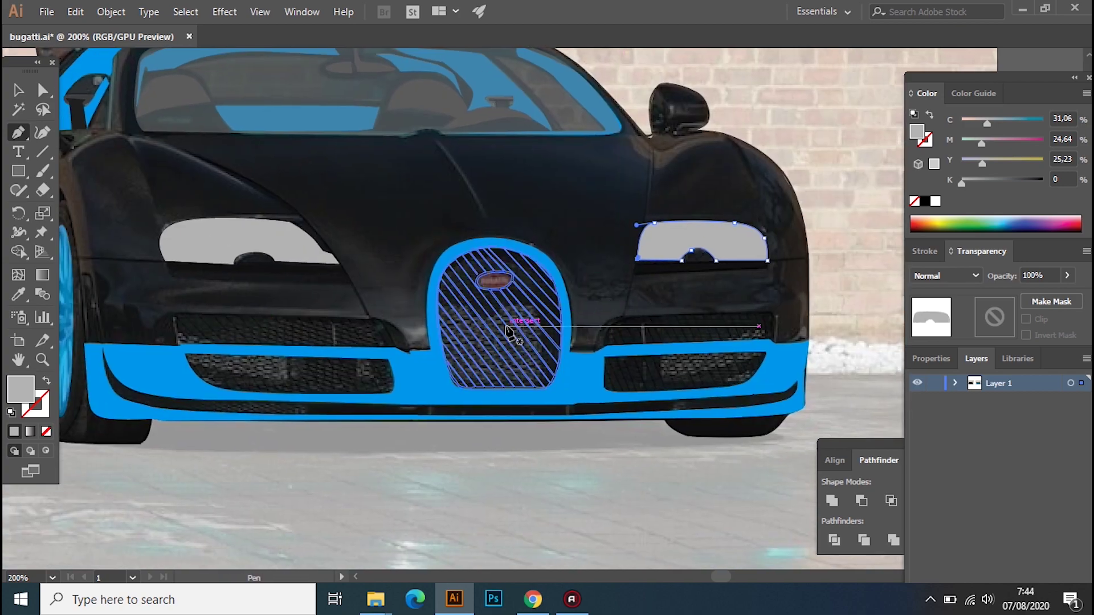
Trace the lower grille opening as a grey shape at 52% opacity
left_click(439, 302)
left_click(467, 304)
left_click(482, 321)
left_click(533, 306)
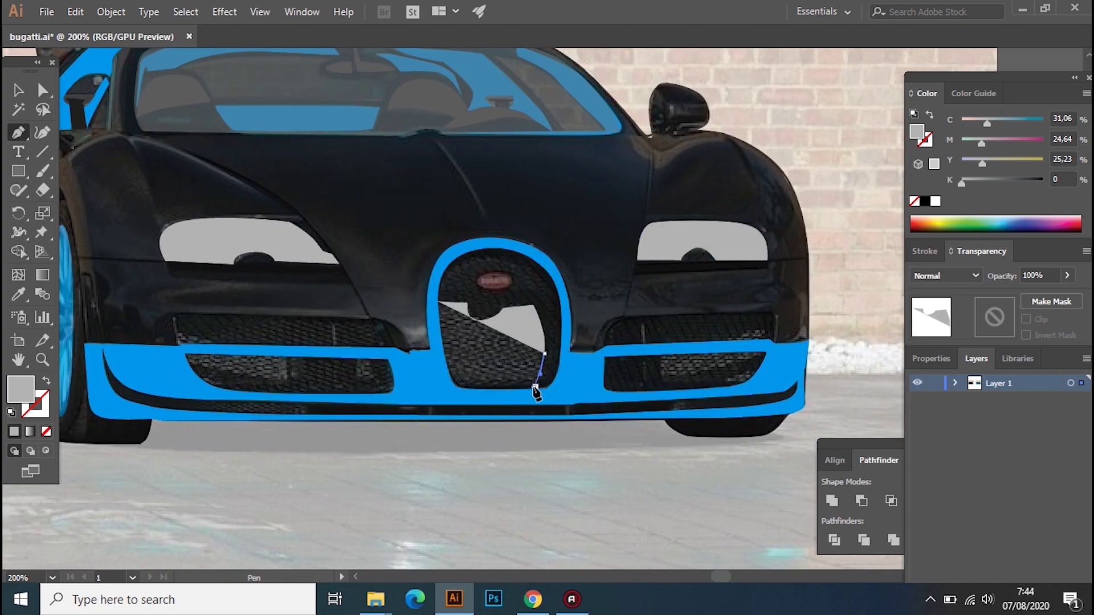
left_click(536, 388)
left_click(454, 381)
left_click(439, 302)
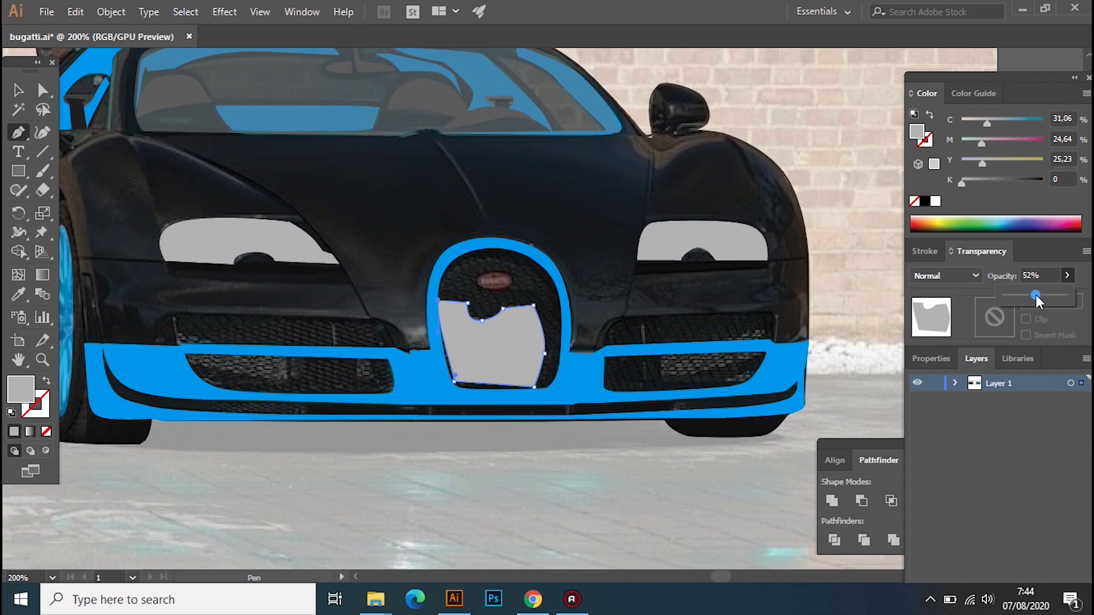
left_click(766, 352)
Outline the left and right lower intakes and send the shape behind the others
left_click(663, 357)
left_click_drag(677, 387, 694, 393)
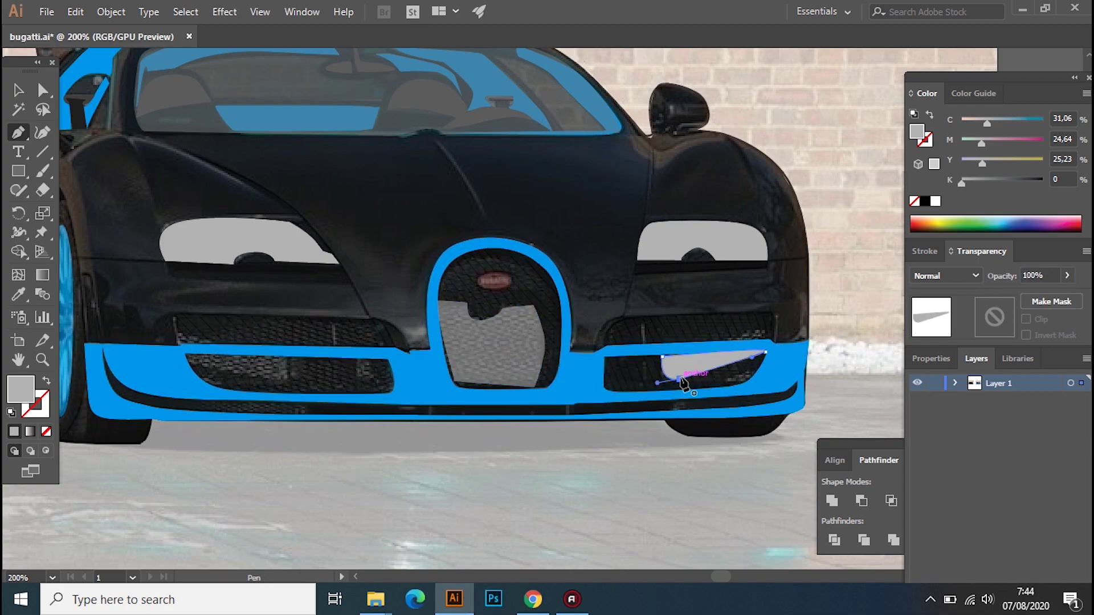
left_click(186, 358)
left_click(303, 357)
left_click_drag(285, 383, 253, 387)
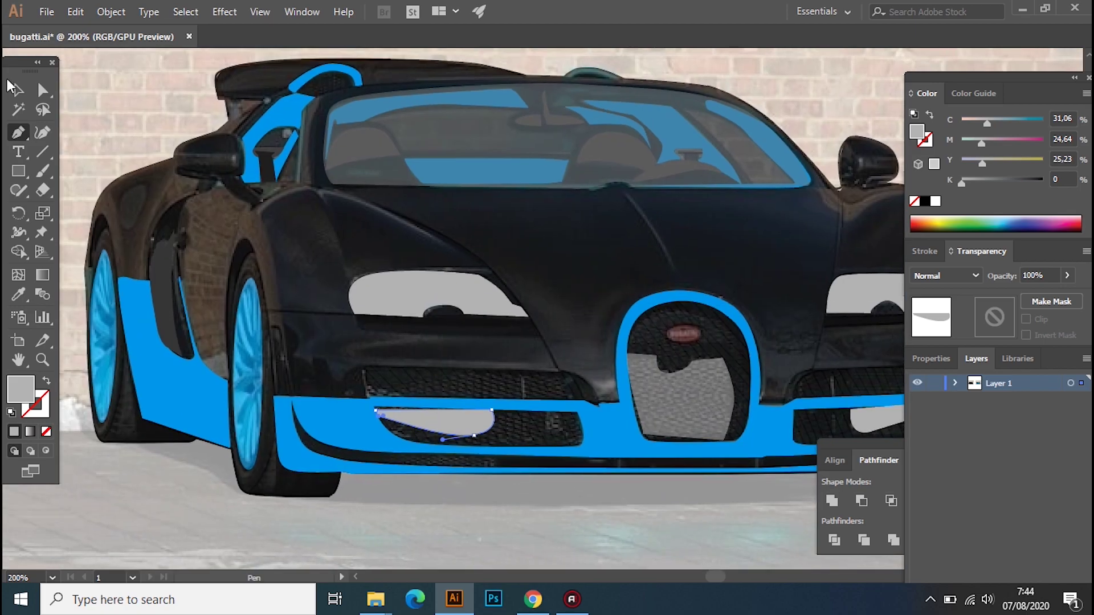
right_click(86, 113)
left_click(288, 293)
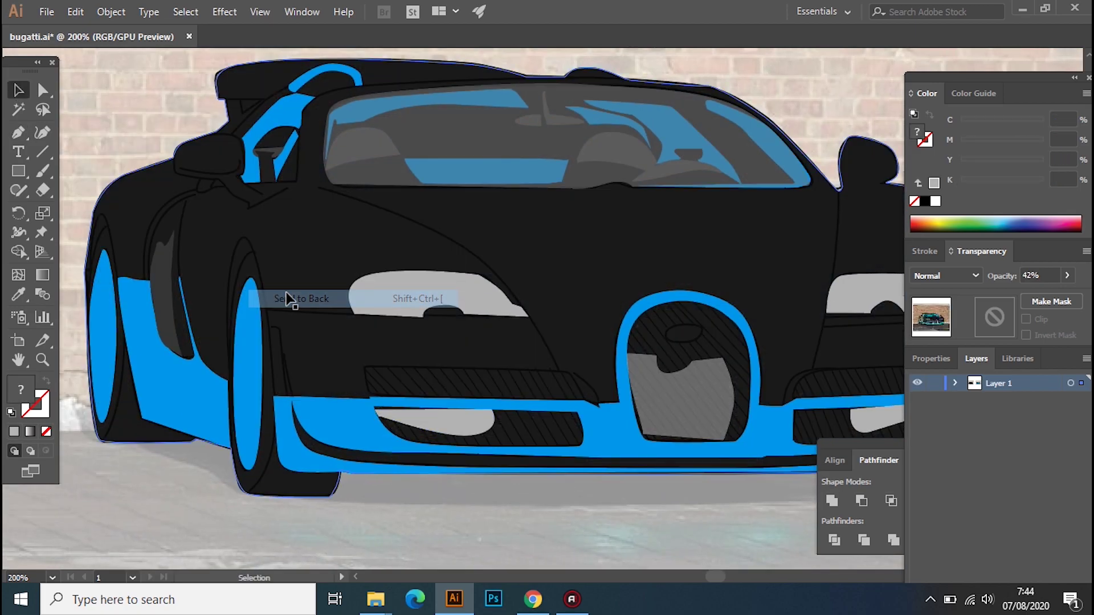
Send the artwork to the back and reshape the headlight's anchor points
right_click(342, 241)
left_click(561, 467)
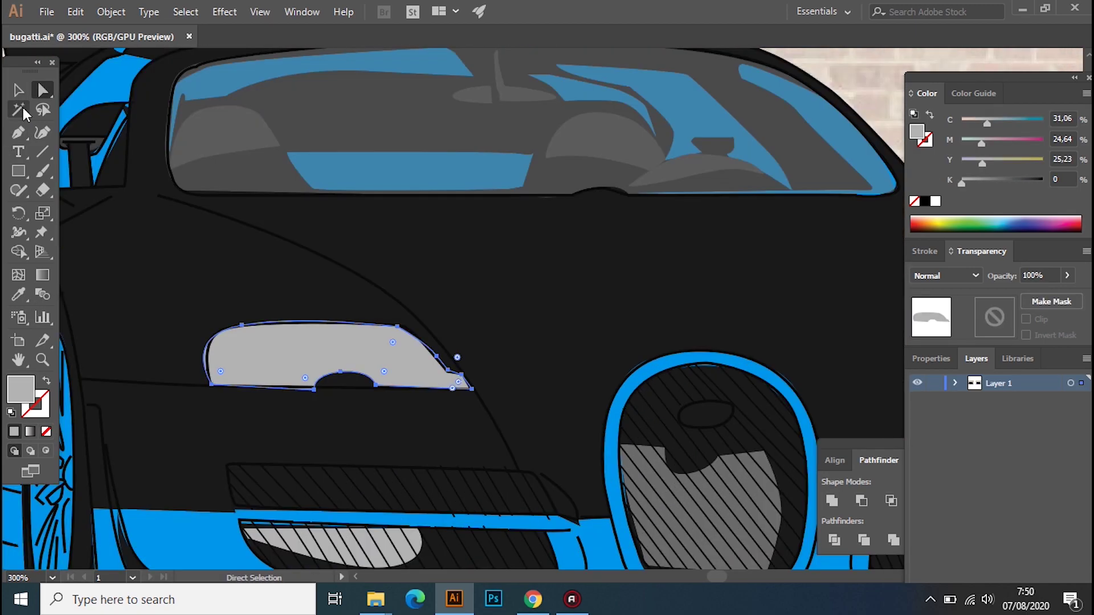
key("ctrl+plus")
key("ctrl+plus")
left_click(43, 89)
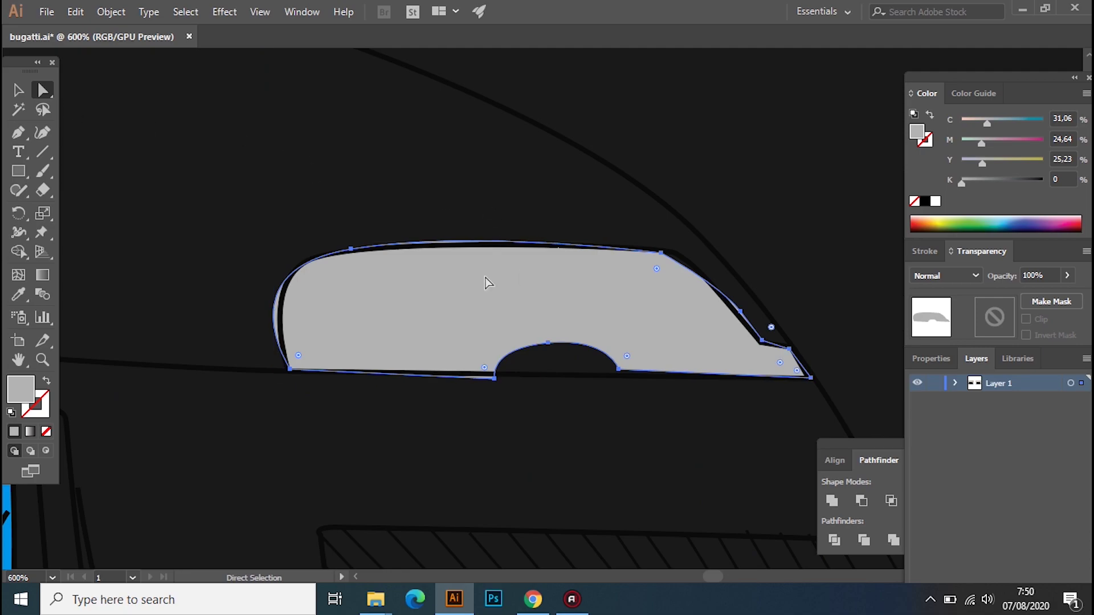
left_click_drag(224, 270, 239, 256)
left_click_drag(662, 254, 670, 254)
left_click_drag(740, 313, 673, 256)
Raise the windshield glass shape's opacity to 61%
key("ctrl+minus")
key("ctrl+minus")
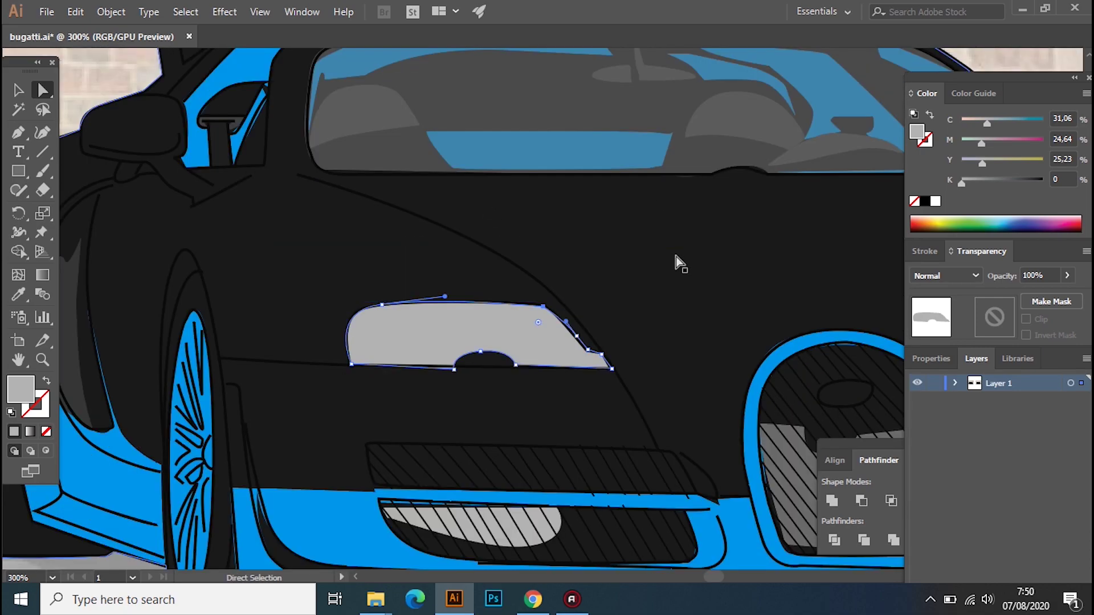
left_click_drag(581, 287, 188, 308)
left_click_drag(379, 293, 572, 379)
key("v")
left_click(555, 215)
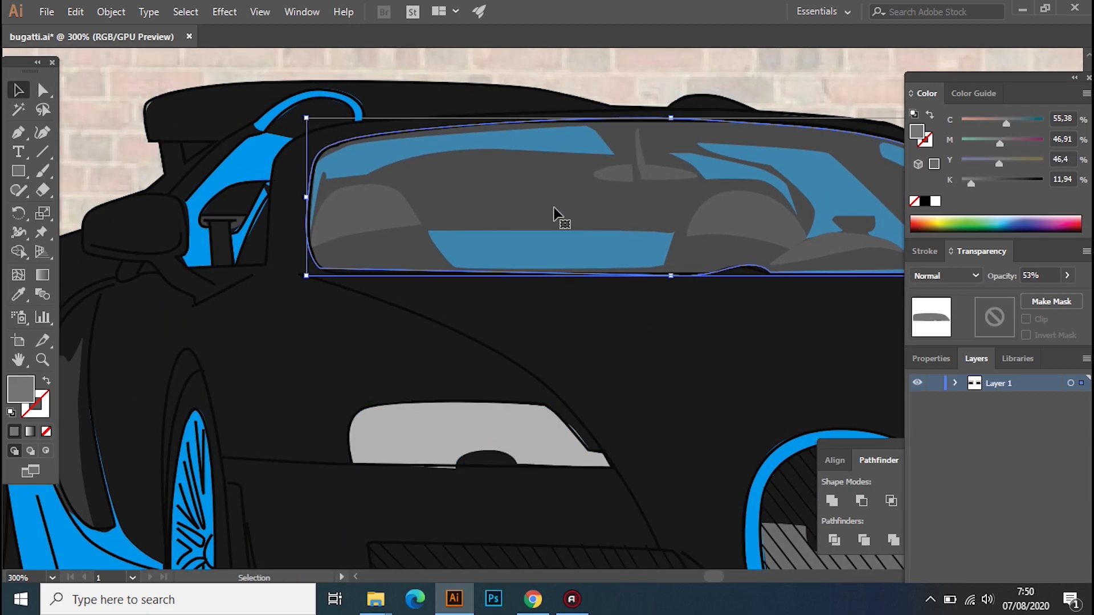
left_click_drag(1038, 295, 1042, 298)
Draw a pale grey-white glare streak across the windshield at 42% opacity
left_click(29, 130)
left_click(259, 274)
left_click(710, 153)
left_click(757, 154)
left_click(441, 136)
left_click(294, 151)
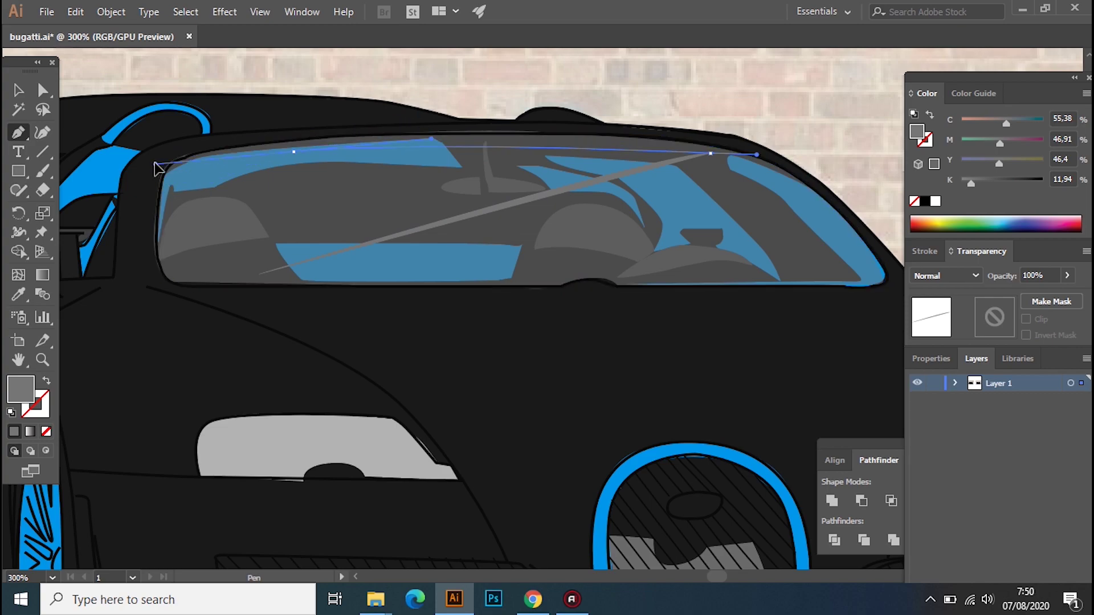
left_click(171, 186)
left_click_drag(171, 263, 187, 281)
double_click(23, 398)
left_click(664, 264)
left_click(1068, 275)
left_click_drag(1067, 295, 1030, 296)
key("v")
Fade both intake shapes and the headlight shape to 22% opacity
left_click_drag(259, 405, 533, 250)
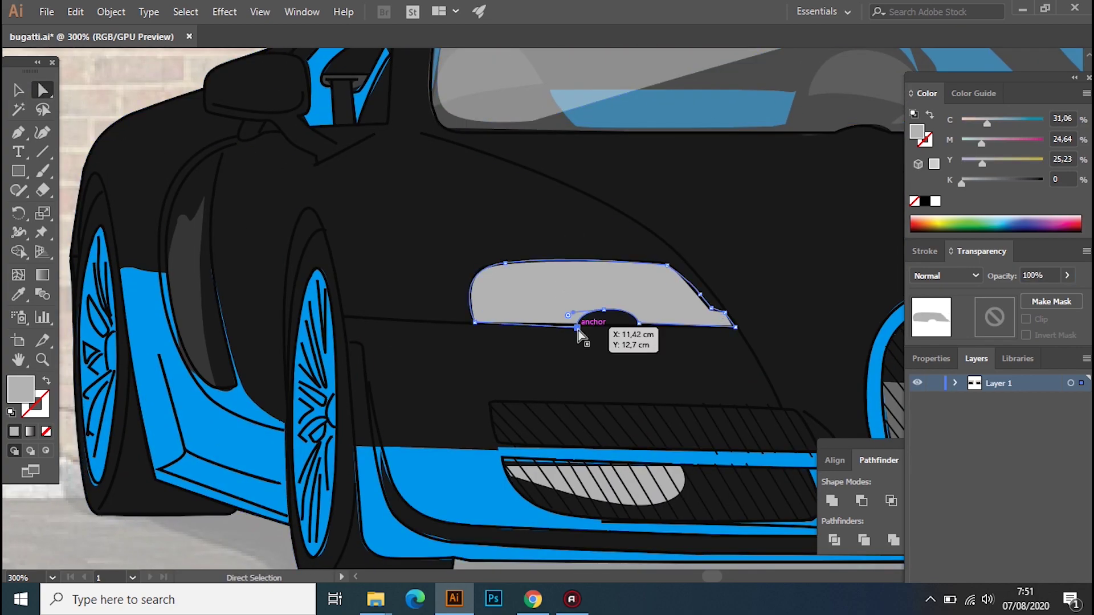
key("v")
left_click_drag(635, 413, 478, 310)
left_click(433, 385)
left_click(830, 376, "shift")
scroll(831, 391, "right", 5)
left_click(610, 404, "shift")
left_click_drag(1006, 295, 1031, 292)
Draw a small oval emblem in the grille filled red #D31E5A
scroll(379, 516, "left", 5)
scroll(305, 164, "up", 3)
left_click(19, 172)
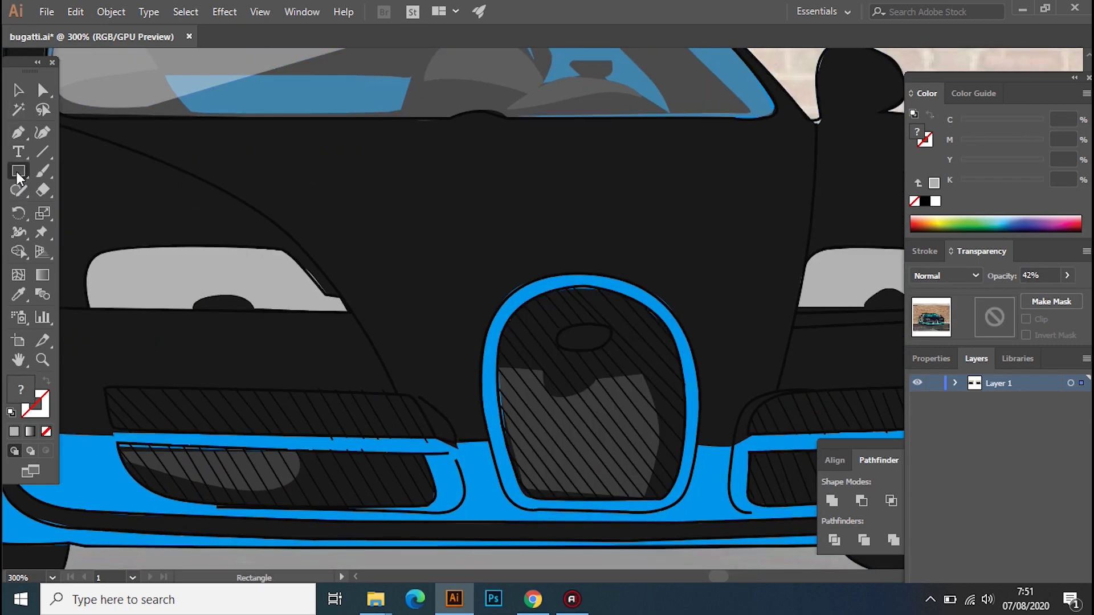
left_click_drag(19, 177, 86, 205)
left_click_drag(558, 317, 608, 344)
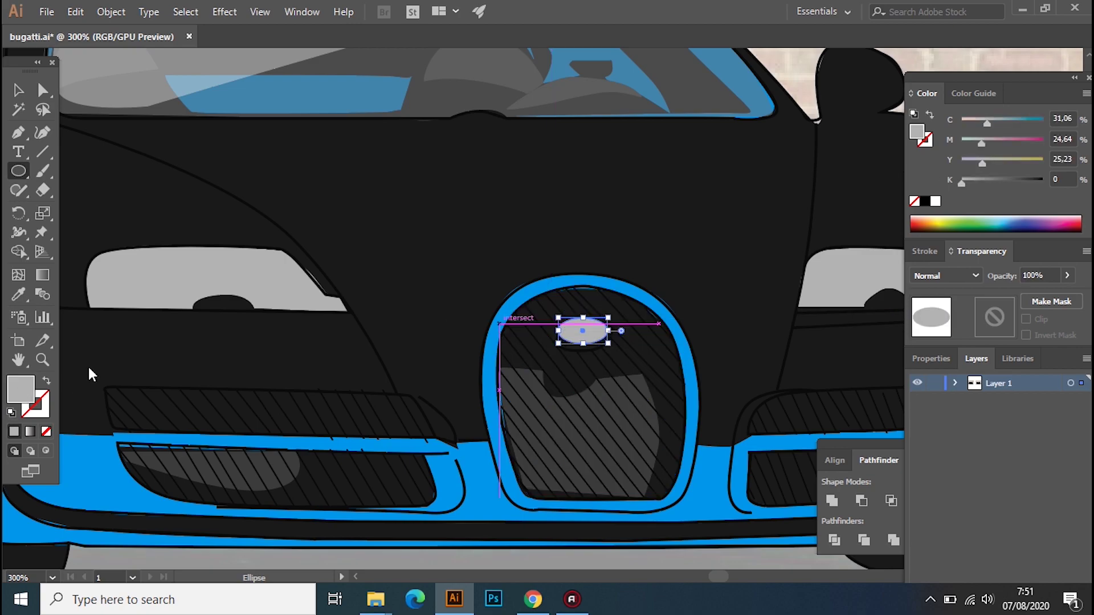
double_click(20, 389)
type("D31E5A")
left_click(665, 266)
Zoom out to the whole car and select the dark side-window shape
key("v")
left_click(587, 399)
right_click(635, 77)
key("Escape")
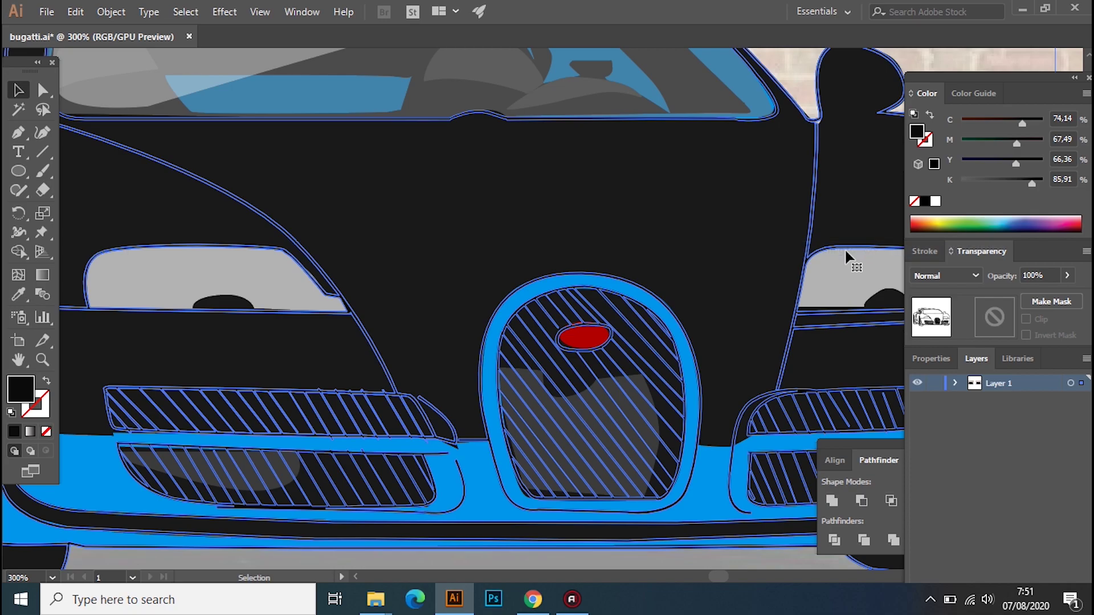
key("ctrl+0")
key("ctrl+shift+a")
left_click(301, 341)
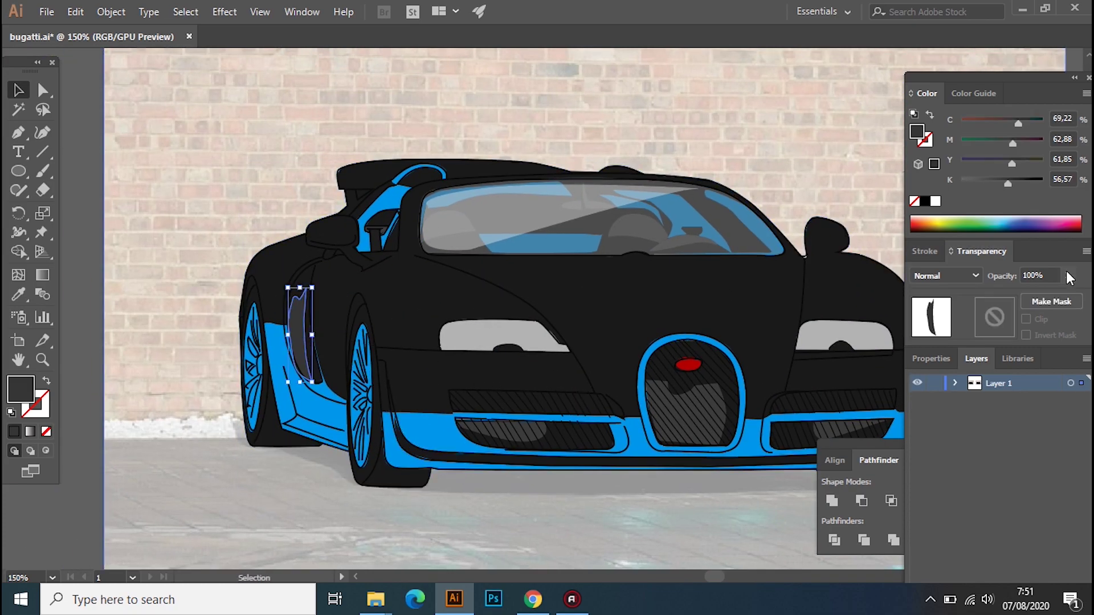
Raise the side window's opacity to 70%
left_click_drag(1045, 297, 1046, 296)
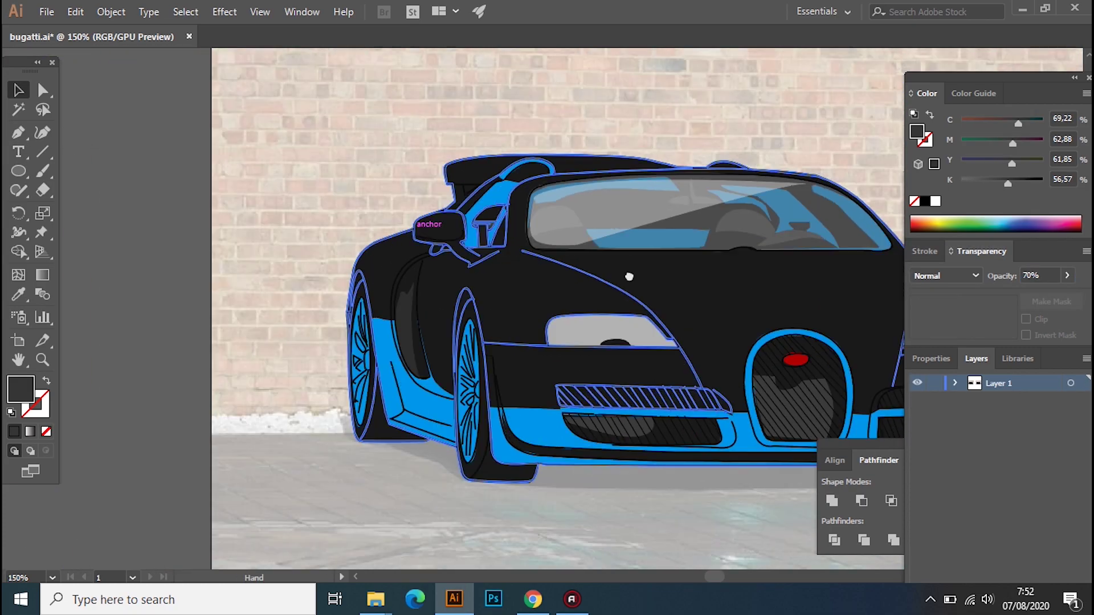
key("ctrl+shift+a")
left_click_drag(470, 241, 425, 291)
Shrink the reference photo to a 100%-opacity thumbnail at the artboard's top-left
left_click(398, 143)
key("ctrl+minus")
key("ctrl+minus")
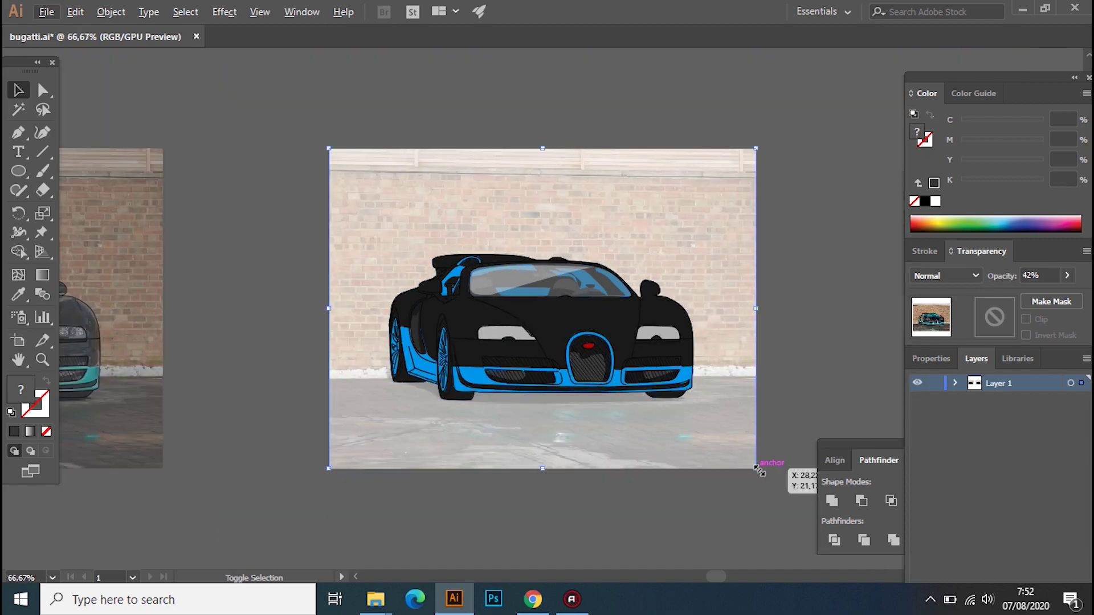
left_click_drag(756, 469, 471, 256)
left_click_drag(382, 192, 388, 189)
left_click(1068, 275)
left_click_drag(1031, 296, 1077, 297)
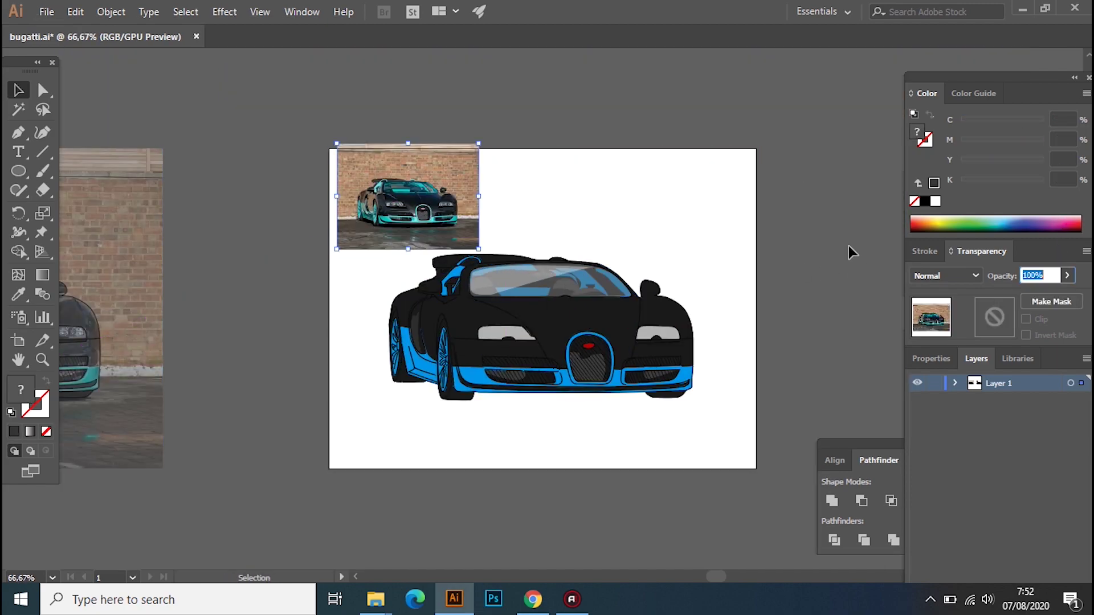
left_click(752, 242)
key("ctrl+plus")
key("ctrl+plus")
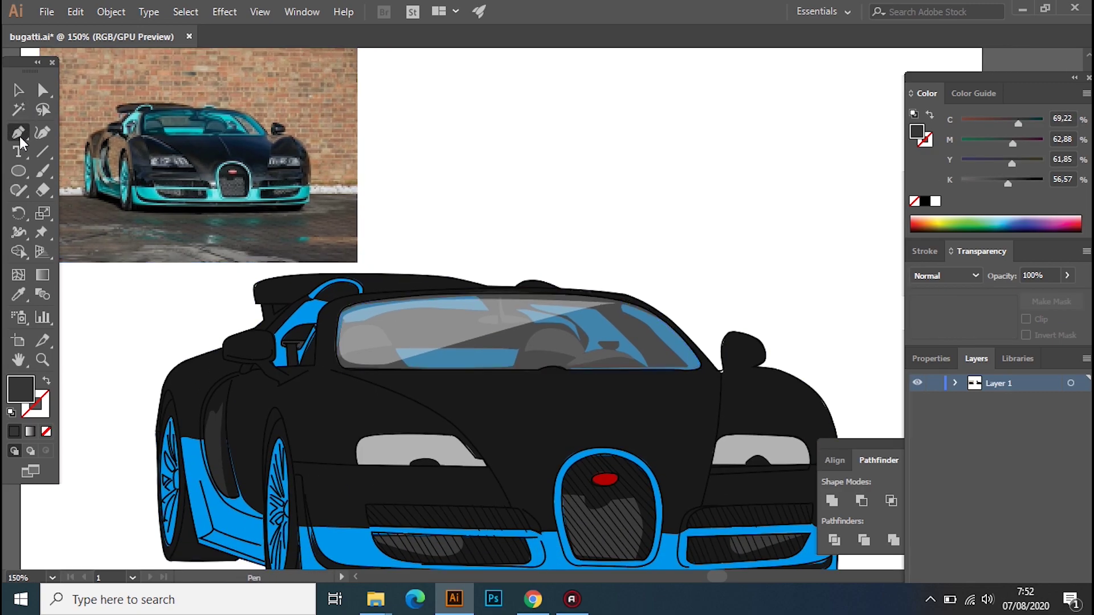
key("ctrl+plus")
key("ctrl+plus")
scroll(391, 305, "left", 5)
Cut a triangle at the left roof pillar out of the car body and send the silhouette to back
left_click_drag(347, 306, 379, 303)
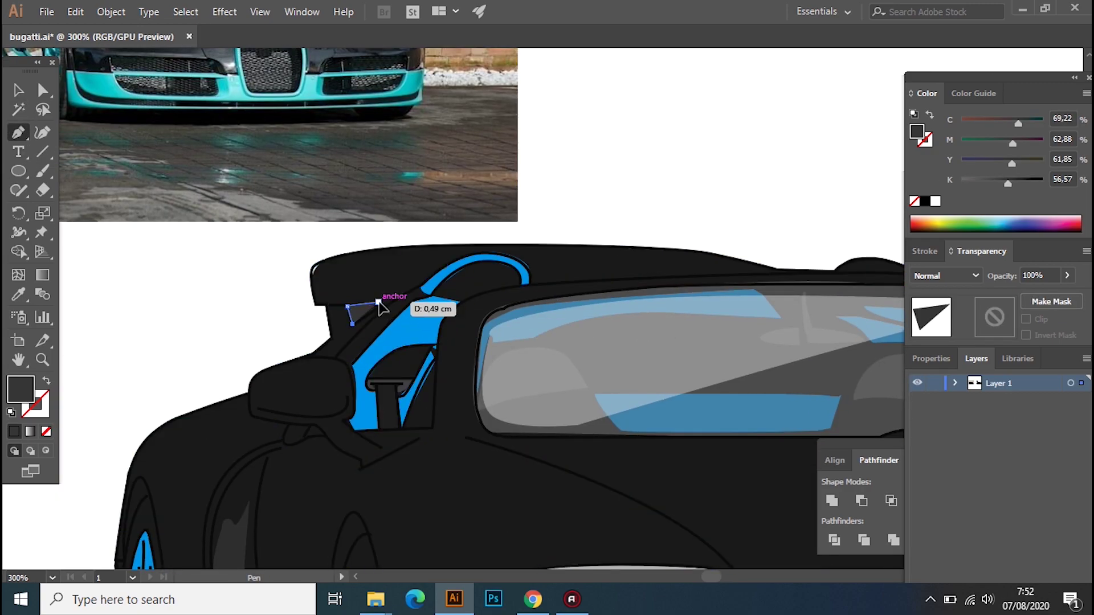
left_click(319, 264, "shift")
left_click(861, 501)
right_click(448, 257)
left_click(655, 484)
Move a spoiler anchor to match the outline, then zoom out to the whole car
key("a")
left_click_drag(351, 261, 299, 268)
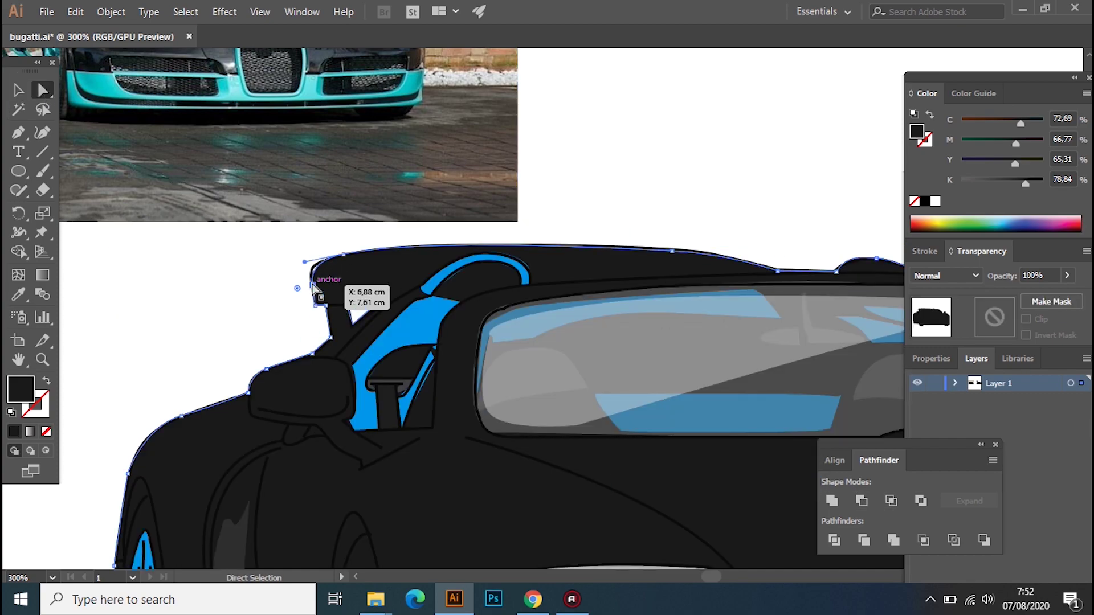
left_click(650, 171)
key("ctrl+minus")
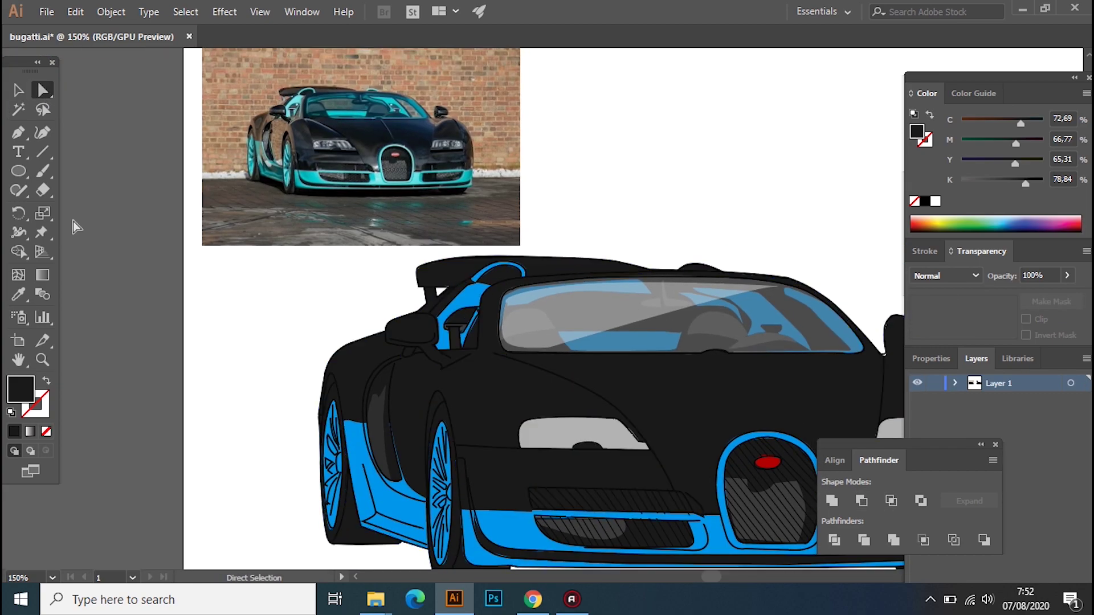
Start a new shape at the car's lower left with a near-black fill
left_click_drag(353, 546, 410, 547)
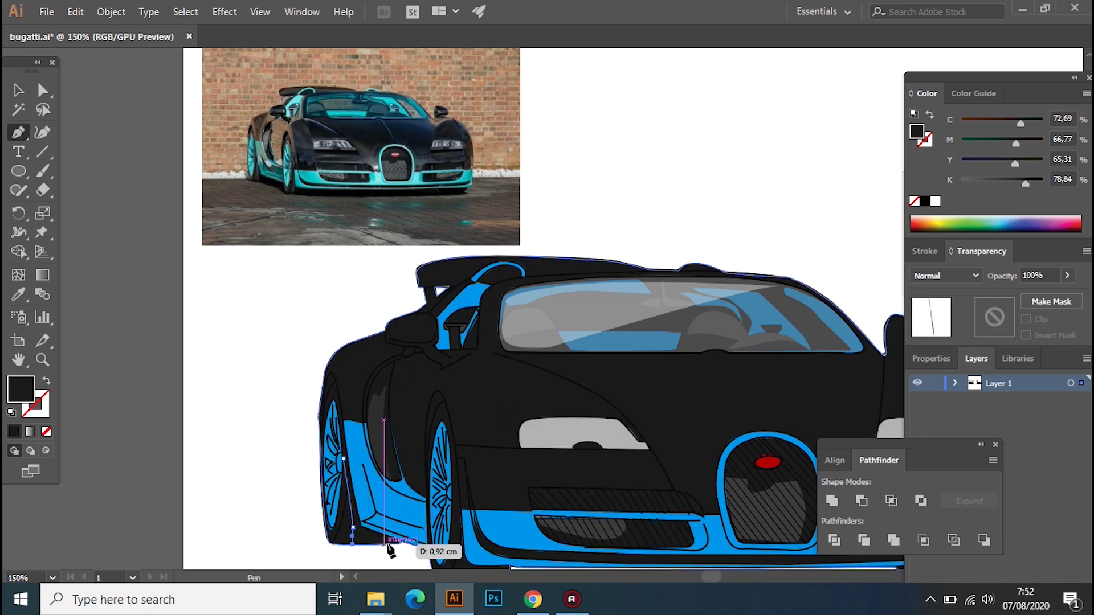
left_click(344, 457)
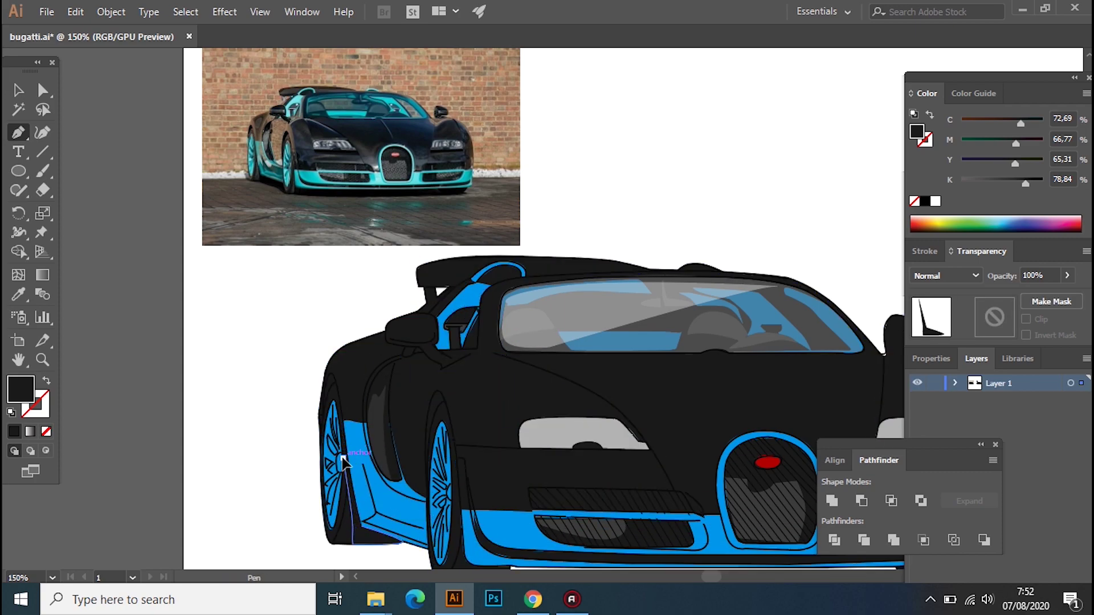
double_click(19, 388)
key("Return")
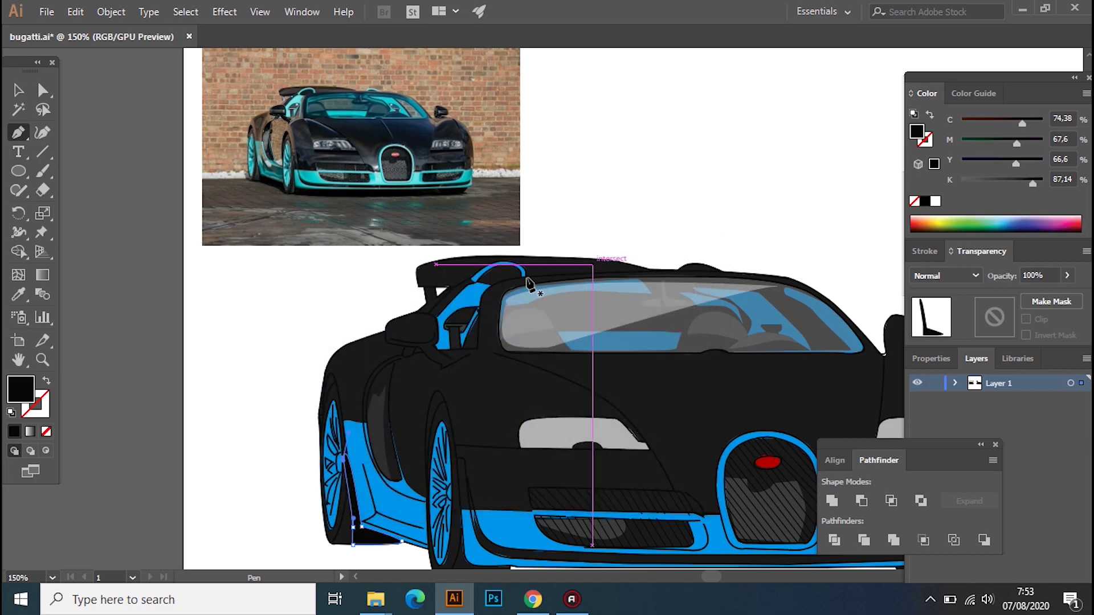
Trace the fender shape from the front wheel bottom up to the arch's peak
left_click_drag(510, 477, 500, 390)
left_click(450, 496)
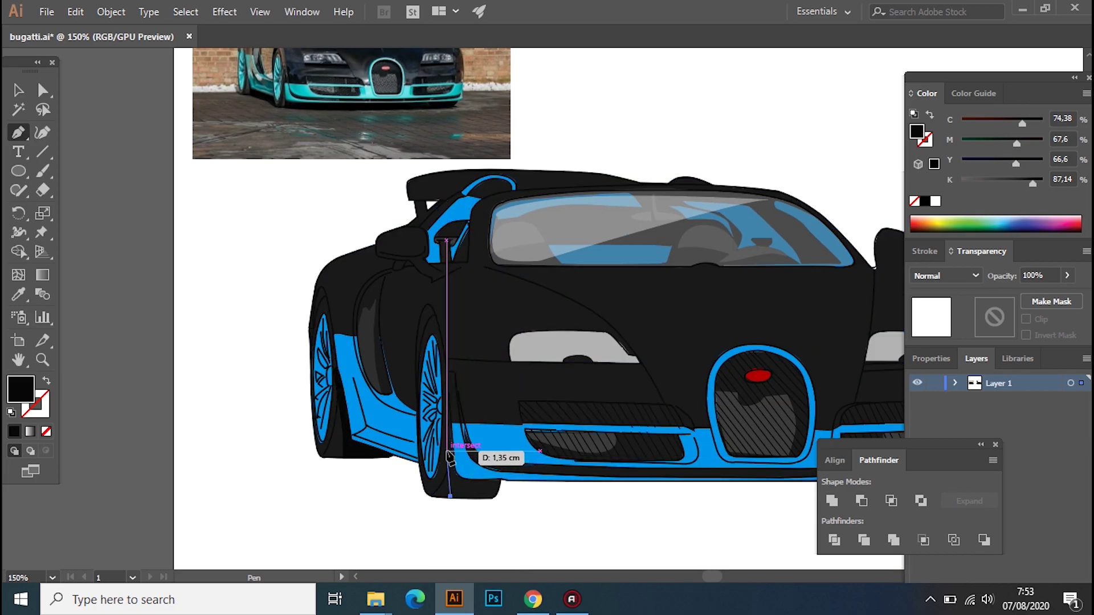
left_click(447, 445)
left_click(417, 389)
left_click(425, 306)
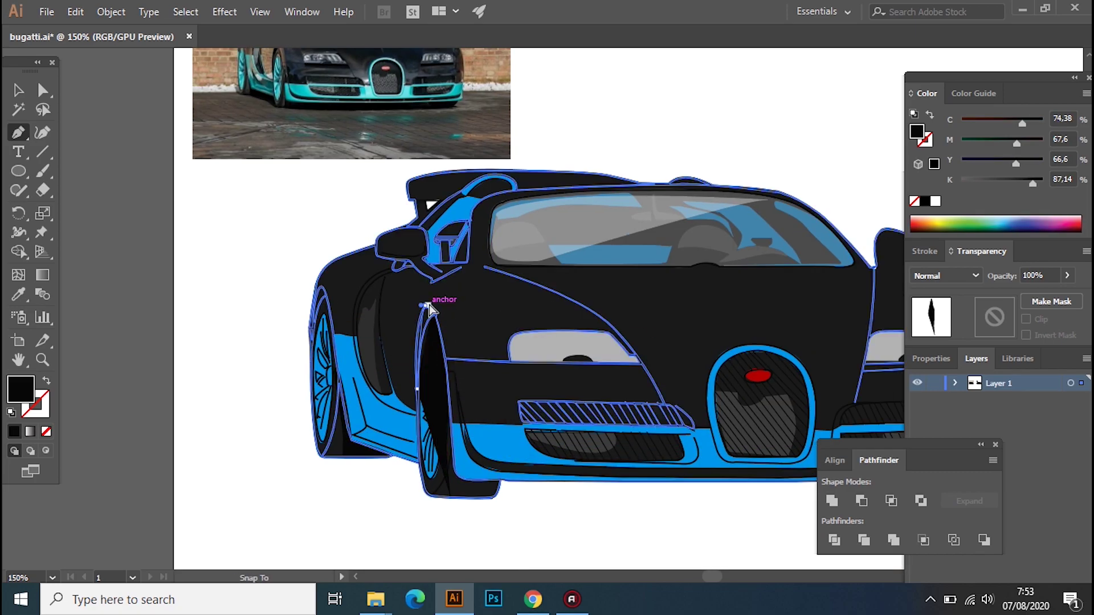
key("ctrl+plus")
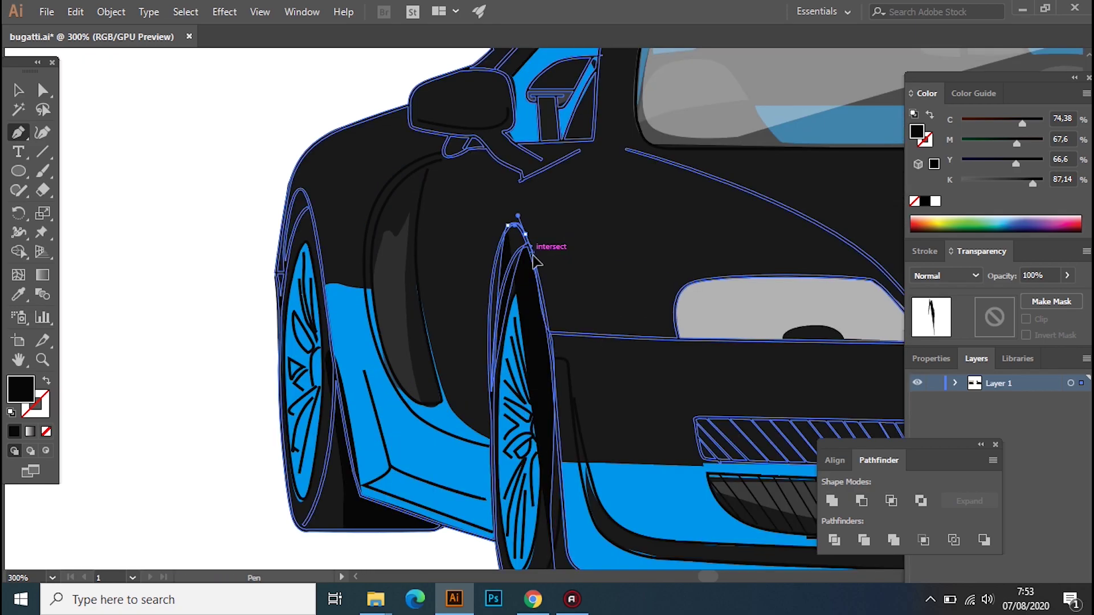
Continue the fender outline down the arch's right side to the bumper and close it
left_click(541, 309)
left_click(549, 332)
left_click(560, 462)
left_click_drag(559, 462, 449, 313)
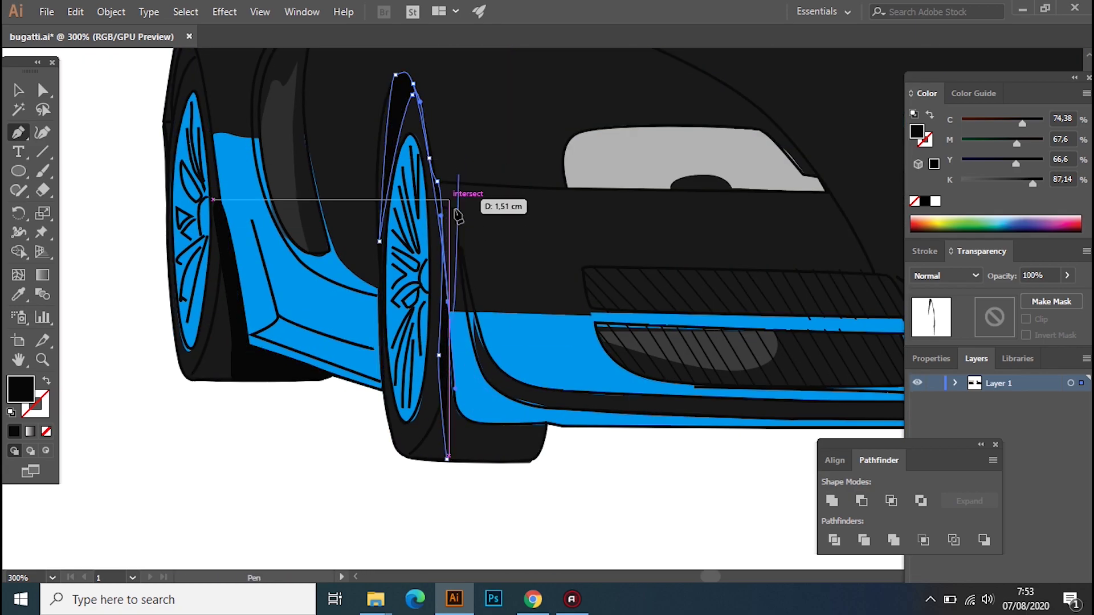
left_click(485, 424)
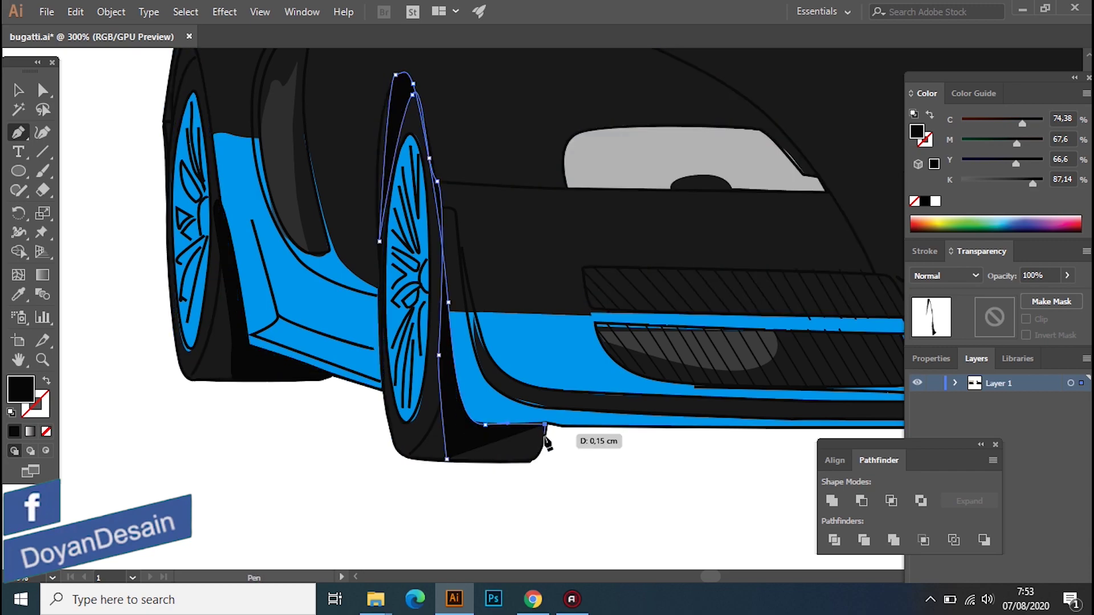
left_click(545, 424)
left_click_drag(533, 458, 517, 472)
Refine the fender anchors and curves with Direct Selection
key("a")
left_click_drag(438, 355, 435, 365)
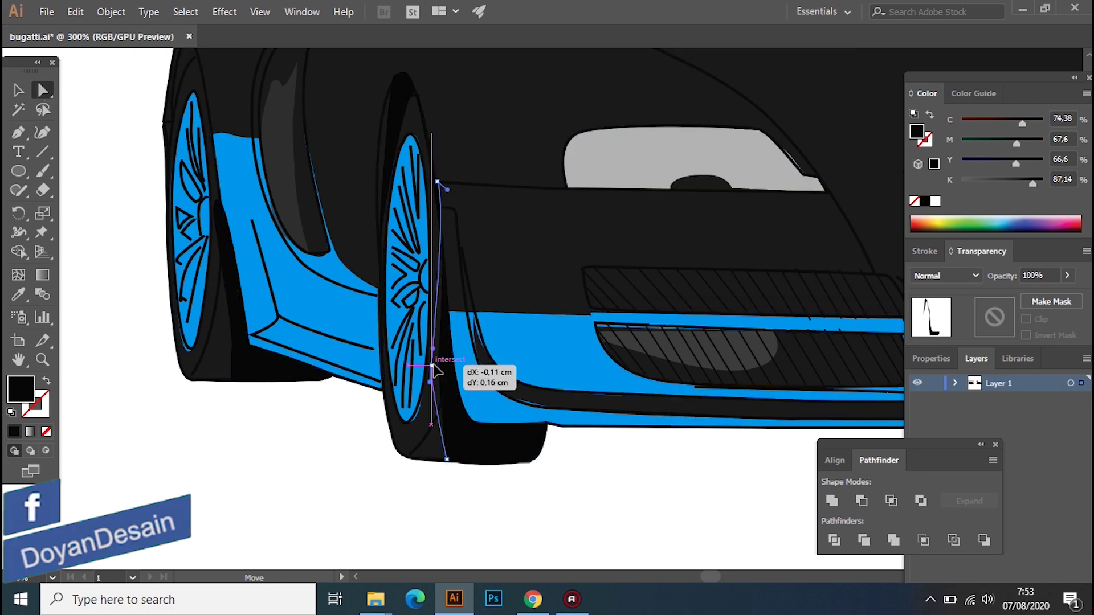
left_click_drag(450, 194, 440, 208)
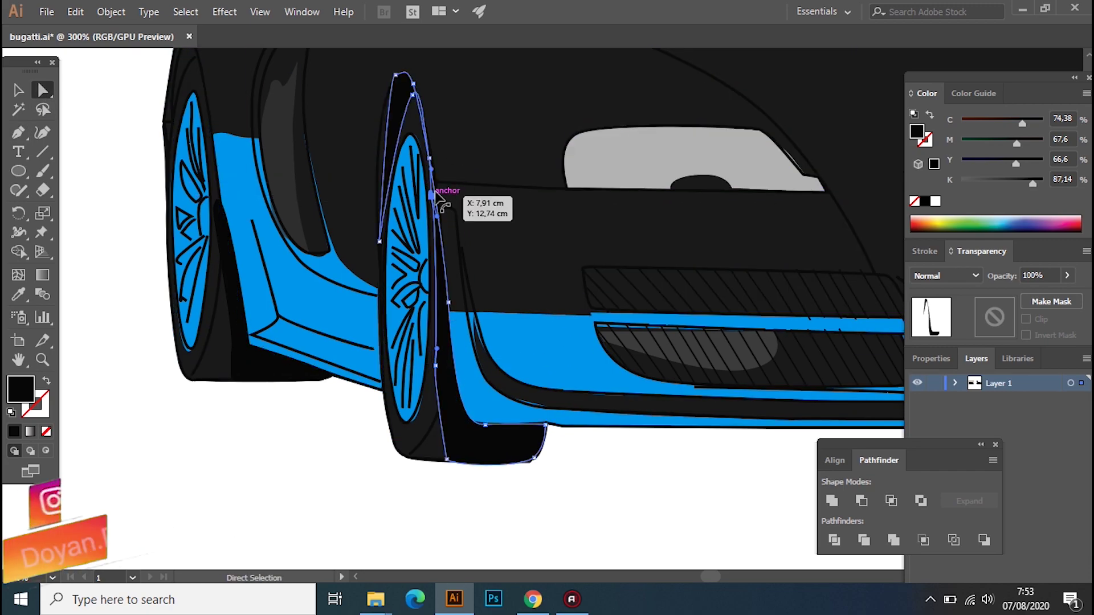
left_click(575, 438)
left_click_drag(574, 438, 592, 504)
left_click_drag(448, 229, 450, 251)
Set the fender shape to 86% opacity and send it behind everything
left_click_drag(451, 296, 455, 312)
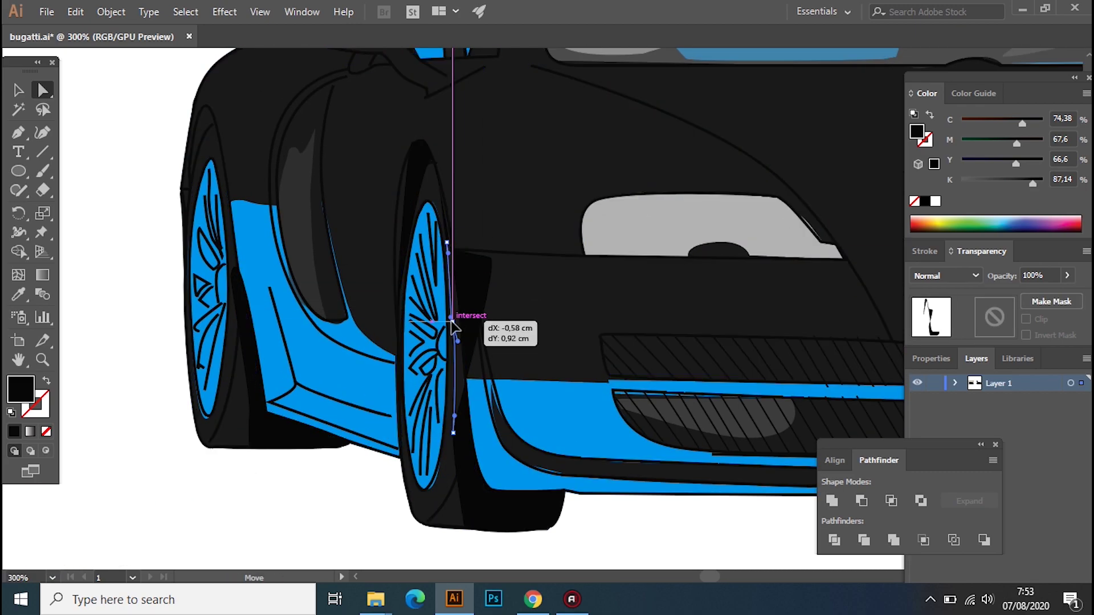
left_click(1067, 275)
left_click_drag(1073, 295, 1037, 295)
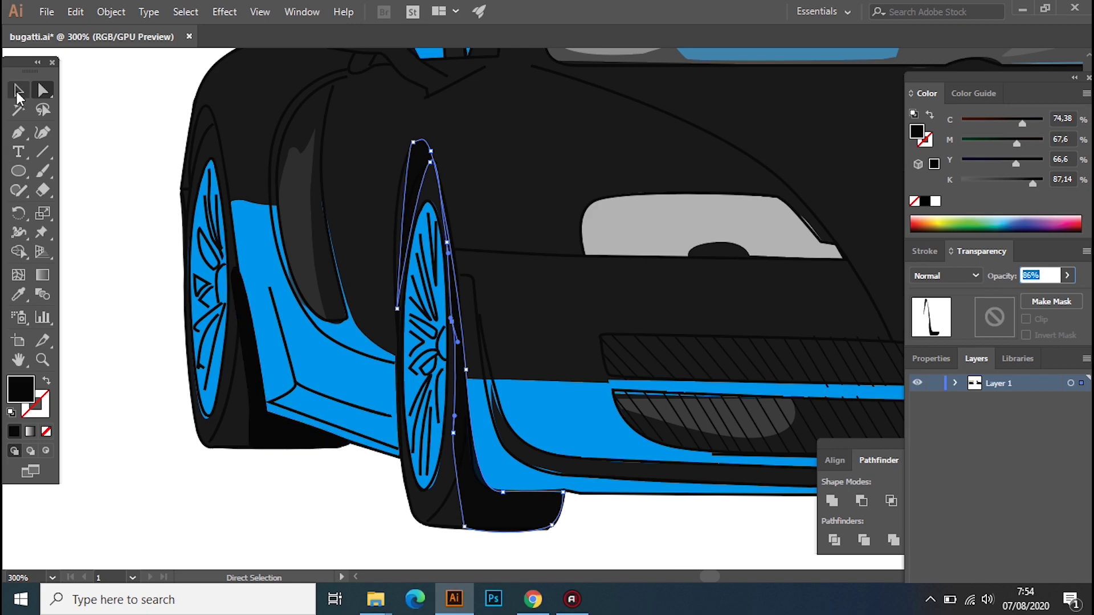
left_click(17, 91)
left_click(271, 429)
right_click(251, 422)
left_click(433, 393)
Sample a fill colour from the artwork onto the shape with the Eyedropper
scroll(268, 268, "up", 2)
left_click(18, 294)
left_click(178, 139)
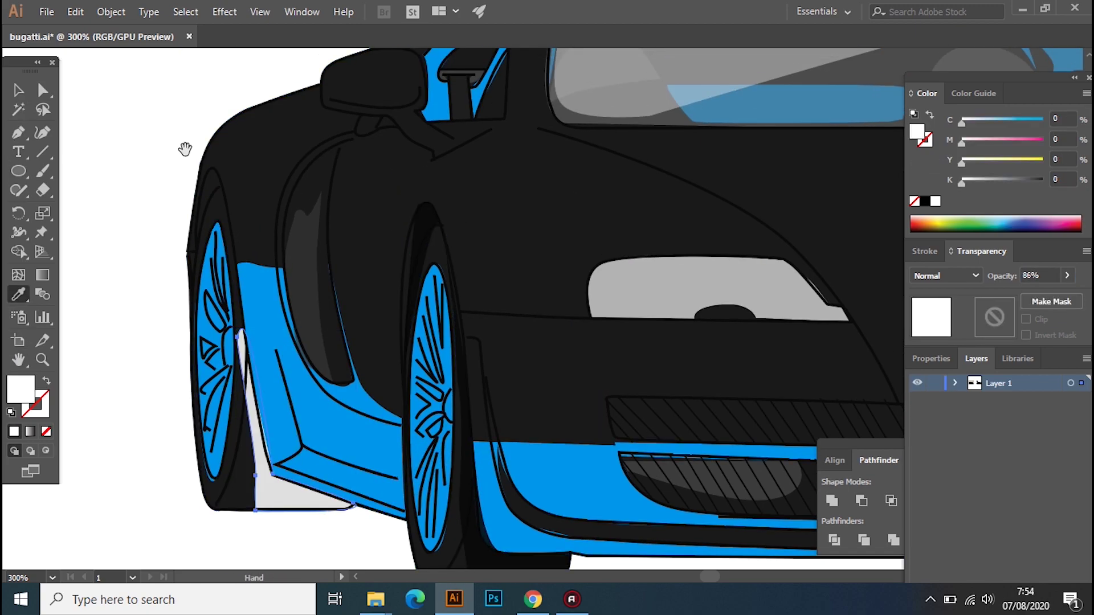
Undo the accidental white fill and select all paths
key("ctrl+z")
key("ctrl+a")
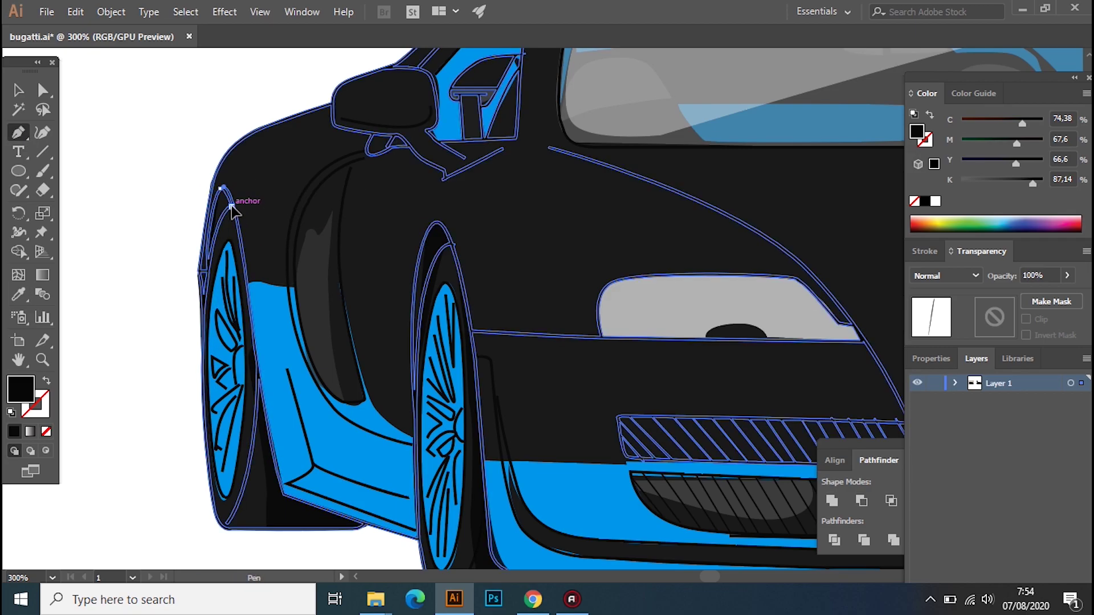
mouse_move(350, 237)
left_mouse_down()
mouse_move(390, 453)
mouse_move(425, 388)
left_mouse_up()
Trace the curved door scoop outline with the Pen tool
left_click_drag(402, 425, 397, 466)
left_click_drag(437, 539, 442, 542)
left_click(406, 360)
left_click(423, 315)
mouse_move(402, 358)
left_mouse_down()
mouse_move(383, 383)
mouse_move(412, 335)
left_mouse_up()
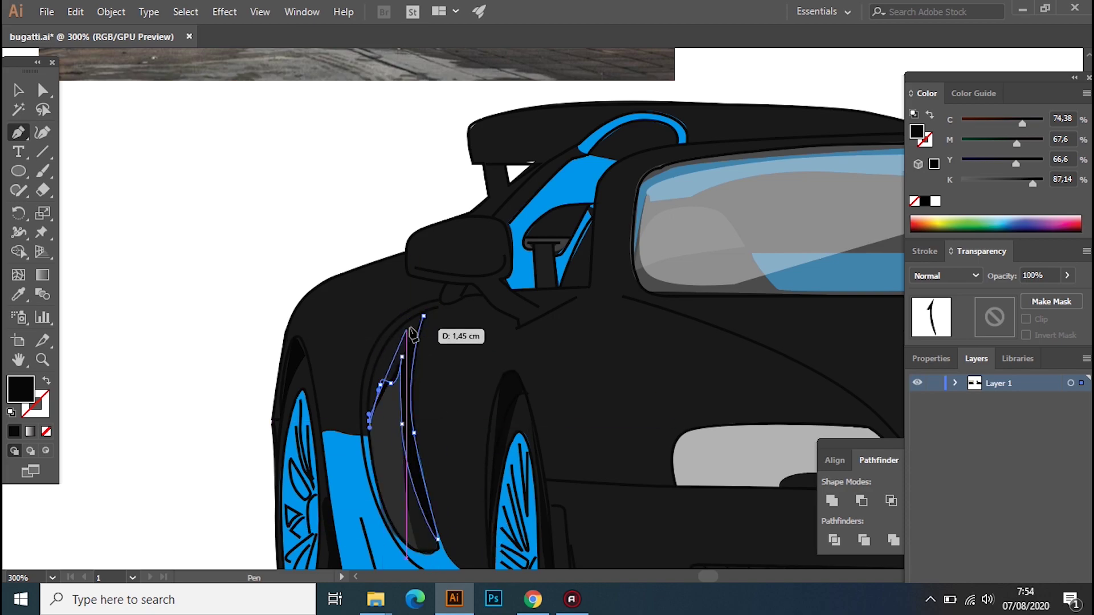
Draw and close a dark shape under the left side mirror
left_click_drag(293, 247, 354, 463)
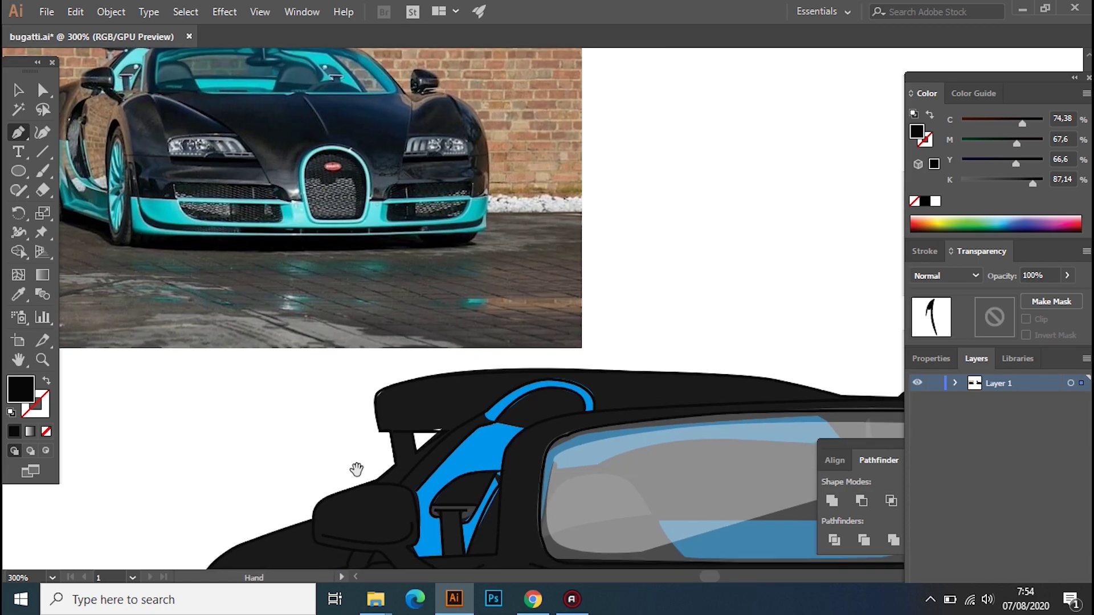
left_click(431, 403)
left_click(436, 403)
left_click_drag(445, 385, 454, 375)
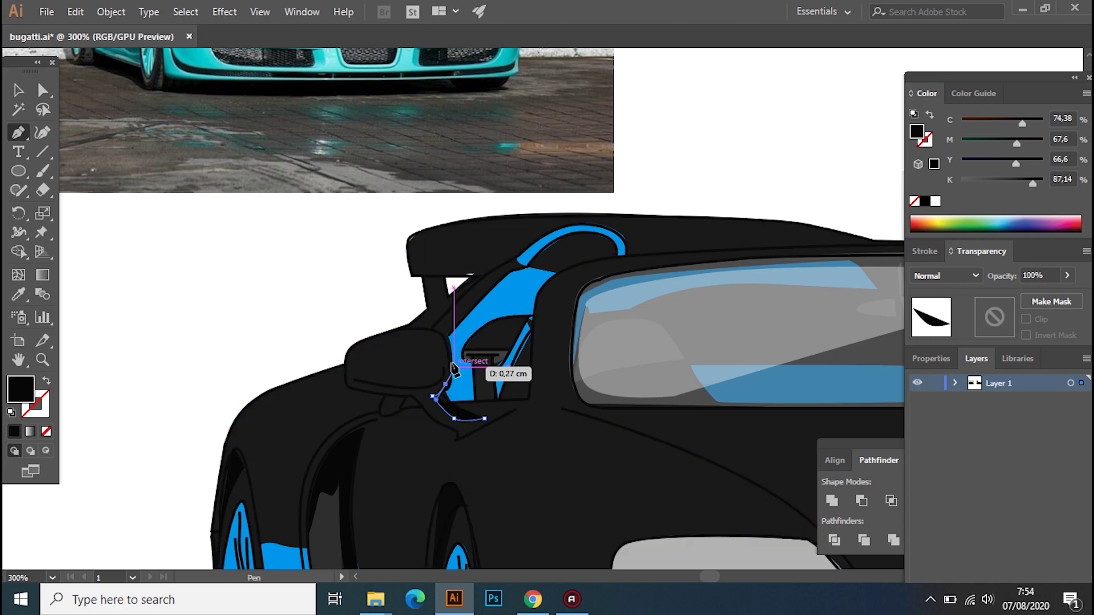
left_click(354, 380)
Draw a curved path beside the mirror
left_click(456, 433)
left_click(486, 421)
left_click(455, 419)
scroll(432, 437, "up", 5)
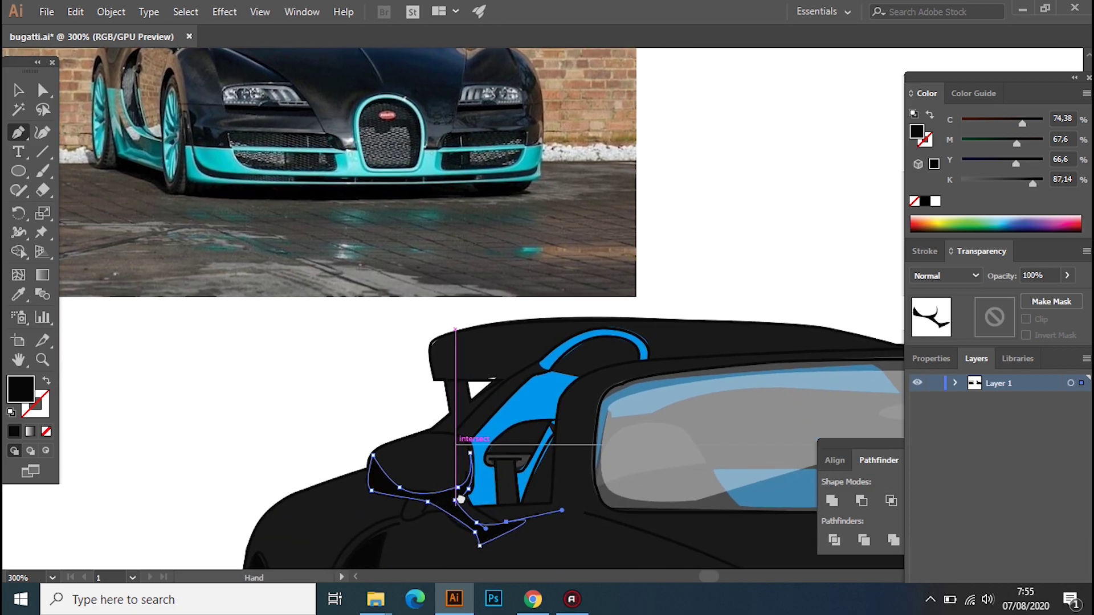
left_click_drag(456, 513, 408, 279)
Adjust an anchor on the front wheel-arch shape with Direct Selection
key("a")
left_click(386, 326)
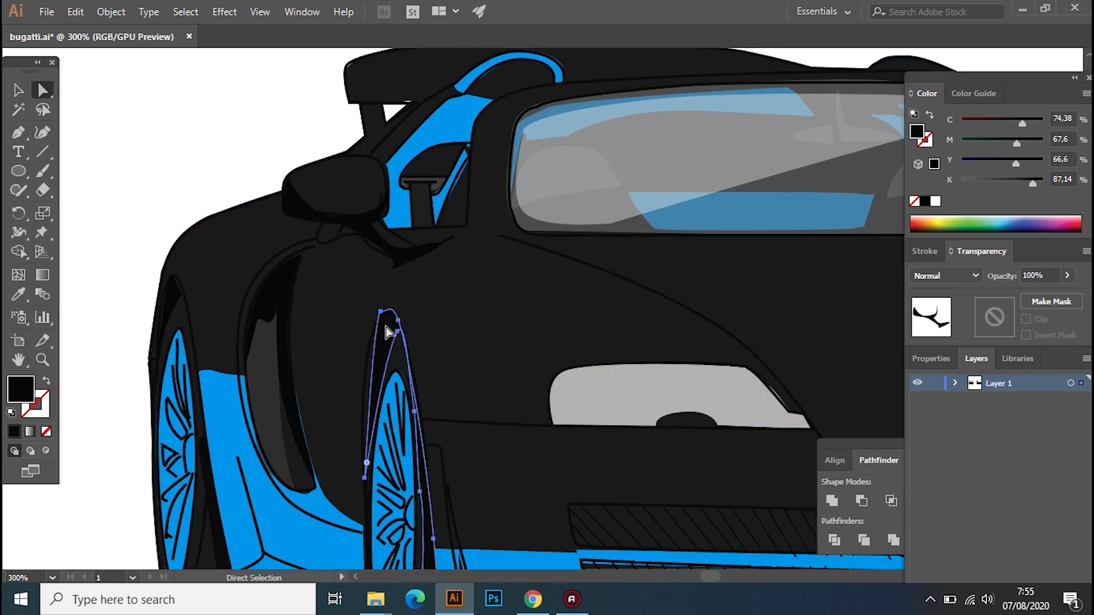
left_click_drag(379, 313, 354, 350)
Zoom out and start a path along the left headlight's lower edge
scroll(353, 349, "up", 10)
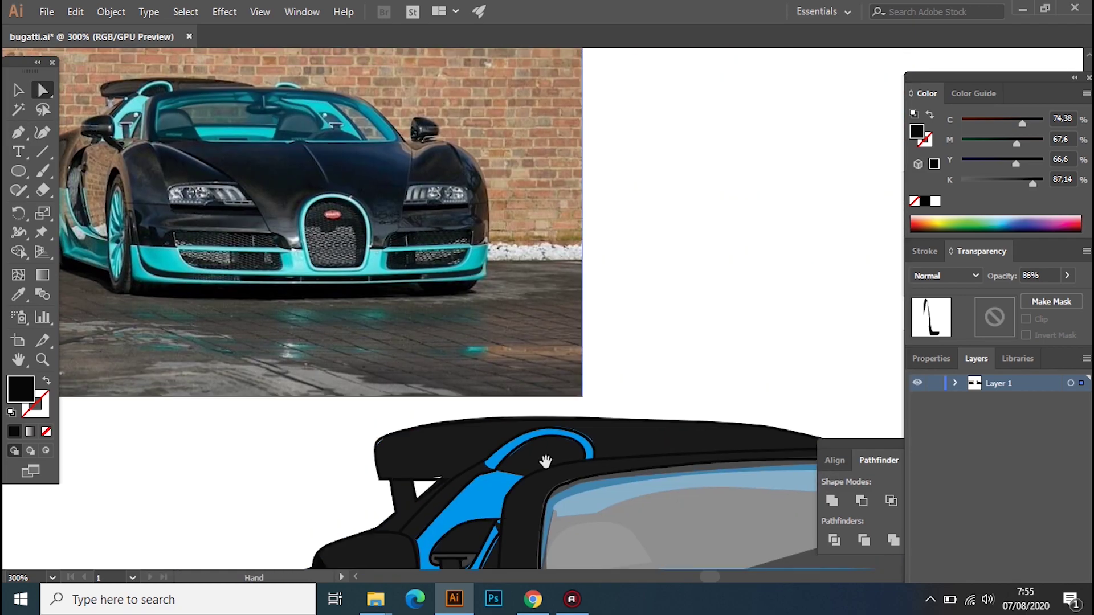
left_click_drag(541, 450, 319, 157)
key("ctrl+minus")
left_click(22, 128)
key("ctrl+minus")
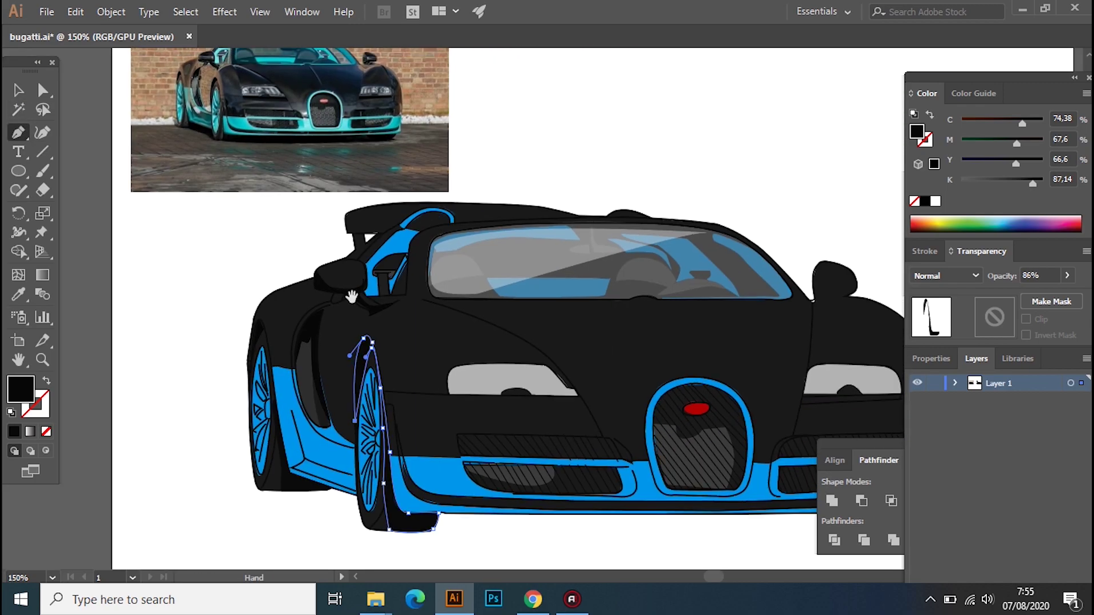
left_click(580, 397)
left_click(450, 394)
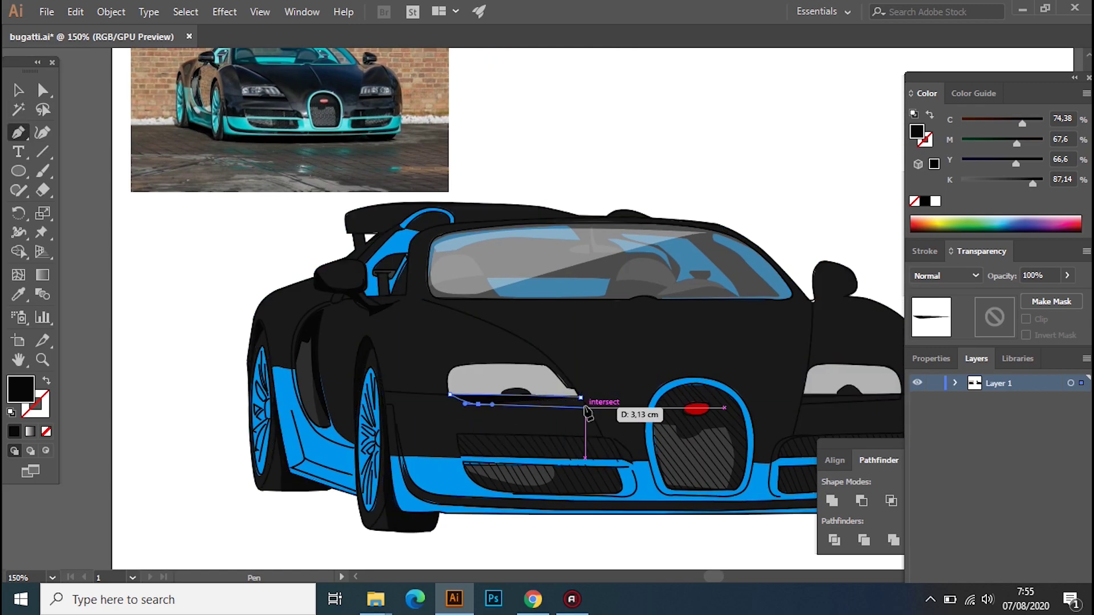
Draw a path along the right headlight's bottom edge
left_click_drag(587, 410, 427, 444)
key("a")
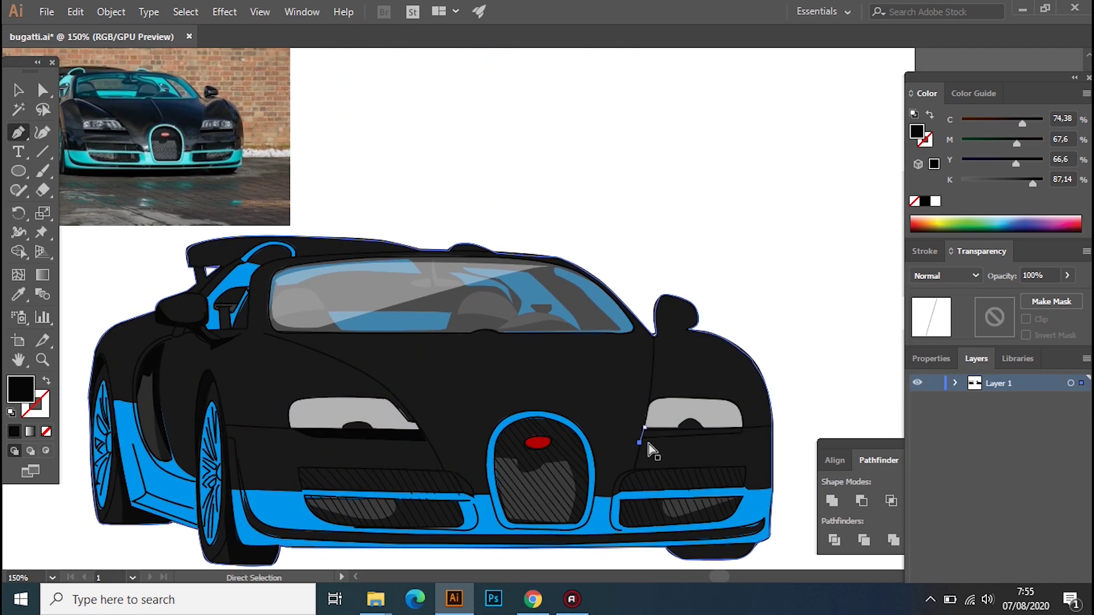
key("p")
left_click(745, 428)
scroll(659, 439, "down", 3)
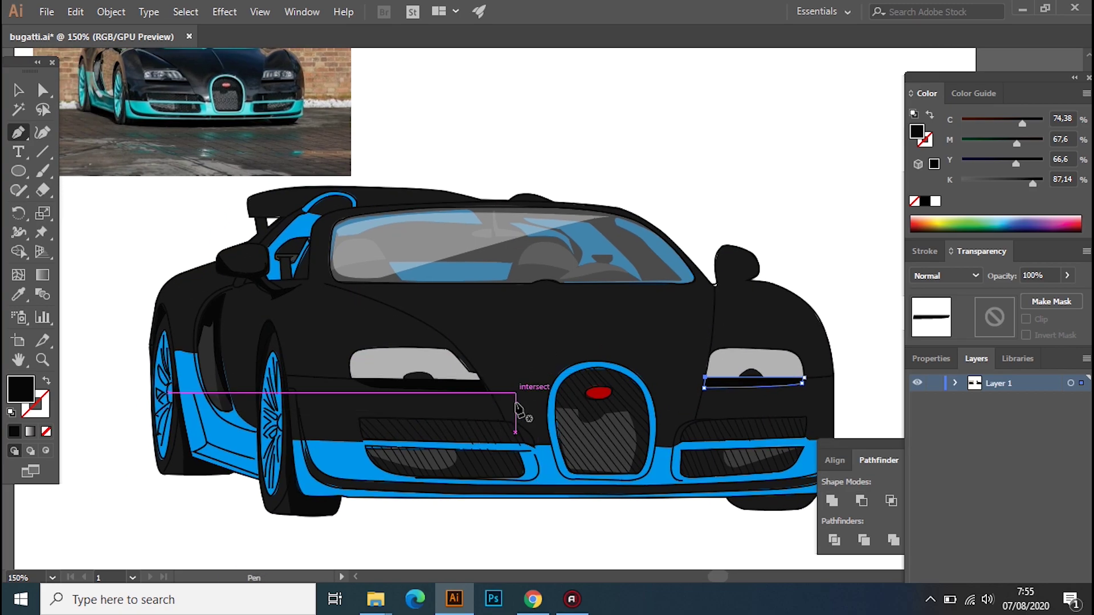
left_click_drag(517, 398, 510, 425)
Trace and close a dark shape over the lower-left vent
left_click_drag(399, 424, 533, 424)
left_click(512, 453)
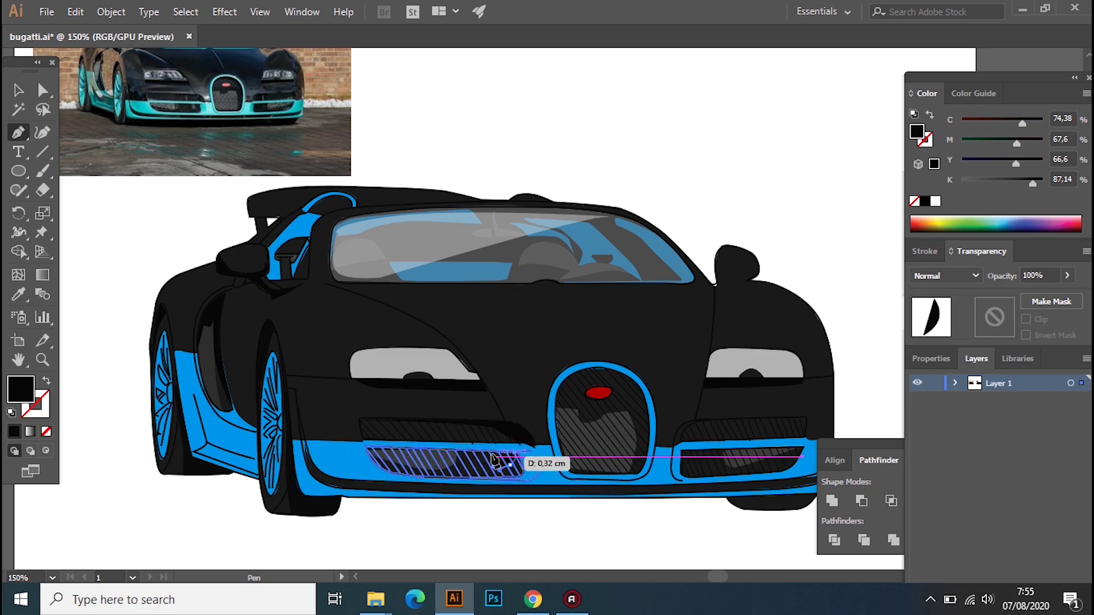
left_click_drag(525, 476, 452, 478)
left_click(428, 482)
left_click_drag(520, 481, 520, 479)
Shade the lower-right and upper-right vents with dark shapes
scroll(513, 456, "right", 3)
left_click(585, 463)
left_click_drag(641, 475, 661, 475)
left_click(687, 459)
left_click_drag(570, 451, 601, 435)
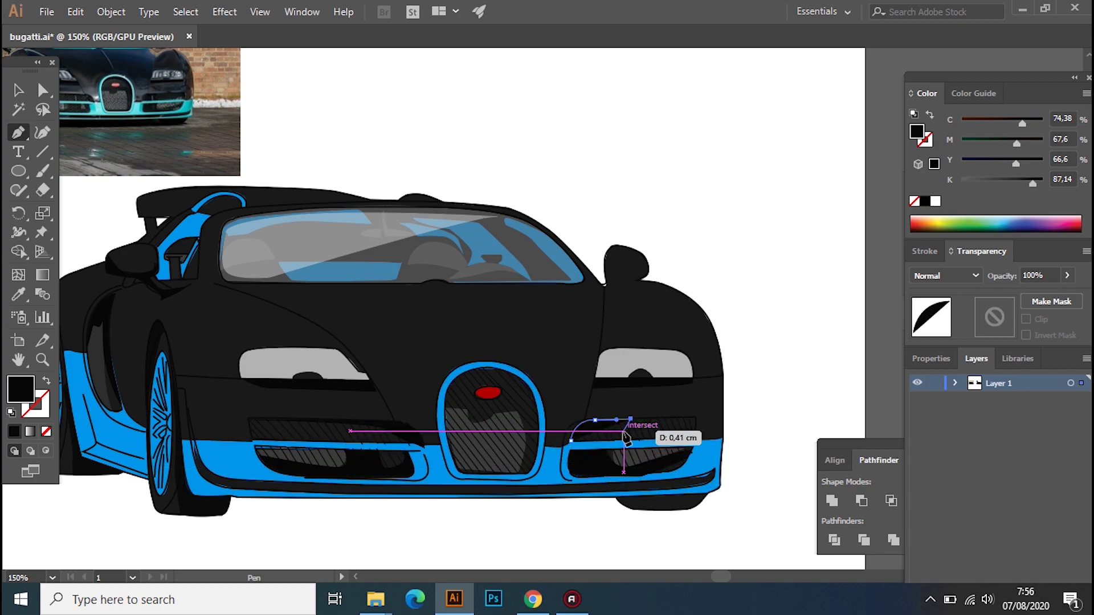
mouse_move(490, 400)
left_mouse_down()
mouse_move(535, 450)
mouse_move(581, 456)
left_mouse_up()
Close a shading shape across the grille top around the badge
left_click(494, 451)
left_click_drag(577, 522, 574, 521)
left_click_drag(493, 450, 491, 450)
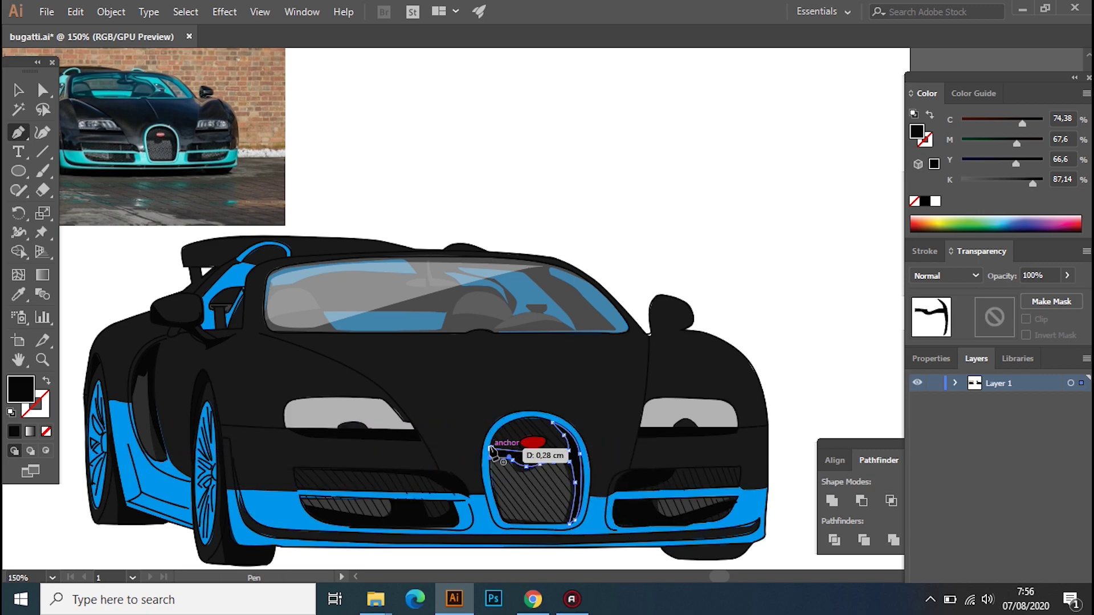
Add a small dark shape on the right mirror
left_click(658, 332)
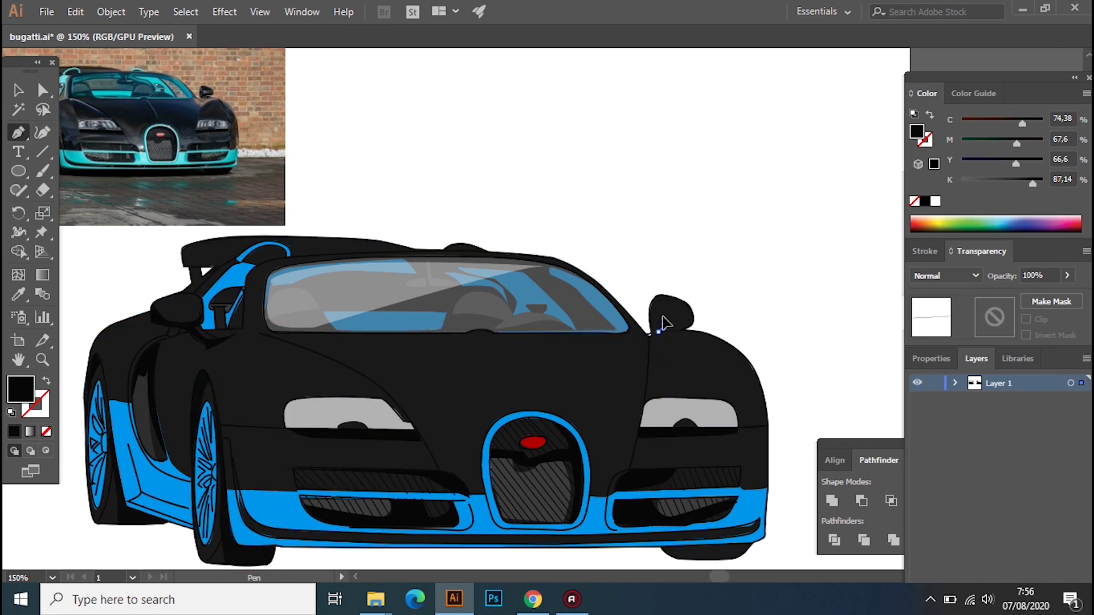
left_click_drag(682, 329, 694, 312)
left_click(653, 294)
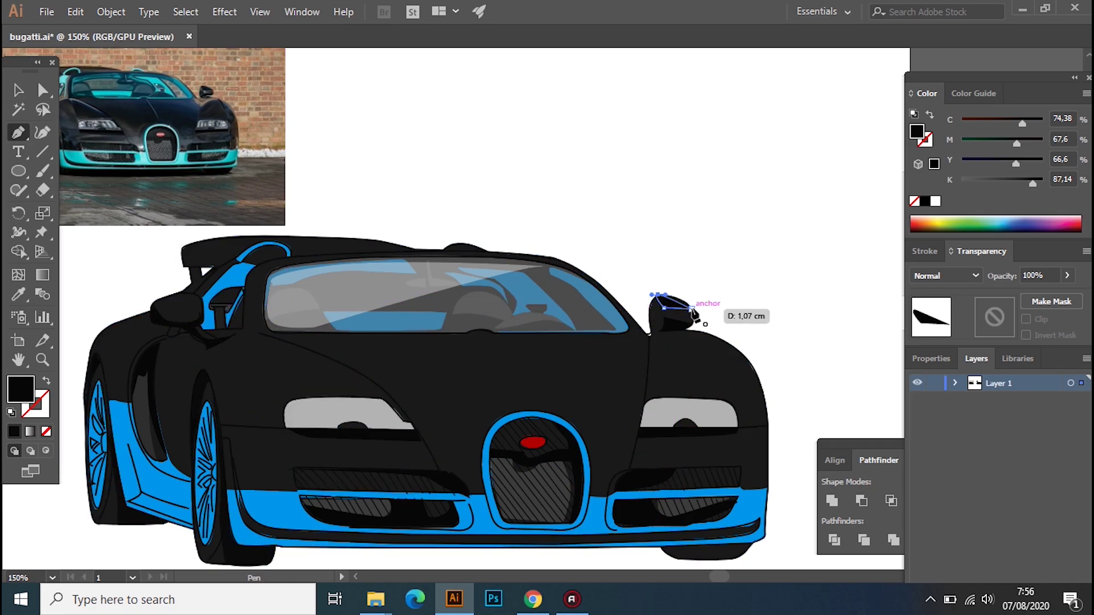
Trace and close a dark shape over the windshield's left pillar
scroll(621, 321, "up", 1)
scroll(621, 320, "left", 4)
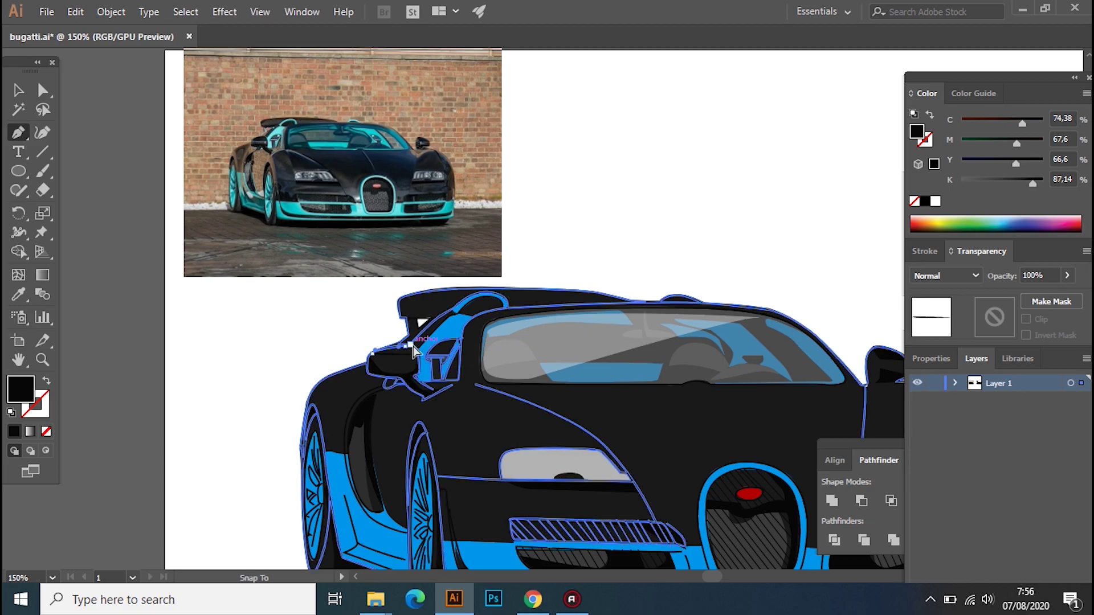
mouse_move(405, 310)
left_mouse_down()
mouse_move(433, 323)
mouse_move(380, 321)
left_mouse_up()
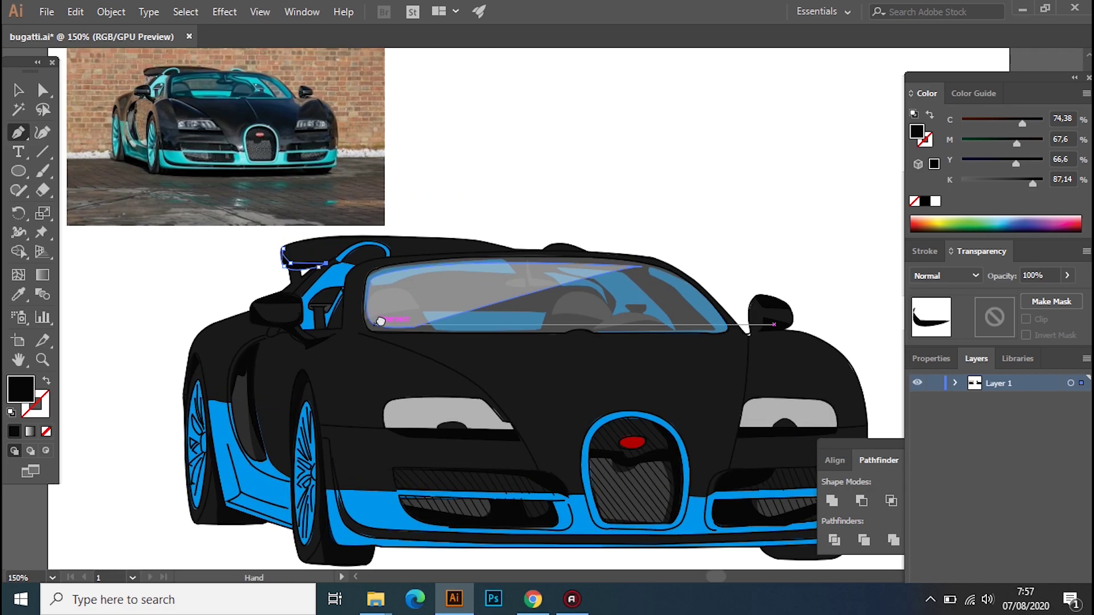
left_click_drag(409, 260, 368, 275)
left_click_drag(357, 326, 379, 335)
left_click(369, 331)
left_click(363, 298)
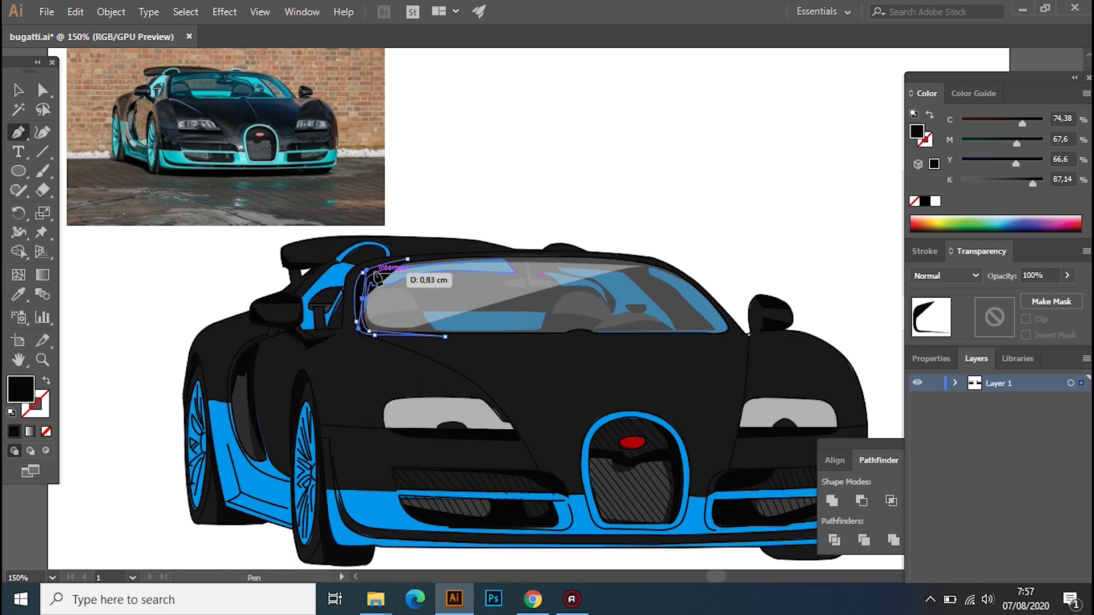
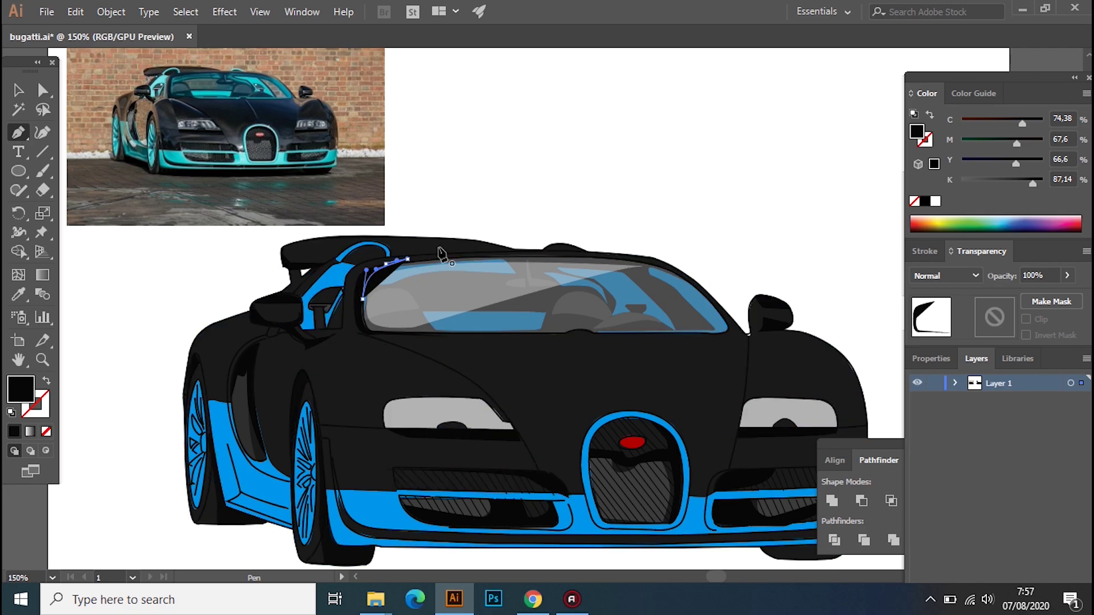
Trace a new shading shape along the front bumper
left_click_drag(623, 326, 577, 310)
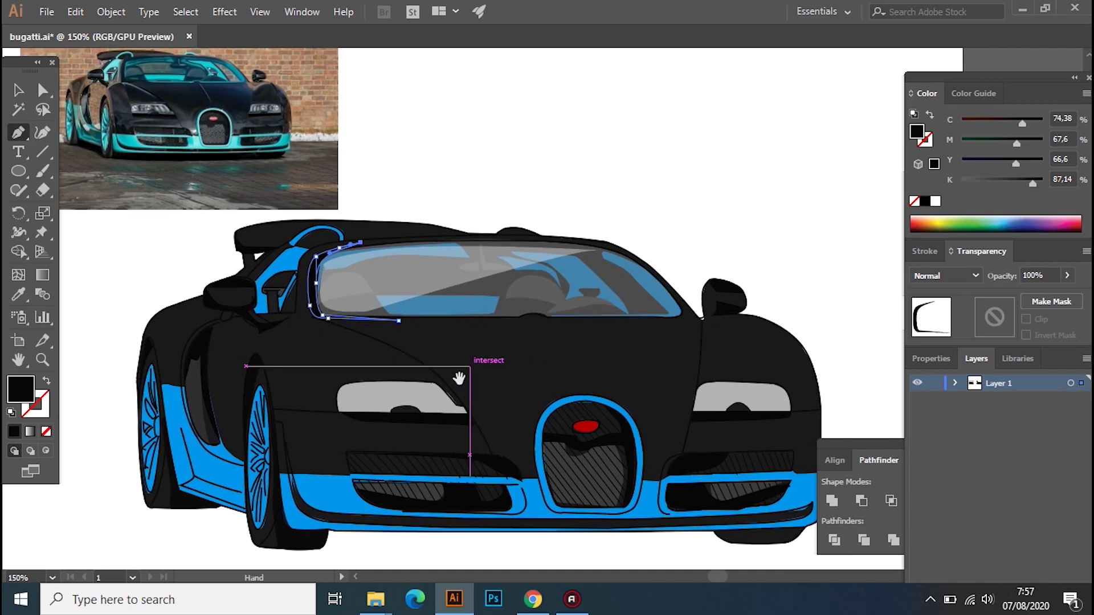
left_click_drag(466, 369, 537, 355)
left_click(417, 438)
left_click(369, 435)
left_click(349, 459)
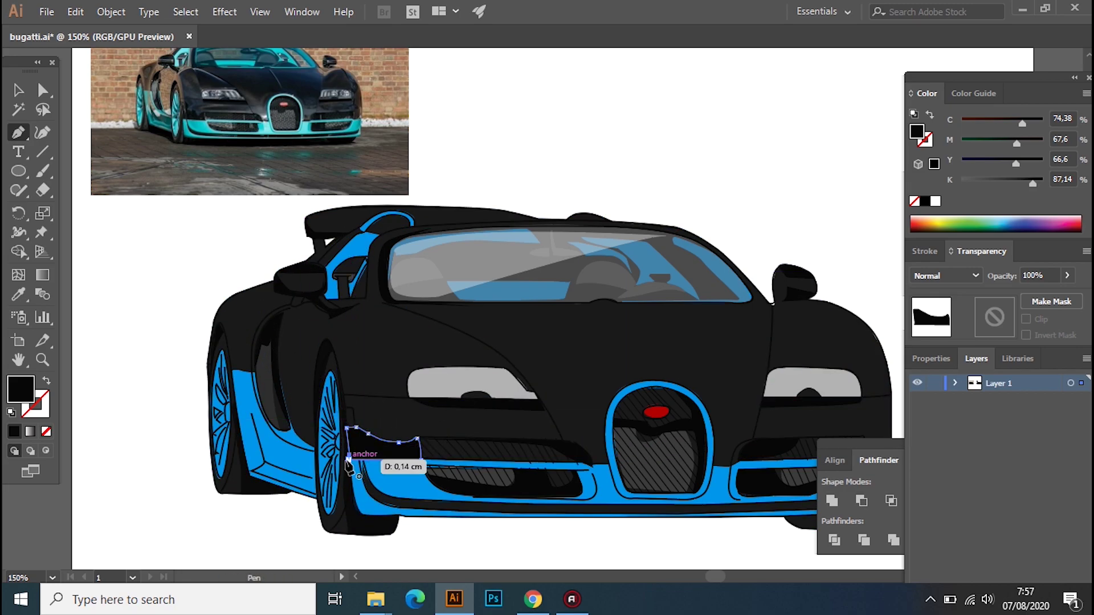
Trace a shading shape up the car's right side beside the right headlight
left_click(18, 133)
left_click_drag(587, 362, 746, 452)
left_click(740, 483)
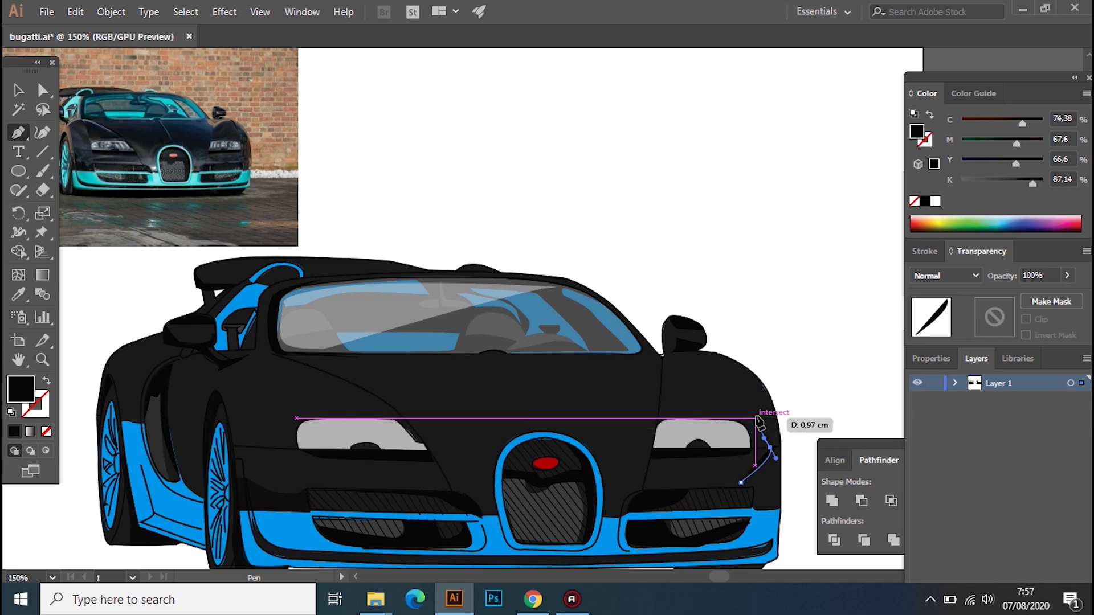
left_click(779, 440)
left_click(741, 364)
left_click(752, 494)
Outline a highlight shape over the left front fender down to the left intake
left_click_drag(806, 435, 877, 412)
left_click(320, 332)
left_click(344, 371)
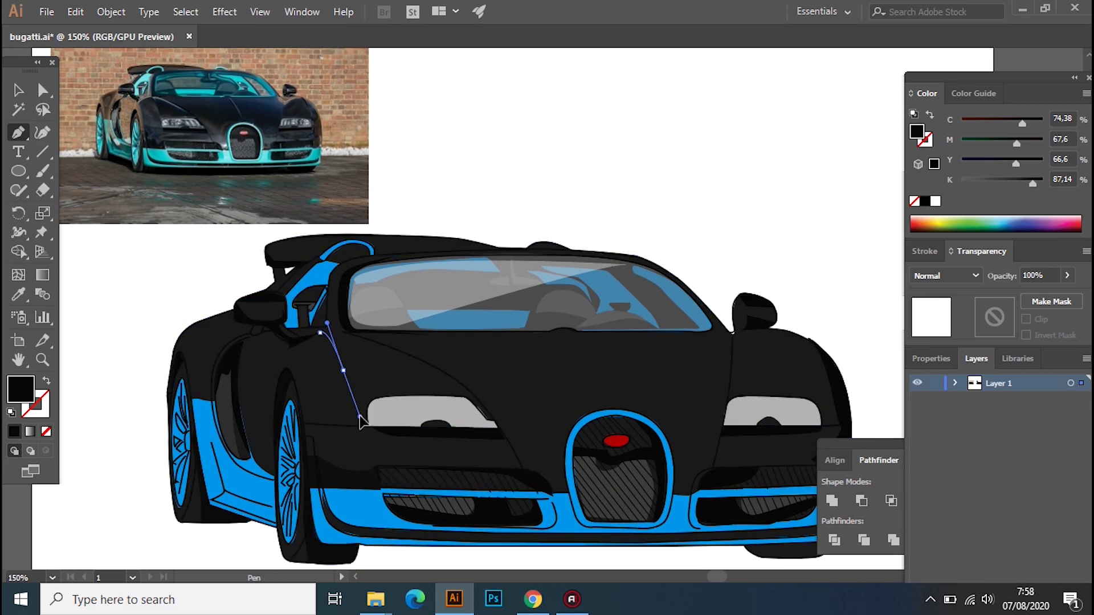
left_click(363, 441)
left_click(504, 444)
left_click(520, 465)
left_click(381, 453)
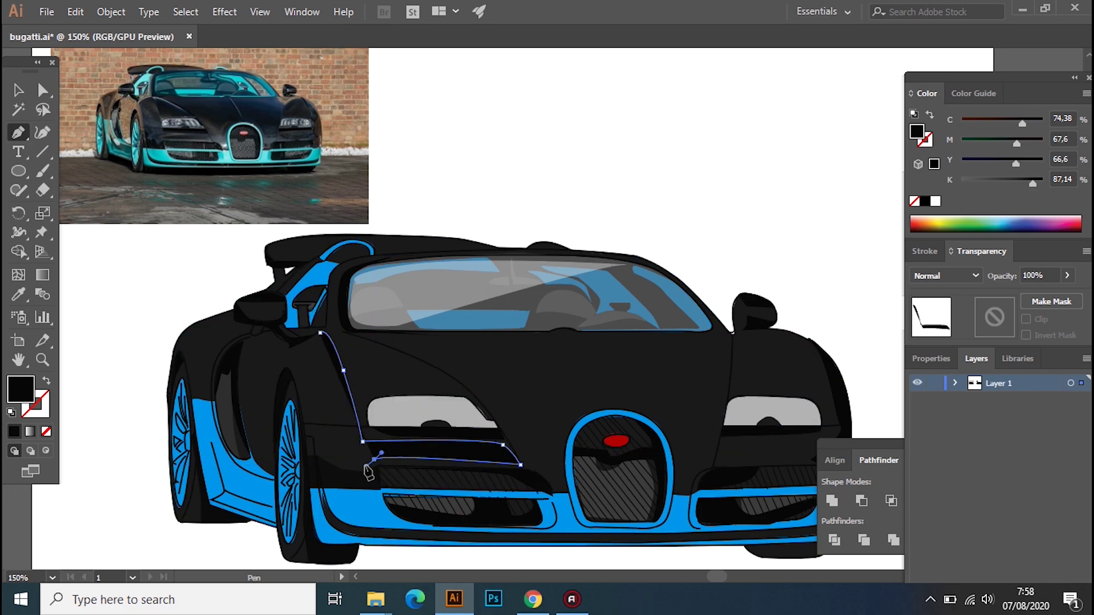
left_click(320, 332)
left_click(300, 360)
left_click(292, 347)
left_click(329, 323)
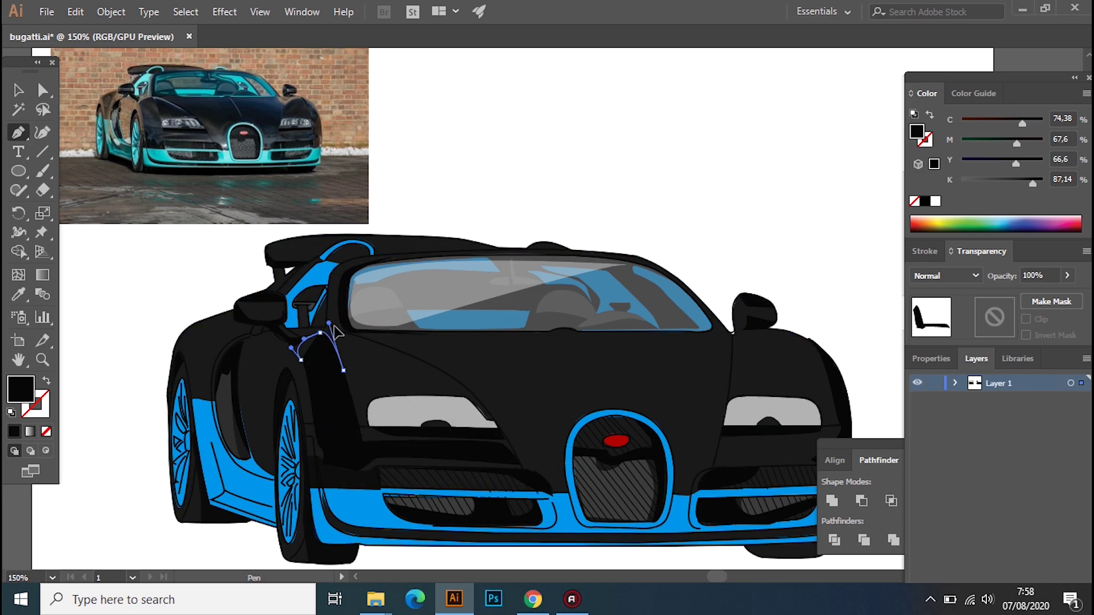
Fill the fender highlight with light grey at 9% opacity
double_click(20, 393)
left_click(283, 278)
left_click(659, 265)
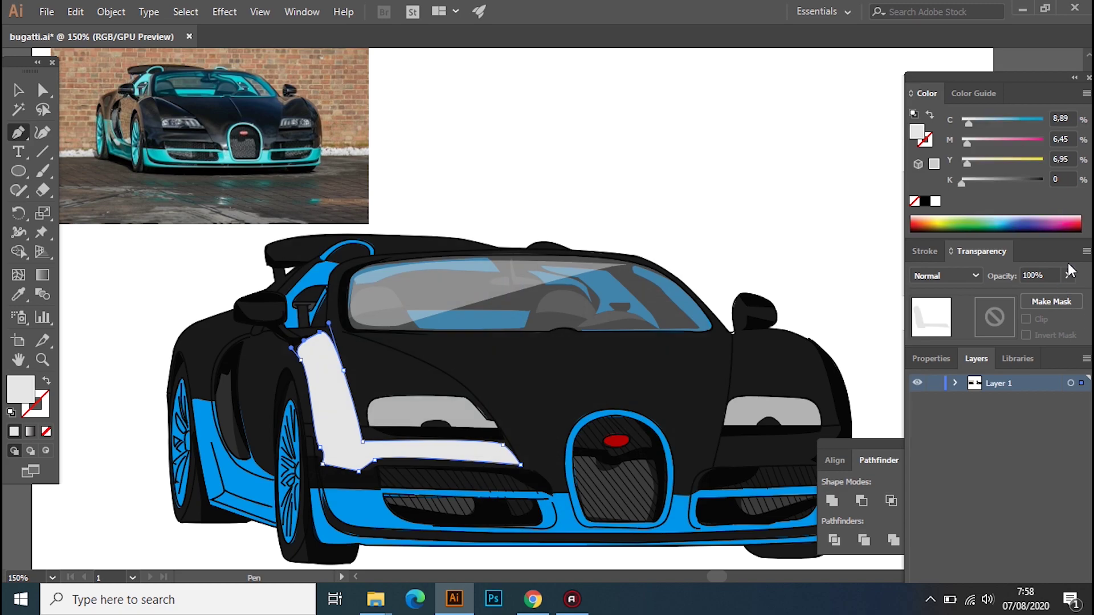
left_click_drag(1027, 295, 1010, 295)
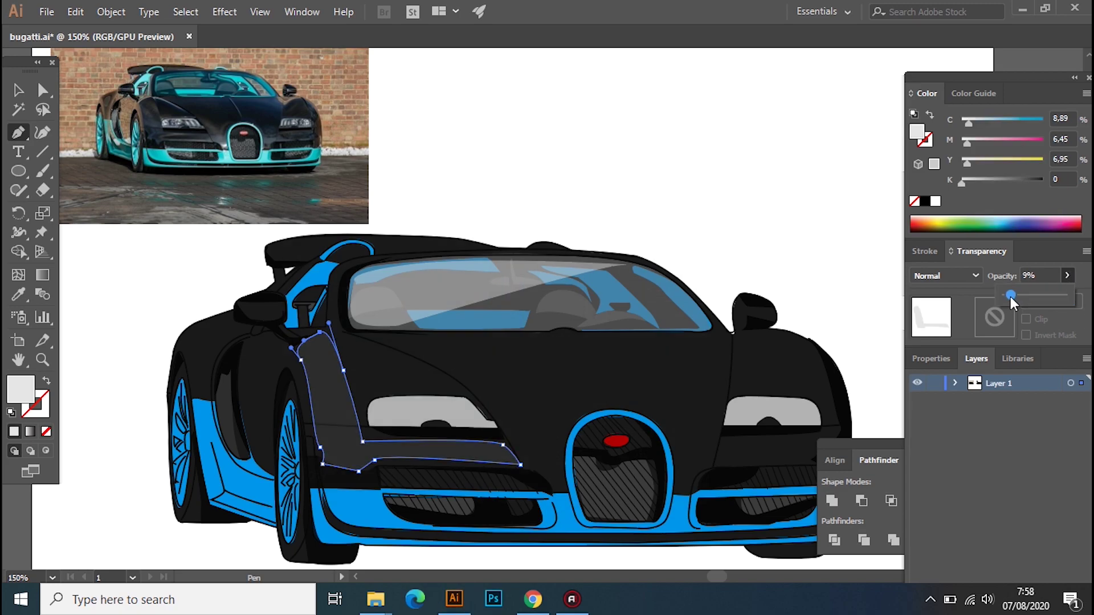
Draw a near-white highlight sliver along the left fender edge
left_click(190, 328)
left_click(210, 501)
left_click(182, 362)
left_click(173, 336)
double_click(20, 387)
left_click(289, 288)
left_click(647, 264)
left_click(1068, 276)
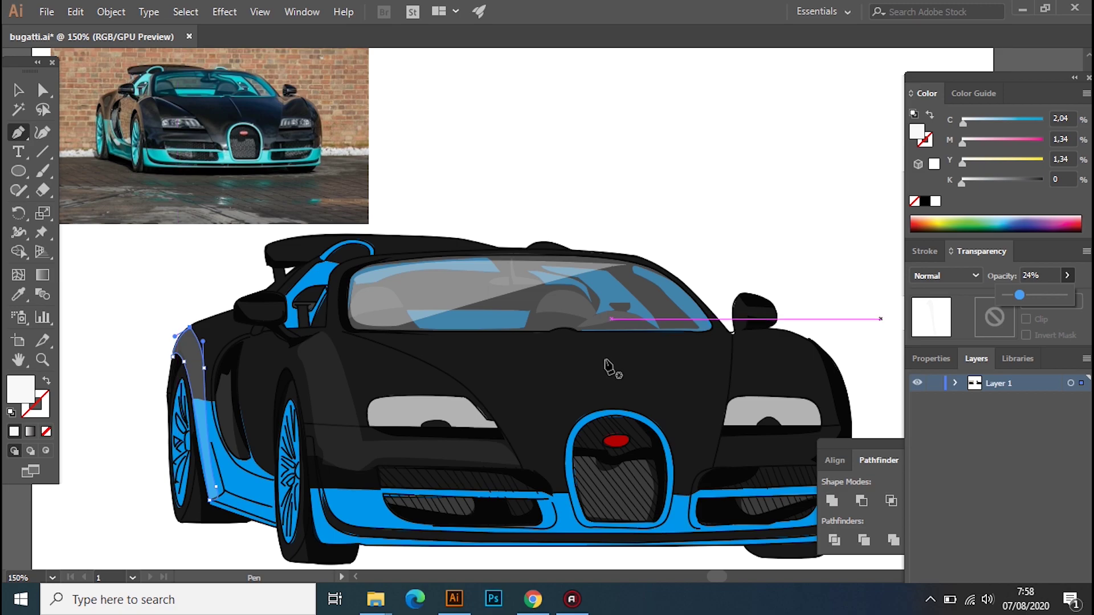
Draw a door panel highlight and give it the fender's grey translucent look
left_click(240, 394)
left_click(246, 453)
left_click_drag(273, 466, 296, 547)
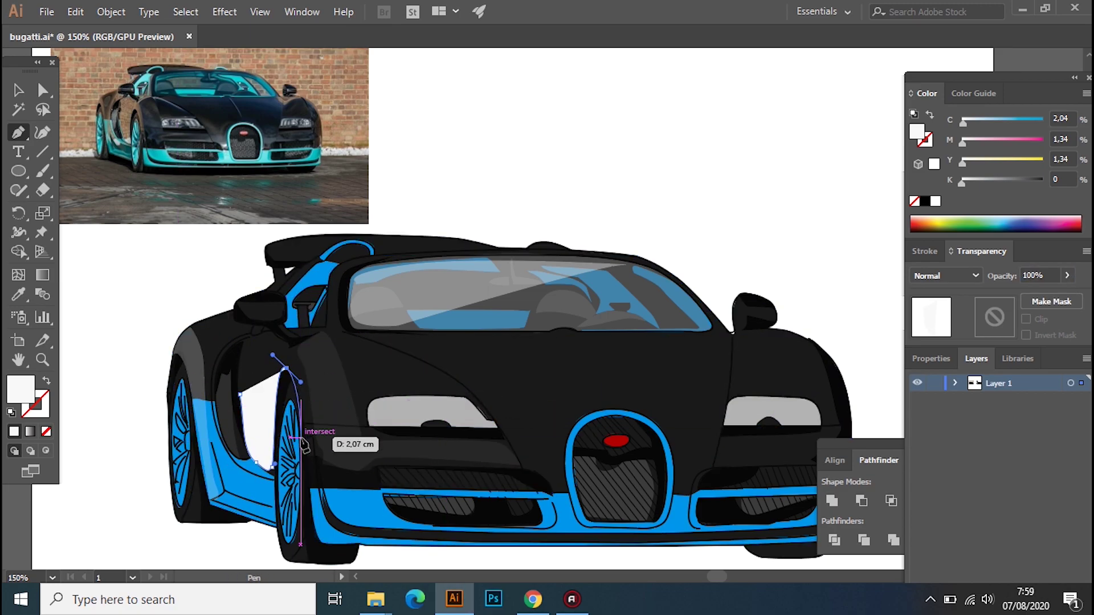
left_click_drag(310, 424, 313, 407)
left_click(285, 370)
left_click(282, 343)
left_click(240, 394)
left_click(196, 339)
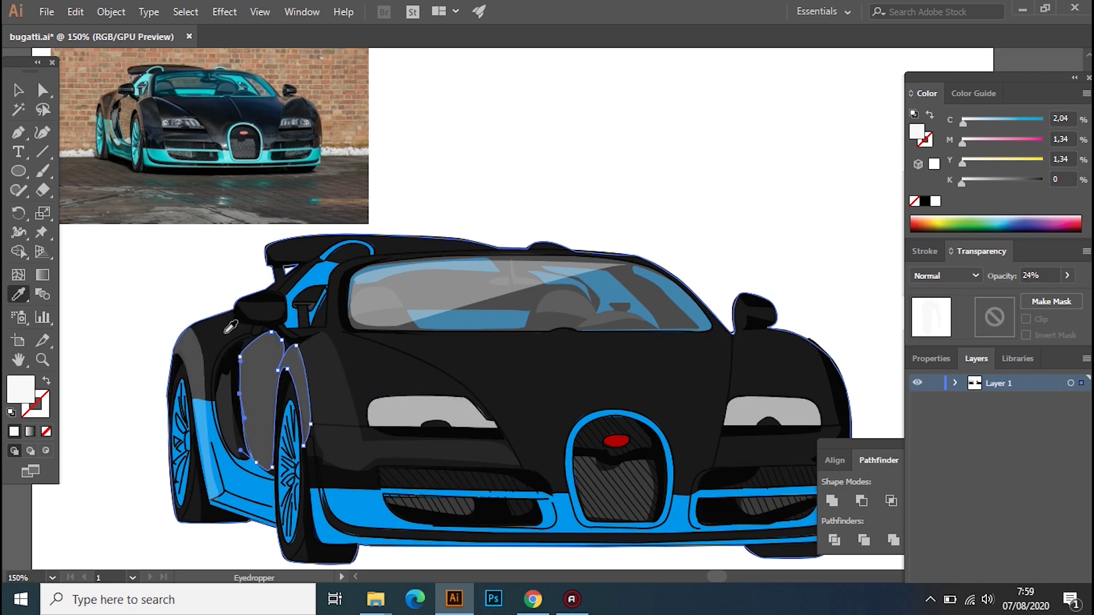
Give the white rear spoiler shape the same grey translucent look
left_click(329, 239, "ctrl")
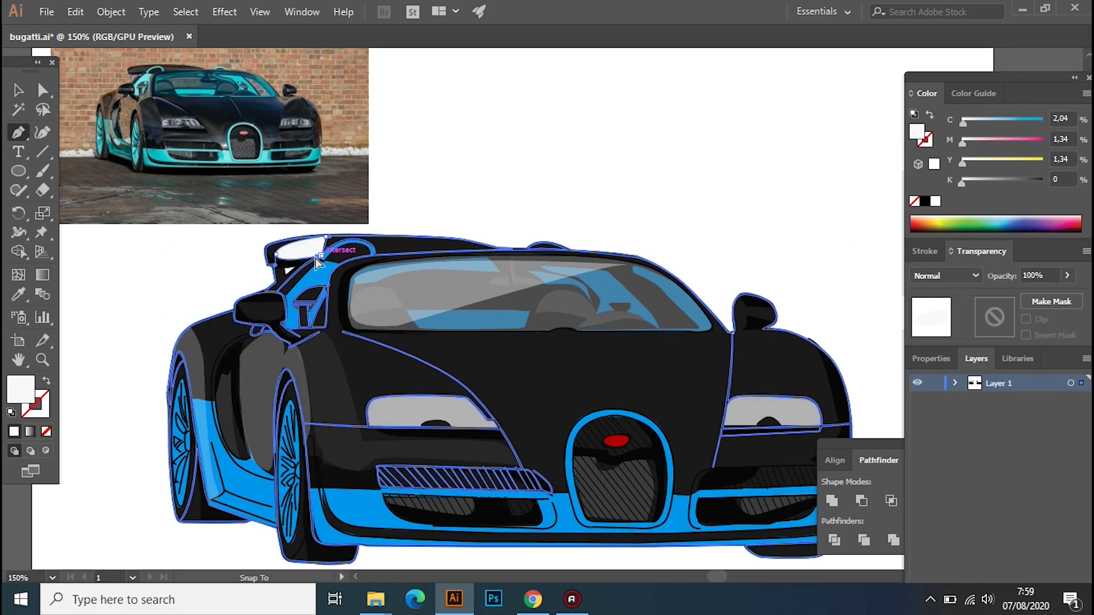
left_click(317, 262, "ctrl")
left_click(197, 360)
Draw a sweeping hood highlight toward the grille with a faint 6% fill
left_click(392, 337)
left_click_drag(473, 373, 530, 417)
left_click_drag(596, 403, 610, 447)
left_click_drag(568, 492, 621, 501)
mouse_move(528, 465)
left_mouse_down()
mouse_move(515, 459)
mouse_move(518, 477)
left_mouse_up()
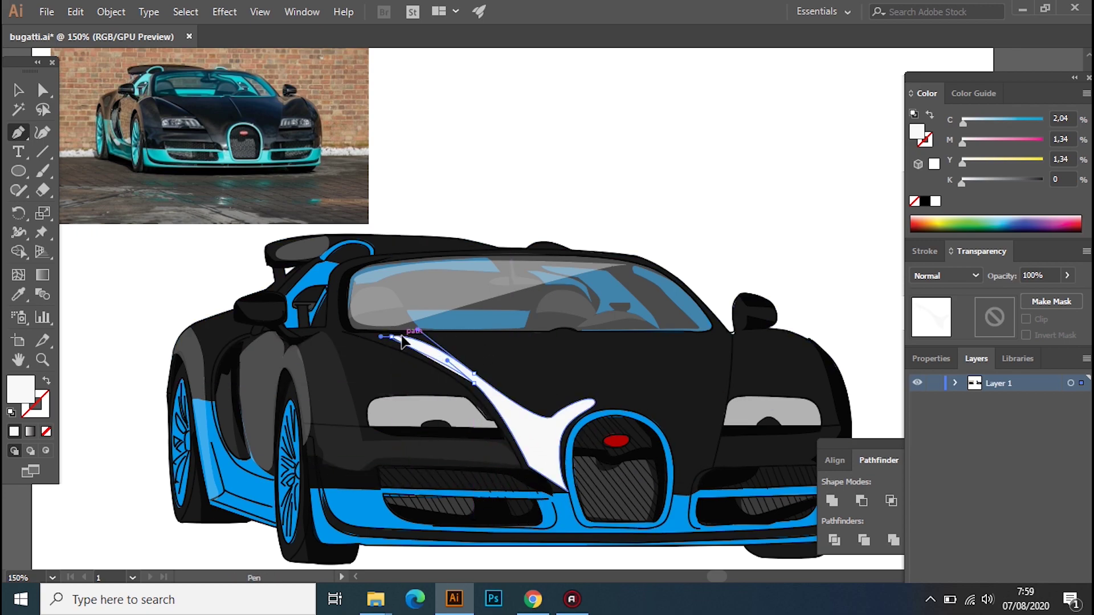
left_click(342, 406)
Begin a streak from the windshield base down the hood toward the grille
left_click(19, 133)
scroll(536, 273, "down", 1)
left_click_drag(552, 315, 568, 323)
left_click_drag(590, 365, 593, 387)
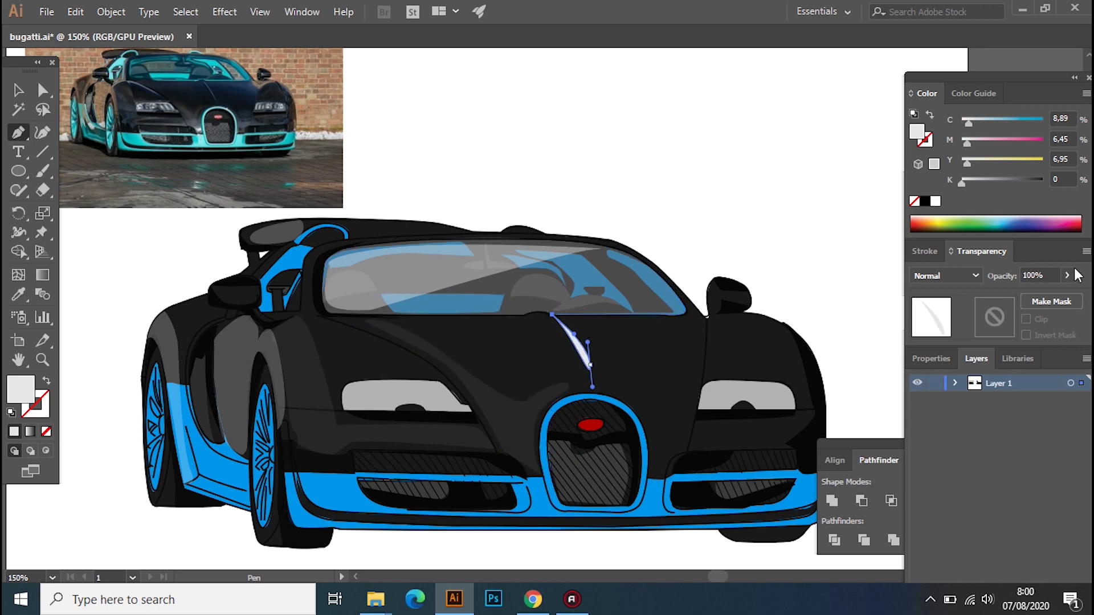
Draw a shape right of the grille and apply the faint 6% appearance
key("ctrl+shift+a")
left_click(683, 420)
left_click(800, 422)
left_click(774, 446)
left_click(675, 451)
left_click(664, 480)
left_click(642, 412)
key("i")
left_click(479, 428)
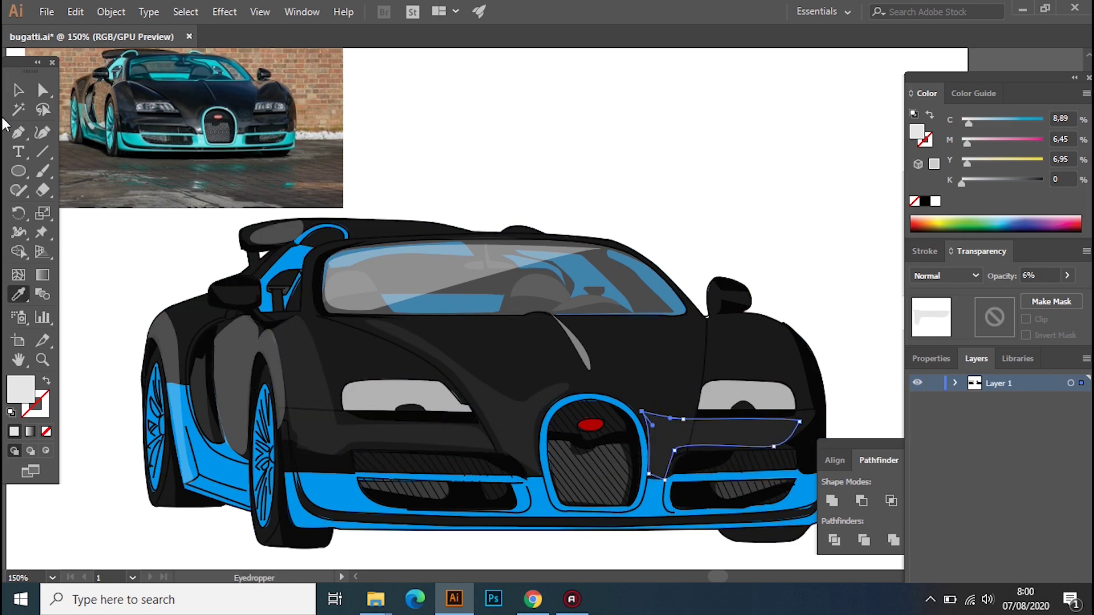
Finish the right hood shoulder highlight with the faint 6% appearance
key("ctrl+shift+a")
left_click(707, 324)
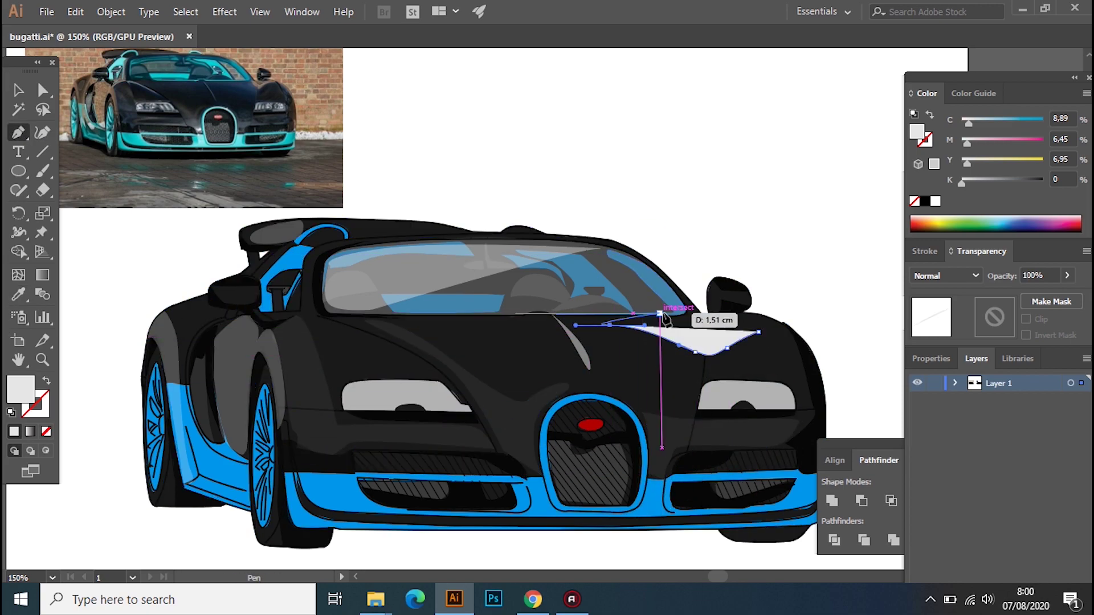
left_click(758, 332)
left_click_drag(740, 359, 734, 362)
left_click(17, 296)
left_click(501, 393)
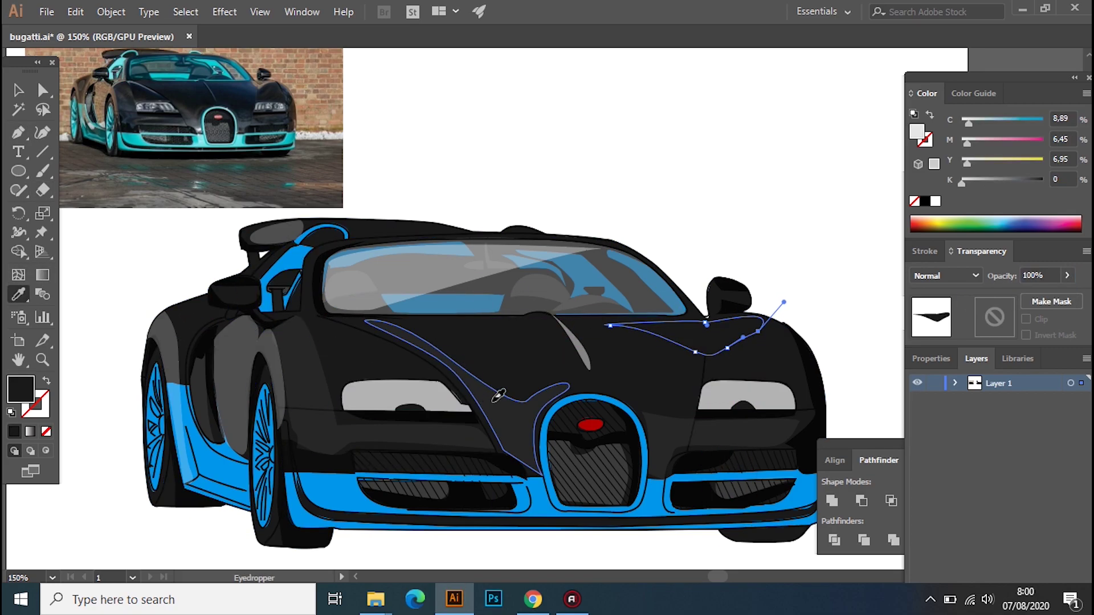
Draw a barely visible highlight on the left side mirror
left_click(209, 292)
left_click(234, 299)
left_click_drag(259, 291, 256, 302)
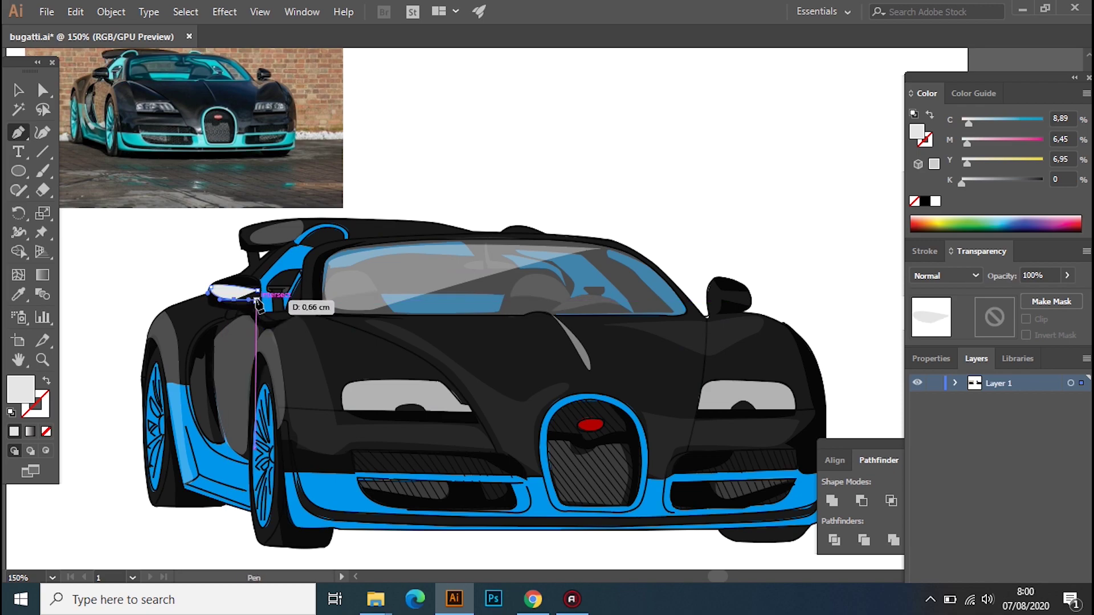
left_click(302, 346)
key("v")
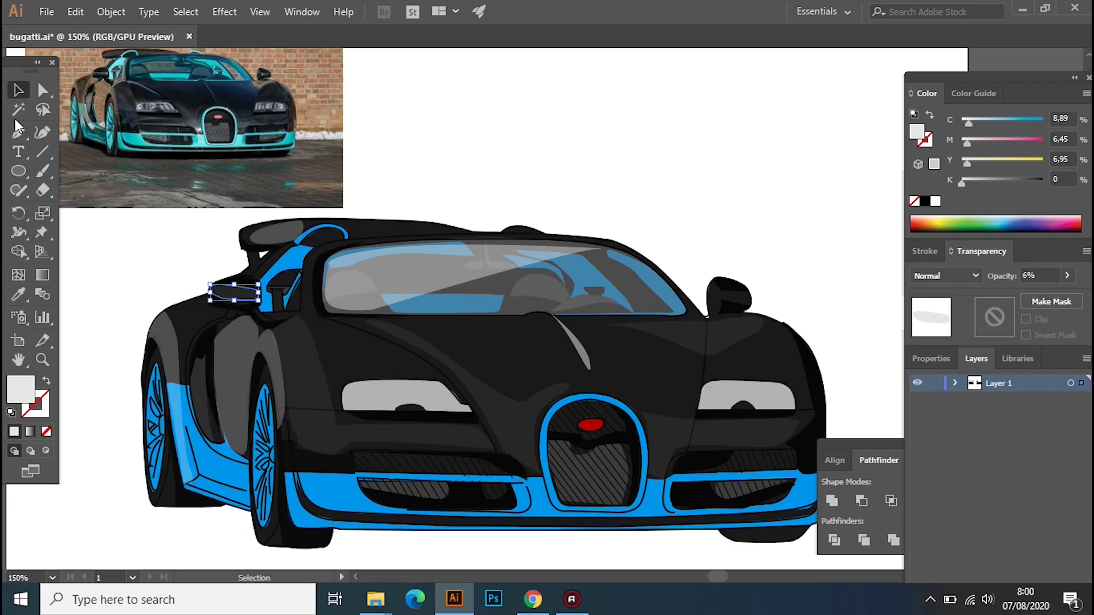
Draw a thin pale highlight along the roof edge
left_click(17, 130)
scroll(452, 228, "up", 2)
left_click(341, 293)
left_click(441, 299)
left_click_drag(341, 293, 342, 298)
key("v")
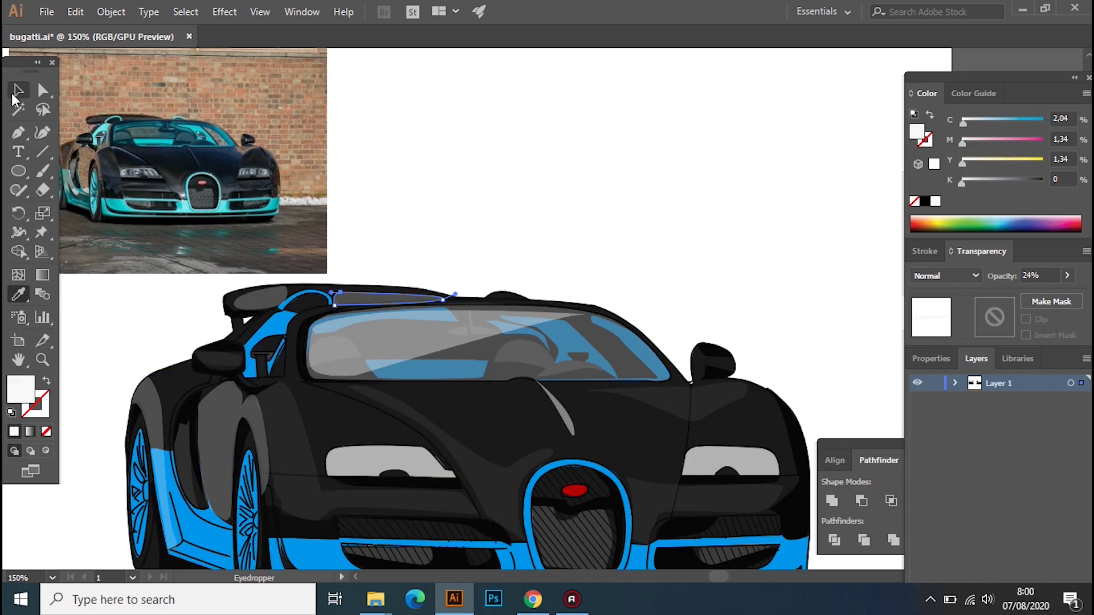
Bring the car group to the front via Arrange
scroll(539, 385, "down", 2)
right_click(403, 343)
left_click(606, 262)
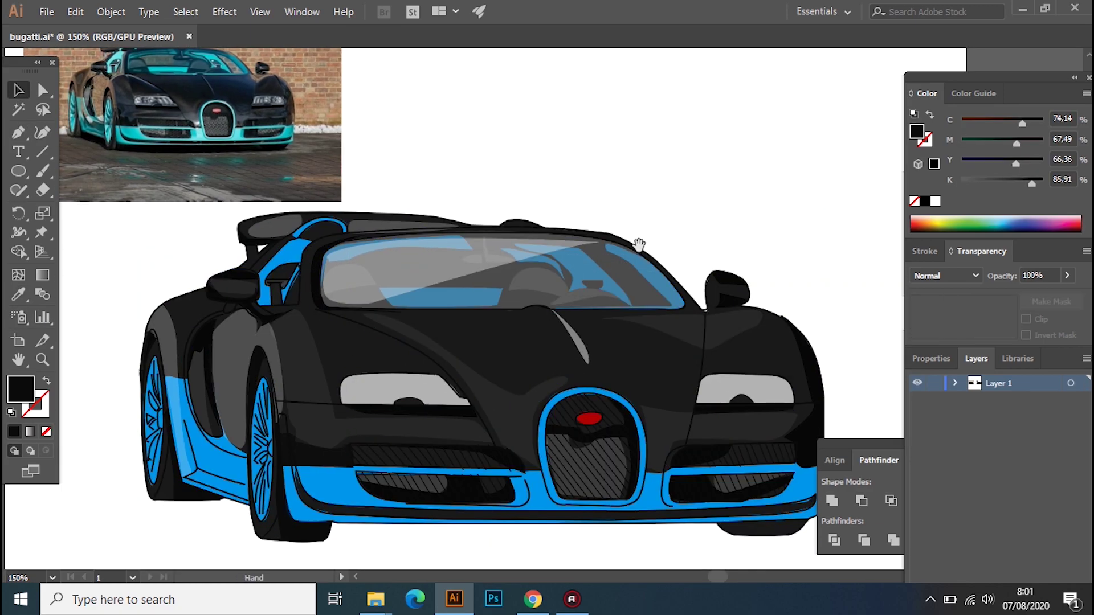
Draw a dark detail shape inside the left headlight
left_click(355, 379)
left_click(371, 363)
mouse_move(414, 372)
left_mouse_down()
mouse_move(434, 380)
mouse_move(399, 389)
left_mouse_up()
left_click(443, 366)
left_click(431, 387)
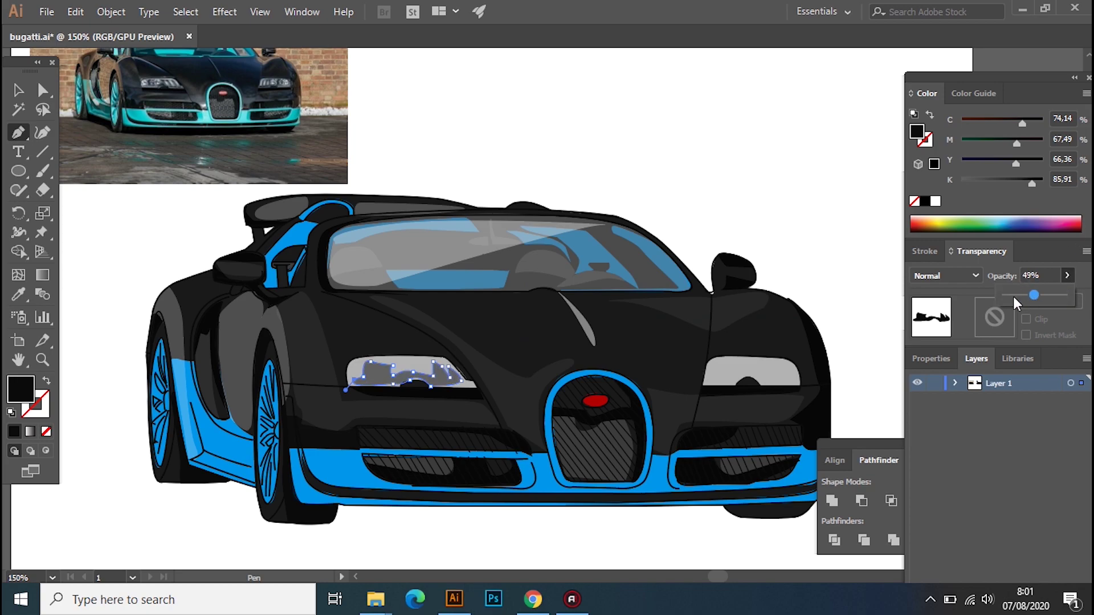
Draw a matching detail shape inside the right headlight
left_click(709, 361)
mouse_move(721, 362)
left_mouse_down()
mouse_move(798, 385)
mouse_move(752, 371)
left_mouse_up()
left_click(784, 362)
left_click(711, 361)
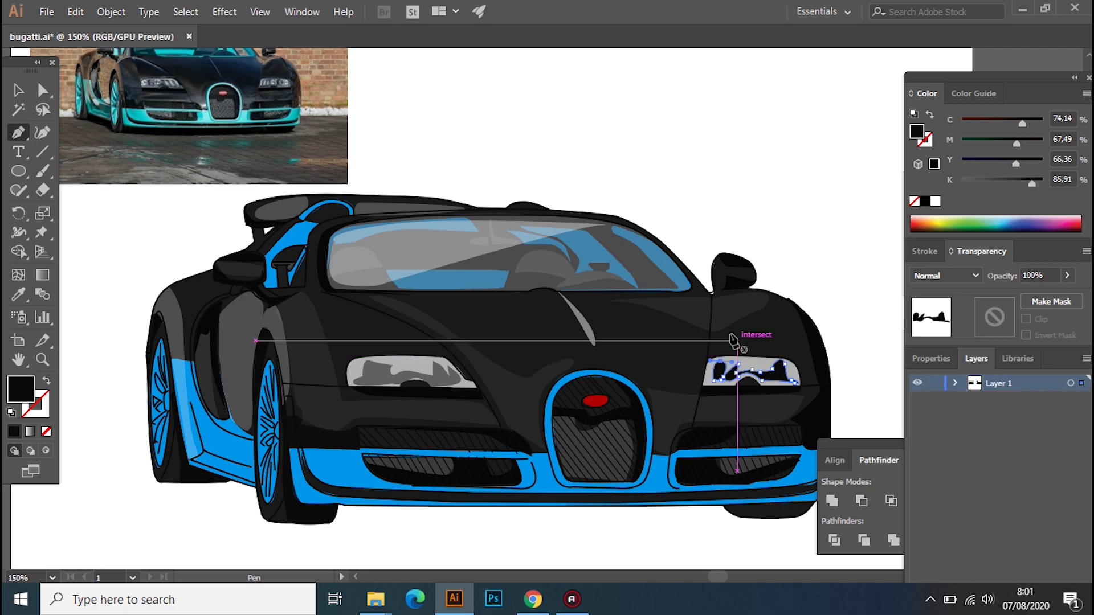
left_click(20, 300)
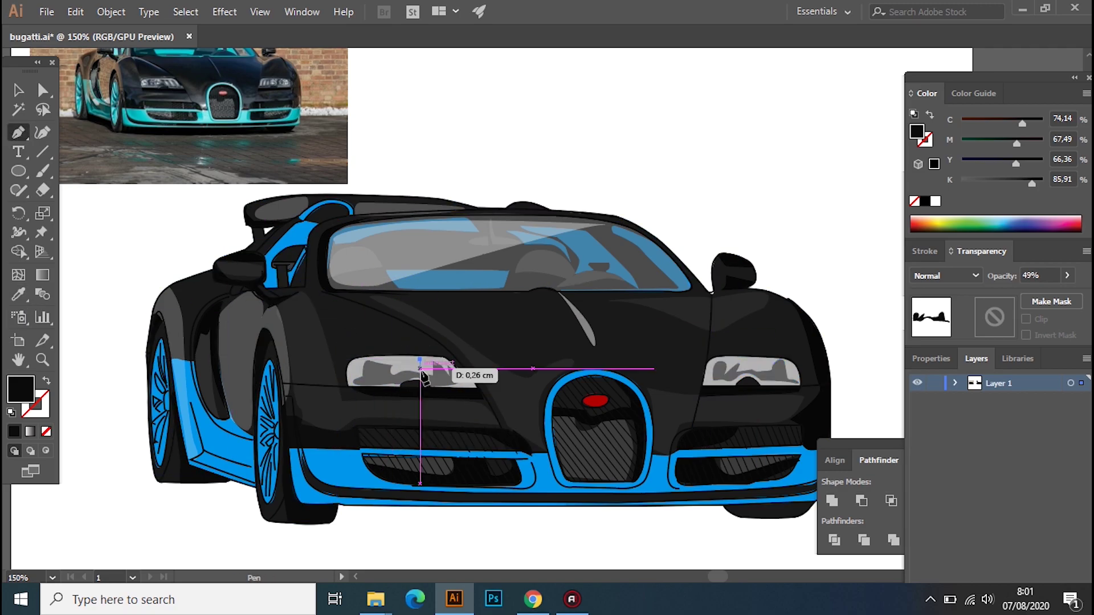
Add near-white glint highlights to both headlights
double_click(21, 389)
left_click(285, 268)
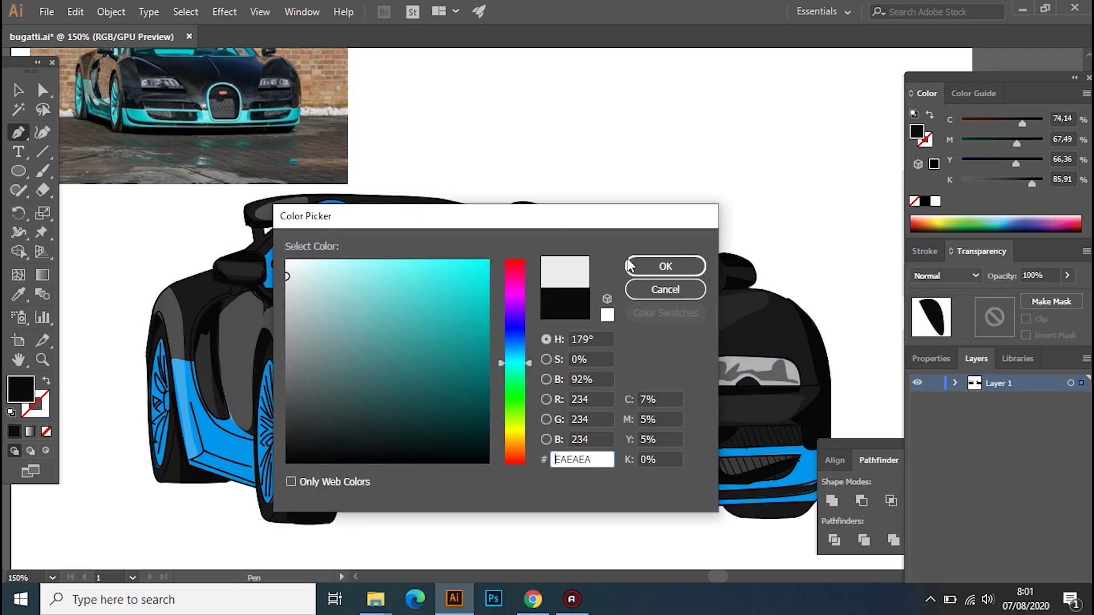
left_click(647, 263)
left_click(360, 359)
left_click(347, 376)
left_click(363, 385)
left_click(769, 374)
mouse_move(782, 367)
left_mouse_down()
mouse_move(793, 375)
mouse_move(728, 370)
left_mouse_up()
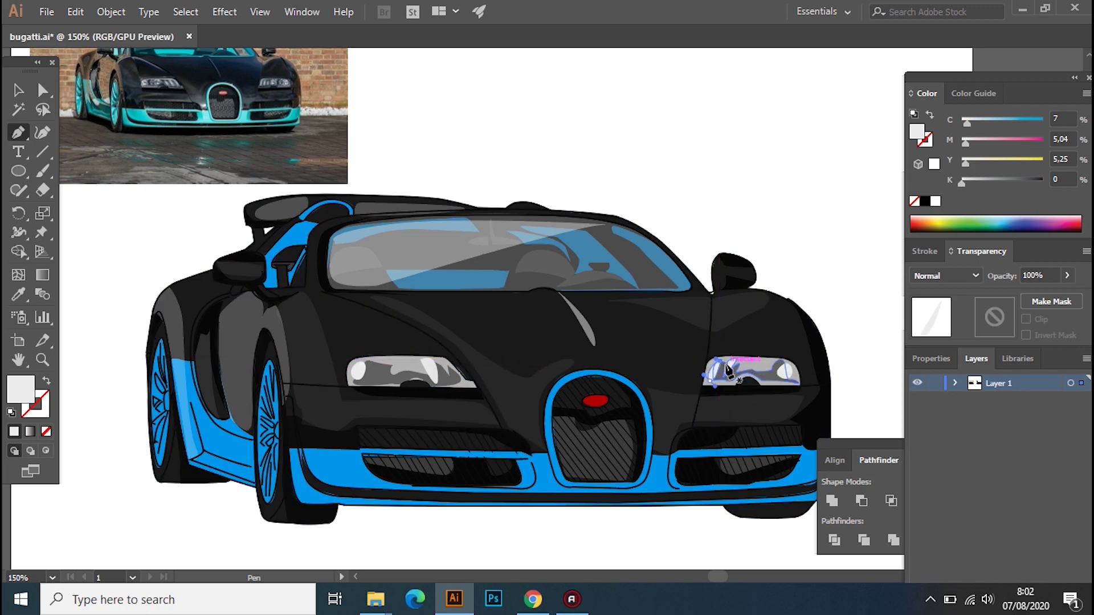
Lower the mid-hood streak's opacity to 41%
left_click(18, 90)
left_click(592, 333)
left_click(1067, 275)
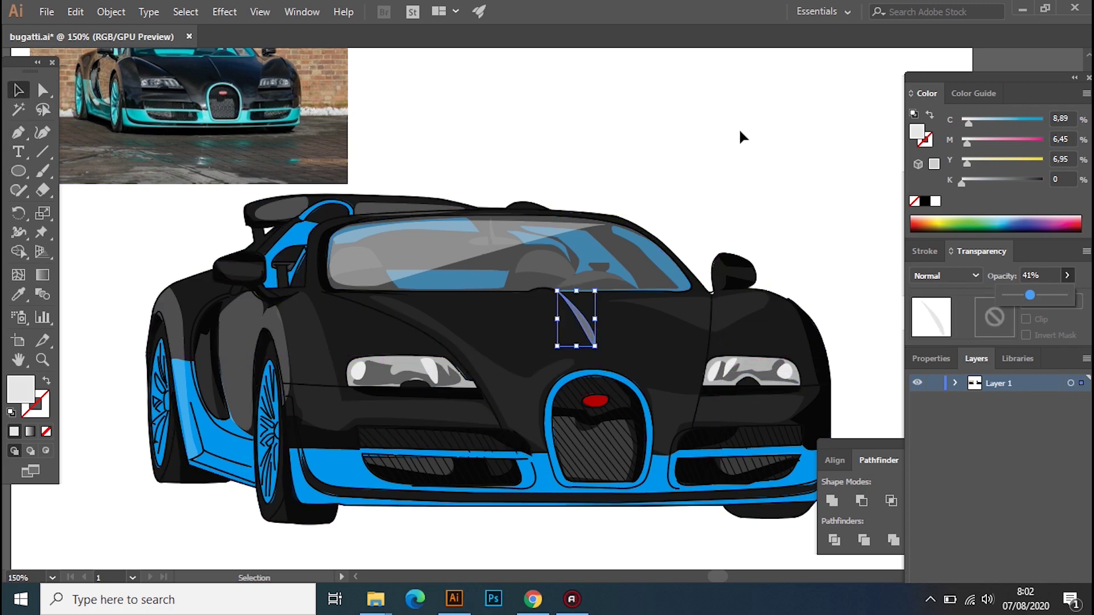
Add a dark grey shading shape on the front wheel at 54% opacity
left_click(741, 138)
left_click(309, 437)
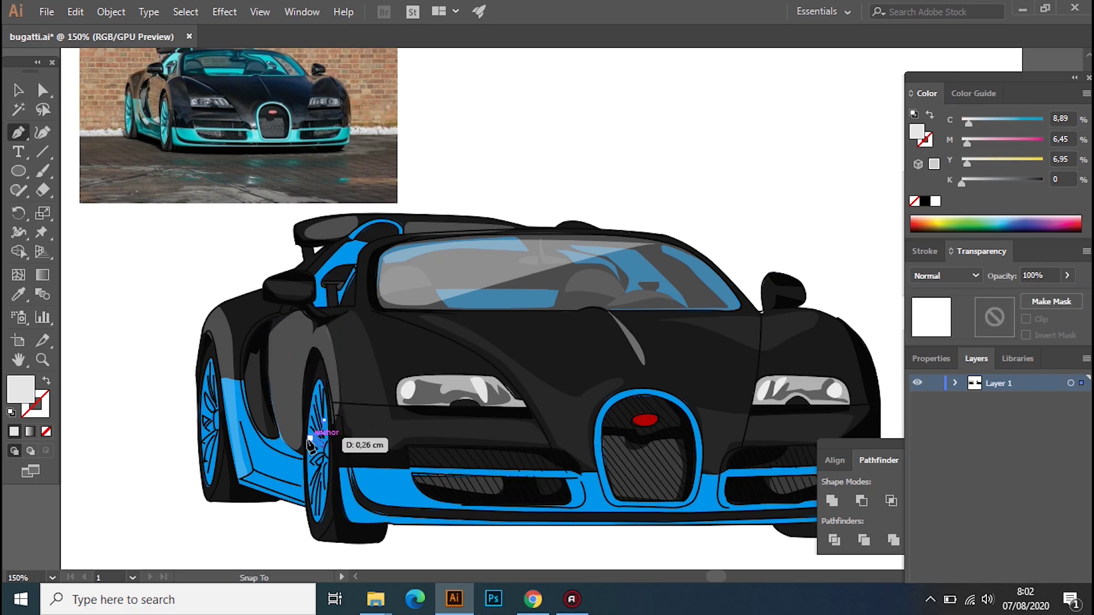
left_click(318, 499)
double_click(21, 390)
left_click(296, 432)
key("Return")
left_click_drag(1028, 296, 1037, 295)
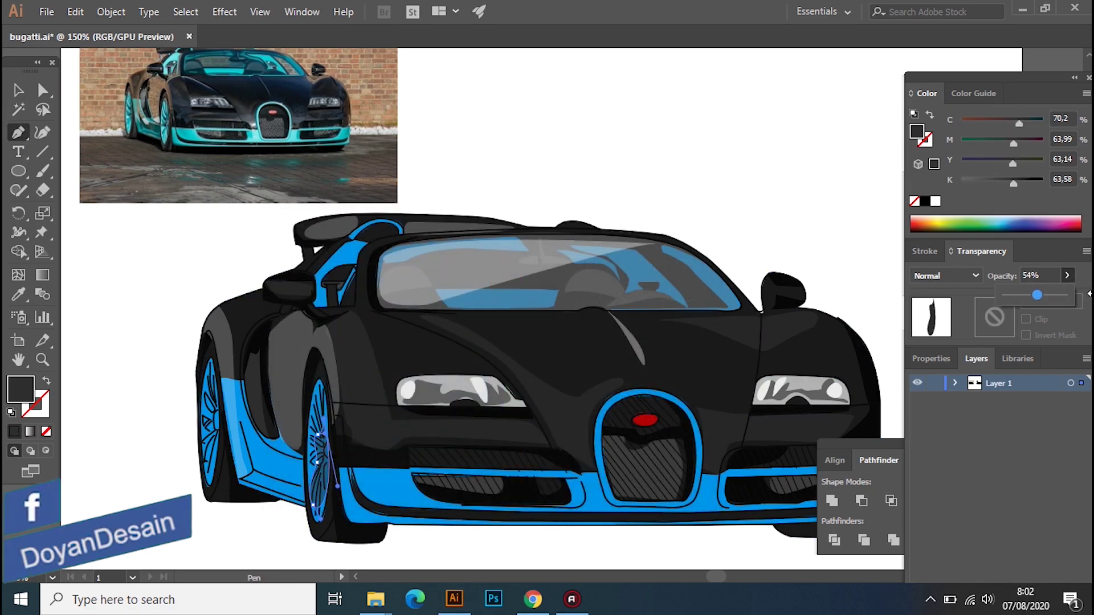
left_click(216, 392)
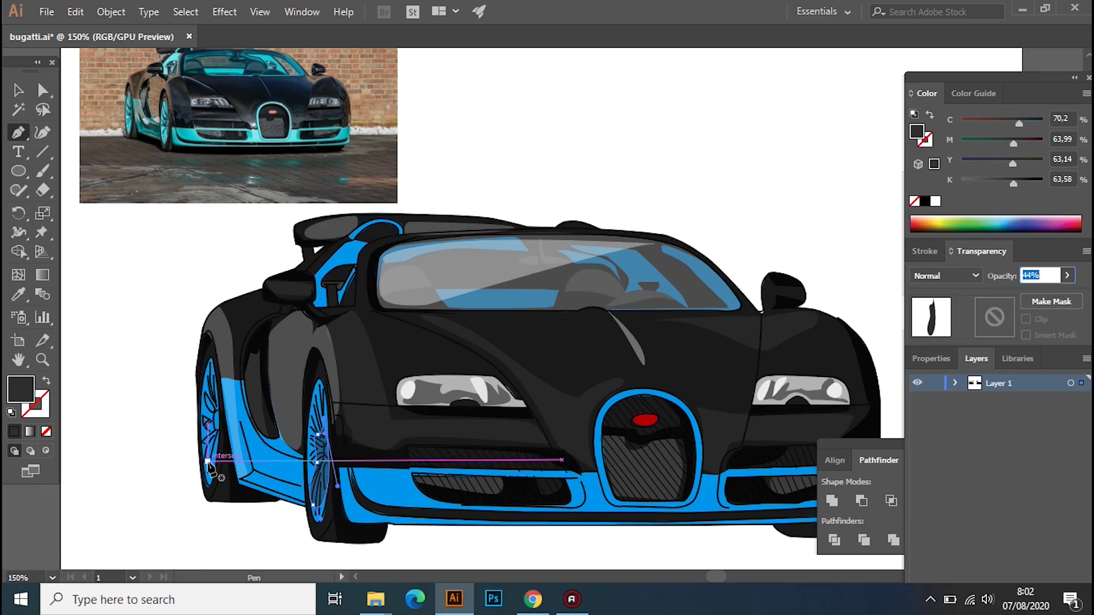
Draw a dark shading sliver on the rear wheel and bring the car group to front
left_click(215, 405)
left_click_drag(205, 476, 194, 496)
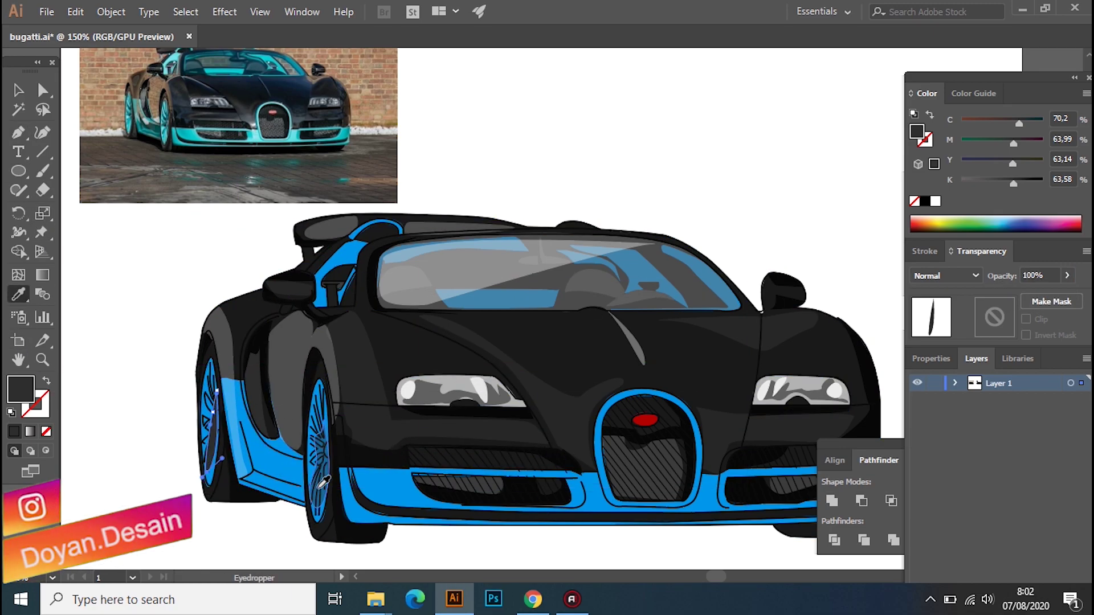
left_click(19, 90)
left_click(239, 391)
right_click(263, 383)
left_click(423, 310)
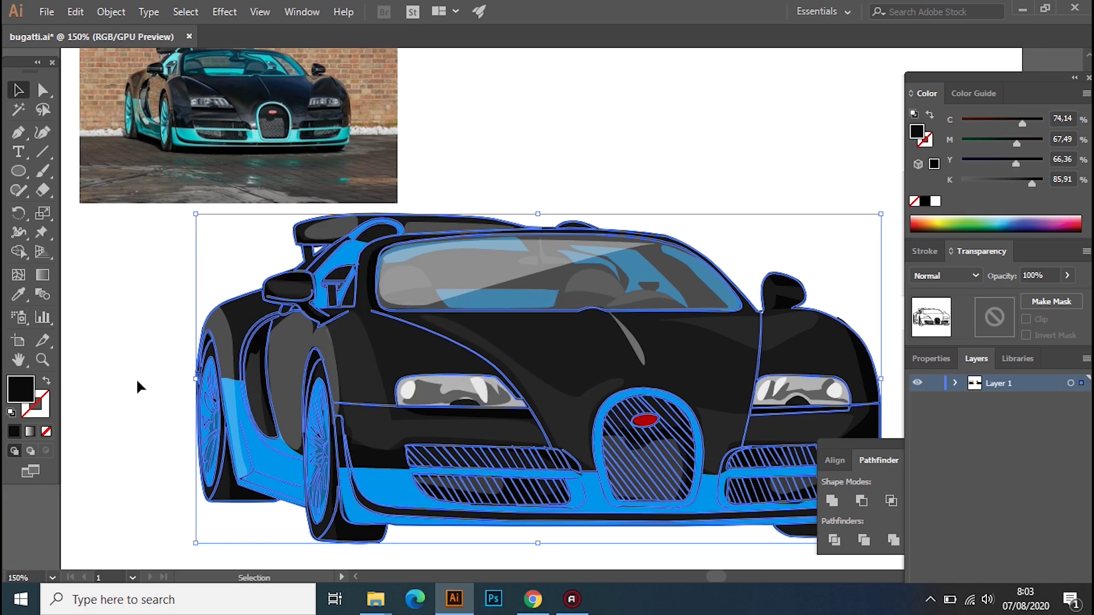
Delete the reference photo from the artboard
left_click(142, 387)
key("ctrl+minus")
key("ctrl+minus")
left_click(397, 202)
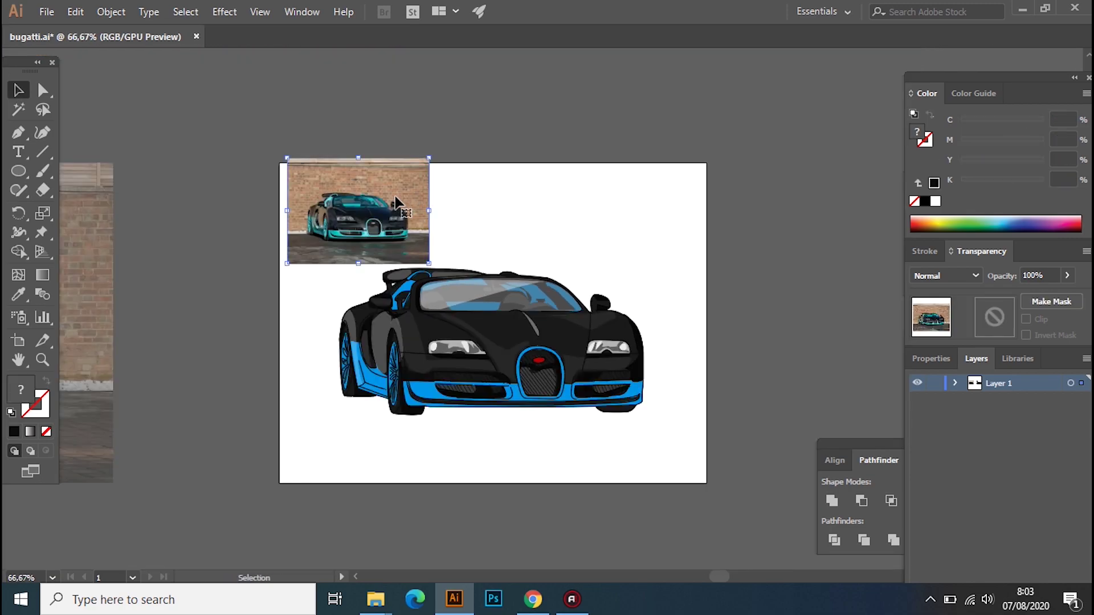
key("Delete")
key("ctrl+plus")
key("ctrl+plus")
scroll(433, 240, "down", 3)
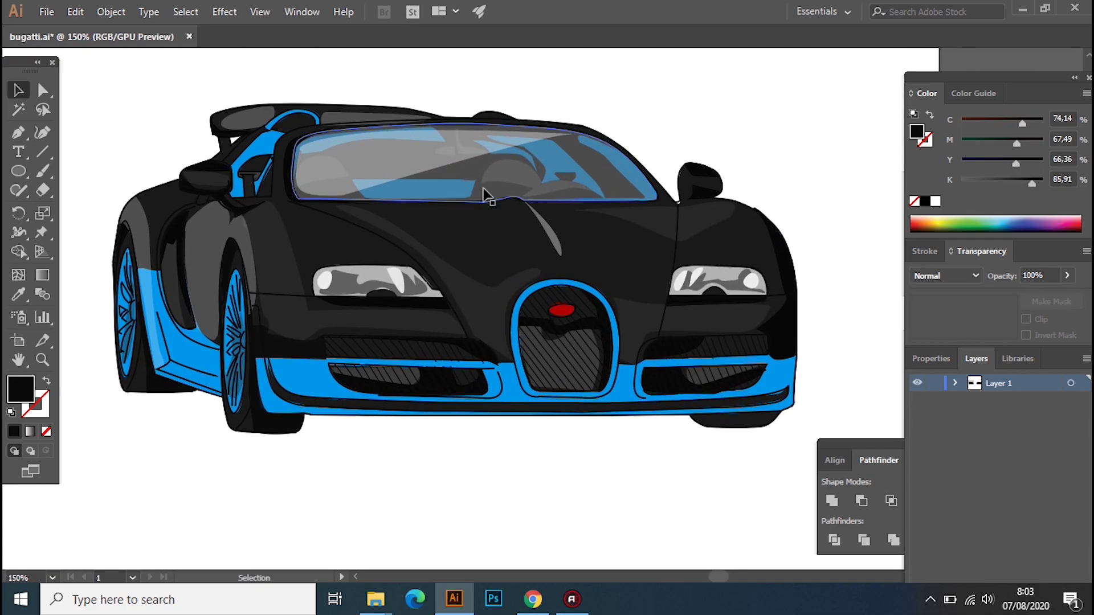
key("ctrl+minus")
Pen-draw a closed black shadow shape beneath the car
left_click(283, 365)
left_click(364, 392)
left_click(675, 389)
left_click(663, 369)
left_click(505, 343)
left_click(283, 366)
Send the shadow shape to the back, behind the car
left_click(19, 89)
right_click(502, 381)
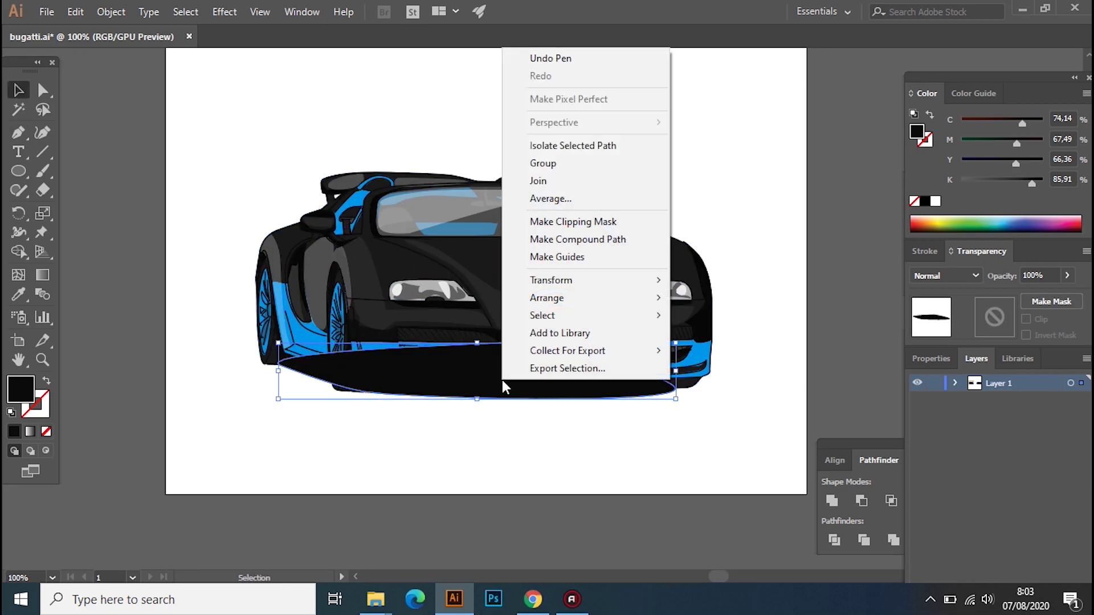
left_click(721, 352)
Lower the shadow's opacity to 87%
left_click(512, 396)
left_click(1067, 275)
left_click_drag(1066, 291, 1057, 290)
left_click(615, 468)
scroll(678, 489, "up", 3)
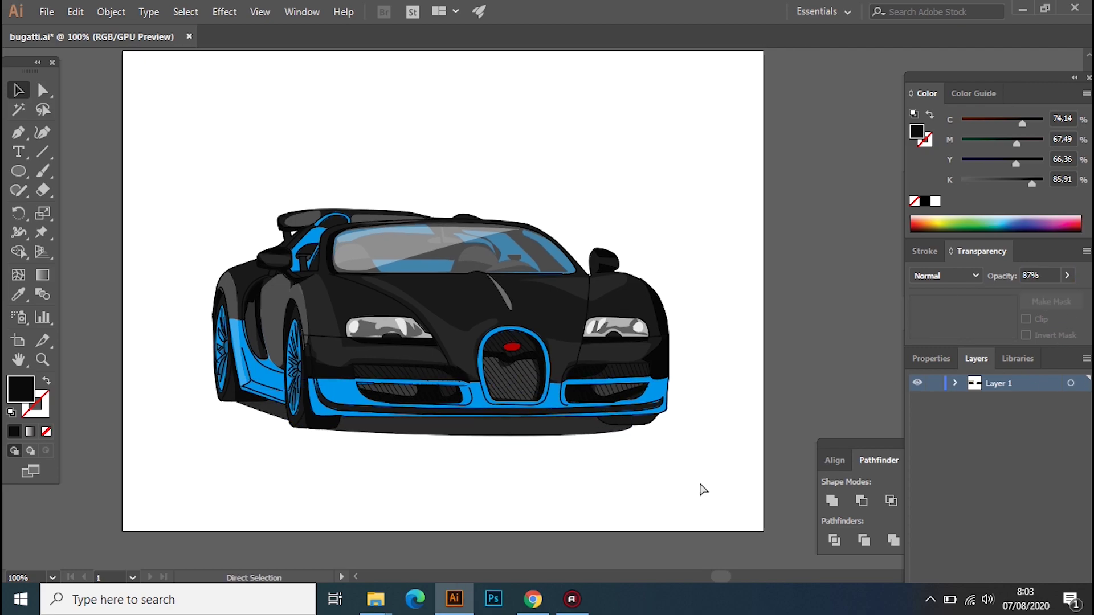
scroll(439, 342, "up", 1)
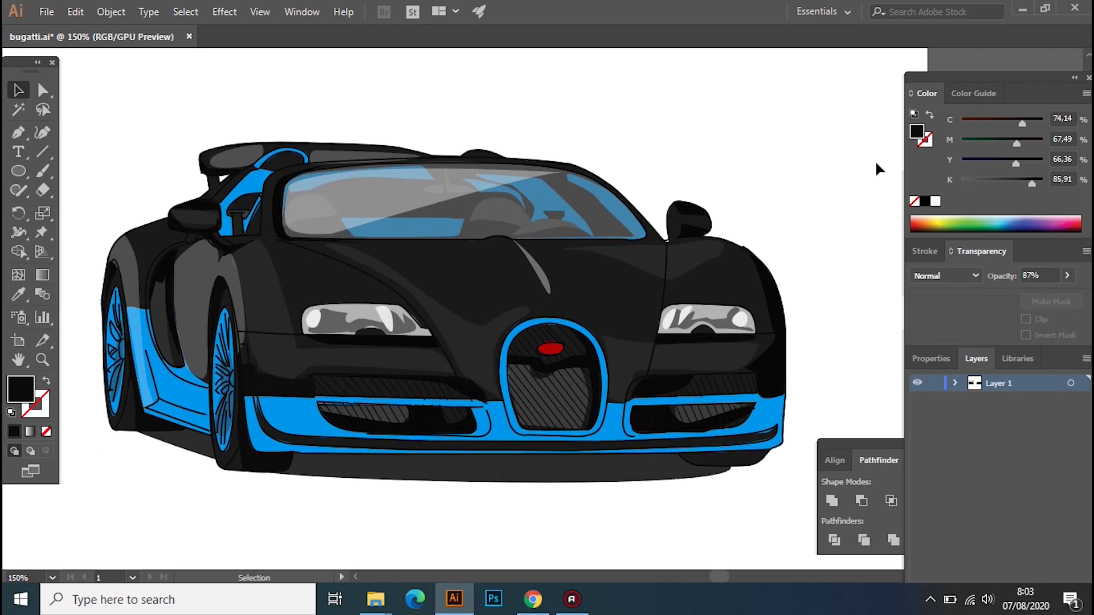